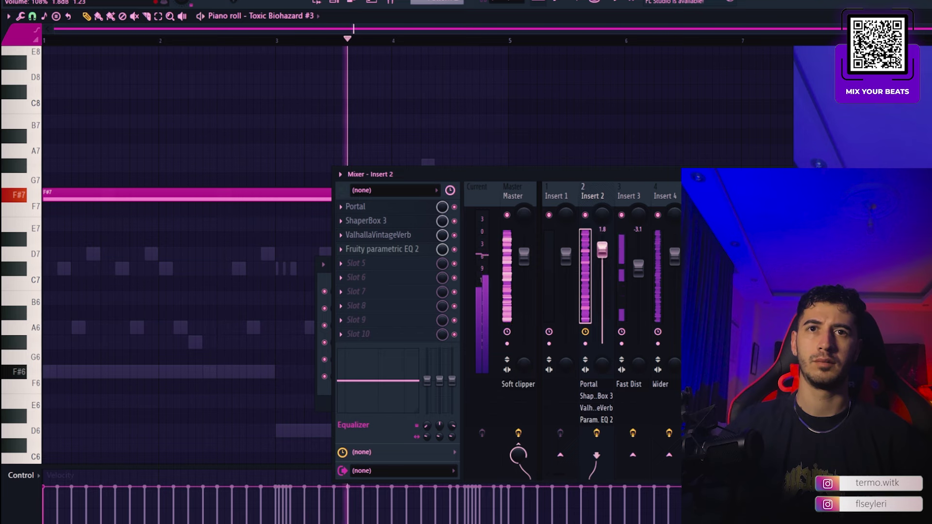
# - Add Fruity Parametric EQ 2 to slot 2 of Insert 3 and slightly lower its high-shelf band 7
pyautogui.click(629, 194)
pyautogui.click(402, 224)
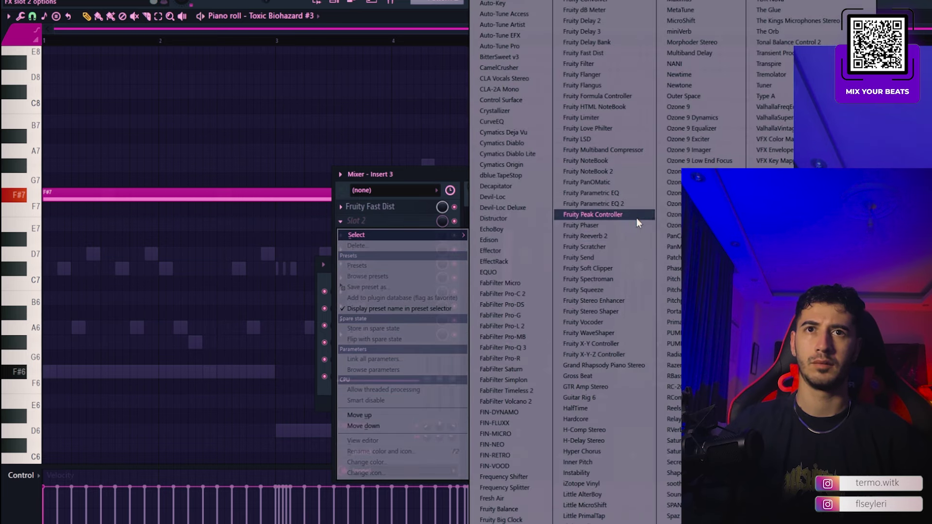
pyautogui.click(629, 205)
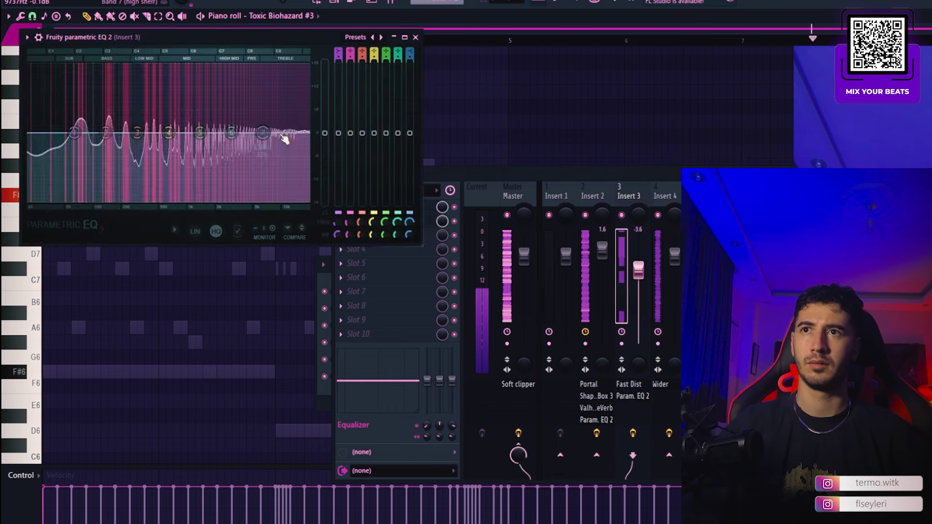
pyautogui.moveTo(264, 133); pyautogui.dragTo(278, 140)
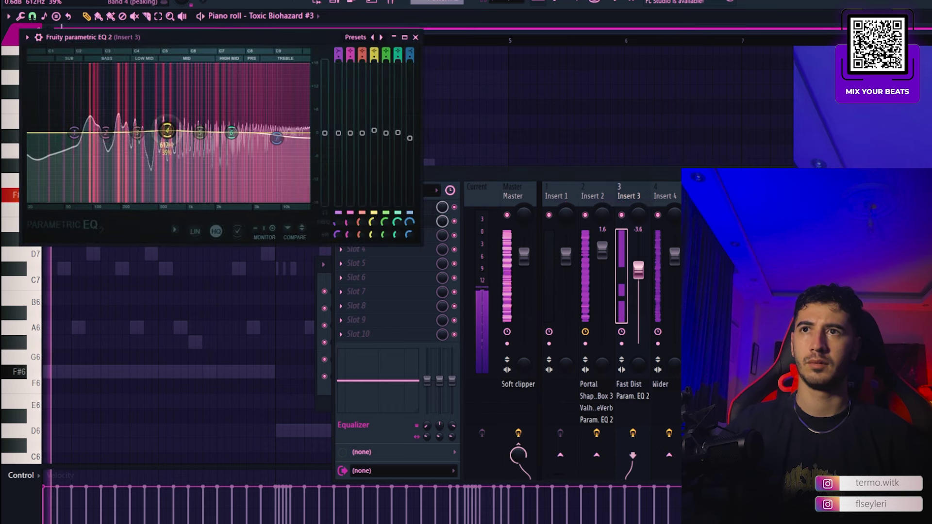
pyautogui.click(416, 37)
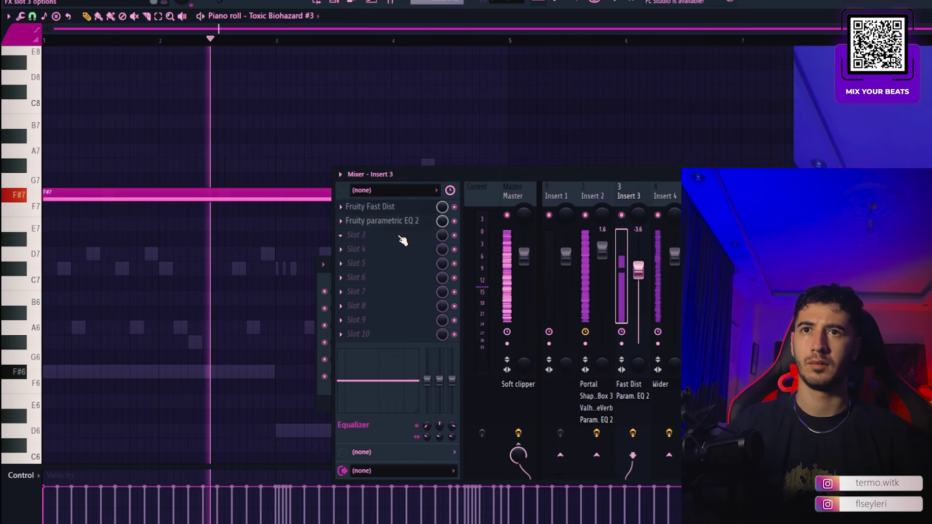
# - Replace the equalizer in slot 2 of Insert 3 with FabFilter Pro-Q 3
pyautogui.rightClick(356, 225)
pyautogui.moveTo(357, 235)
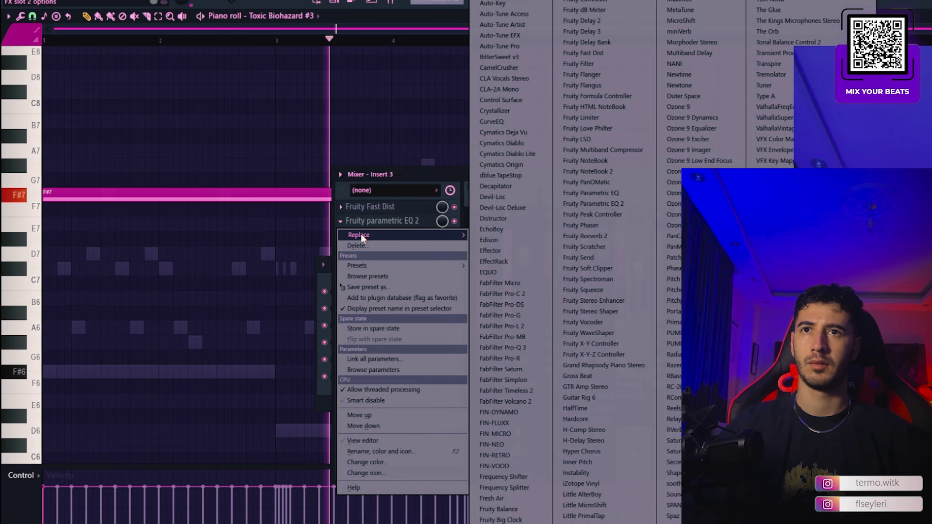
pyautogui.click(529, 348)
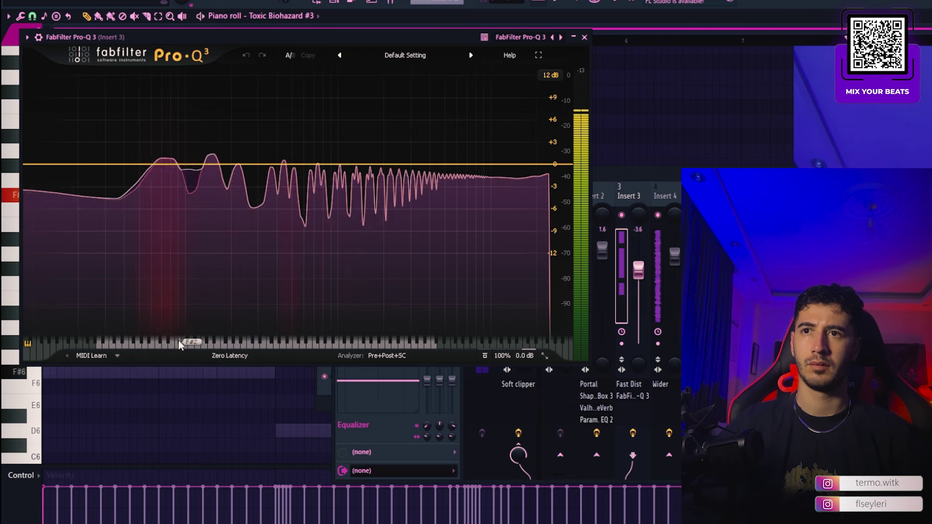
# - Add gentle Pro-Q 3 bell boosts of +0.98 dB at about 92.5 Hz and +0.61 dB at about 729 Hz
pyautogui.doubleClick(177, 164)
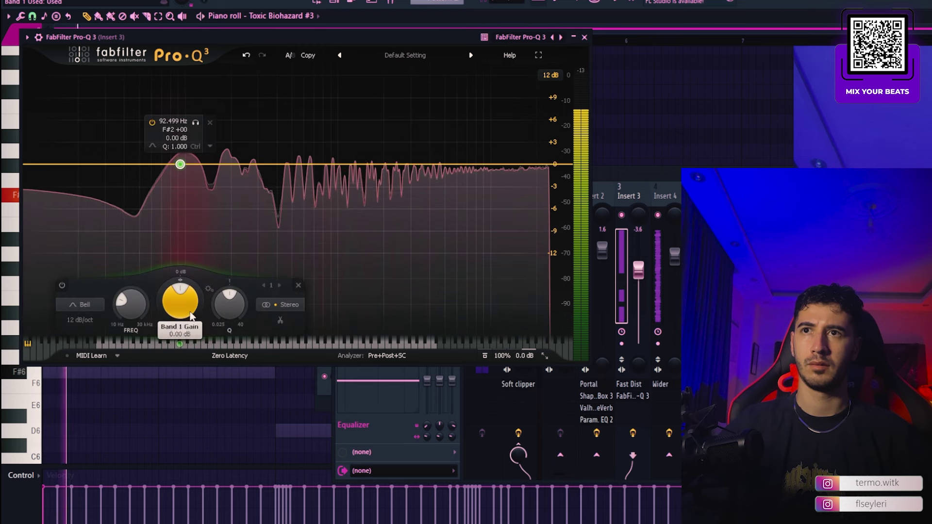
pyautogui.moveTo(190, 314); pyautogui.dragTo(189, 292)
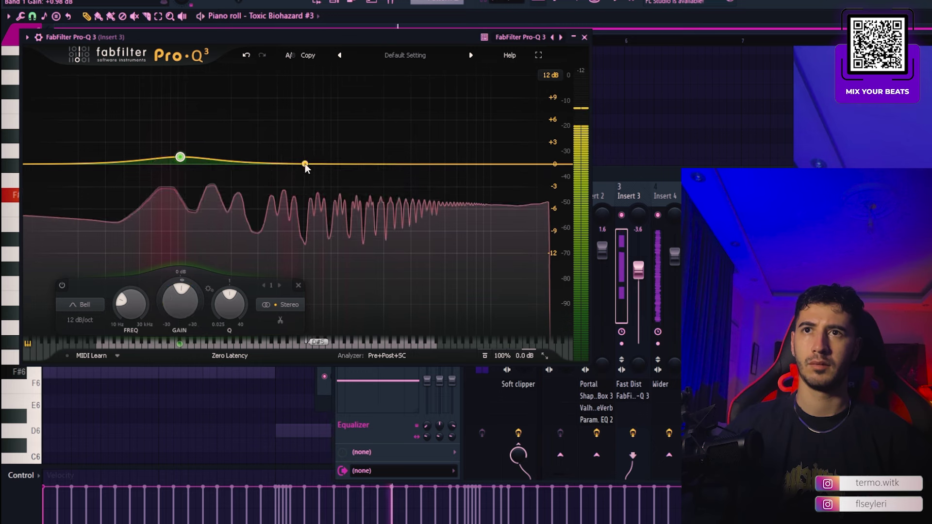
pyautogui.doubleClick(319, 160)
pyautogui.moveTo(320, 160); pyautogui.dragTo(317, 160)
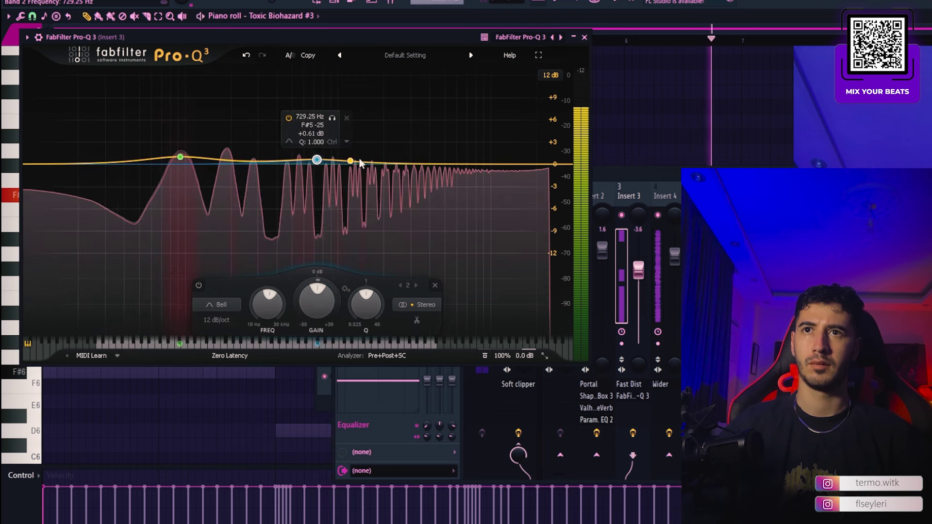
pyautogui.click(573, 38)
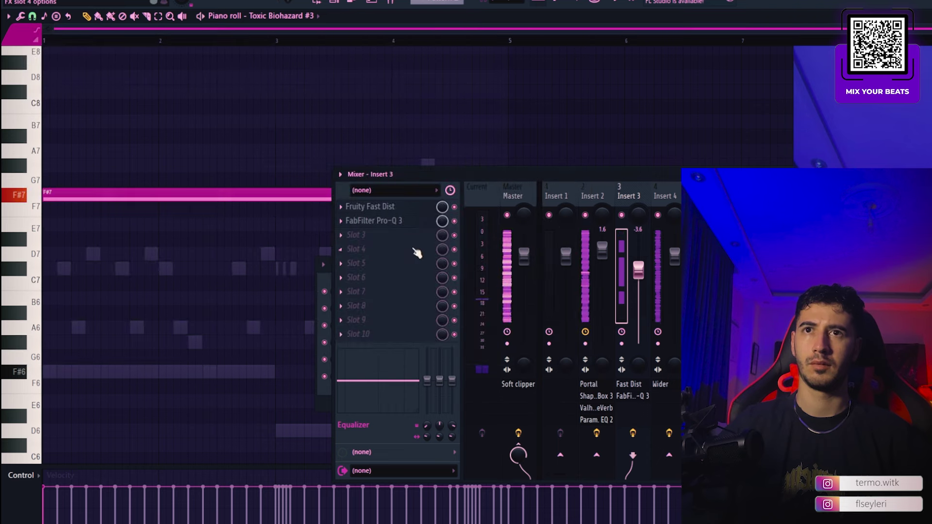
# - Raise Insert 3's volume to -2.2 dB and turn its stereo separation towards merged during playback, comparing it with the original setting
pyautogui.press('space')
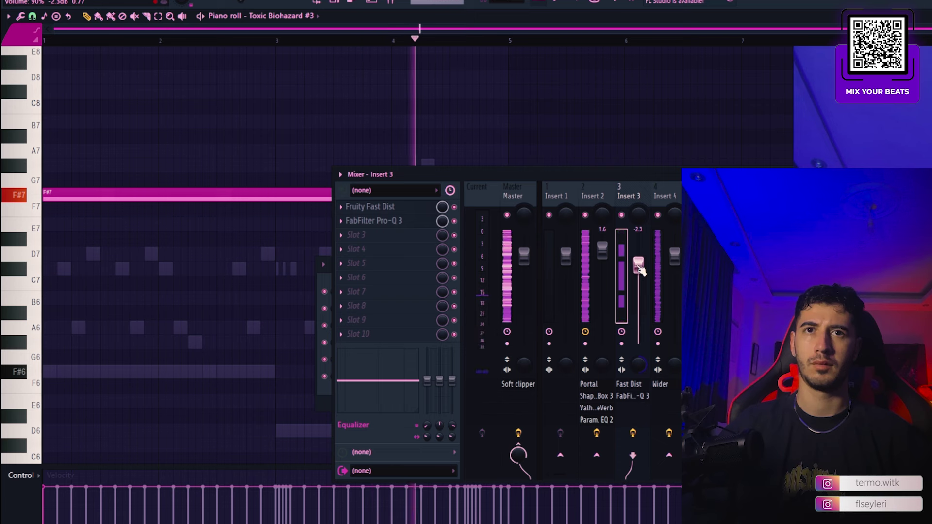
pyautogui.rightClick(641, 364)
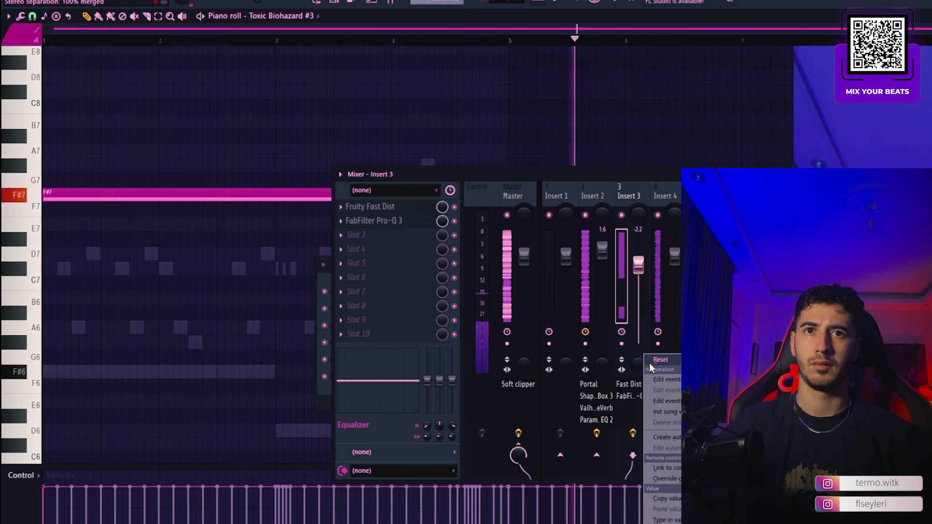
pyautogui.click(646, 360)
pyautogui.rightClick(640, 363)
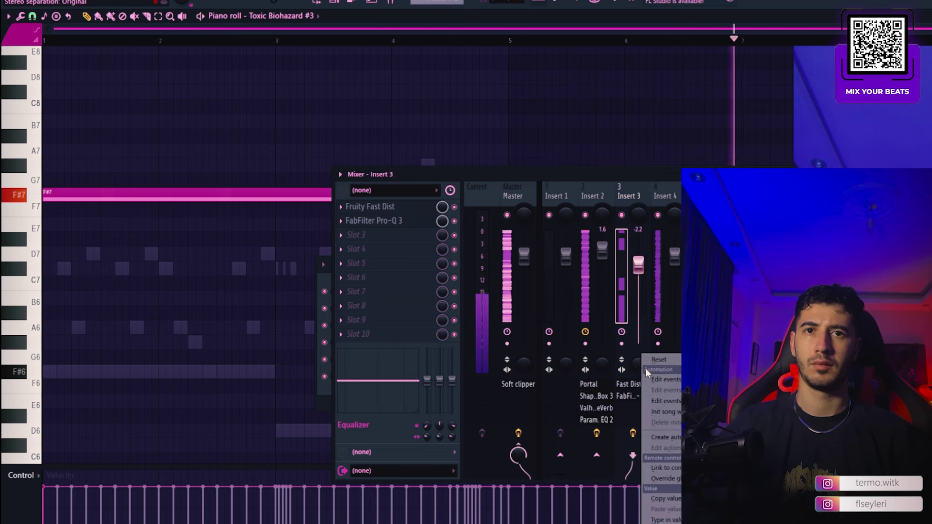
pyautogui.click(637, 370)
pyautogui.moveTo(636, 370); pyautogui.dragTo(637, 340)
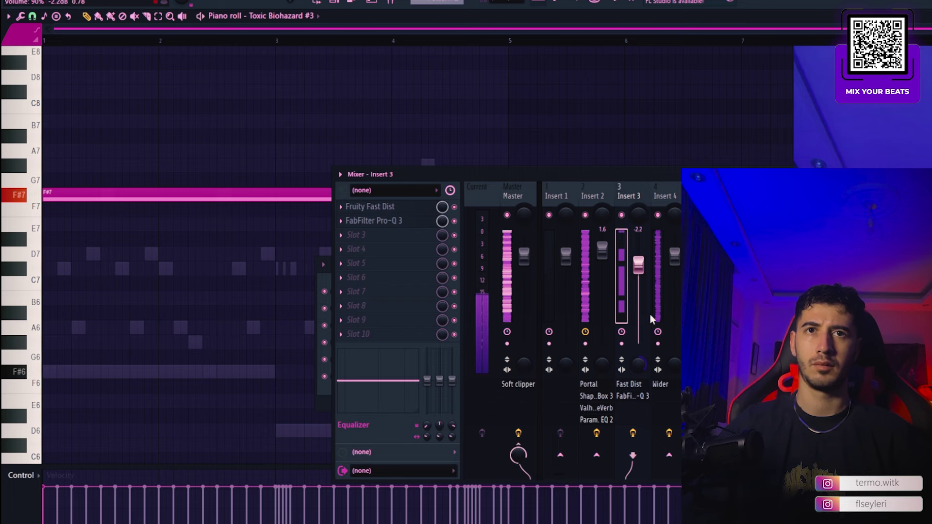
# - Audition Insert 4 in solo and load PanCake2 into its first effect slot
pyautogui.click(668, 206)
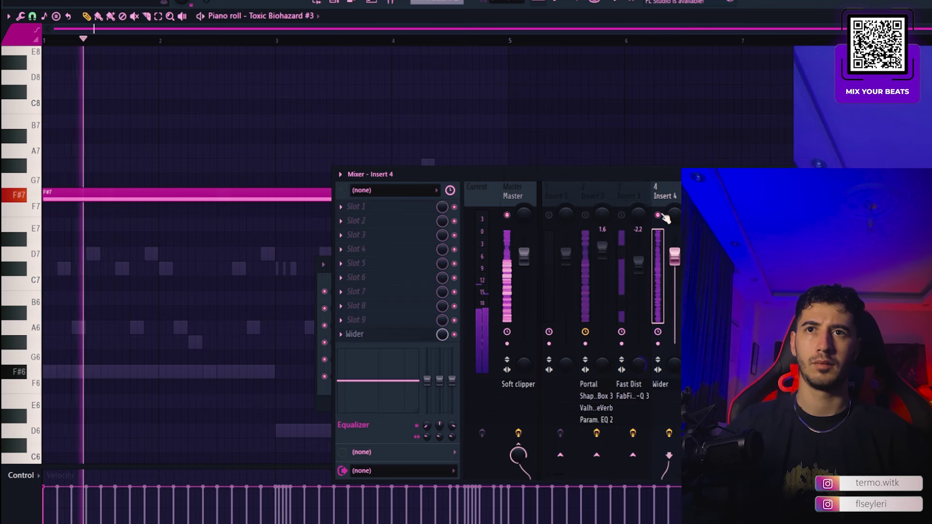
pyautogui.rightClick(661, 215)
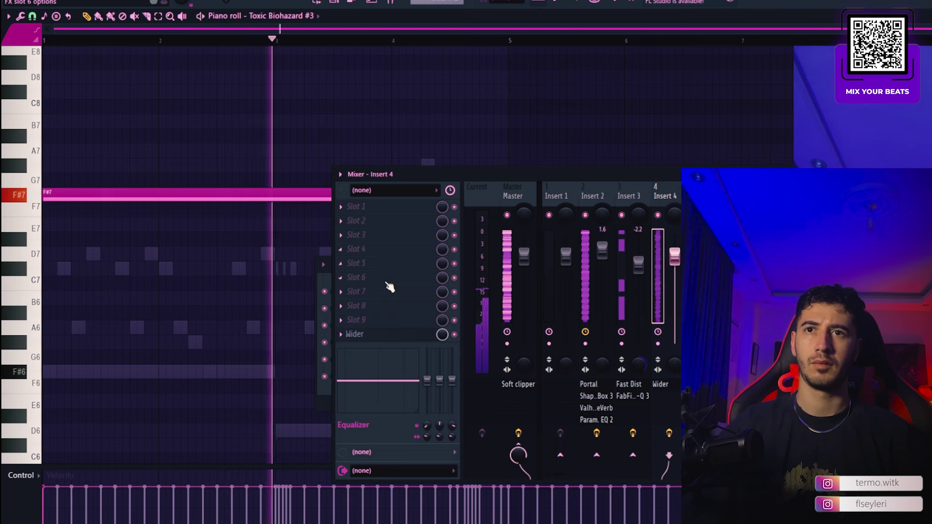
pyautogui.click(381, 207)
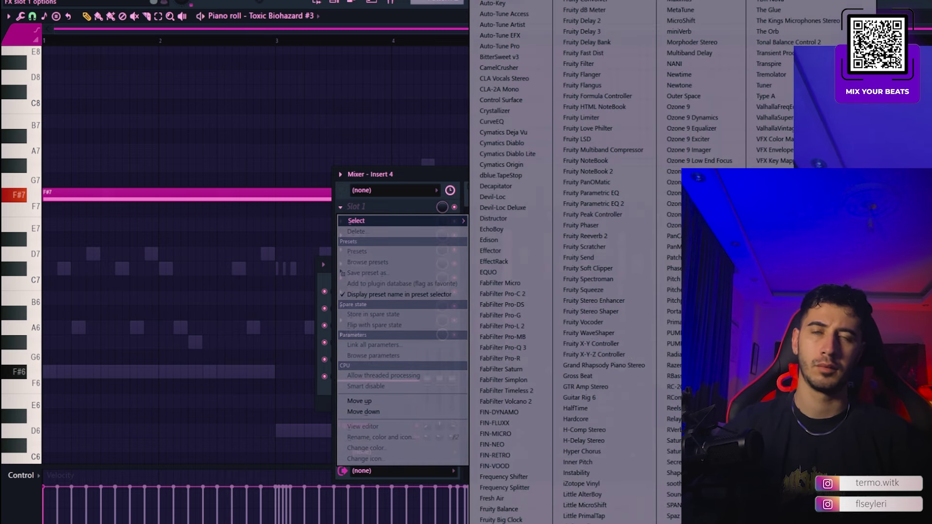
pyautogui.click(674, 236)
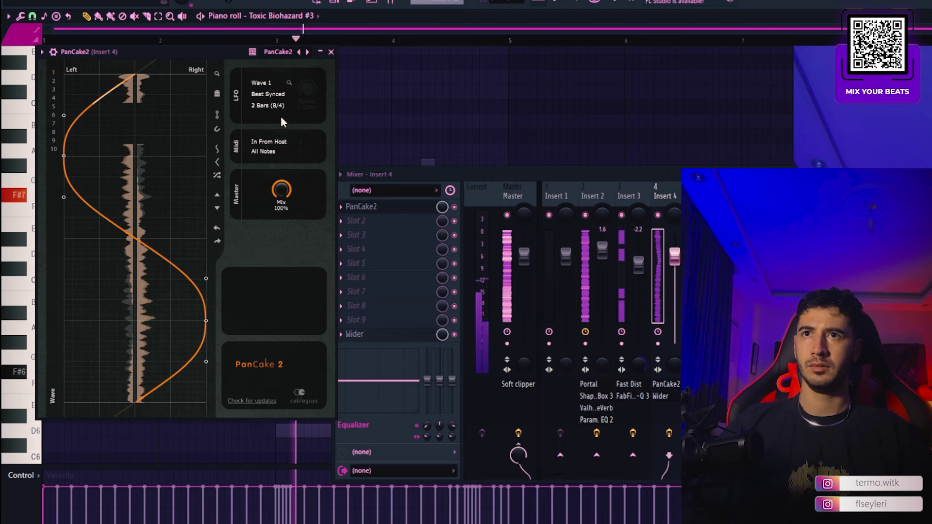
# - Try PanCake2's beat-synced LFO length at 1/8, 1/8d (3/16) and 1/4 while the pattern plays
pyautogui.click(286, 106)
pyautogui.click(279, 157)
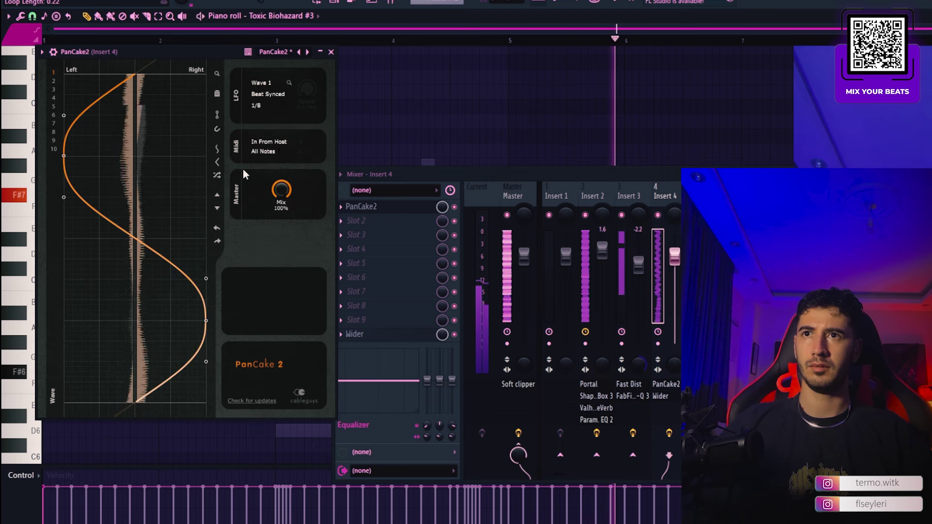
pyautogui.press('F6')
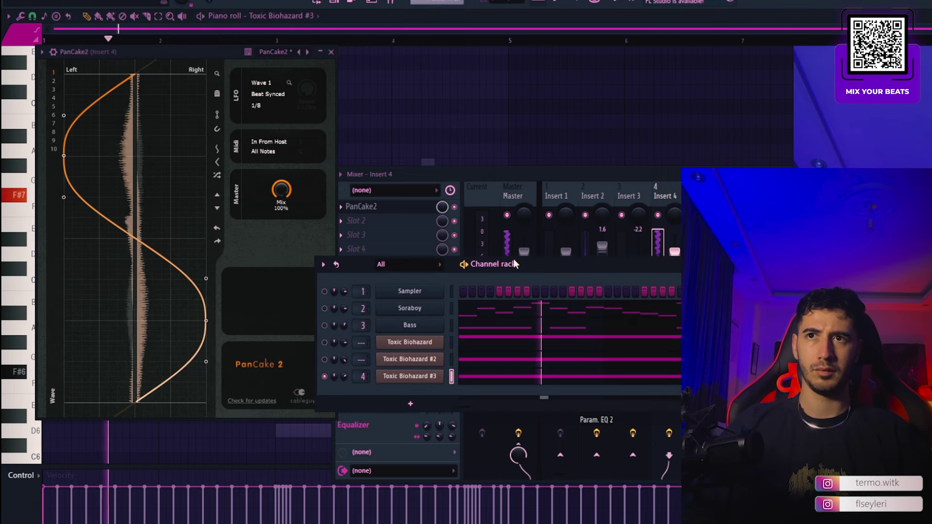
pyautogui.click(290, 109)
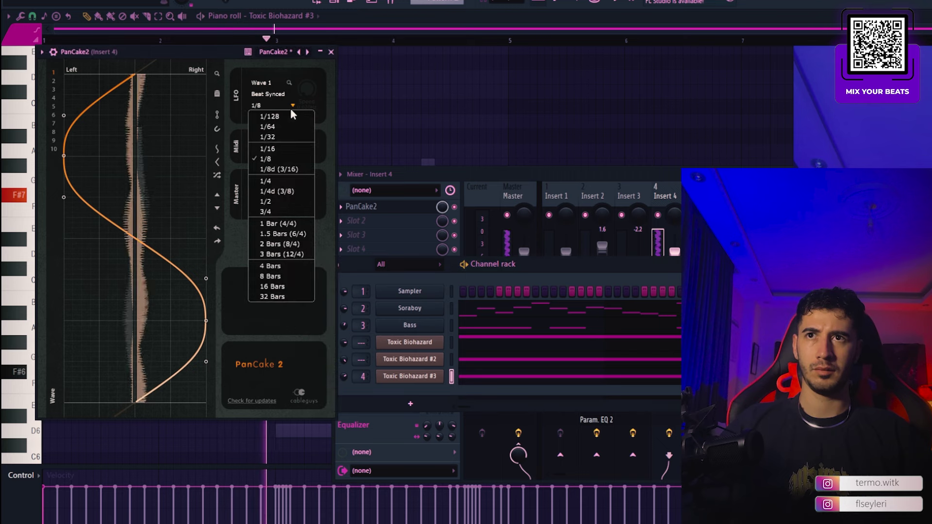
pyautogui.click(287, 171)
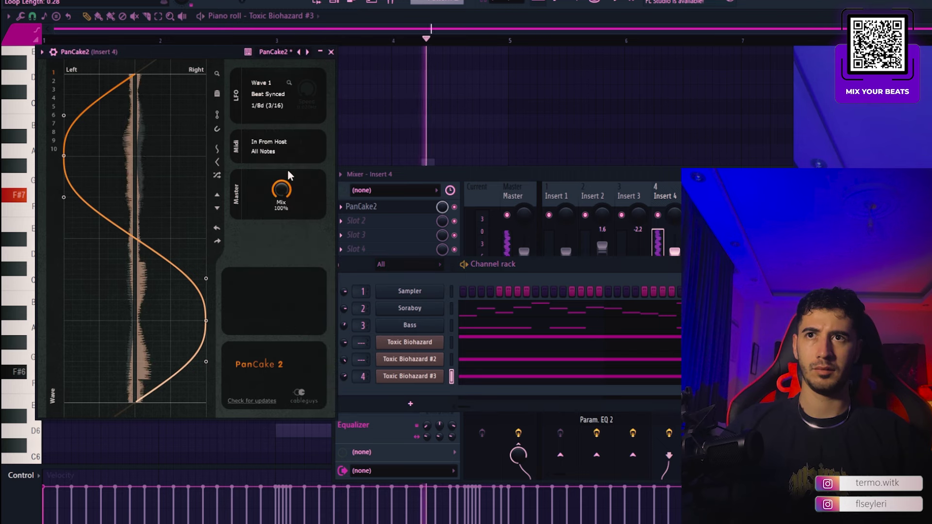
pyautogui.click(290, 107)
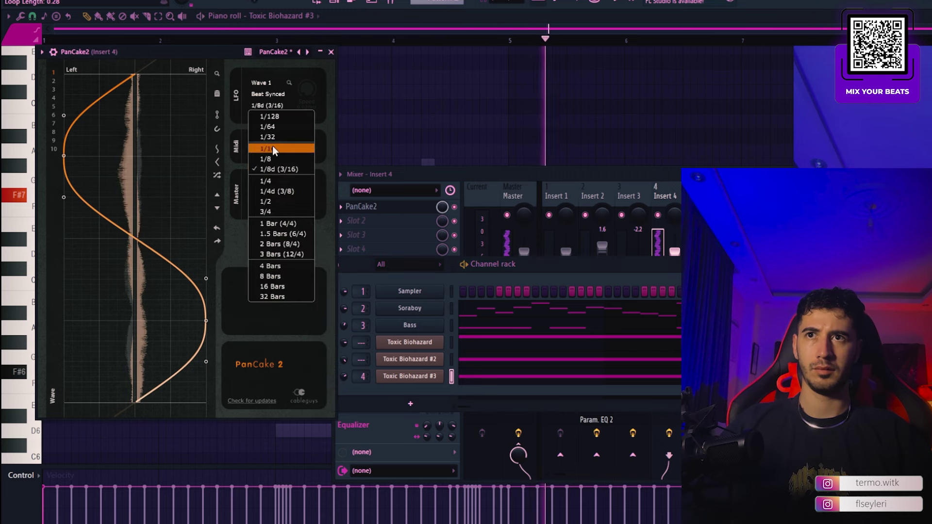
pyautogui.click(273, 183)
# - Pull PanCake2's wave peaks in to about 66L and 68R and set the mix to 46%
pyautogui.moveTo(281, 190); pyautogui.dragTo(281, 214)
pyautogui.moveTo(63, 156); pyautogui.dragTo(88, 155)
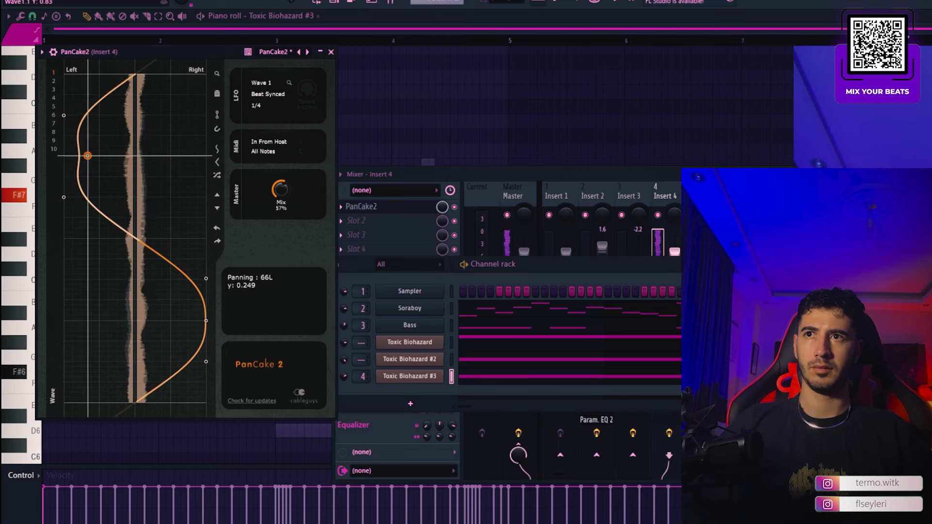
pyautogui.moveTo(207, 323); pyautogui.dragTo(182, 317)
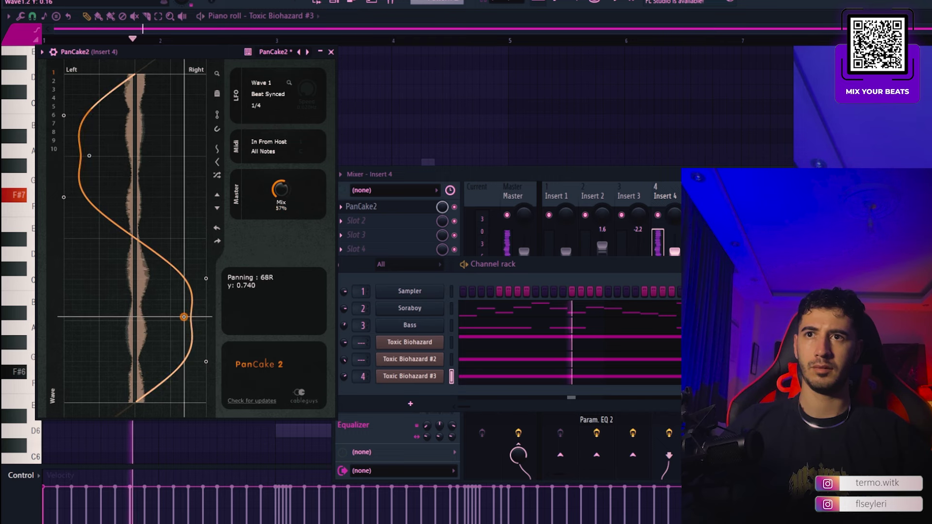
pyautogui.moveTo(281, 192); pyautogui.dragTo(282, 201)
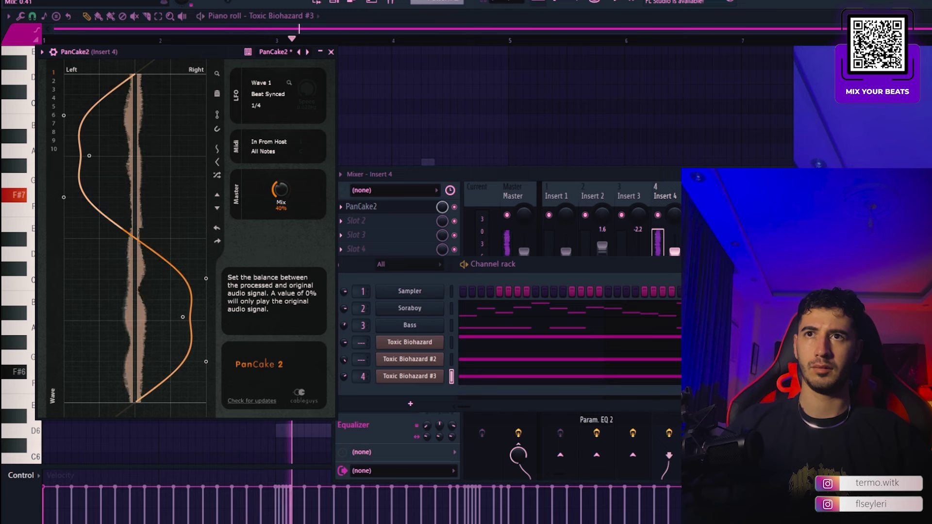
pyautogui.click(54, 52)
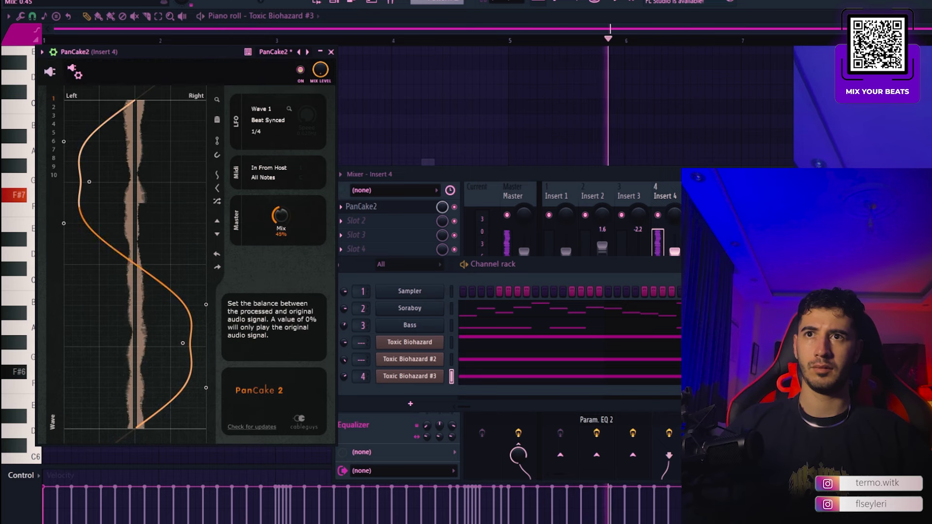
pyautogui.moveTo(283, 217); pyautogui.dragTo(283, 212)
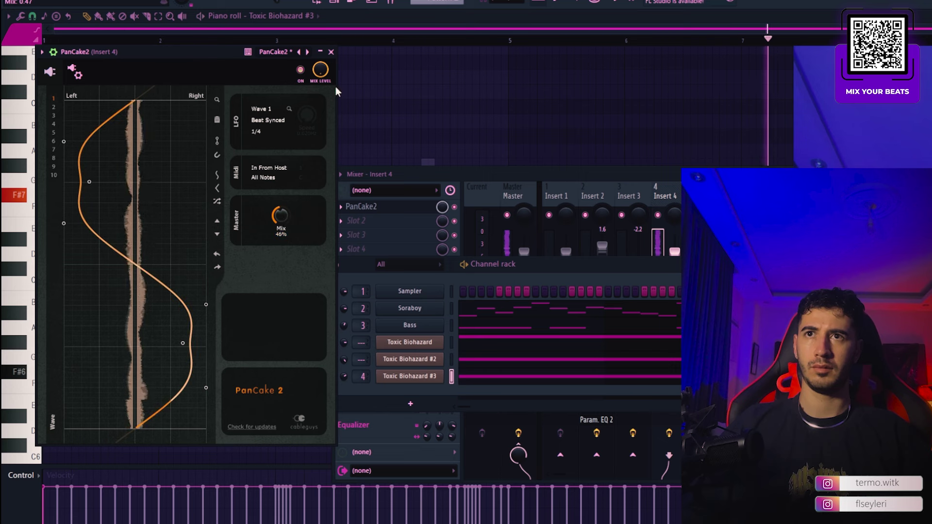
# - Compare a 1/8 LFO length in PanCake2 and set the length to 1/2
pyautogui.click(257, 132)
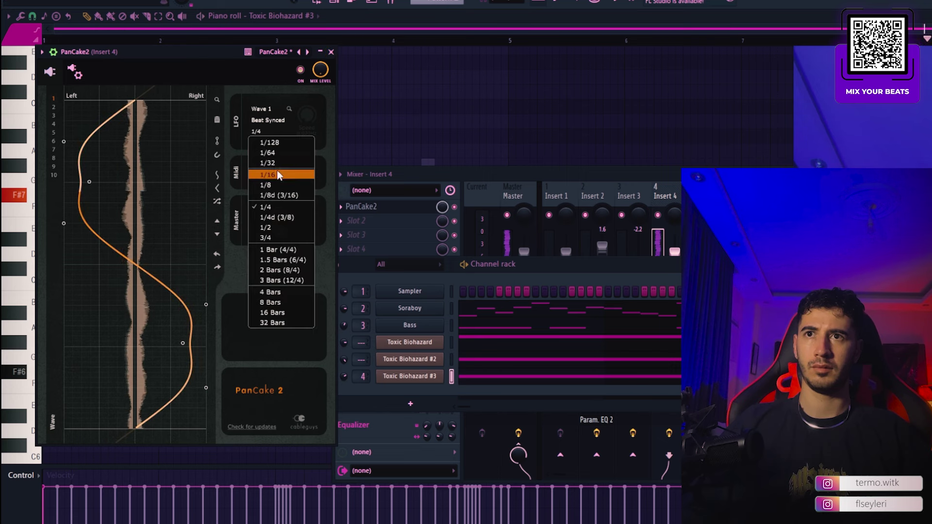
pyautogui.click(275, 185)
pyautogui.click(291, 130)
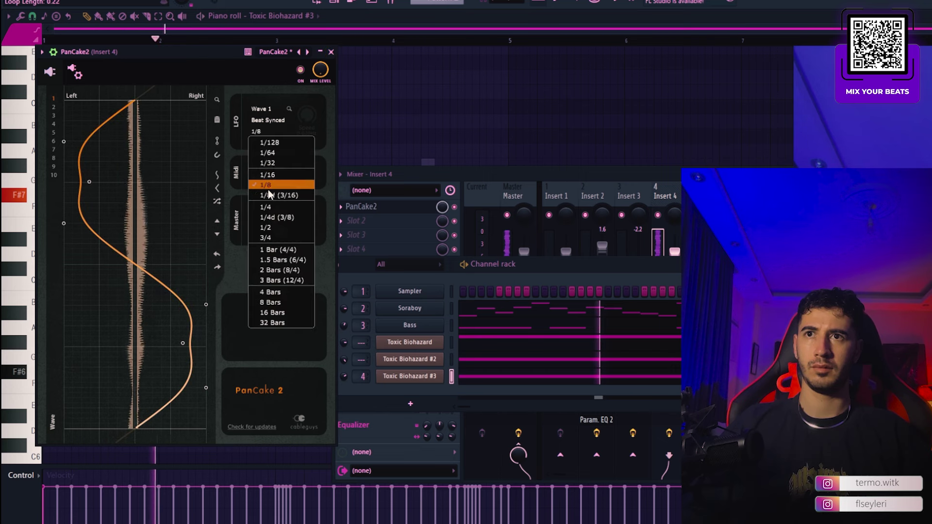
pyautogui.click(278, 228)
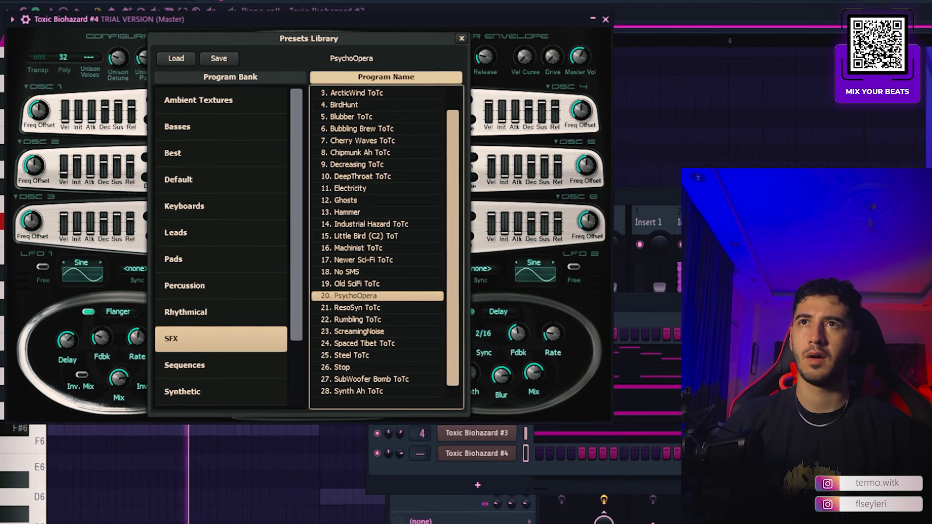
# - Load the SFX preset DeepThroat ToTc in Toxic Biohazard #4
pyautogui.scroll(-1, 387, 358)
pyautogui.click(369, 164)
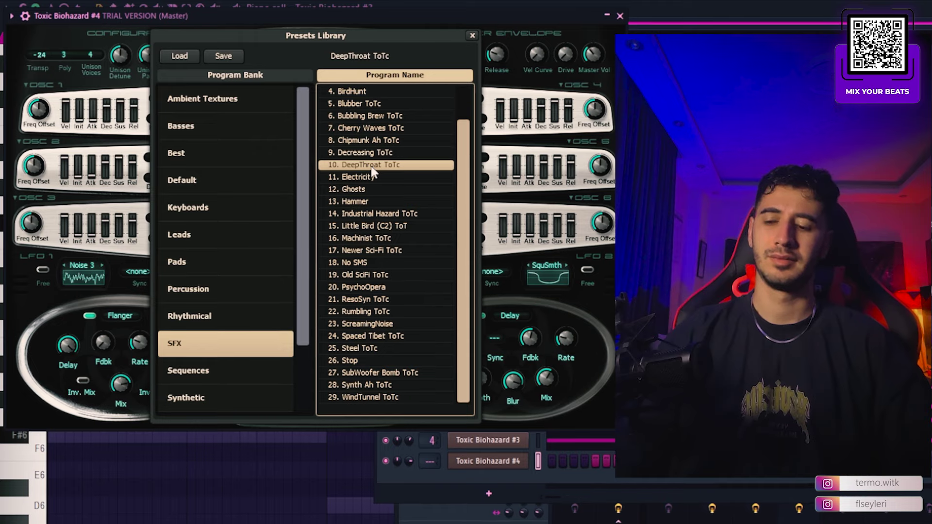
# - Place a long F#7 note at the start of Toxic Biohazard #4's piano roll and play the pattern
pyautogui.rightClick(520, 462)
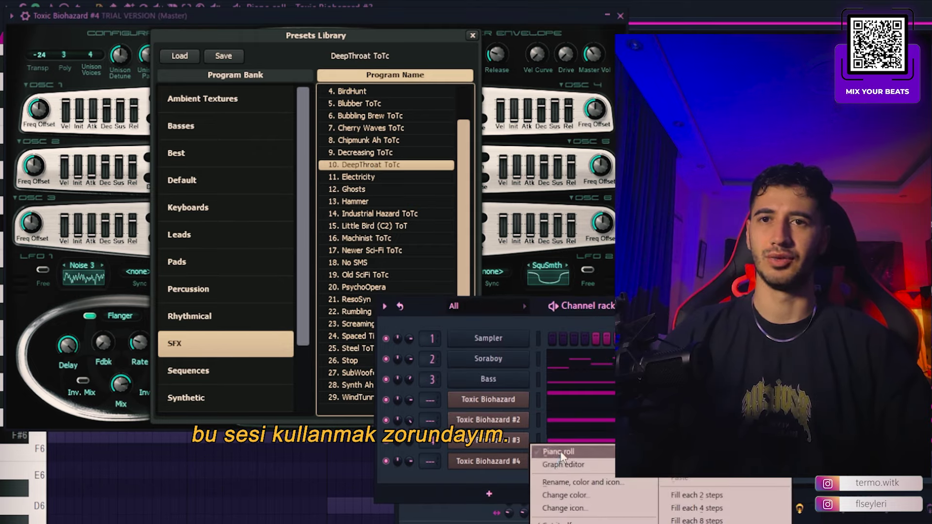
pyautogui.click(559, 452)
pyautogui.click(473, 35)
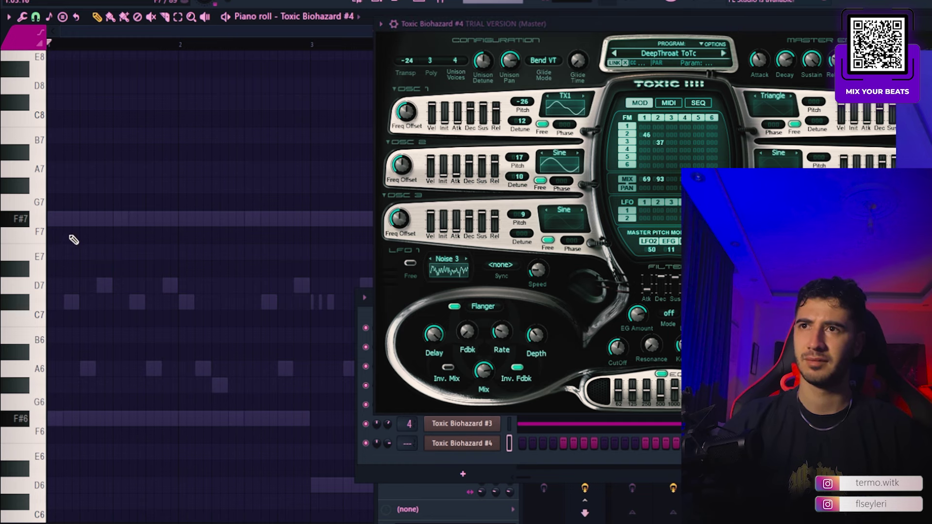
pyautogui.moveTo(62, 220); pyautogui.dragTo(2, 219)
pyautogui.press('space')
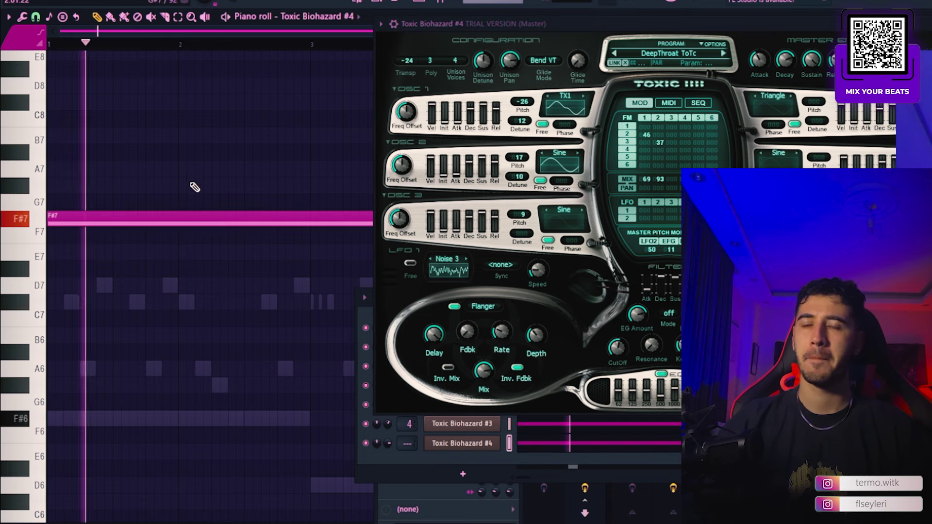
# - Add an E7 note at bar 8 of Toxic Biohazard #4 and lower the D8 note at bar 7 by one octave
pyautogui.press('space')
pyautogui.moveTo(387, 442); pyautogui.dragTo(388, 447)
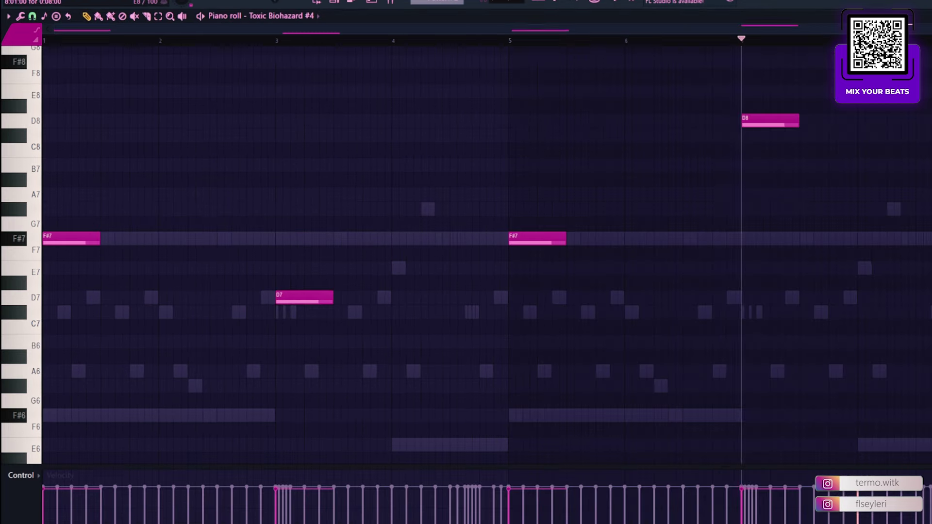
pyautogui.click(874, 267)
pyautogui.press('space')
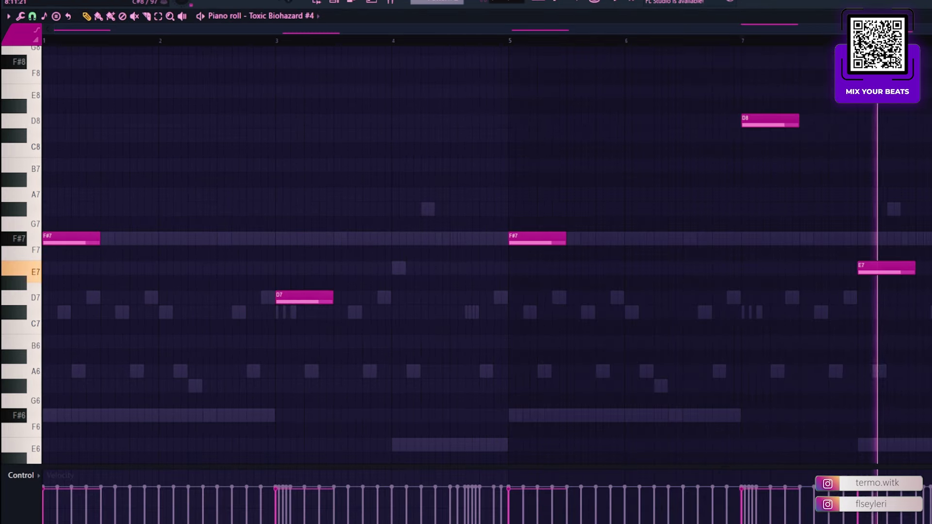
pyautogui.moveTo(821, 142); pyautogui.dragTo(761, 108)
pyautogui.hotkey('shift', 'Down')
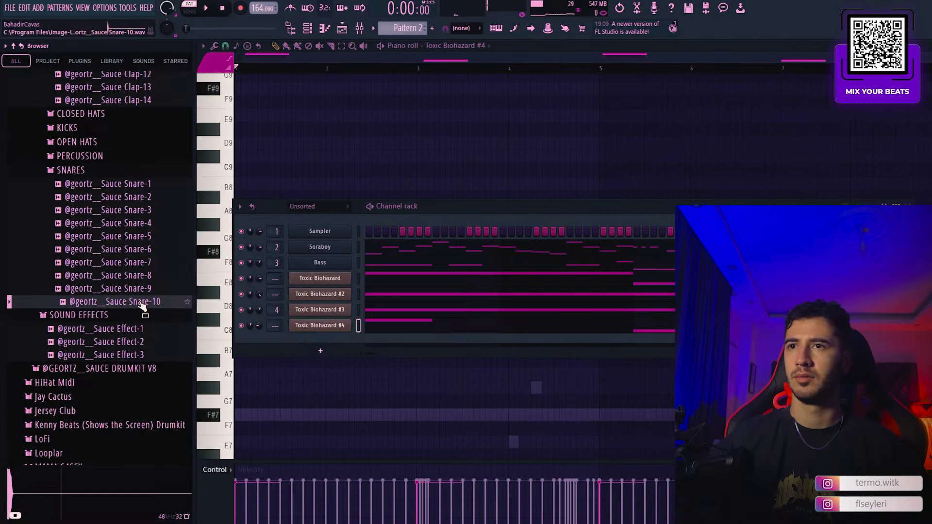
# - Add a Sauce Snare-10 channel with hits on steps 9 and 25, and replace its sample with Sauce Snare-3
pyautogui.moveTo(313, 329); pyautogui.dragTo(313, 345)
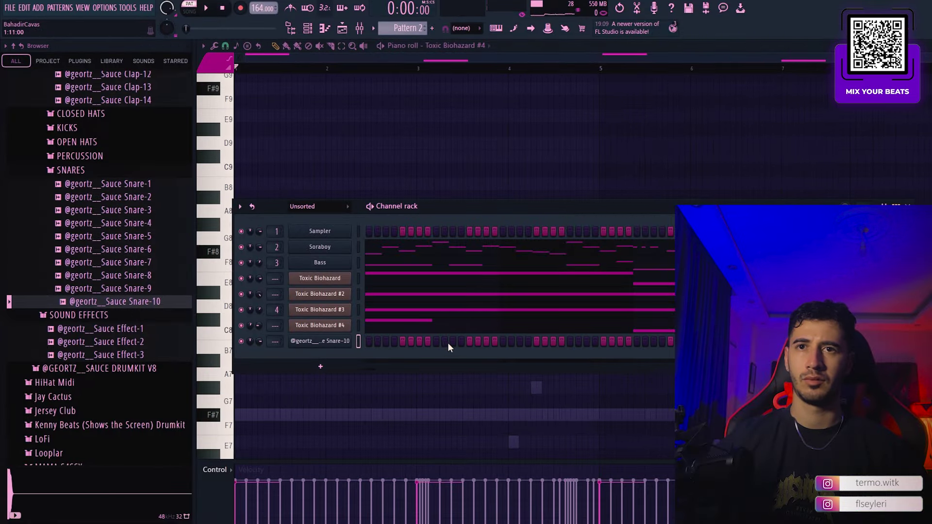
pyautogui.click(570, 341)
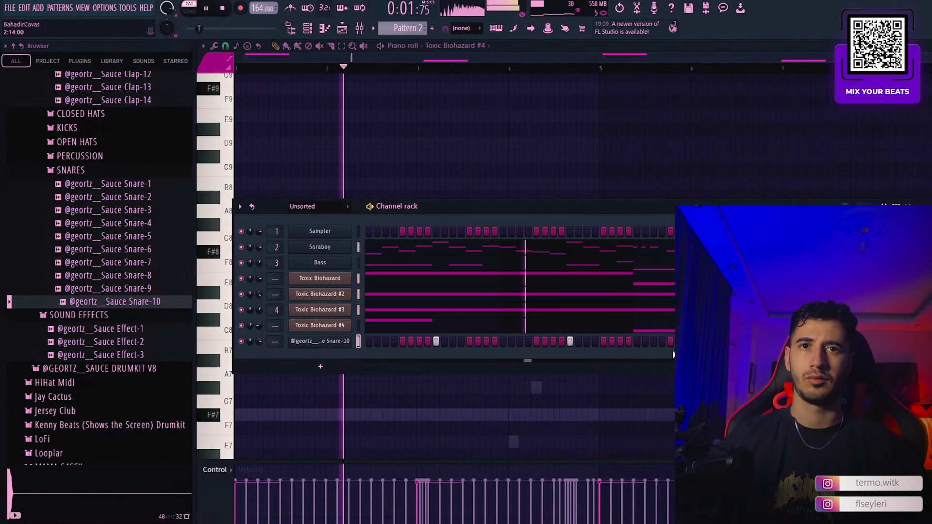
pyautogui.click(137, 210)
pyautogui.click(131, 186)
pyautogui.click(145, 209)
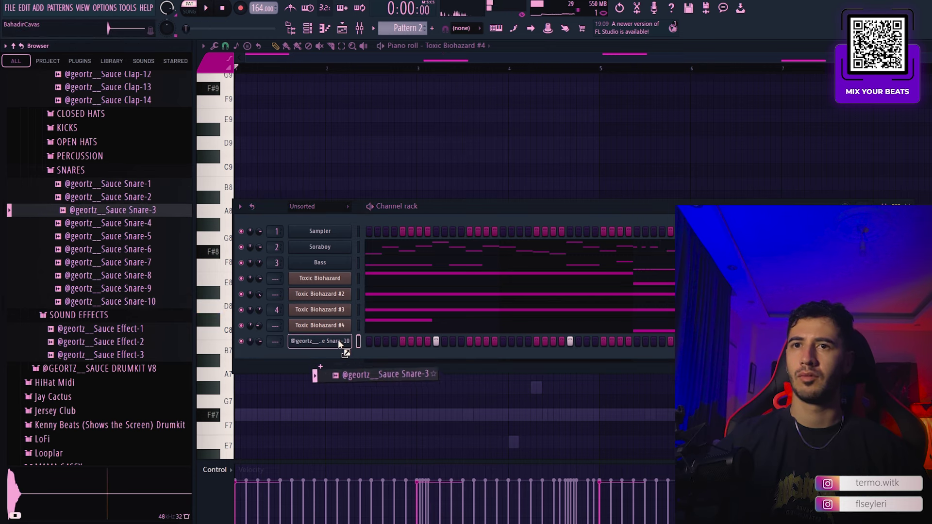
pyautogui.moveTo(338, 339); pyautogui.dragTo(338, 340)
# - Audition the snares in SAUCE DRUMKIT V6, replace the snare channel's sample with Sauce Snare 6, and play the pattern
pyautogui.click(87, 172)
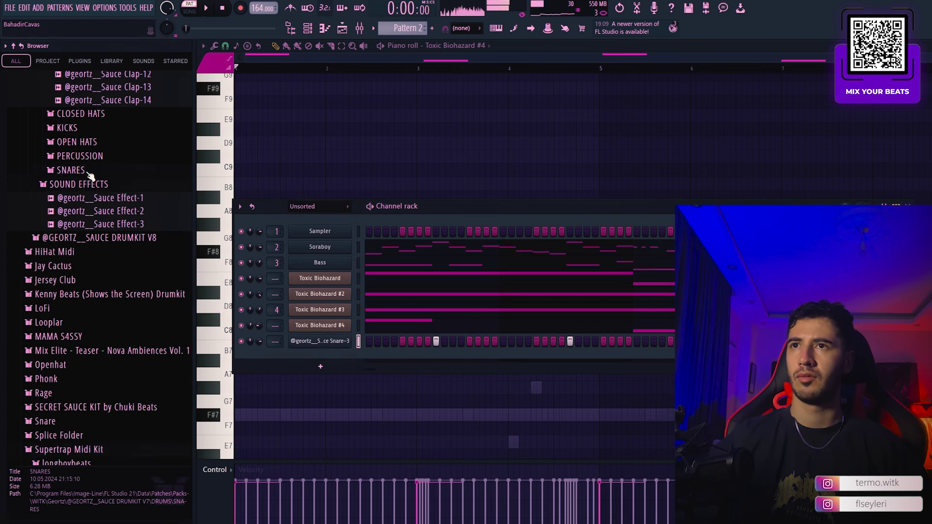
pyautogui.scroll(6, 97, 206)
pyautogui.click(111, 161)
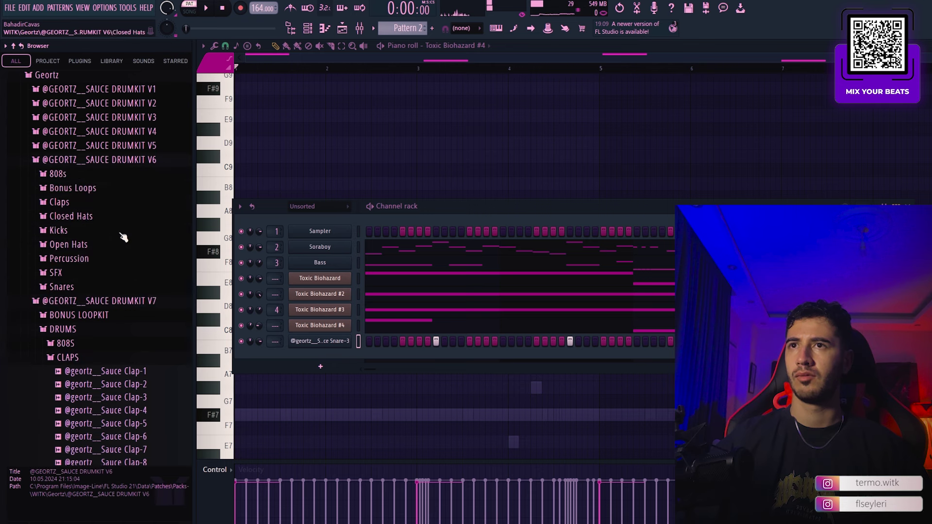
pyautogui.click(79, 288)
pyautogui.click(100, 315)
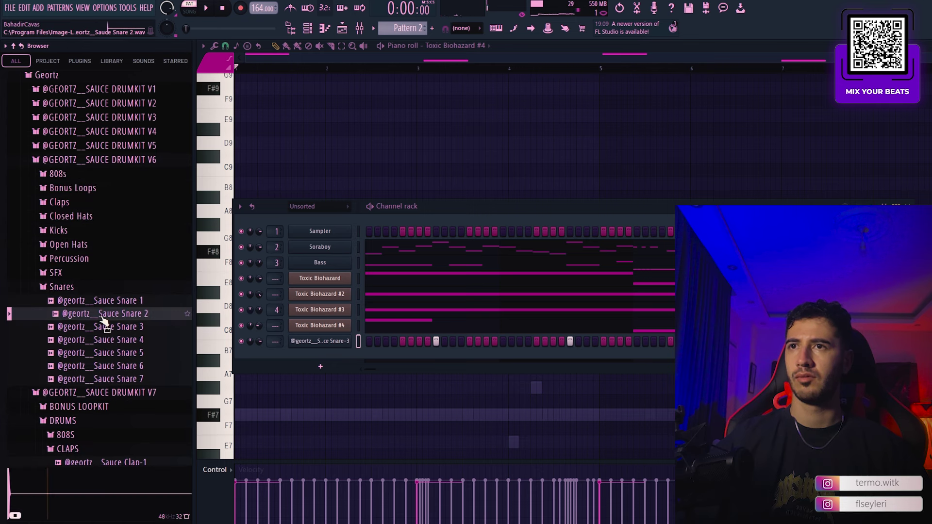
pyautogui.click(103, 327)
pyautogui.click(112, 340)
pyautogui.click(121, 354)
pyautogui.click(131, 367)
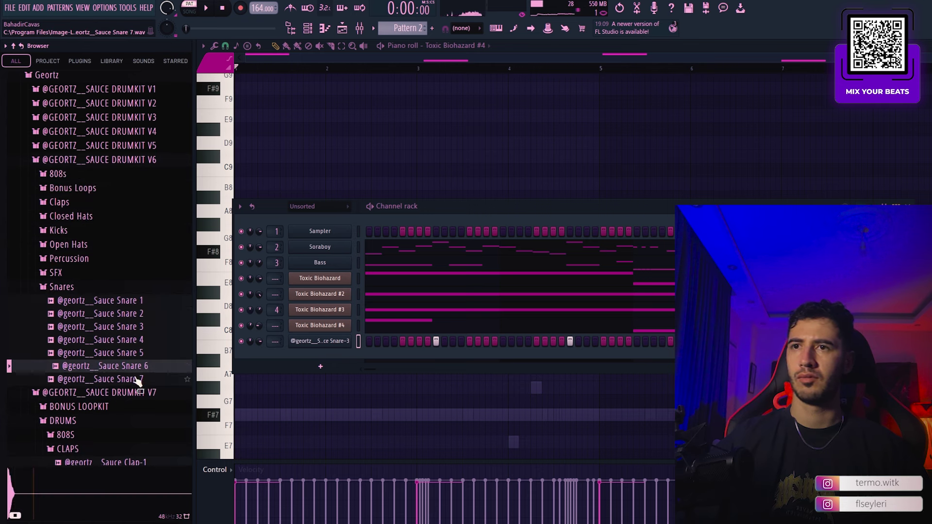
pyautogui.click(138, 380)
pyautogui.click(140, 367)
pyautogui.moveTo(322, 340); pyautogui.dragTo(323, 340)
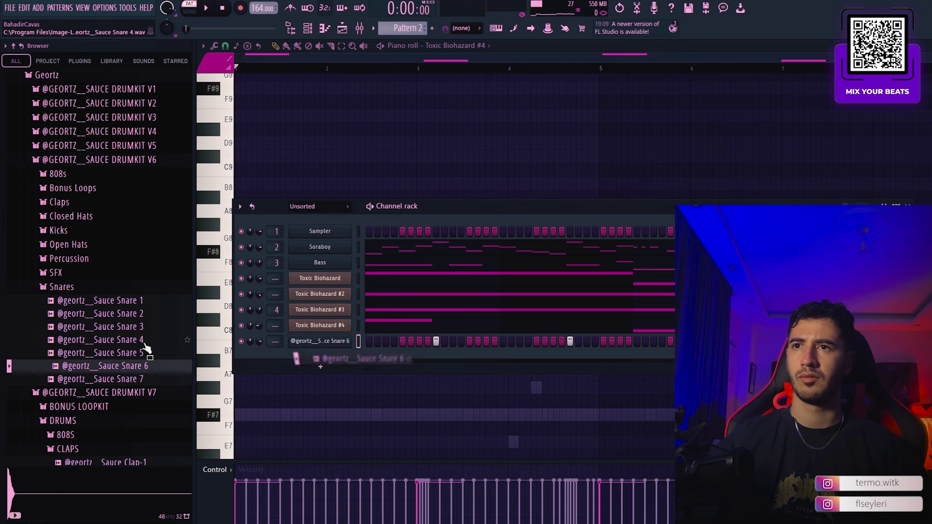
pyautogui.press('space')
# - Audition the claps in SAUCE DRUMKIT V6 and replace the snare channel's sample with Sauce Clap 4
pyautogui.click(100, 289)
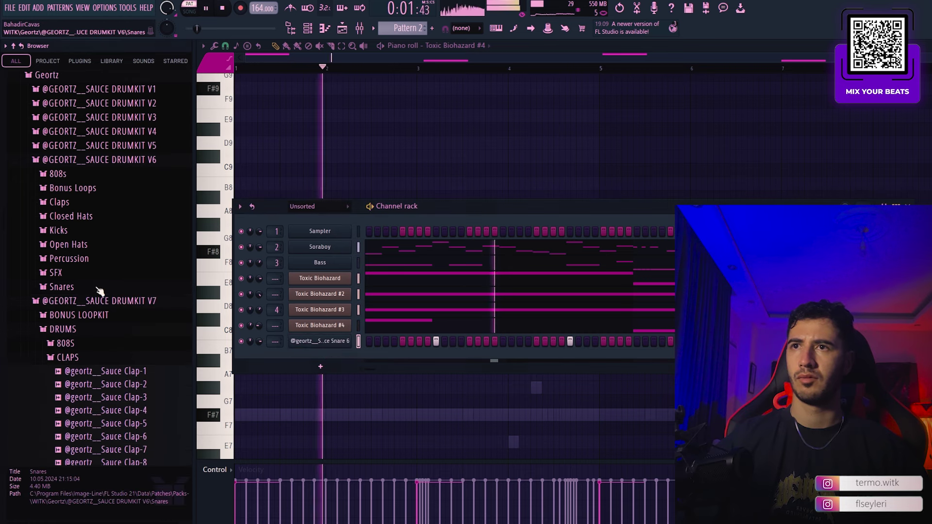
pyautogui.click(79, 204)
pyautogui.click(89, 255)
pyautogui.click(120, 282)
pyautogui.moveTo(115, 257); pyautogui.dragTo(194, 287)
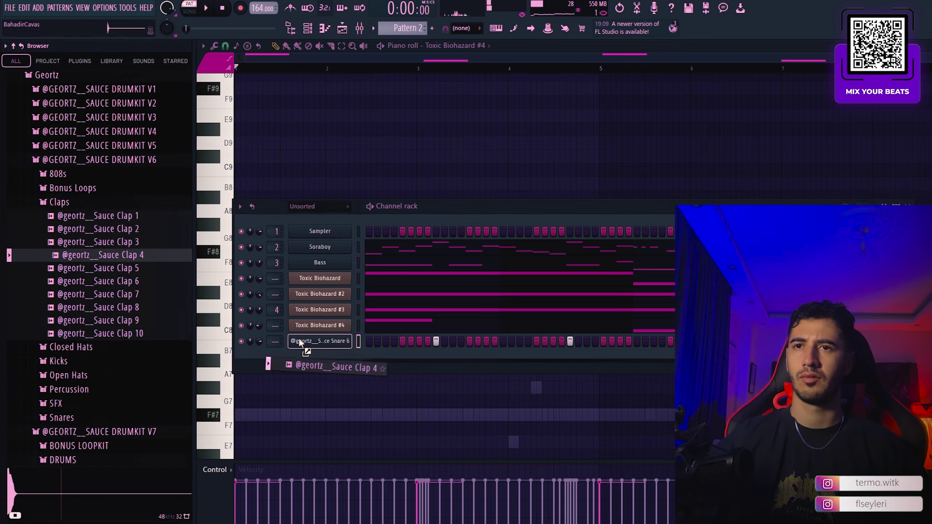
pyautogui.moveTo(300, 342); pyautogui.dragTo(299, 342)
# - Audition the 808s in SAUCE DRUMKIT V6 and add Sauce 808 7 as a channel above the clap
pyautogui.click(84, 199)
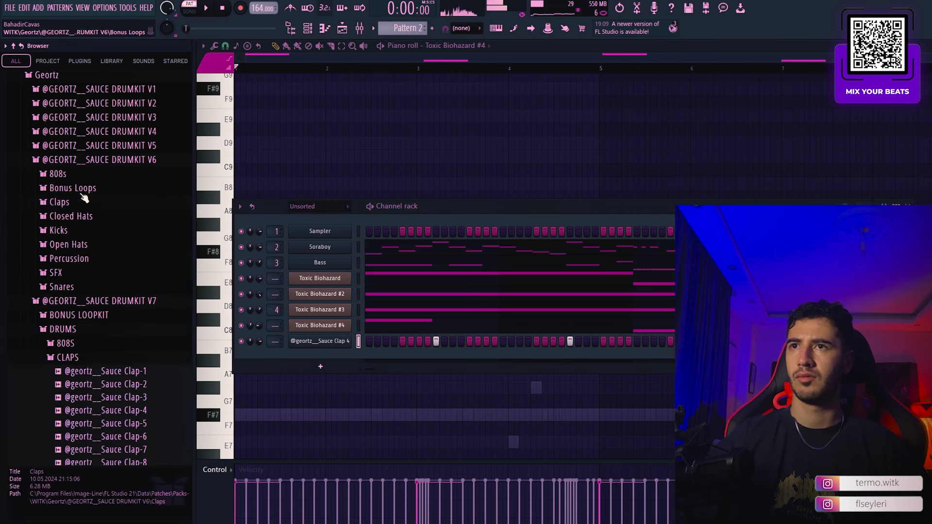
pyautogui.click(80, 175)
pyautogui.click(112, 202)
pyautogui.click(121, 214)
pyautogui.click(127, 228)
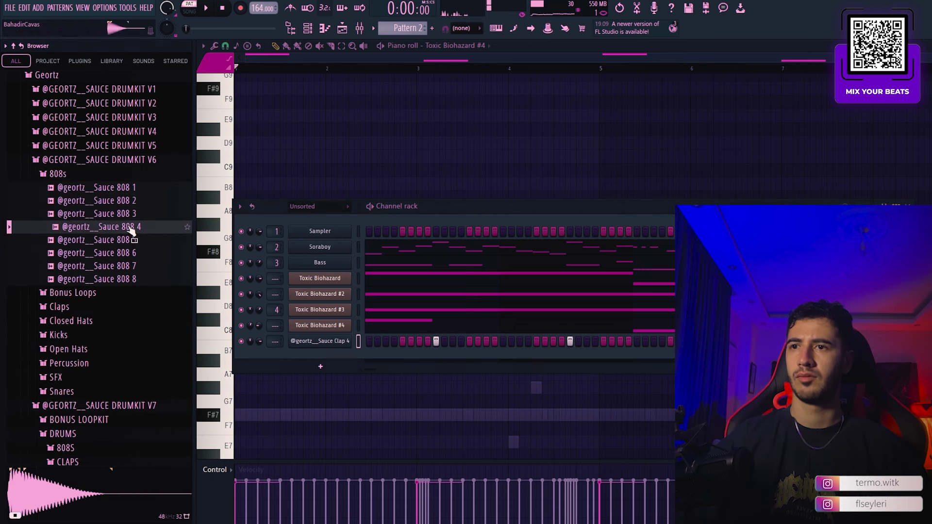
pyautogui.click(132, 240)
pyautogui.click(135, 254)
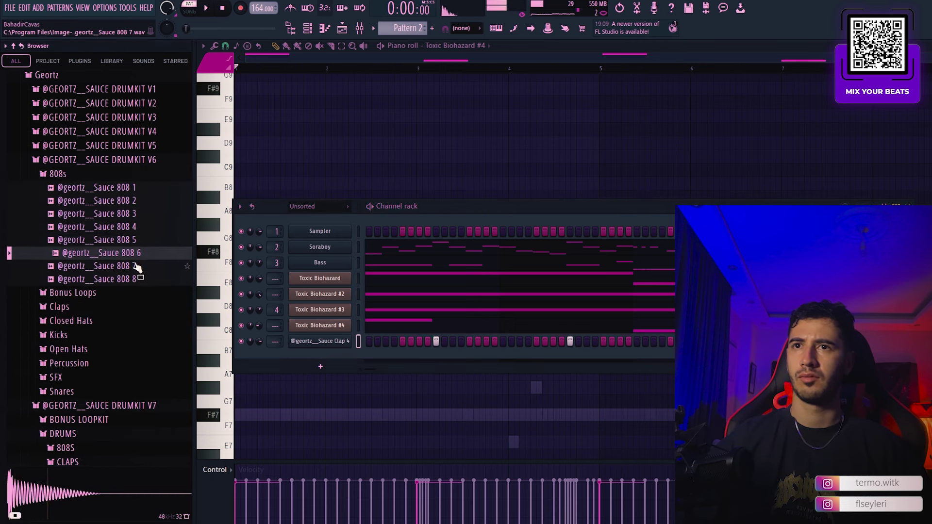
pyautogui.click(137, 267)
pyautogui.click(138, 279)
pyautogui.click(120, 267)
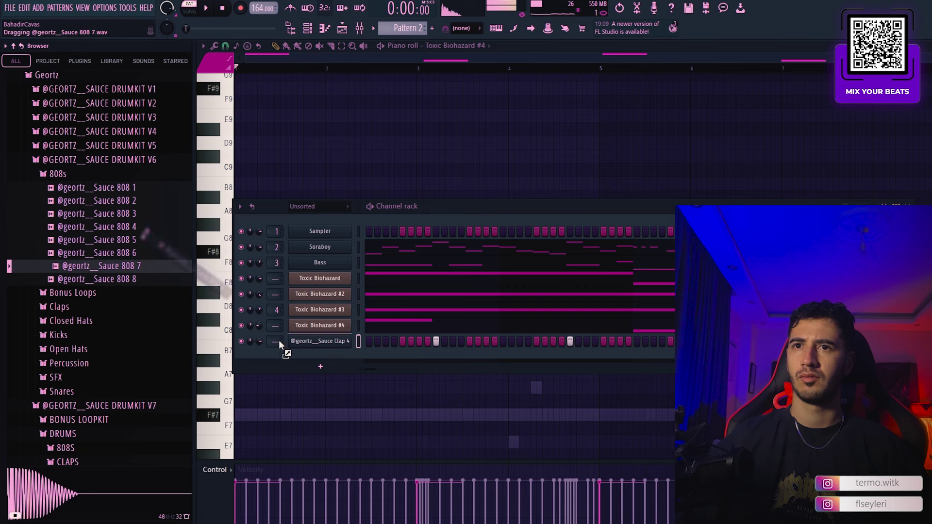
pyautogui.moveTo(278, 340); pyautogui.dragTo(320, 354)
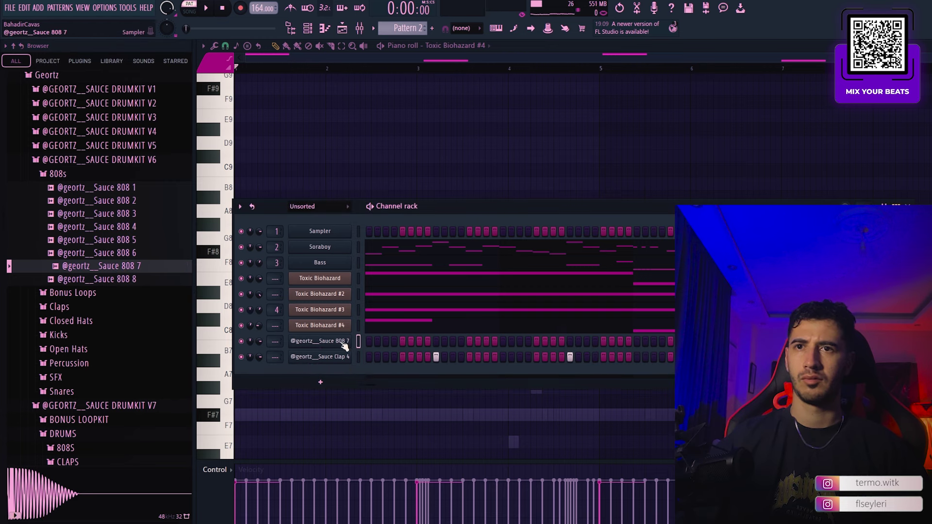
# - Audition the kicks in SAUCE DRUMKIT V6 and add Sauce Kick 8 as a channel above the 808
pyautogui.click(90, 175)
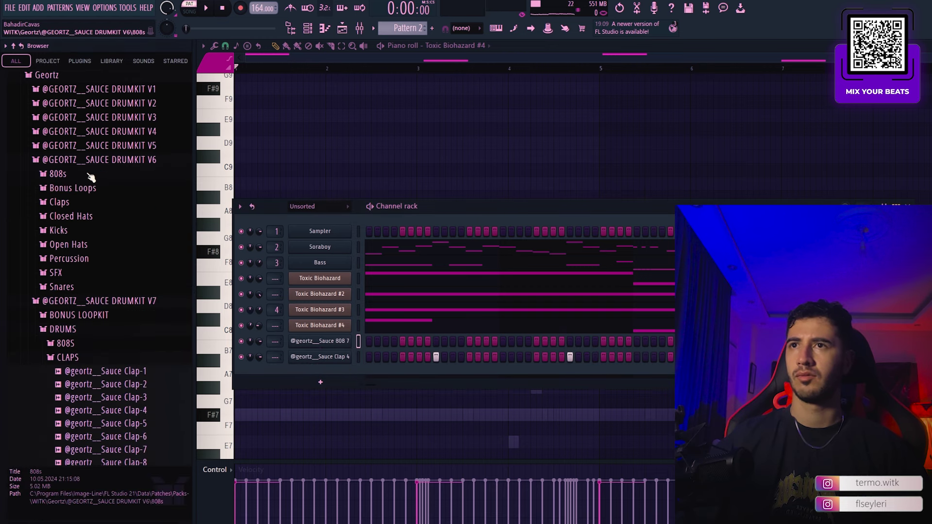
pyautogui.click(61, 230)
pyautogui.click(117, 283)
pyautogui.click(116, 297)
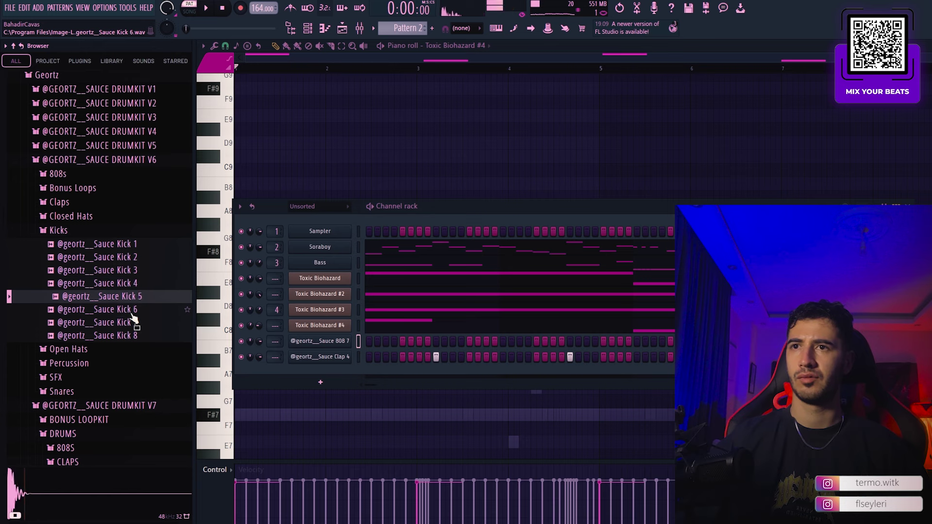
pyautogui.click(130, 310)
pyautogui.click(134, 322)
pyautogui.click(139, 336)
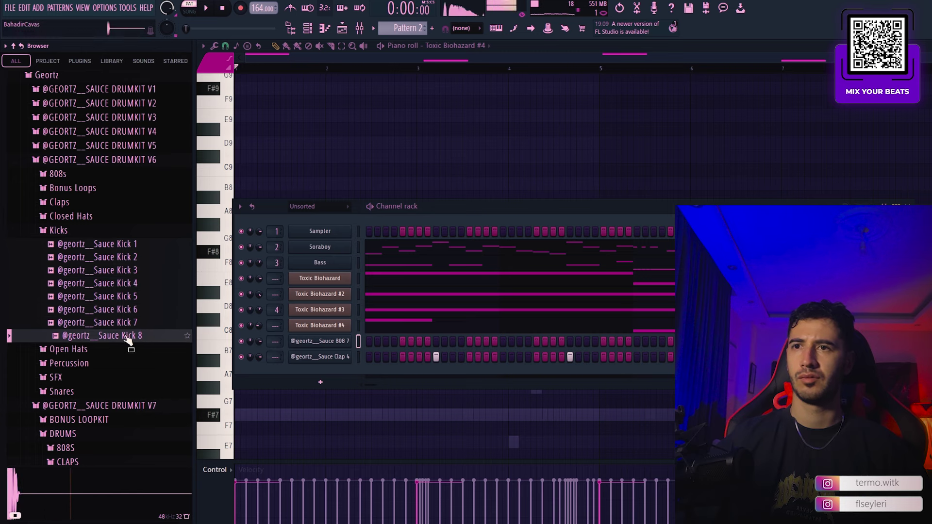
pyautogui.moveTo(152, 326); pyautogui.dragTo(311, 362)
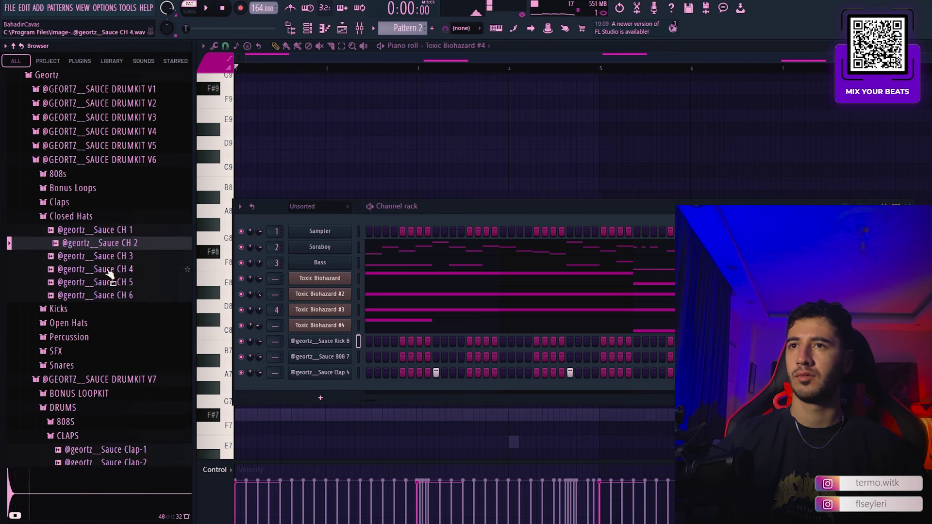
# - Audition the closed hats in SAUCE DRUMKIT V6 and add Sauce CH 4 as a channel below the kick
pyautogui.click(110, 271)
pyautogui.click(117, 282)
pyautogui.click(117, 274)
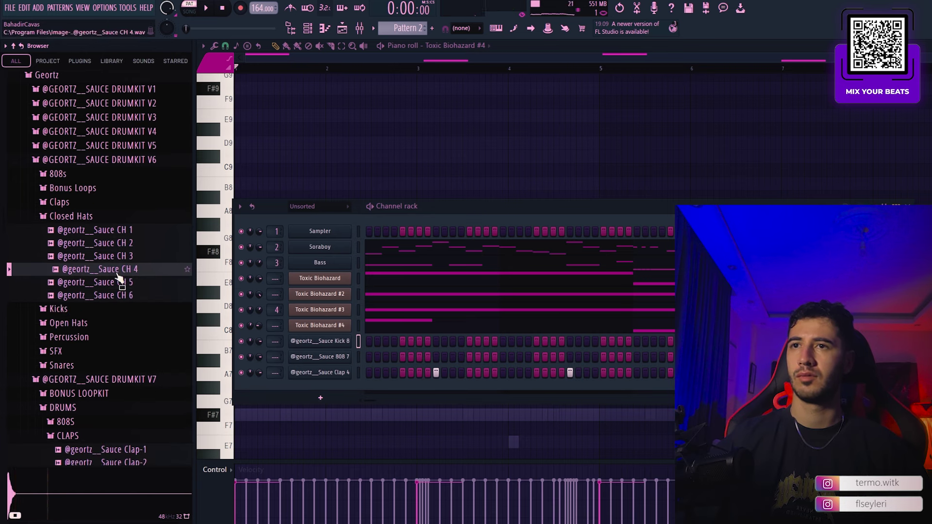
pyautogui.moveTo(330, 354); pyautogui.dragTo(330, 354)
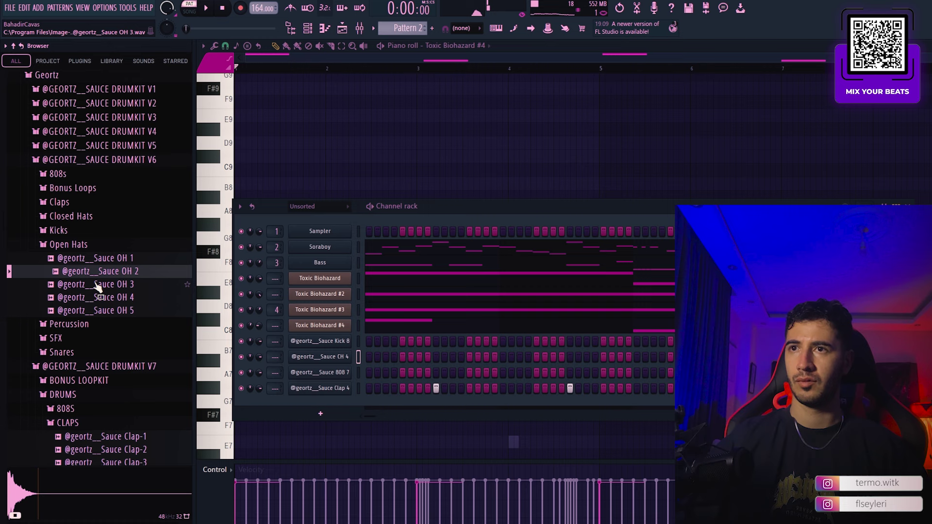
# - Audition the open hats, add Sauce OH 4 as a channel, and place the 808 channel directly below the kick
pyautogui.click(96, 285)
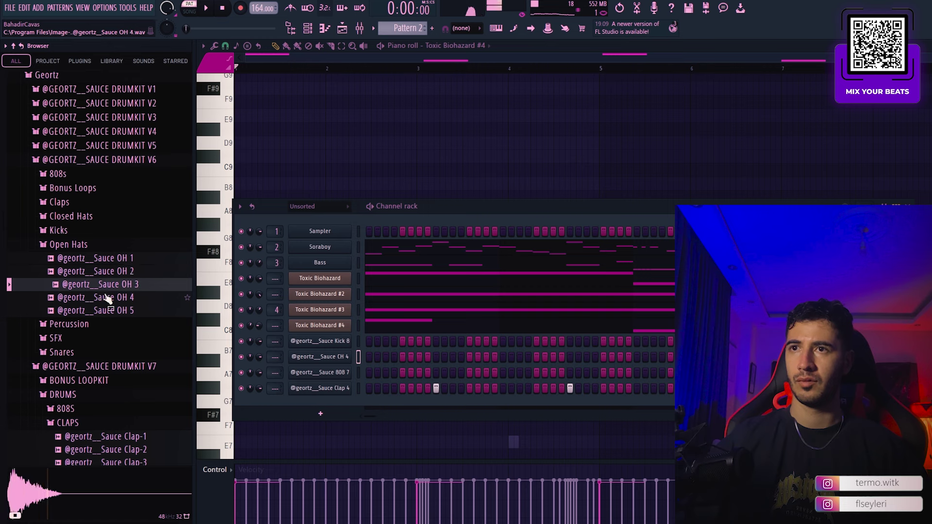
pyautogui.click(110, 298)
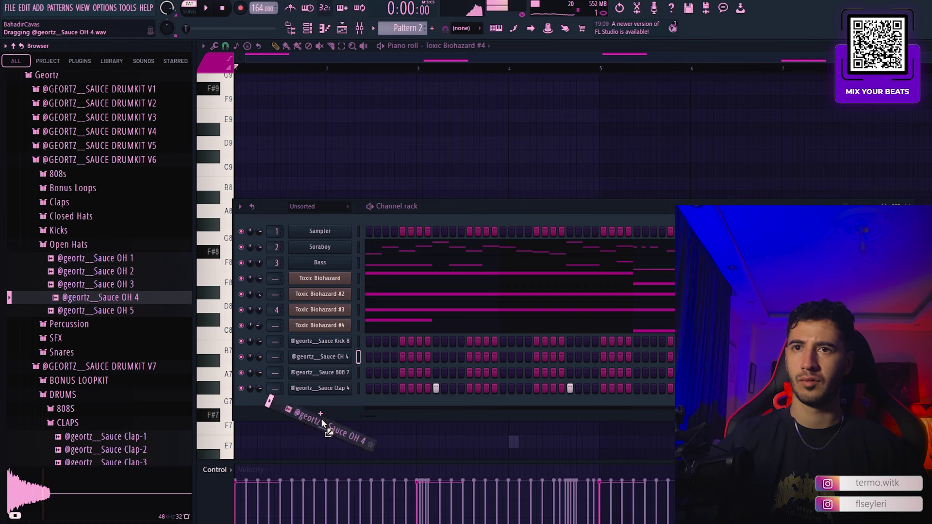
pyautogui.moveTo(335, 350); pyautogui.dragTo(335, 348)
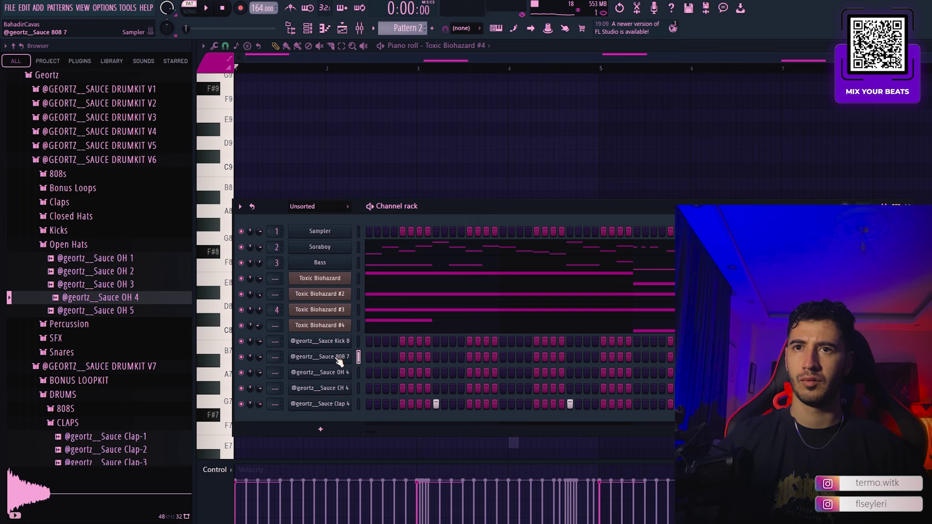
pyautogui.click(77, 245)
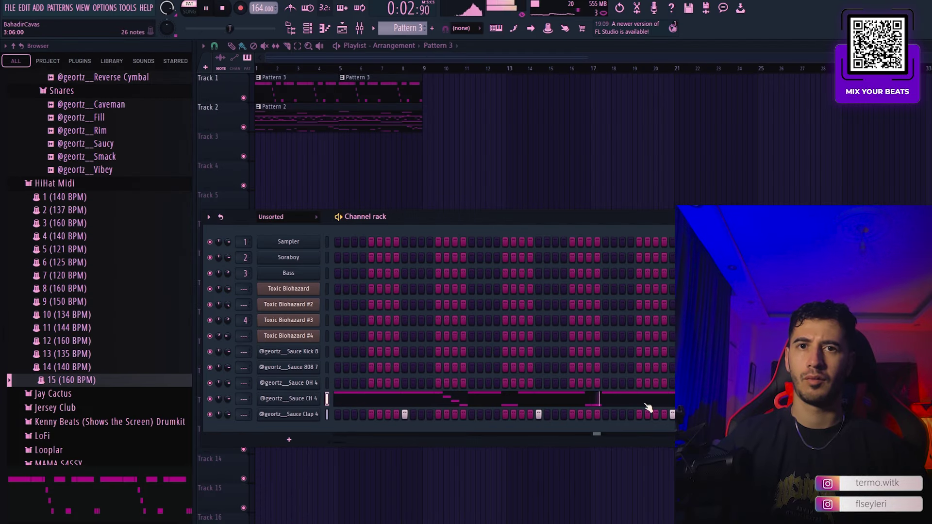
# - Draw a rising run of short notes starting at C#4 on bar 1 in Sauce CH 4's piano roll
pyautogui.click(649, 407)
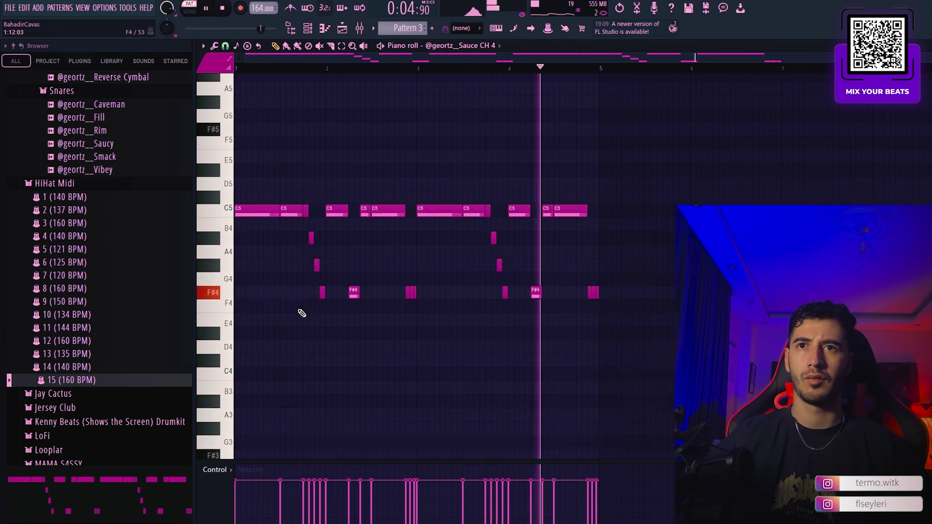
pyautogui.press('space')
pyautogui.click(245, 330)
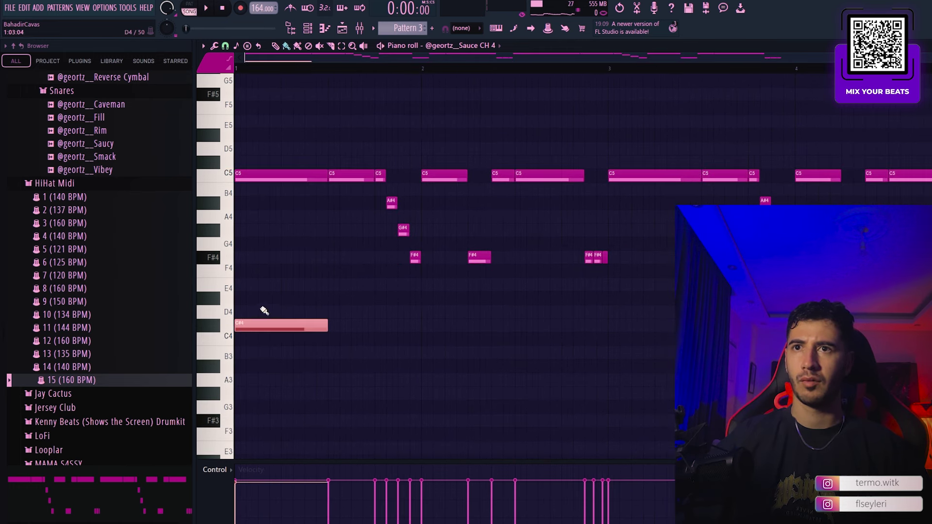
pyautogui.moveTo(326, 326); pyautogui.dragTo(242, 326)
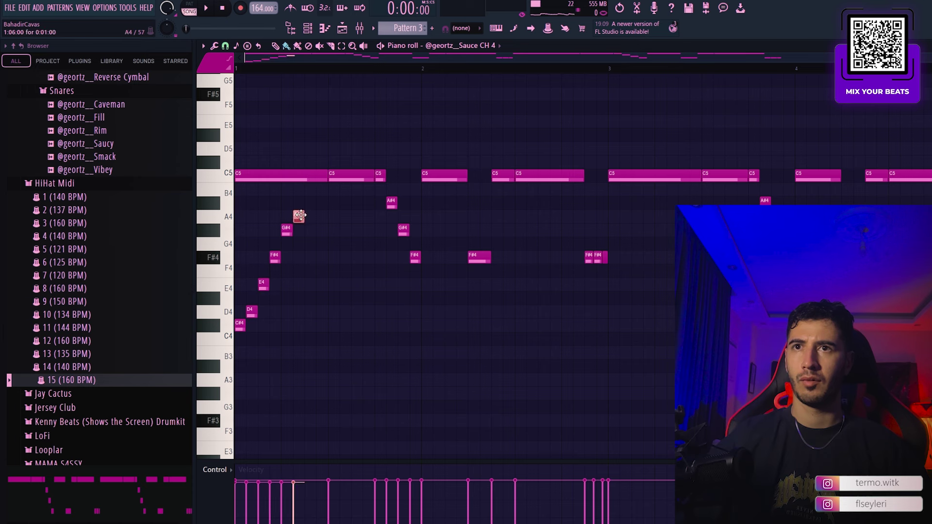
# - Transpose the rising hi-hat run down eight semitones to start on F3, compress it into the first beat, and play it
pyautogui.moveTo(332, 184); pyautogui.dragTo(235, 335)
pyautogui.moveTo(273, 265); pyautogui.dragTo(274, 373)
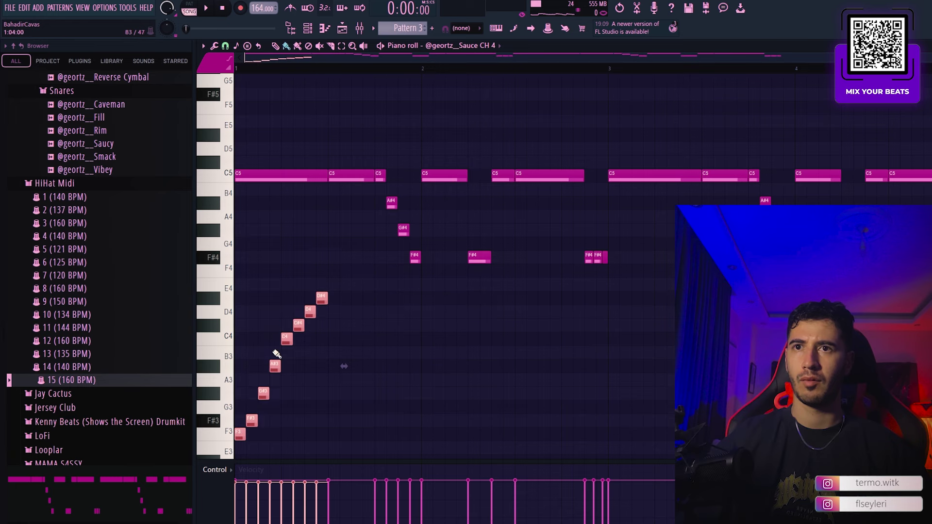
pyautogui.press('space')
pyautogui.scroll(-1, 322, 293)
pyautogui.press('space')
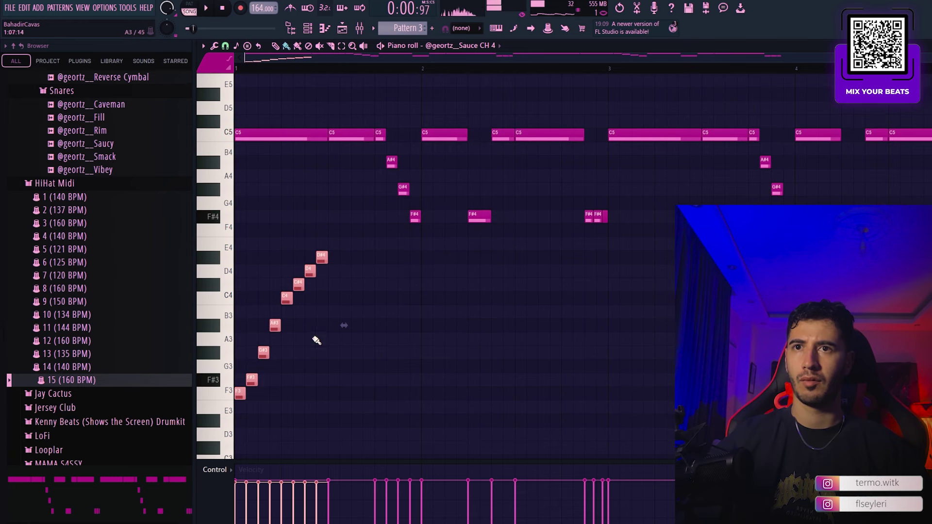
pyautogui.moveTo(346, 326); pyautogui.dragTo(301, 333)
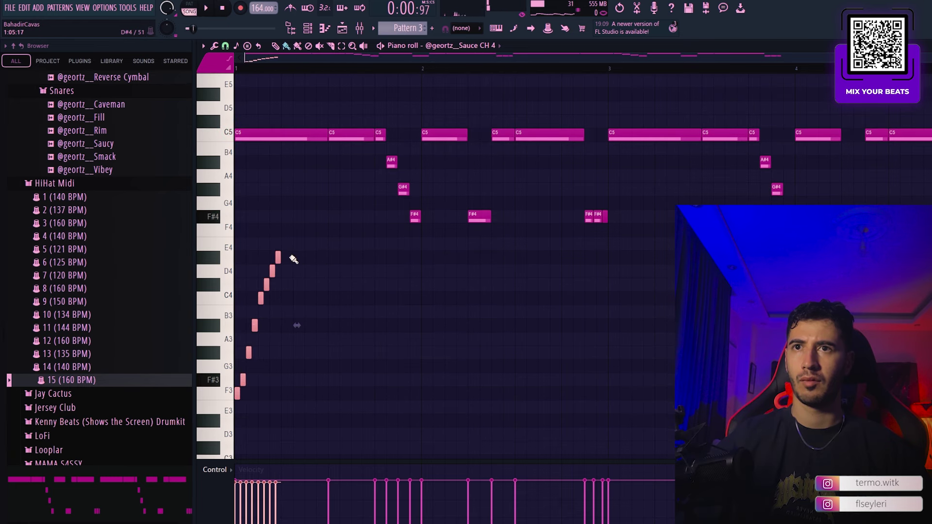
pyautogui.press('space')
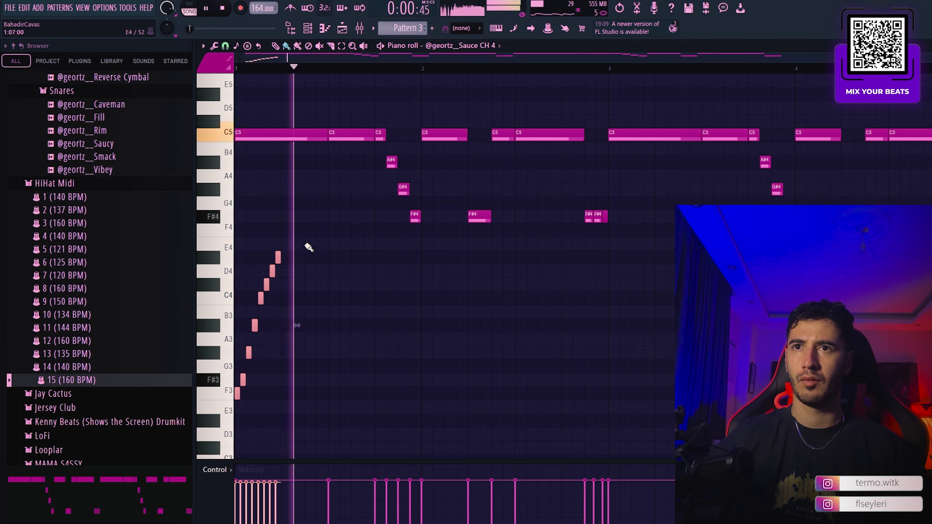
# - Copy the rising hi-hat run, flip the copy horizontally, and overlay it on the original to form an X
pyautogui.moveTo(294, 225); pyautogui.dragTo(236, 395)
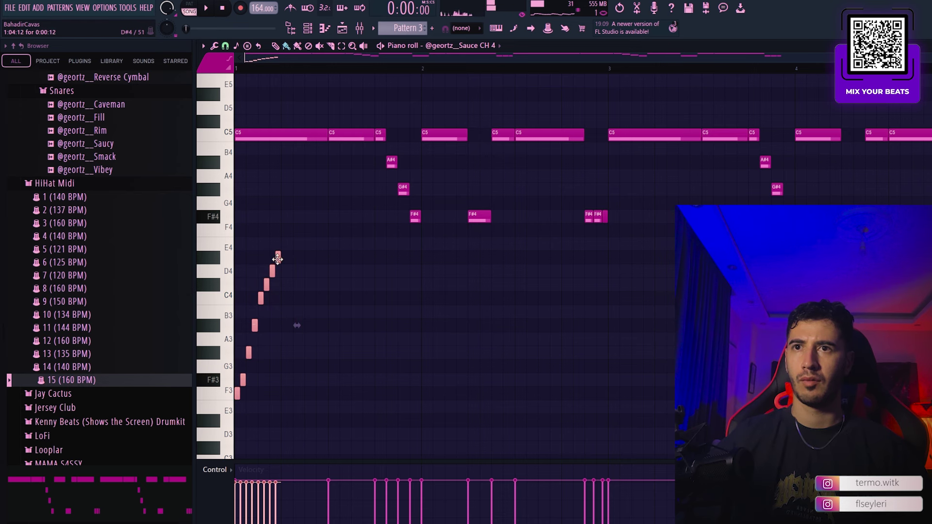
pyautogui.moveTo(278, 259); pyautogui.dragTo(321, 263)
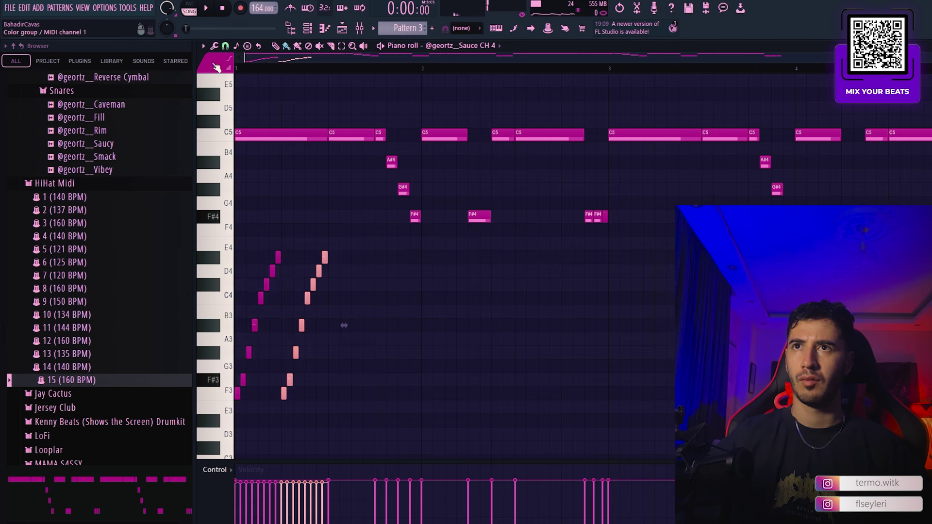
pyautogui.hotkey('alt', 'y')
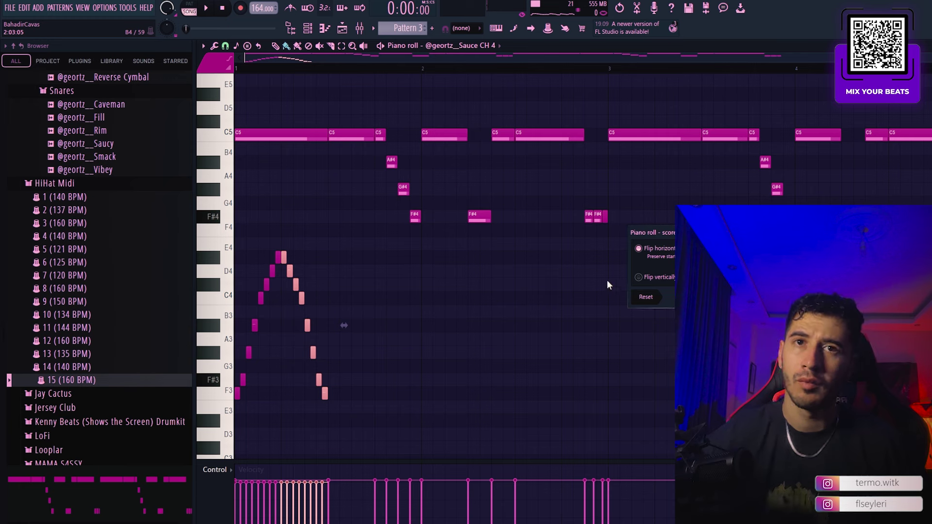
pyautogui.moveTo(305, 325); pyautogui.dragTo(258, 325)
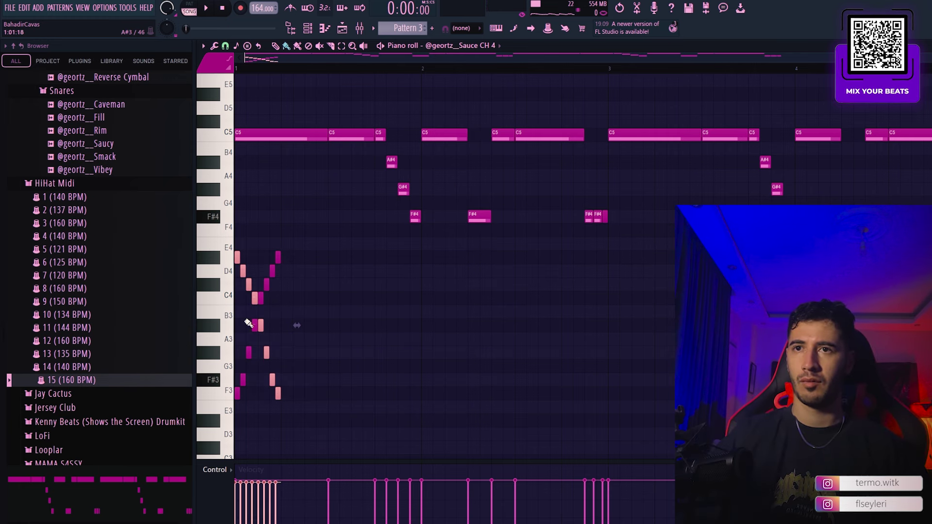
# - Move the X-shaped hi-hat roll from bar 1 to the start of bar 2 and play it
pyautogui.moveTo(235, 239); pyautogui.dragTo(312, 427)
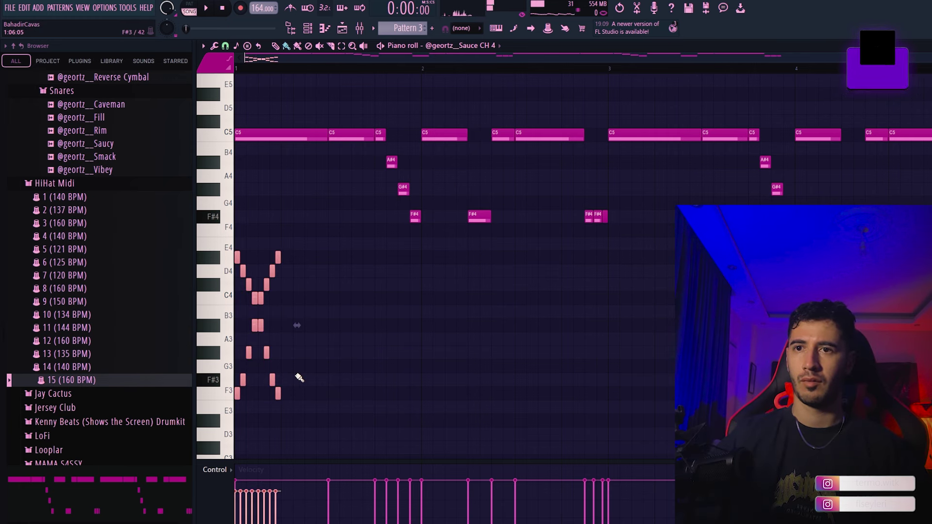
pyautogui.moveTo(259, 326); pyautogui.dragTo(446, 325)
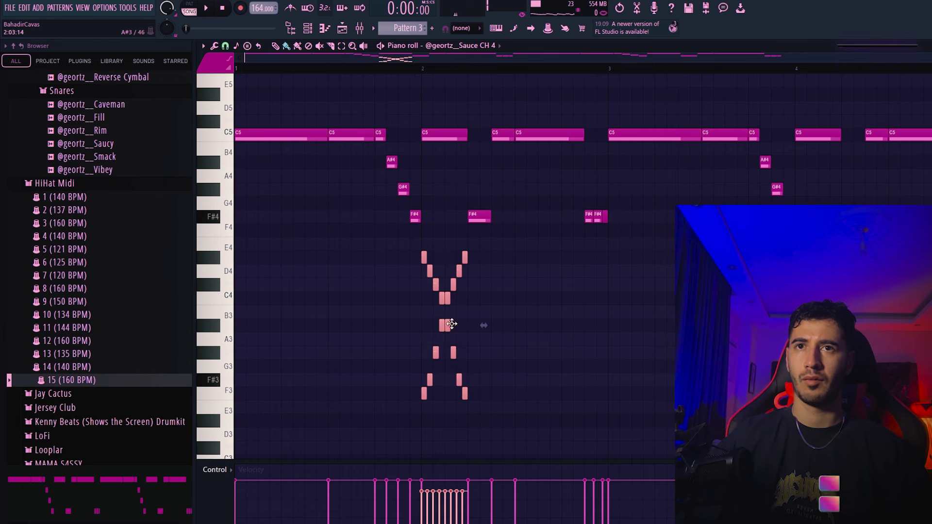
pyautogui.press('space')
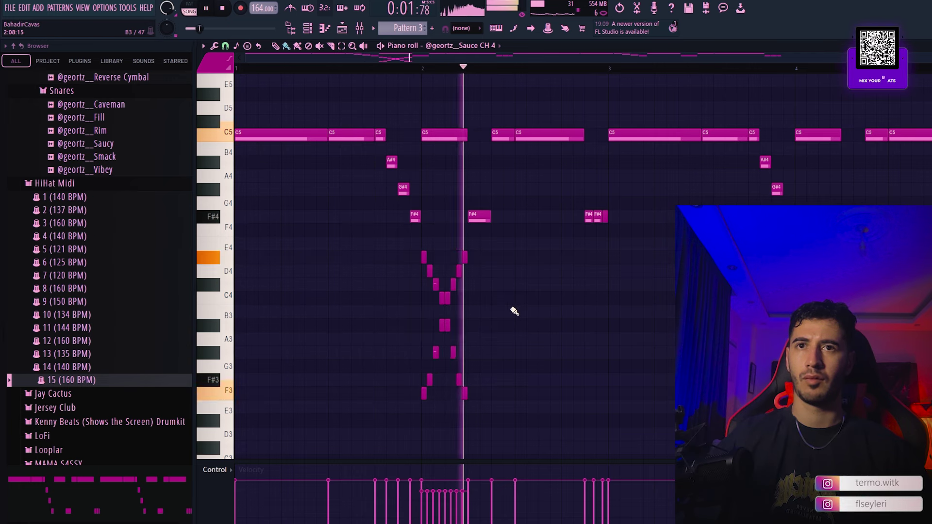
pyautogui.press('space')
# - Place short A3 notes directly after the X-shaped roll and set the snap to 1/3 step
pyautogui.click(444, 325)
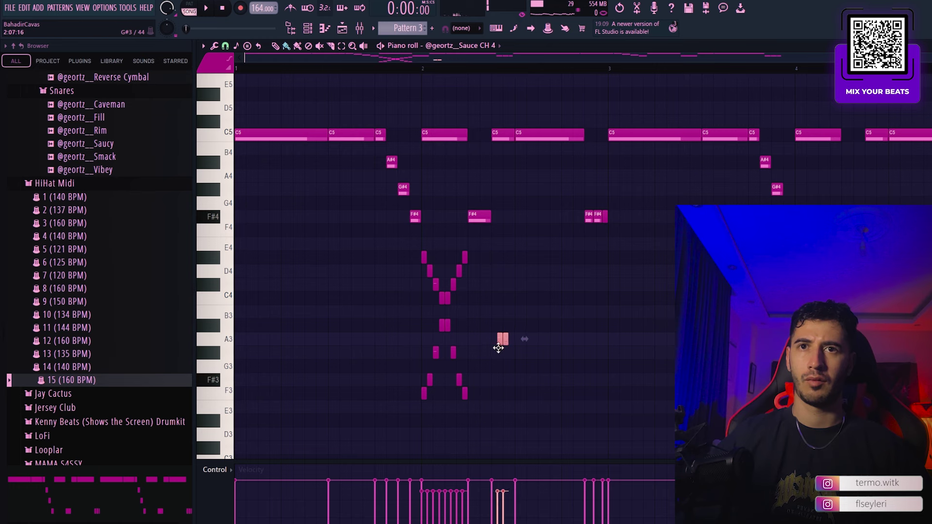
pyautogui.scroll(4, 479, 346)
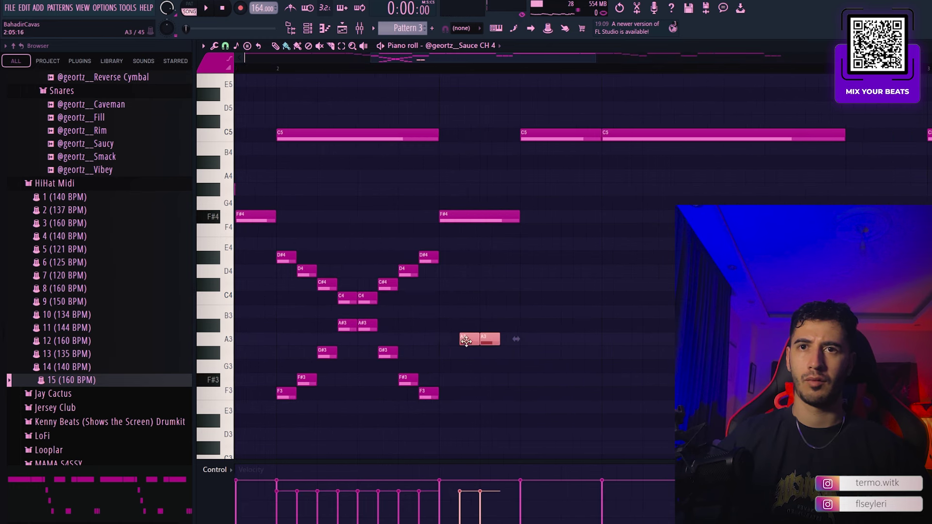
pyautogui.scroll(3, 473, 345)
pyautogui.moveTo(473, 348); pyautogui.dragTo(417, 341)
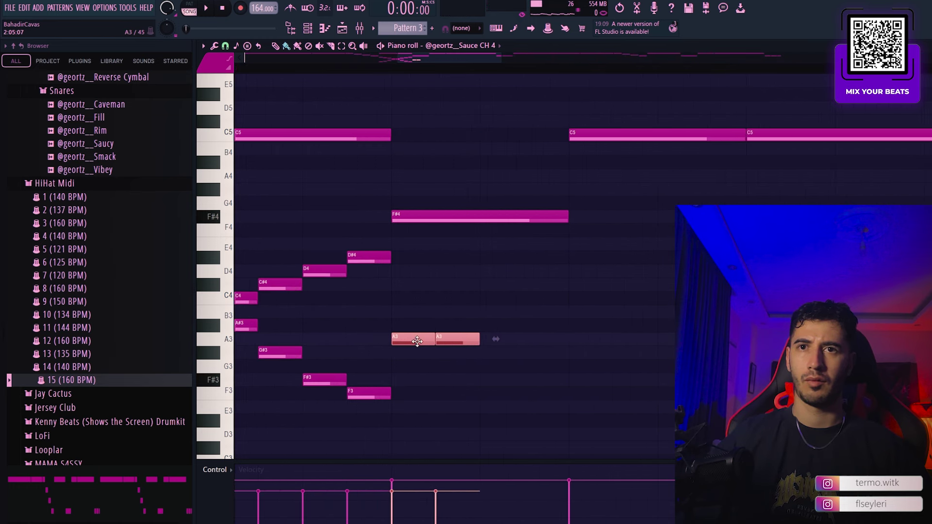
pyautogui.rightClick(456, 339)
pyautogui.click(225, 46)
pyautogui.click(242, 124)
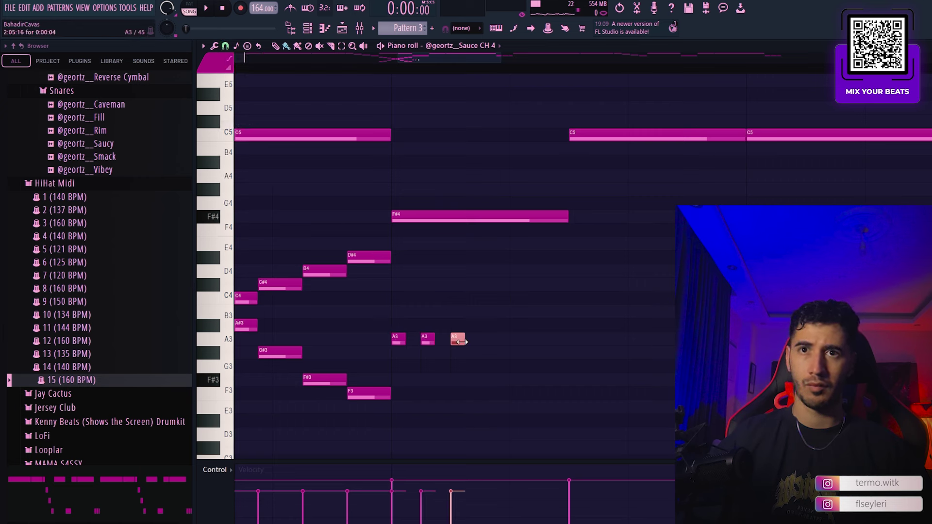
# - Complete a roll of four short A3 notes on beat 2 of bar 2, transpose it down seven semitones to D3, and play it
pyautogui.moveTo(519, 342); pyautogui.dragTo(396, 340)
pyautogui.press('Down')
pyautogui.press('Down')
pyautogui.press('Down')
pyautogui.press('Down')
pyautogui.press('Down')
pyautogui.press('Down')
pyautogui.press('Down')
pyautogui.press('space')
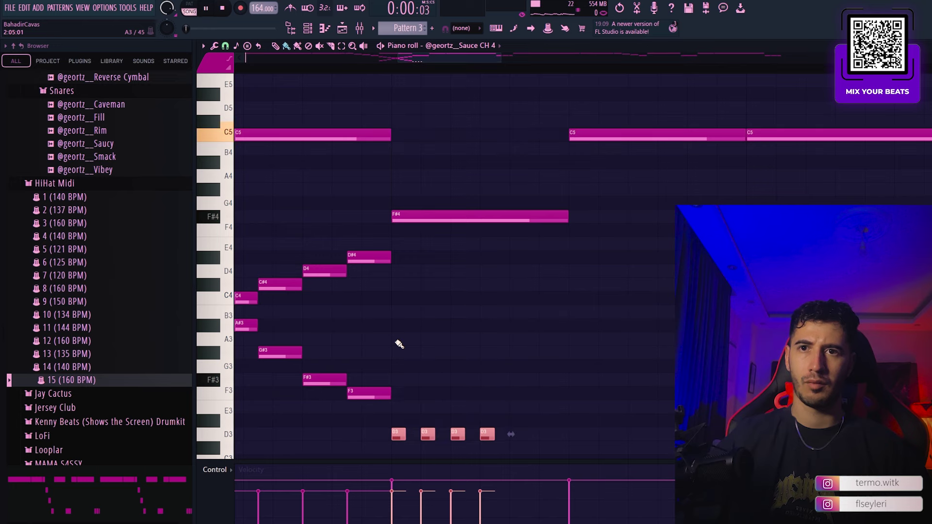
pyautogui.scroll(-6, 401, 350)
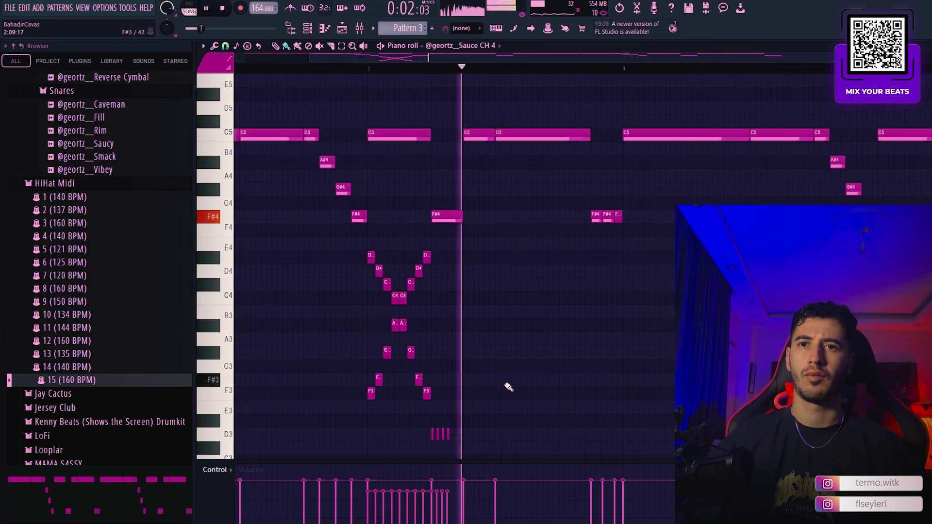
# - Try a copy of the four-note D3 roll on E3, starting half a beat after the original
pyautogui.moveTo(495, 431); pyautogui.dragTo(422, 453)
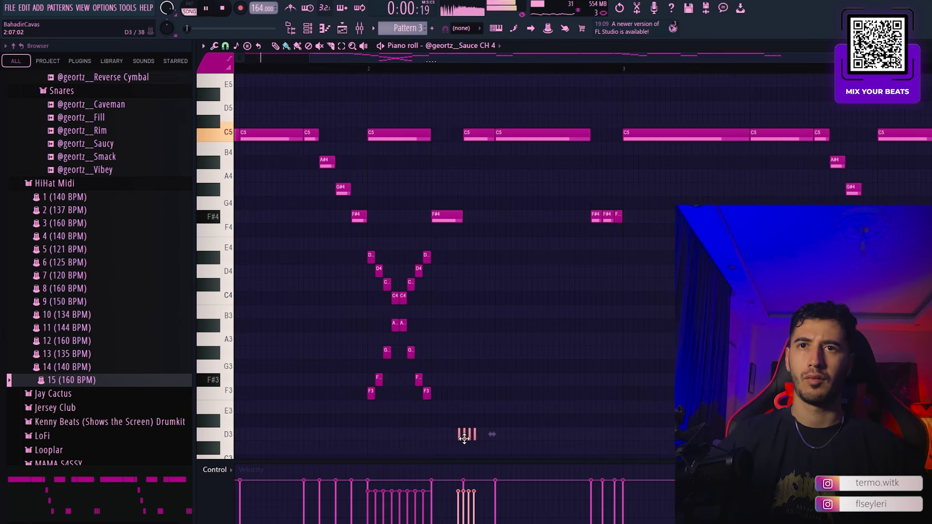
pyautogui.scroll(2, 482, 382)
pyautogui.scroll(2, 482, 381)
pyautogui.moveTo(478, 357); pyautogui.dragTo(503, 298)
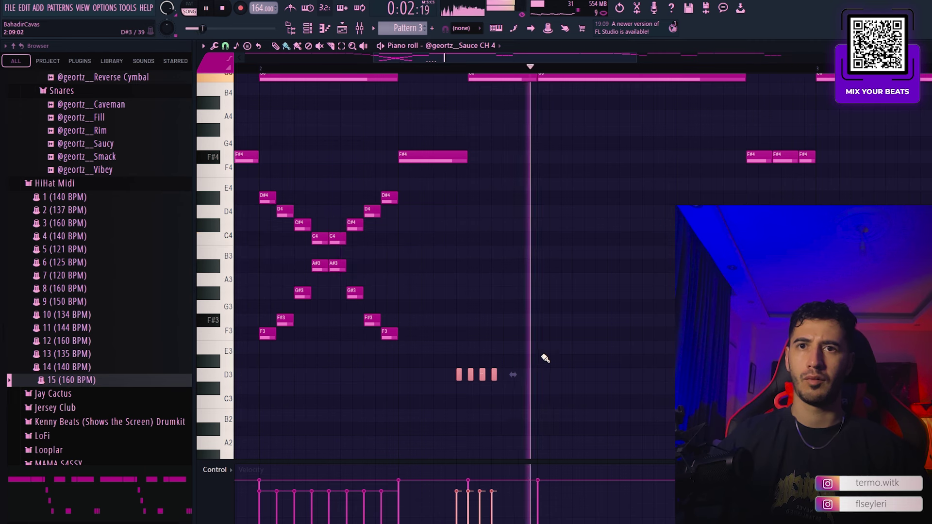
pyautogui.moveTo(551, 374)
pyautogui.mouseDown()
pyautogui.moveTo(401, 375)
pyautogui.moveTo(467, 350)
pyautogui.mouseUp()
pyautogui.press('space')
# - Set the snap to 1/3 beat, add three spaced short E3 notes after the X-shaped roll, and play them
pyautogui.click(225, 45)
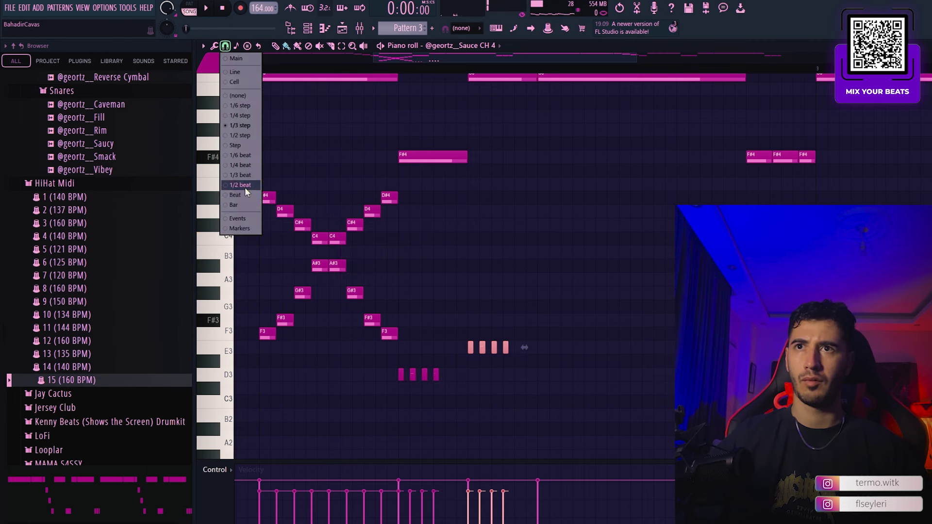
pyautogui.click(245, 175)
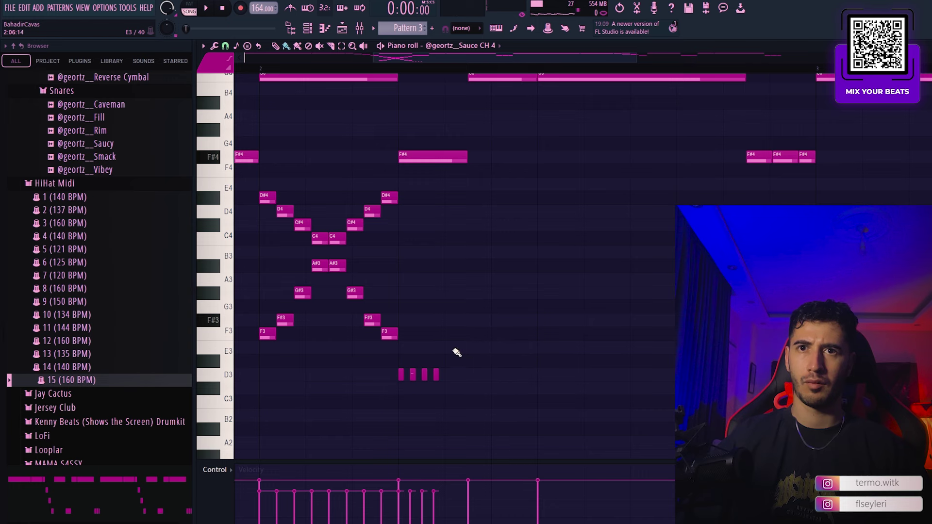
pyautogui.press('space')
pyautogui.scroll(-3, 542, 350)
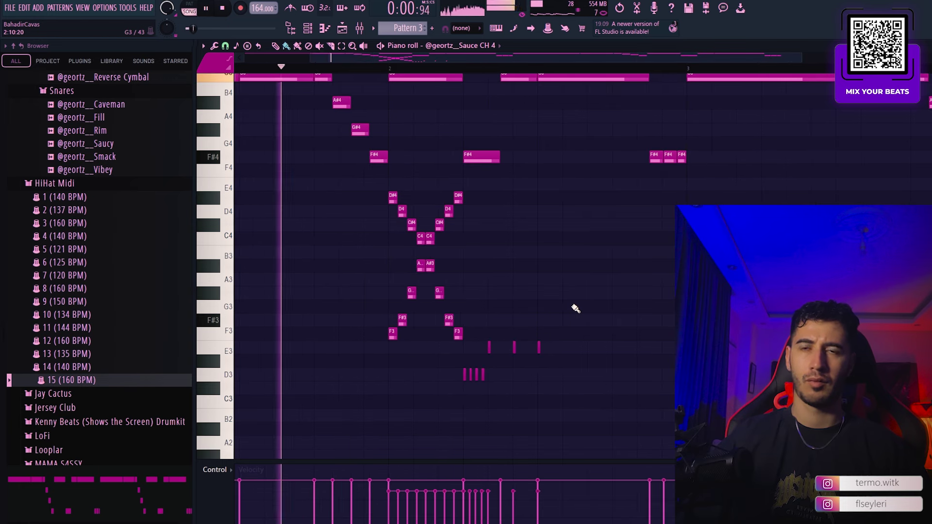
pyautogui.press('space')
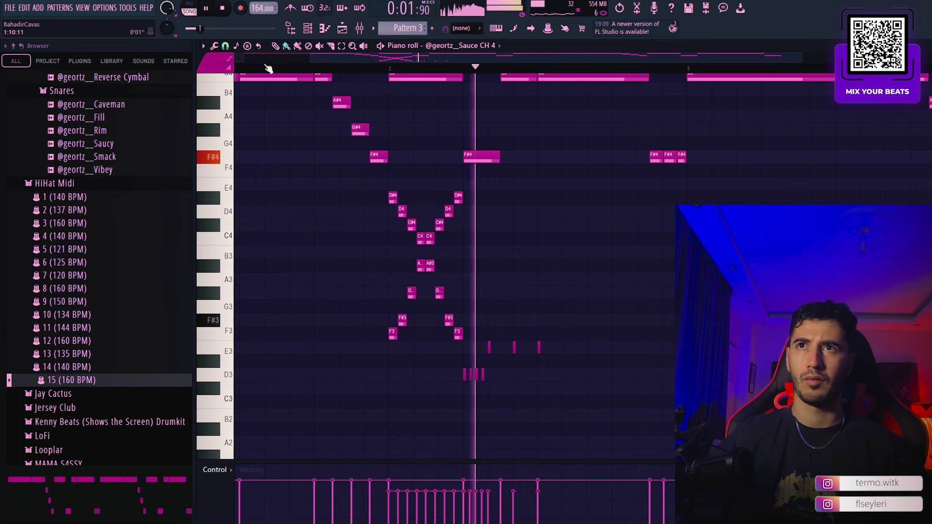
pyautogui.press('space')
# - Set the snap to 1/3 step, build a run of twelve short E3 notes from beat 3 of bar 2, and play it
pyautogui.click(229, 48)
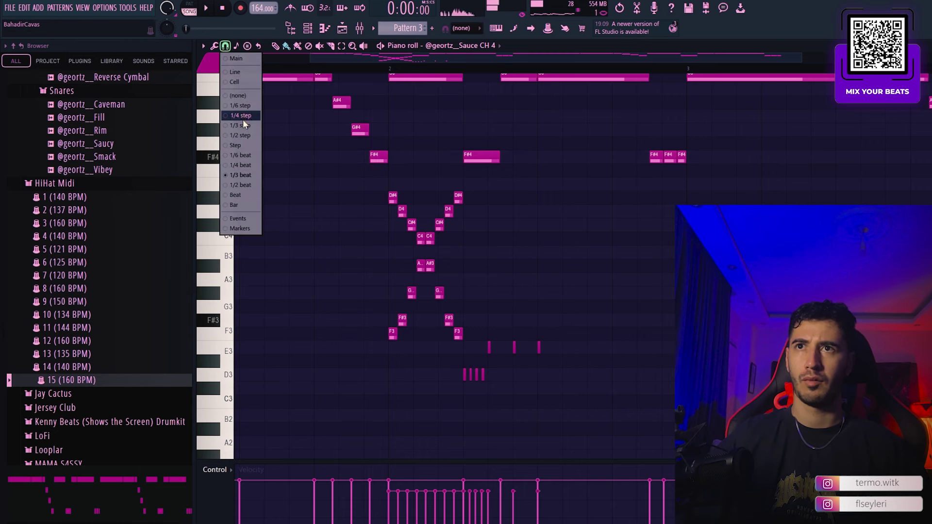
pyautogui.click(243, 119)
pyautogui.scroll(2, 558, 366)
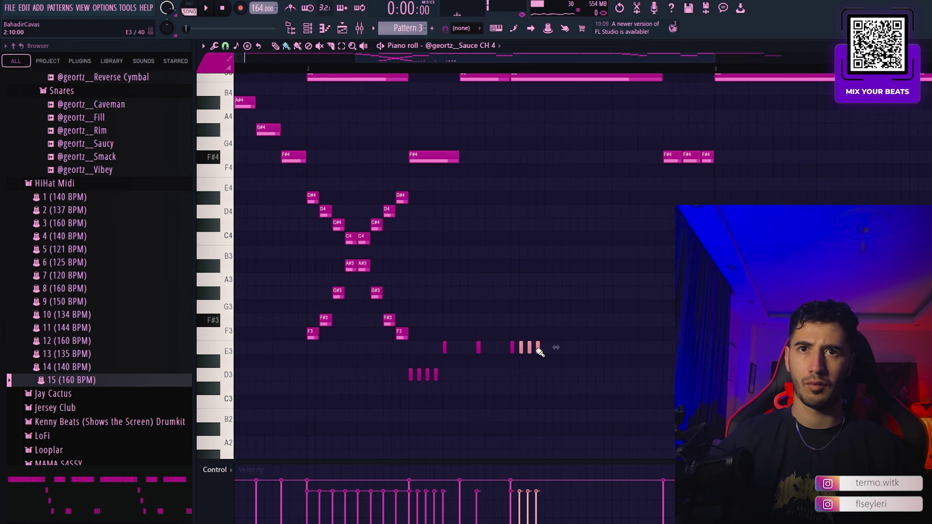
pyautogui.scroll(-2, 570, 317)
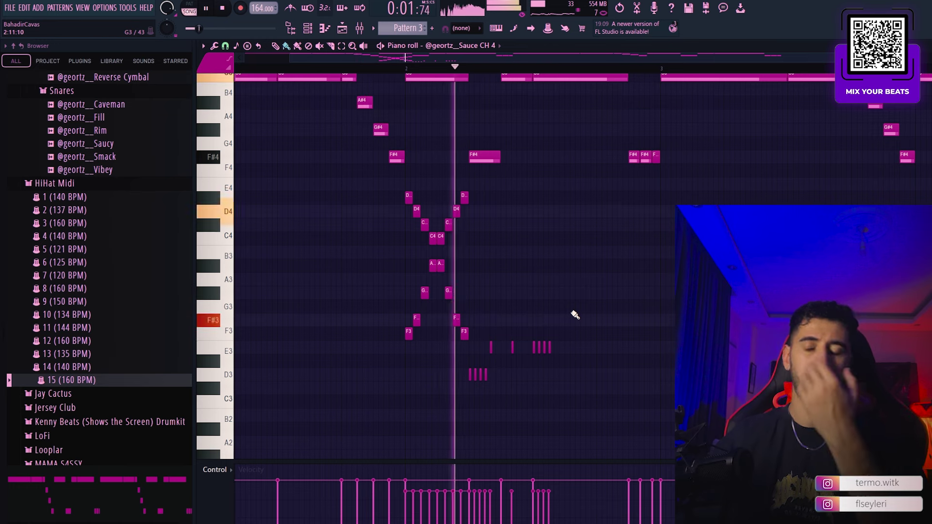
pyautogui.press('space')
pyautogui.scroll(2, 567, 340)
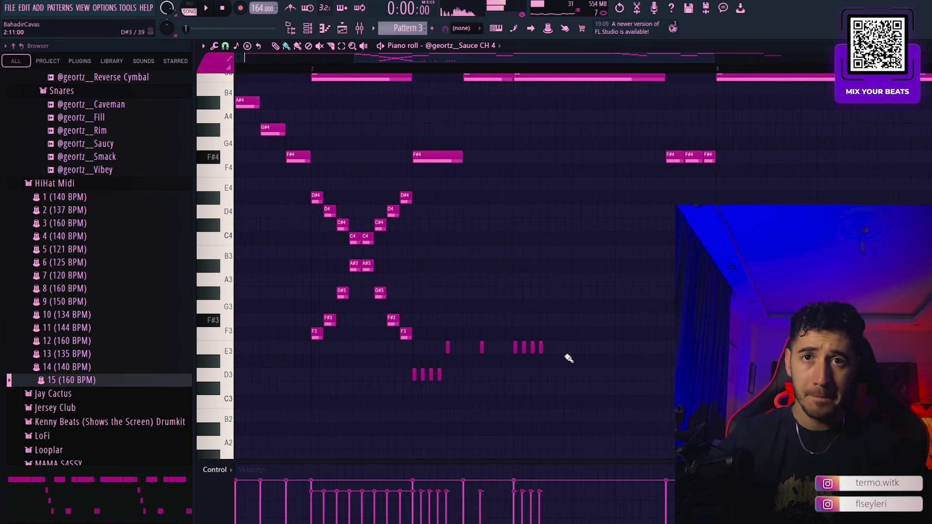
pyautogui.scroll(-2, 615, 335)
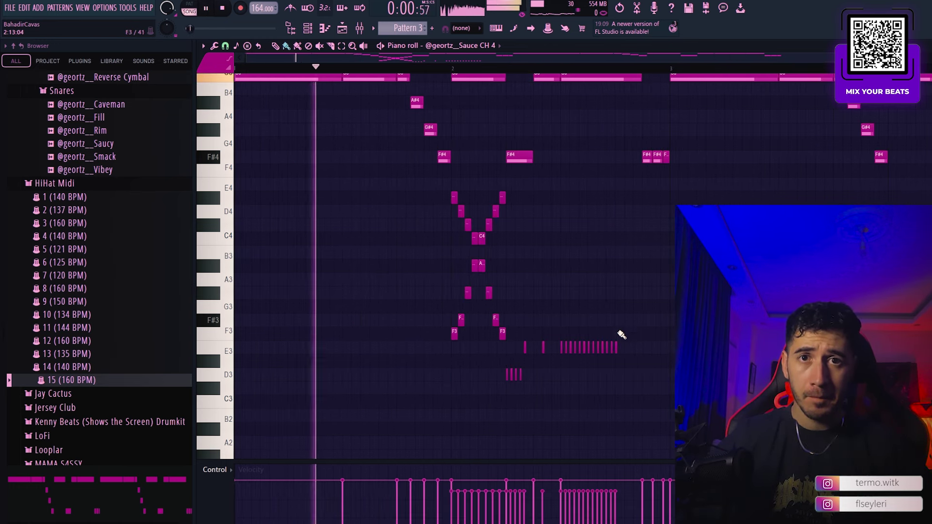
pyautogui.scroll(1, 646, 328)
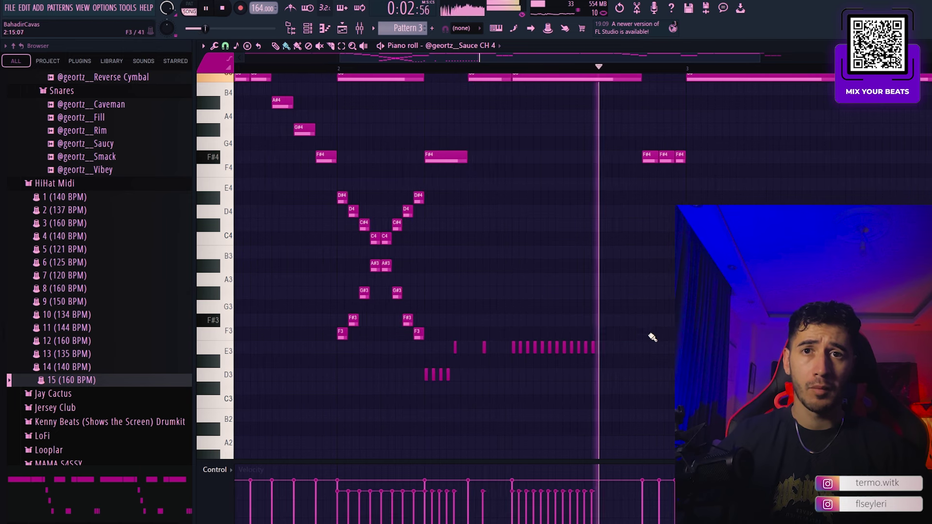
pyautogui.press('space')
# - Delete the first six notes of the E3 run and the lone E3 note just before it, and play the result
pyautogui.rightClick(528, 347)
pyautogui.rightClick(535, 347)
pyautogui.rightClick(542, 348)
pyautogui.rightClick(549, 348)
pyautogui.press('space')
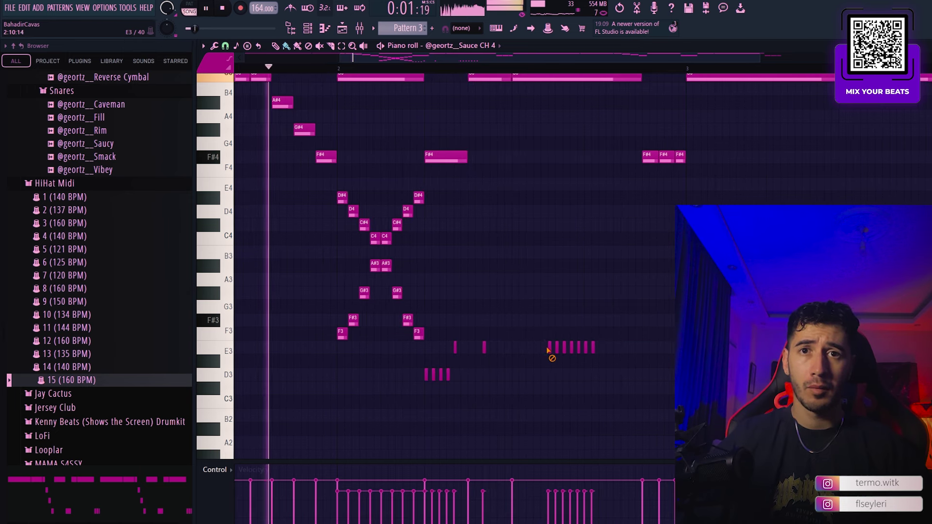
pyautogui.press('space')
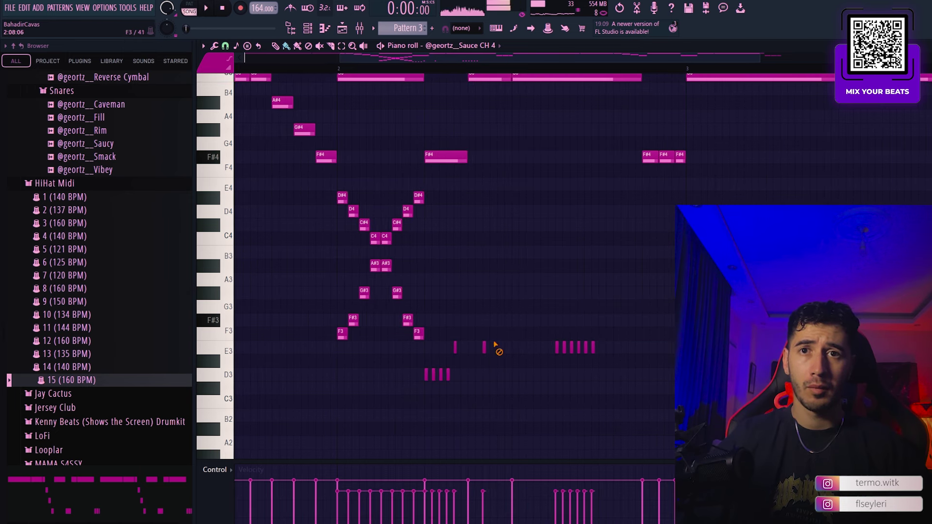
pyautogui.scroll(-3, 501, 328)
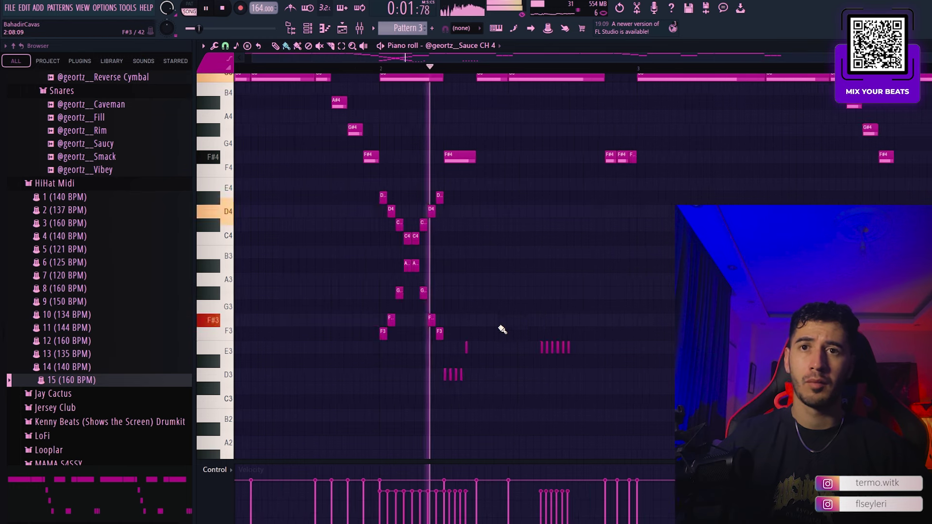
pyautogui.scroll(2, 592, 288)
pyautogui.press('space')
# - Play back bar 2 to check how the six-note E3 roll leads into the end of the bar
pyautogui.moveTo(557, 348); pyautogui.dragTo(444, 342)
pyautogui.scroll(3, 548, 354)
pyautogui.hotkey('ctrl', 'd')
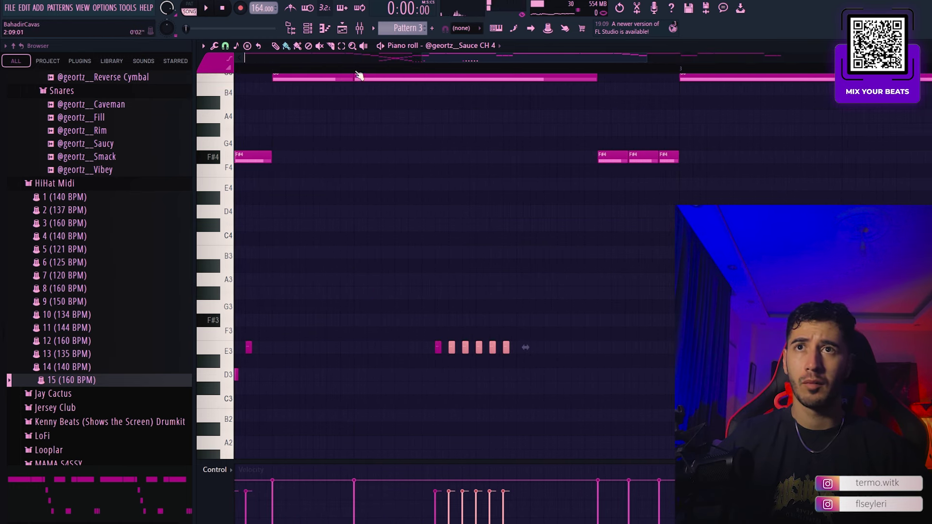
pyautogui.press('space')
pyautogui.scroll(10, 645, 254)
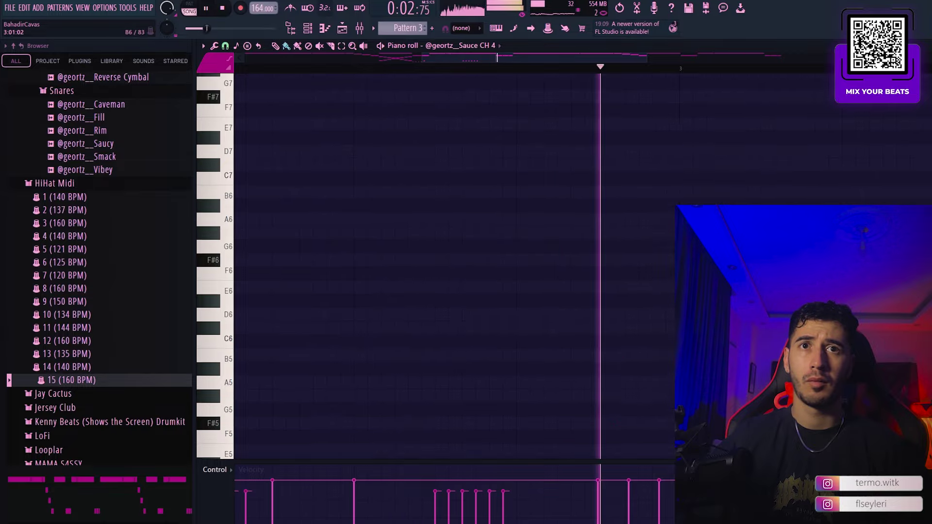
pyautogui.press('space')
pyautogui.scroll(-3, 652, 109)
pyautogui.press('space')
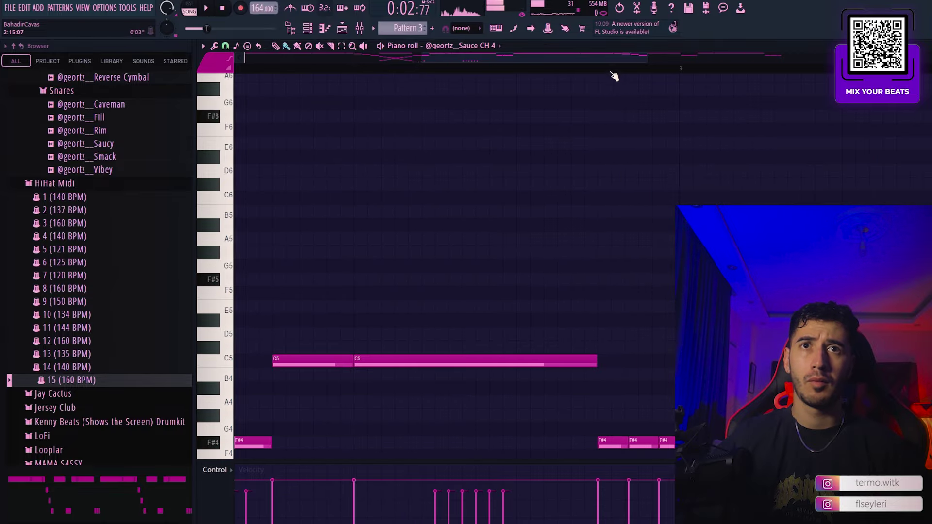
pyautogui.scroll(-3, 627, 204)
pyautogui.press('space')
# - Add a four-note E3 roll near the end of bar 2, scale it to 50%, place a copy directly after it, and play the pattern
pyautogui.moveTo(559, 355); pyautogui.dragTo(611, 387)
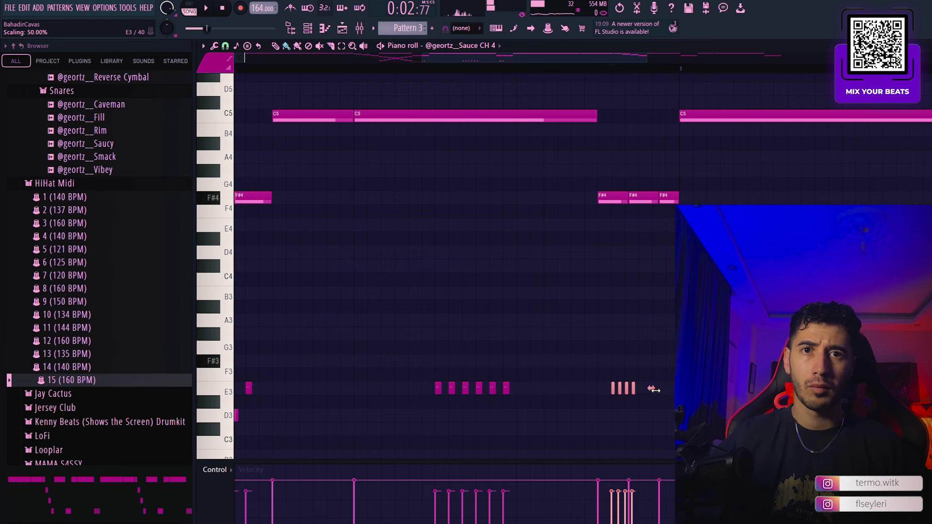
pyautogui.scroll(3, 664, 388)
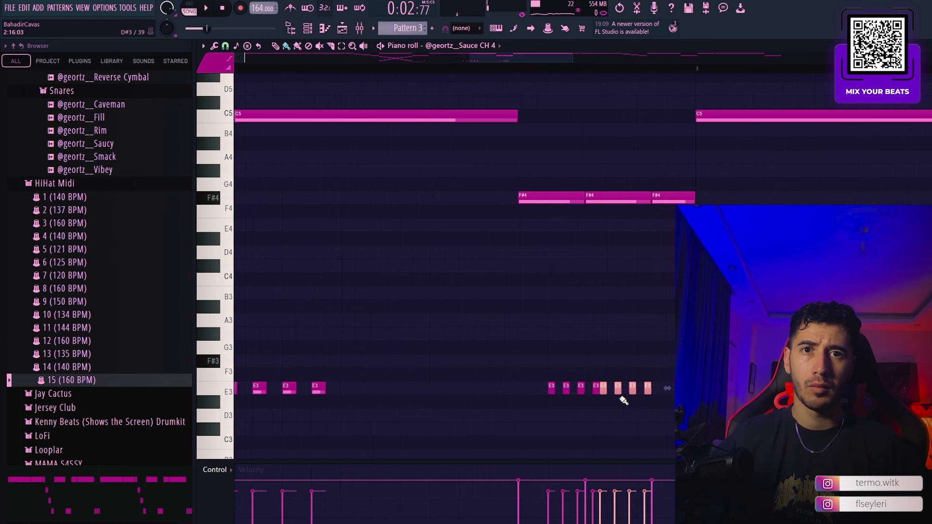
pyautogui.moveTo(607, 389); pyautogui.dragTo(614, 389)
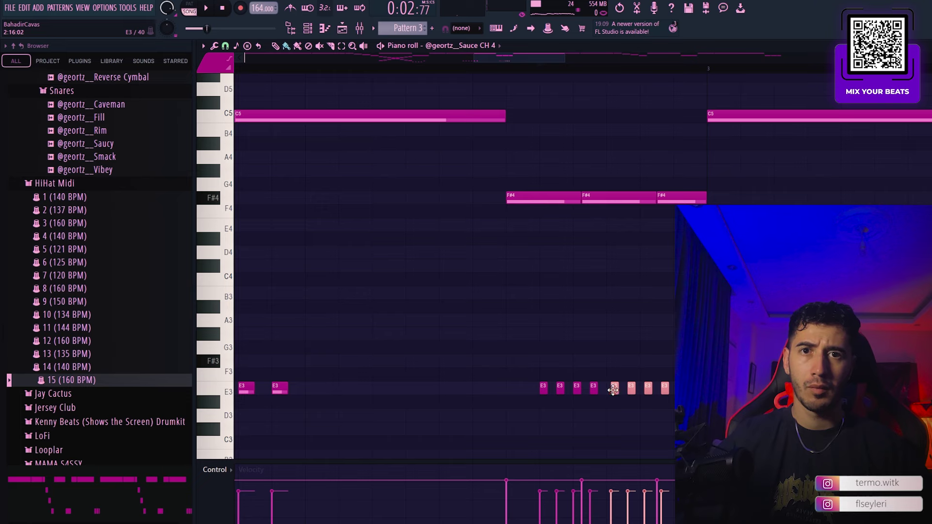
pyautogui.press('space')
pyautogui.scroll(-5, 629, 369)
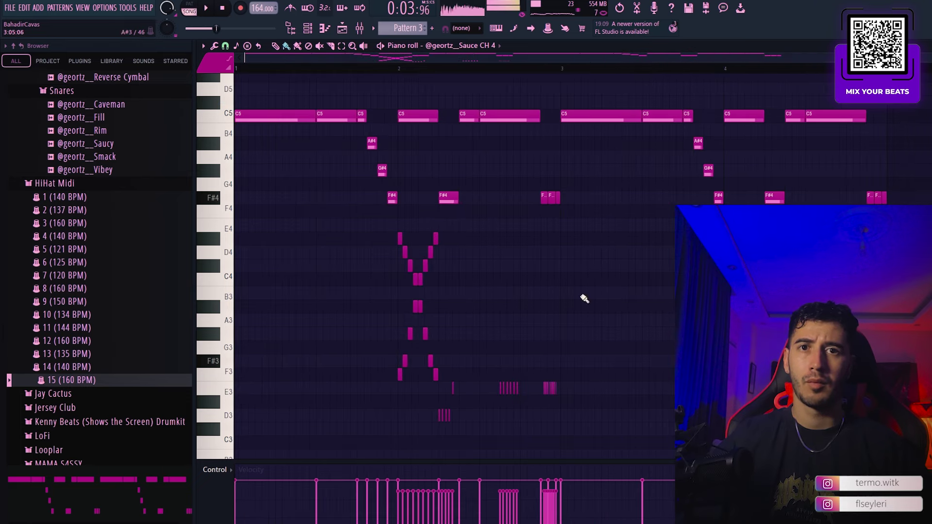
# - Copy the X-shaped hi-hat roll from the start of bar 2 to beat 3 of bar 3
pyautogui.press('space')
pyautogui.scroll(5, 369, 272)
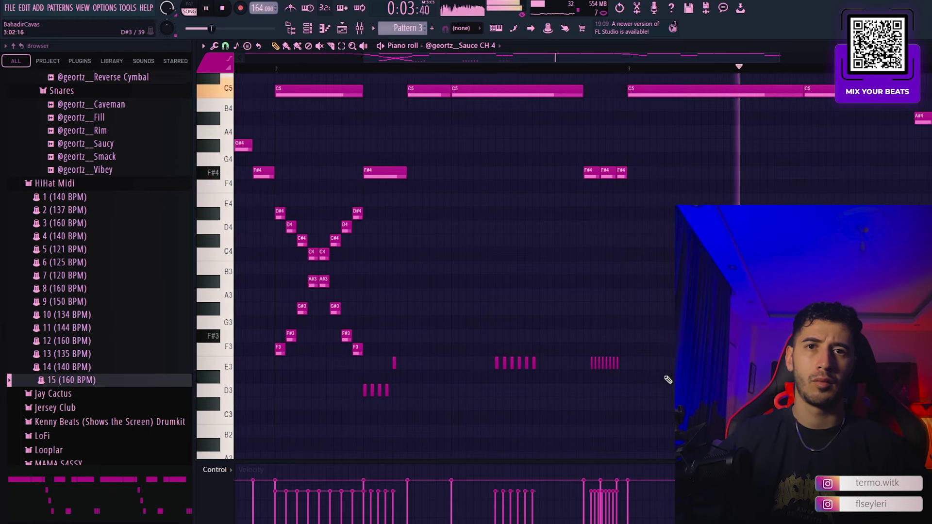
pyautogui.press('space')
pyautogui.moveTo(387, 208); pyautogui.dragTo(256, 355)
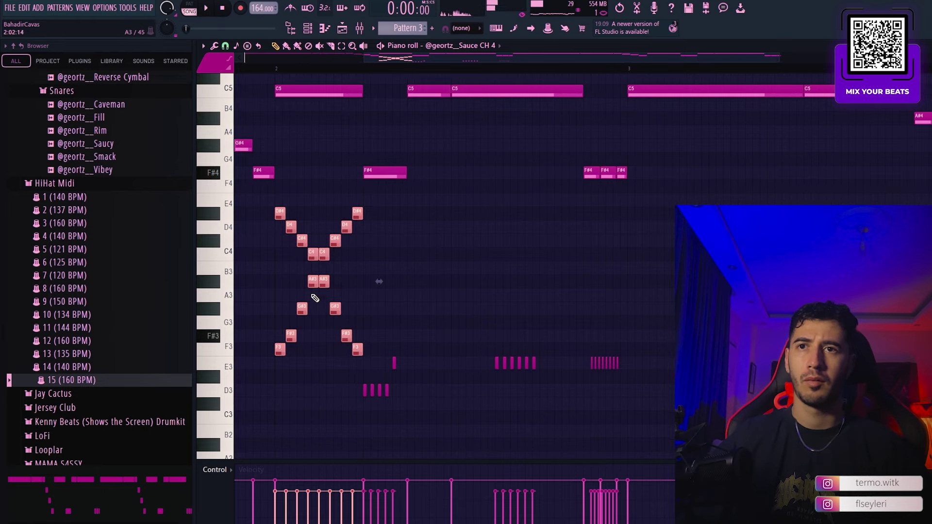
pyautogui.moveTo(317, 281); pyautogui.dragTo(698, 282)
pyautogui.moveTo(816, 282); pyautogui.dragTo(852, 281)
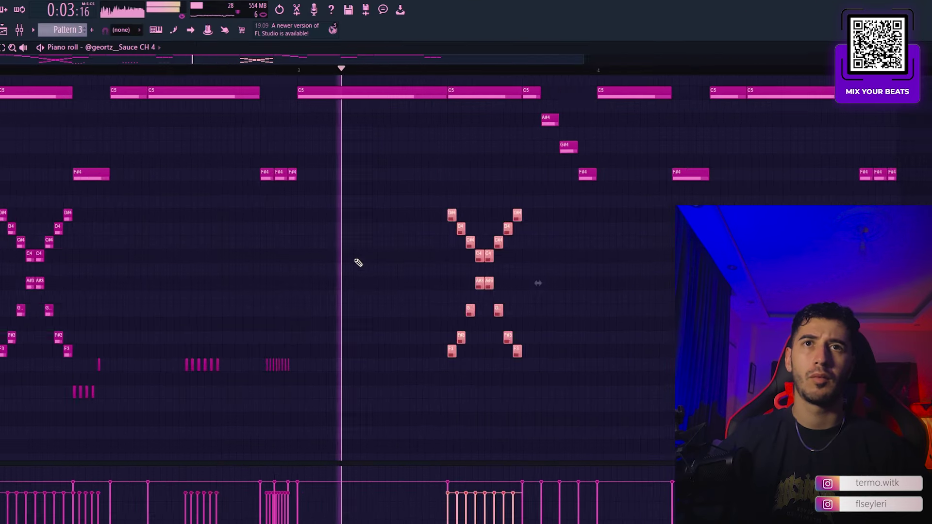
# - Play back the pattern to check how the copied hi-hat roll sounds in bar 3
pyautogui.scroll(-3, 358, 260)
pyautogui.scroll(4, 389, 283)
pyautogui.scroll(-4, 391, 286)
pyautogui.press('space')
pyautogui.press('space')
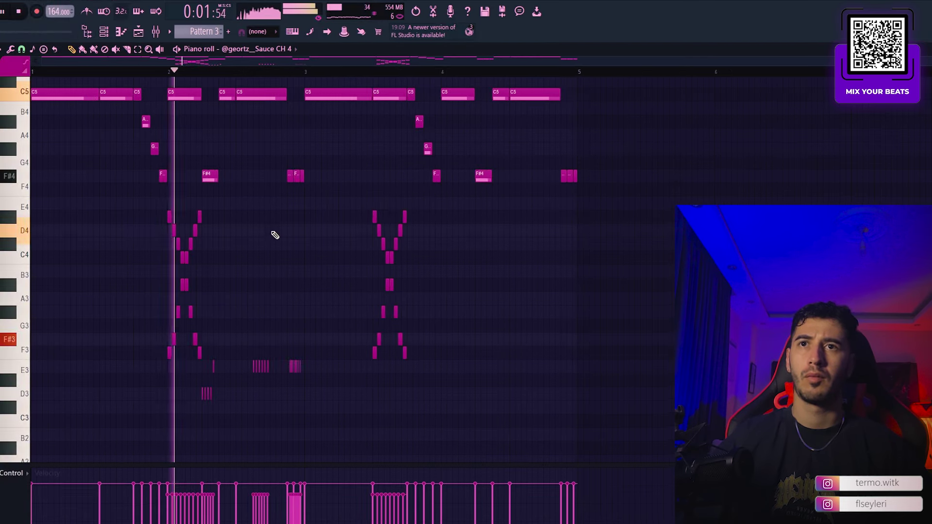
pyautogui.scroll(2, 416, 257)
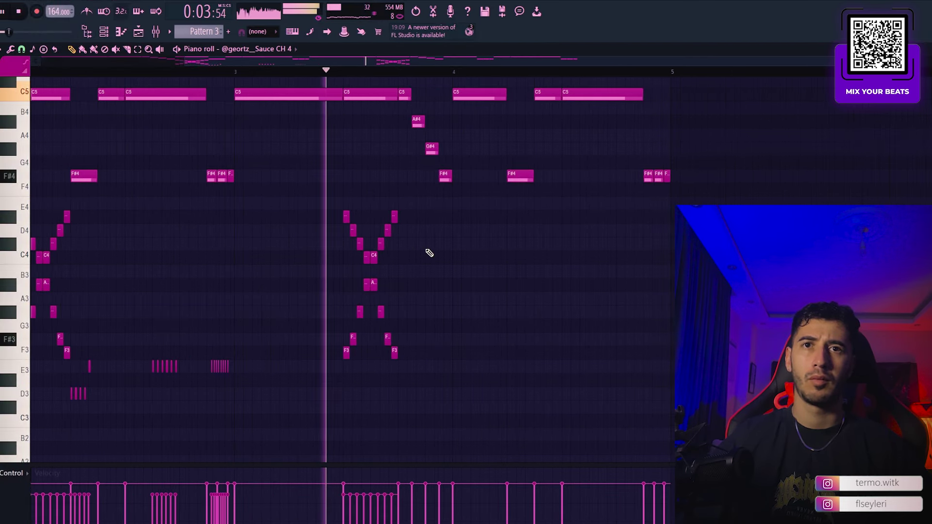
pyautogui.scroll(-2, 426, 252)
pyautogui.press('space')
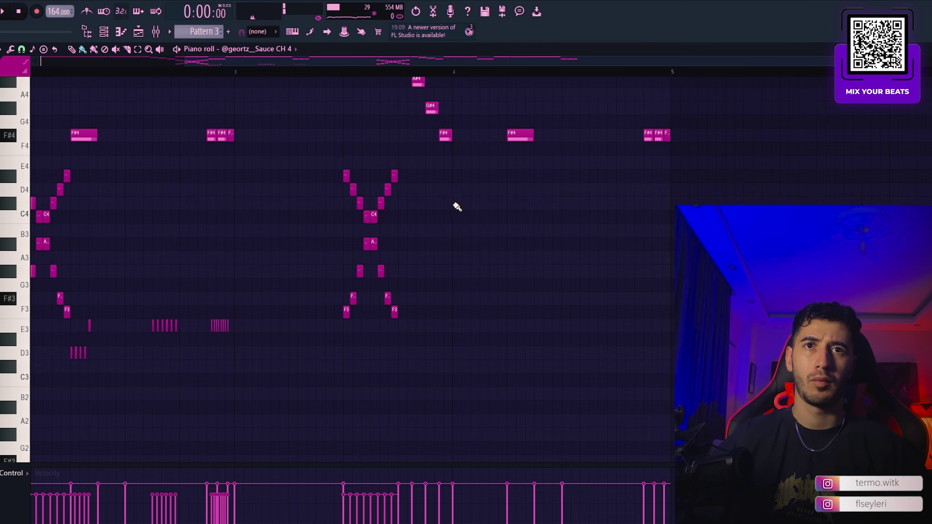
# - Add a run of six short C#4 notes on beat 1 of bar 4 and play from there
pyautogui.click(453, 73)
pyautogui.press('space')
pyautogui.scroll(2, 580, 225)
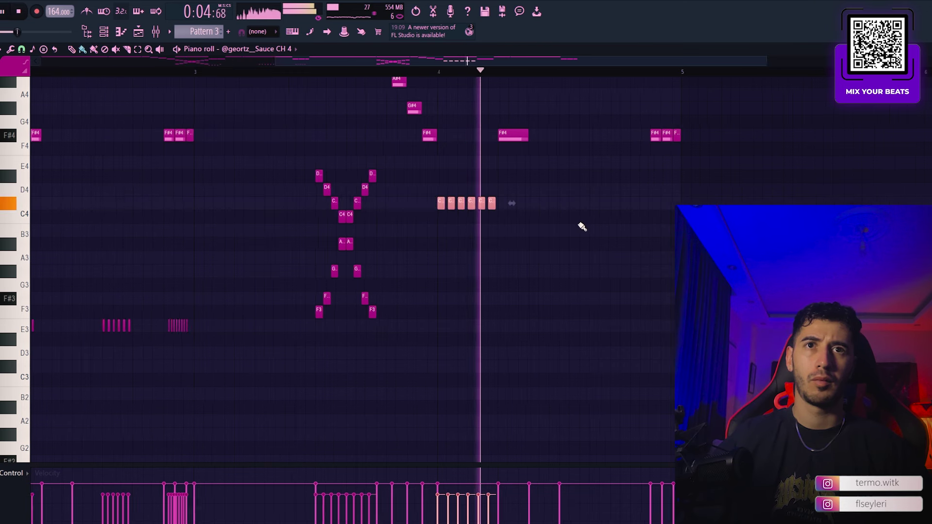
pyautogui.keyDown('ctrl'); pyautogui.click(575, 224); pyautogui.keyUp('ctrl')
pyautogui.press('space')
# - Rework the C#4 run into twelve shorter, closer notes filling the first beat of bar 4, and play it
pyautogui.moveTo(475, 218); pyautogui.dragTo(435, 208)
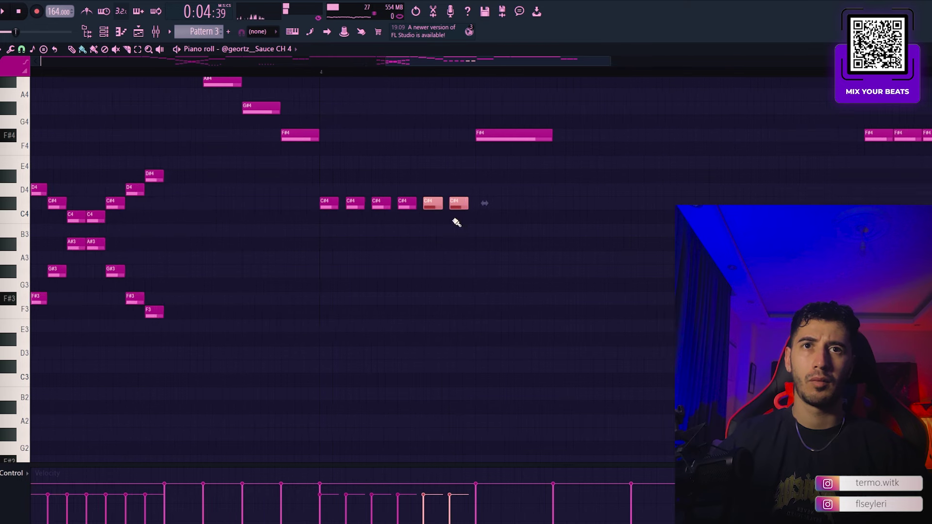
pyautogui.scroll(2, 461, 219)
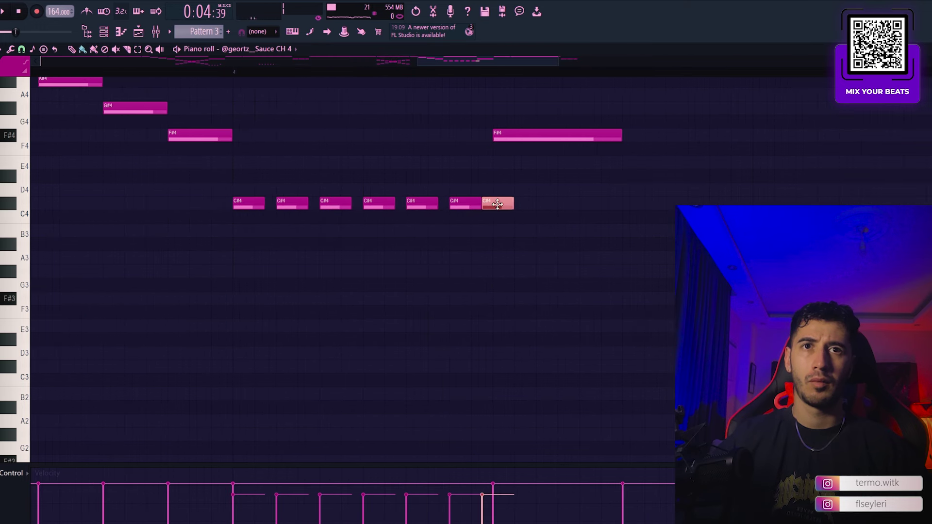
pyautogui.moveTo(502, 205); pyautogui.dragTo(261, 206)
pyautogui.press('space')
pyautogui.scroll(-2, 298, 242)
pyautogui.keyDown('ctrl'); pyautogui.click(320, 270); pyautogui.keyUp('ctrl')
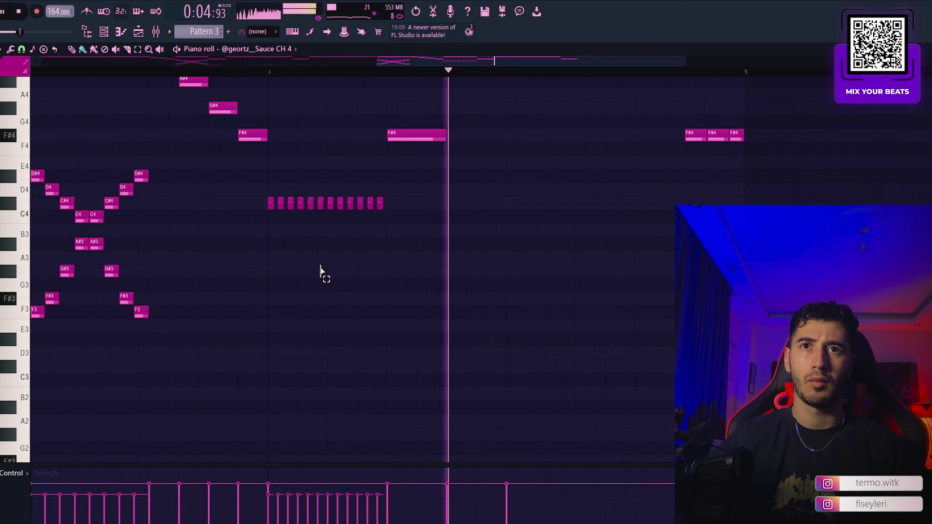
# - Display the Fine pitch values, draw lowered pitches across the twelve-note C#4 roll in bar 4, and play it
pyautogui.press('space')
pyautogui.scroll(-2, 334, 262)
pyautogui.scroll(-1, 338, 254)
pyautogui.keyDown('ctrl'); pyautogui.moveTo(363, 218); pyautogui.dragTo(312, 206); pyautogui.keyUp('ctrl')
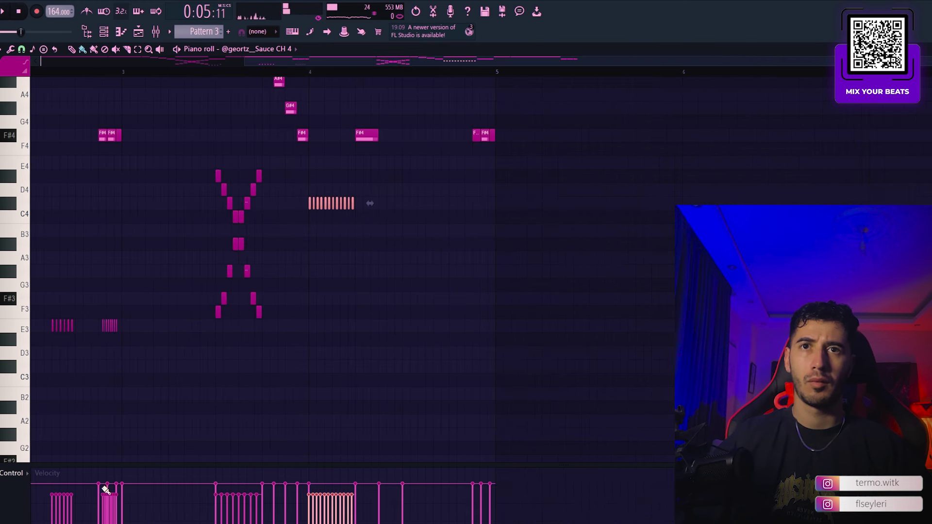
pyautogui.click(12, 473)
pyautogui.click(19, 511)
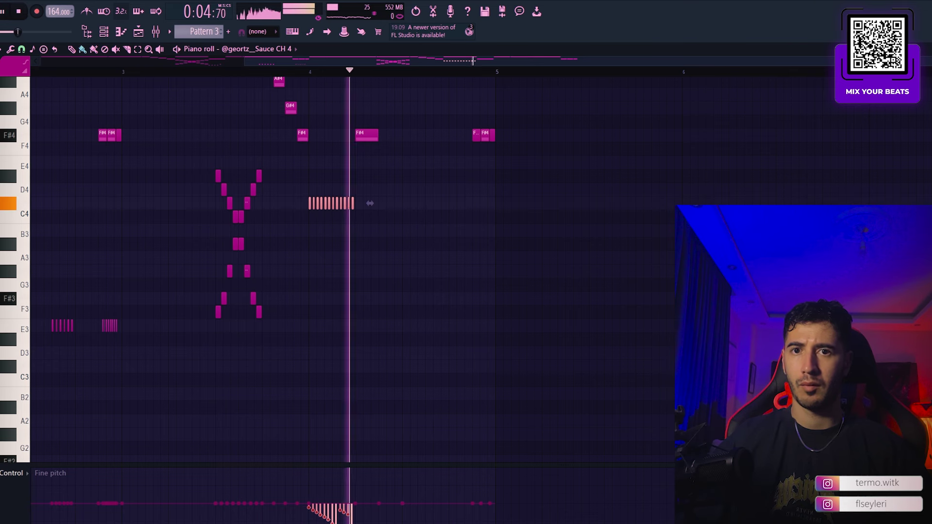
pyautogui.click(366, 298)
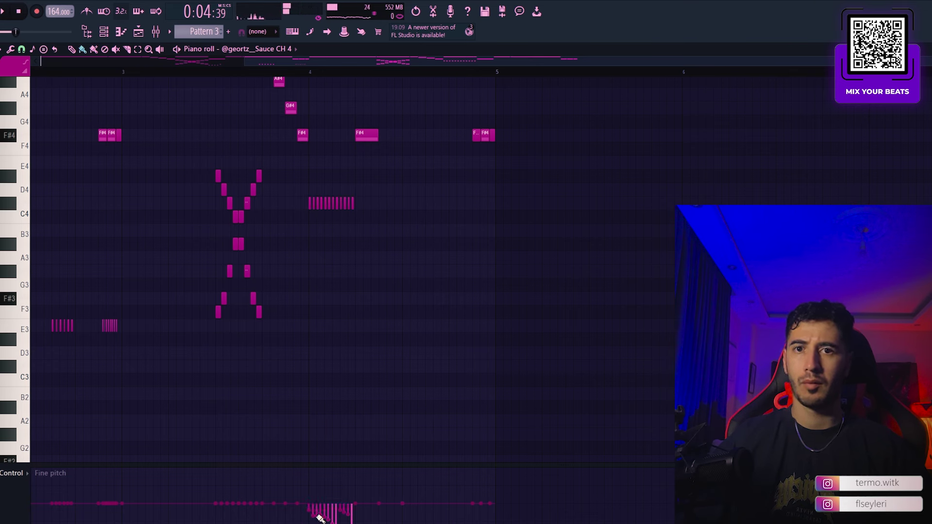
# - Reshape the C#4 roll's fine pitch so it dips and rises near the end, and play the pattern from the start
pyautogui.press('space')
pyautogui.press('space')
pyautogui.moveTo(55, 71); pyautogui.dragTo(30, 71)
pyautogui.press('space')
pyautogui.scroll(2, 199, 247)
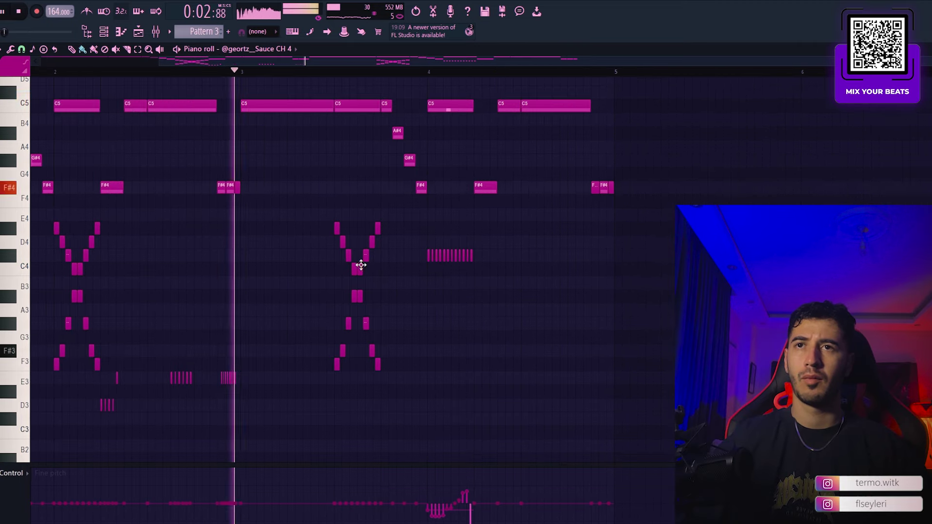
# - Replace the tight G#3 roll in bar 4 with four short, raised-pitch G#3 notes a quarter beat apart from beat 3, and play them
pyautogui.keyDown('ctrl'); pyautogui.scroll(3, 580, 298); pyautogui.keyUp('ctrl')
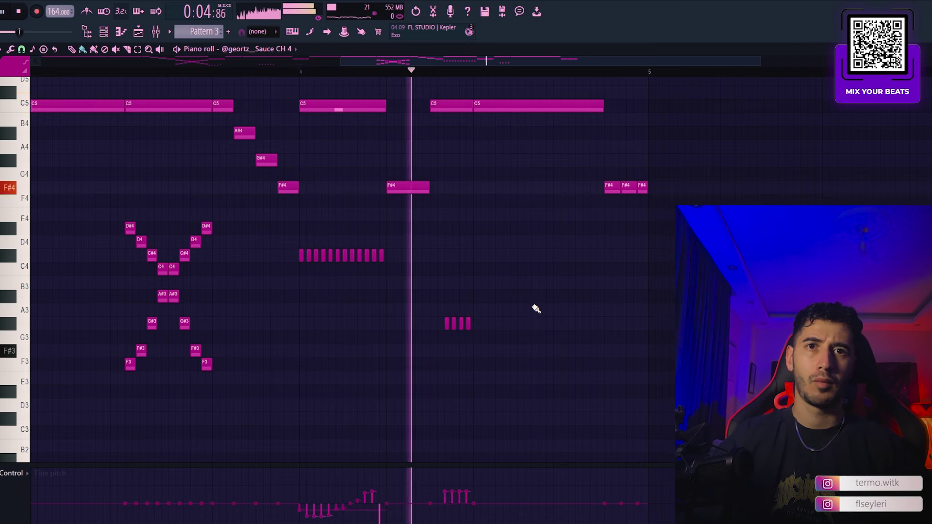
pyautogui.keyDown('ctrl'); pyautogui.scroll(2, 536, 310); pyautogui.keyUp('ctrl')
pyautogui.click(22, 50)
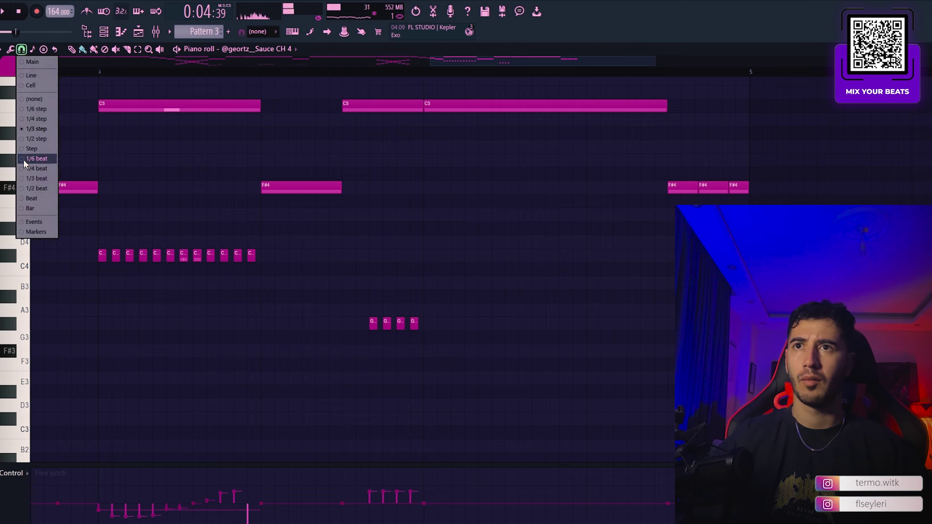
pyautogui.click(36, 169)
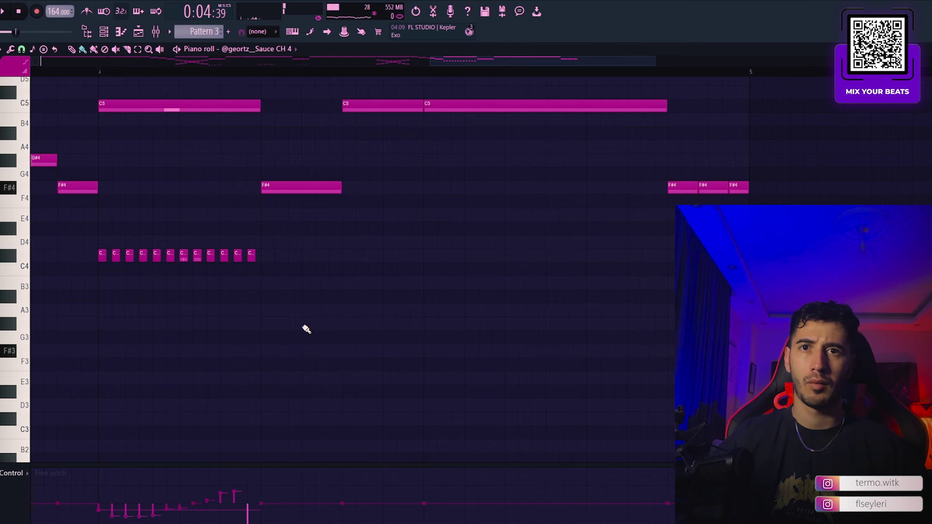
pyautogui.press('space')
pyautogui.keyDown('ctrl'); pyautogui.scroll(-3, 538, 334); pyautogui.keyUp('ctrl')
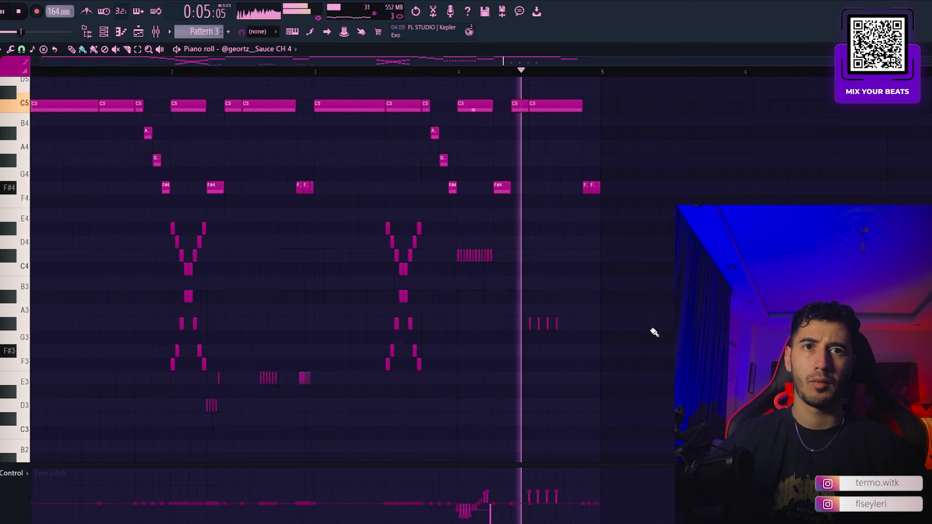
pyautogui.press('space')
# - Add two short F#3 notes with raised fine pitch in the last half beat of bar 4 and play them
pyautogui.click(539, 351)
pyautogui.press('space')
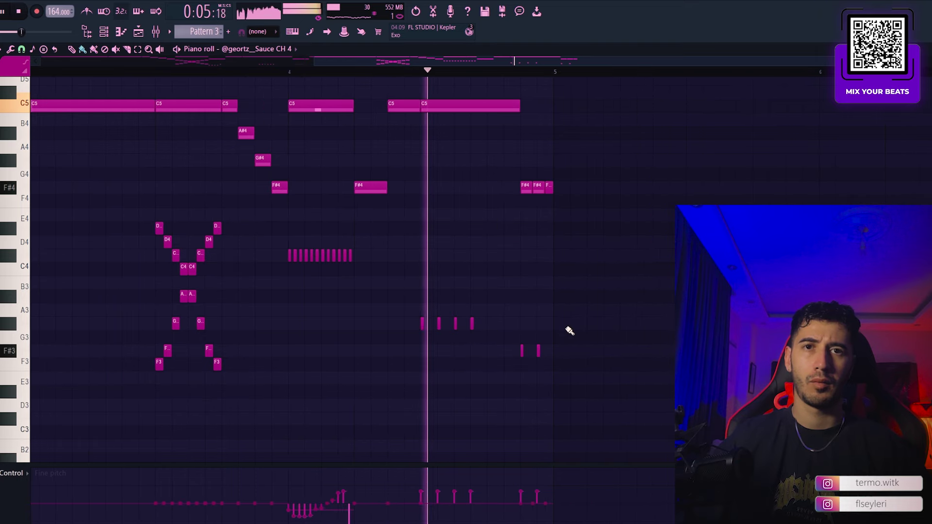
pyautogui.press('space')
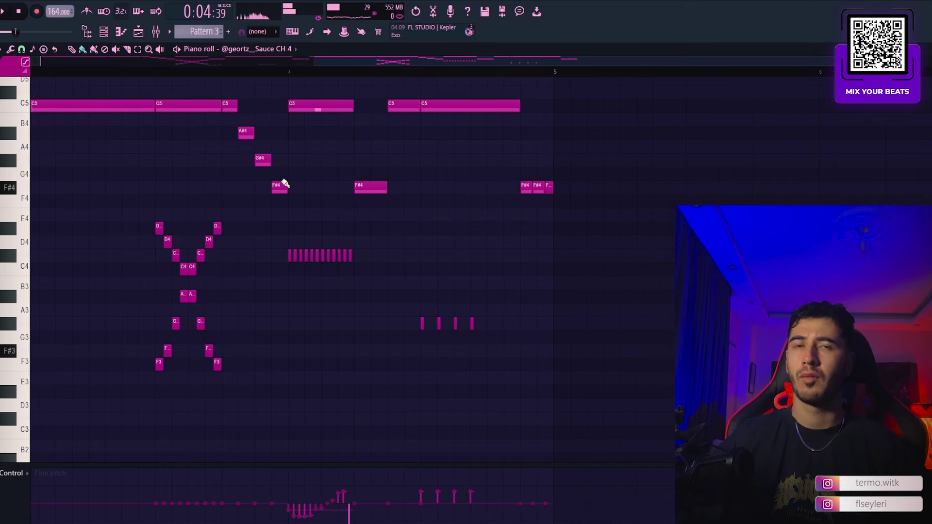
pyautogui.press('space')
pyautogui.keyDown('ctrl'); pyautogui.scroll(3, 566, 318); pyautogui.keyUp('ctrl')
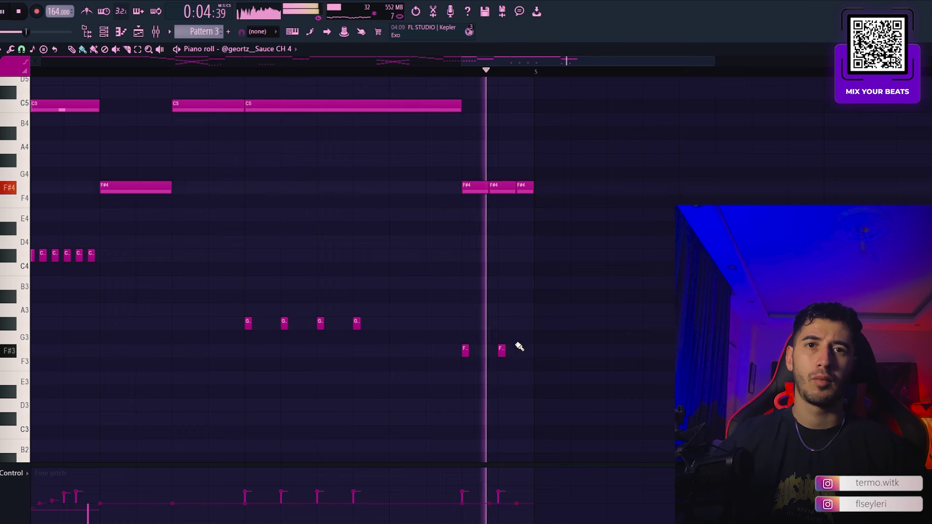
pyautogui.press('space')
# - Compress the two F#3 notes at the end of bar 4, duplicate them directly after, and play the four-note roll
pyautogui.click(21, 50)
pyautogui.click(30, 109)
pyautogui.keyDown('ctrl'); pyautogui.moveTo(531, 339); pyautogui.dragTo(460, 369); pyautogui.keyUp('ctrl')
pyautogui.keyDown('ctrl'); pyautogui.scroll(2, 497, 355); pyautogui.keyUp('ctrl')
pyautogui.moveTo(530, 354); pyautogui.dragTo(490, 355)
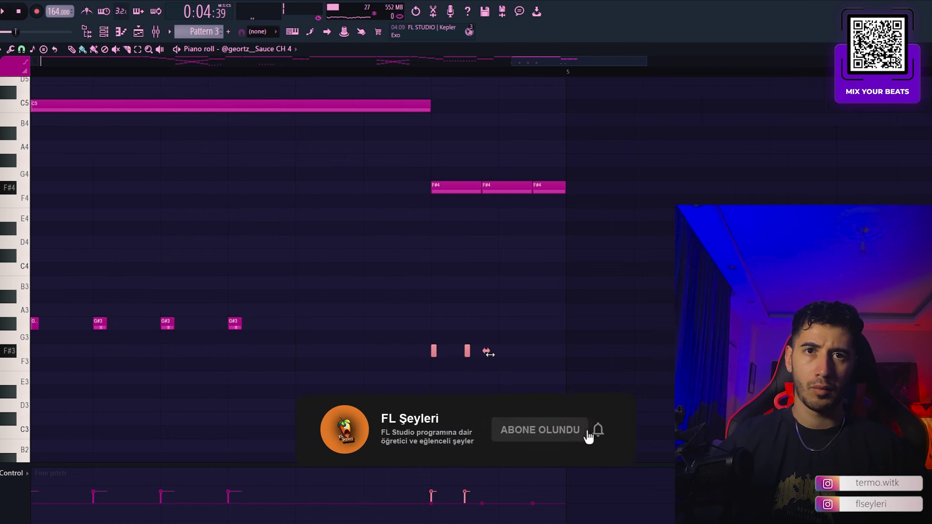
pyautogui.press('space')
pyautogui.keyDown('ctrl'); pyautogui.scroll(-2, 566, 339); pyautogui.keyUp('ctrl')
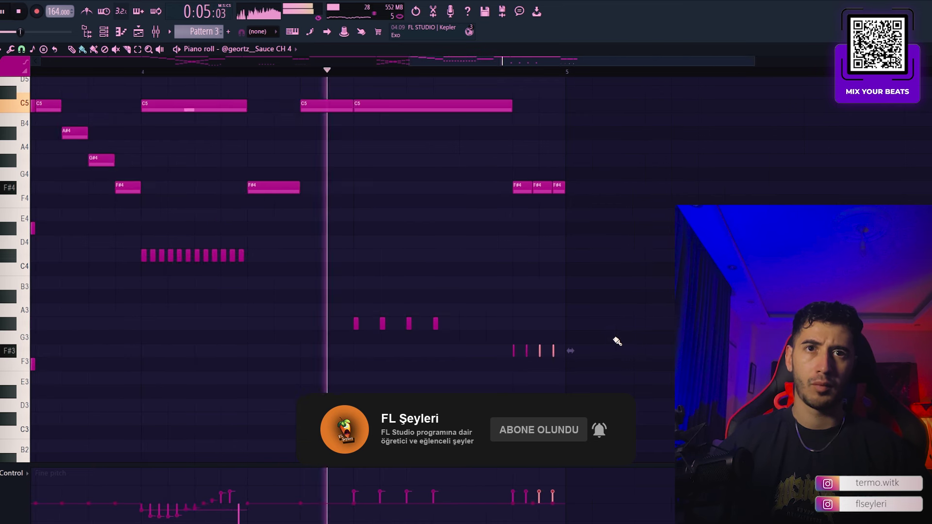
pyautogui.keyDown('ctrl'); pyautogui.scroll(1, 615, 342); pyautogui.keyUp('ctrl')
pyautogui.press('space')
# - Set the snap to 1/3 step and rebuild the F#3 roll as six evenly spaced short notes ending bar 4
pyautogui.scroll(2, 437, 340)
pyautogui.click(21, 49)
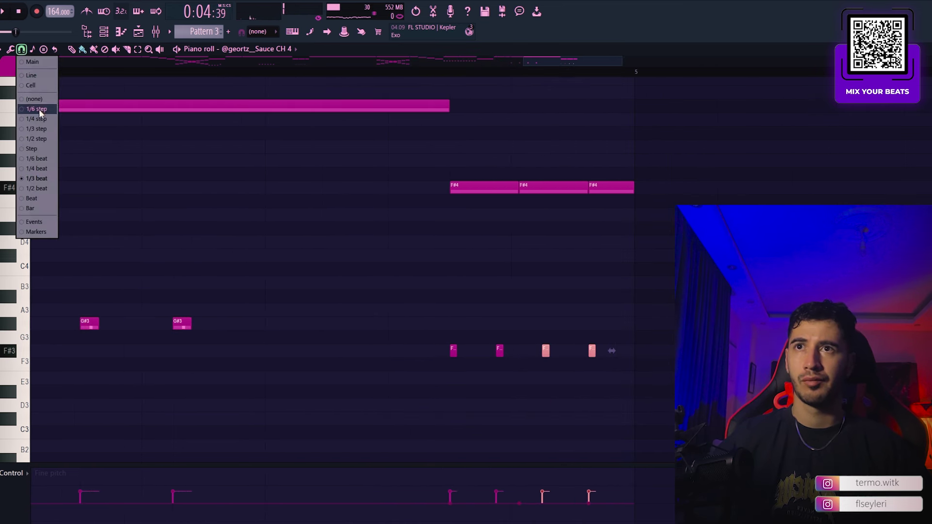
pyautogui.click(47, 129)
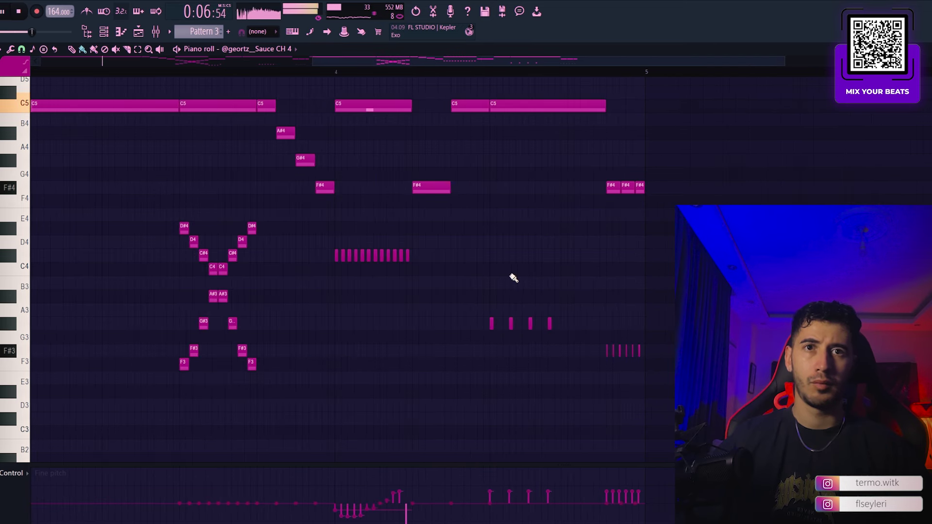
# - Play back all four bars to check the new bar 4 rolls against the rest of the pattern
pyautogui.scroll(-3, 510, 275)
pyautogui.rightClick(278, 255)
pyautogui.click(289, 265)
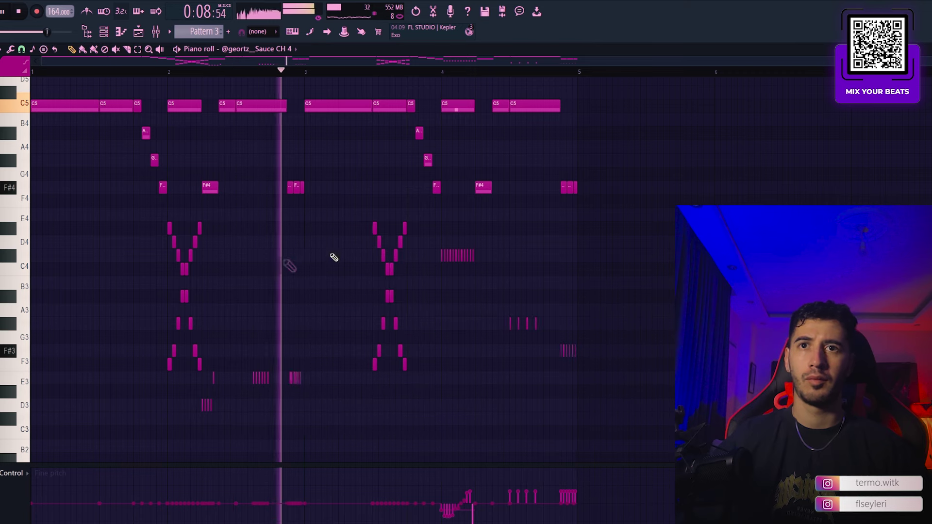
pyautogui.scroll(-2, 335, 257)
pyautogui.scroll(2, 337, 258)
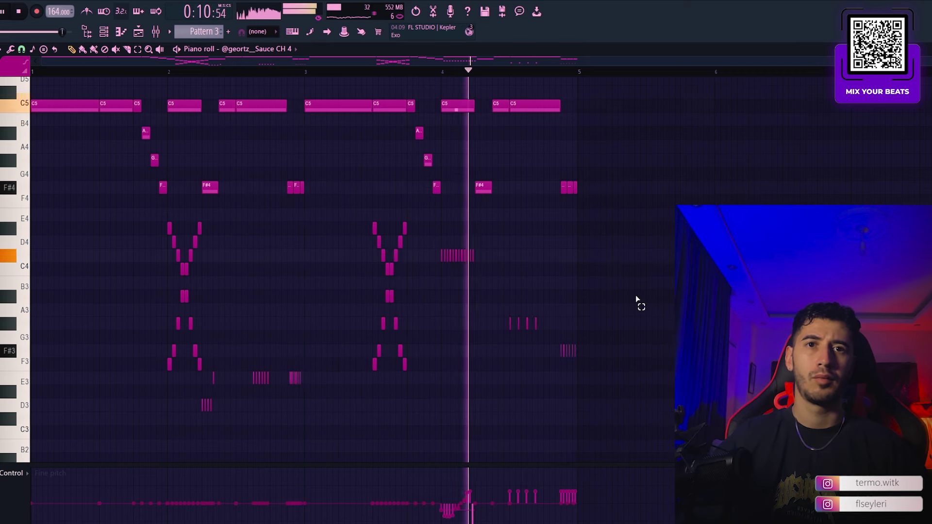
pyautogui.scroll(3, 614, 305)
pyautogui.scroll(-2, 526, 322)
pyautogui.press('space')
# - Reset the fine pitch of the last three G#3 notes and all six F#3 notes in bar 4 to centre
pyautogui.moveTo(518, 304); pyautogui.dragTo(443, 331)
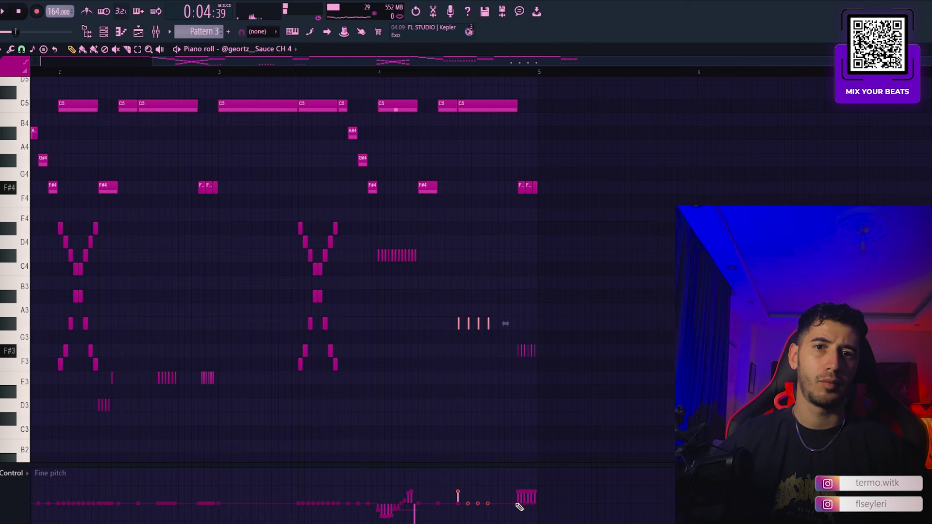
pyautogui.moveTo(557, 346); pyautogui.dragTo(496, 367)
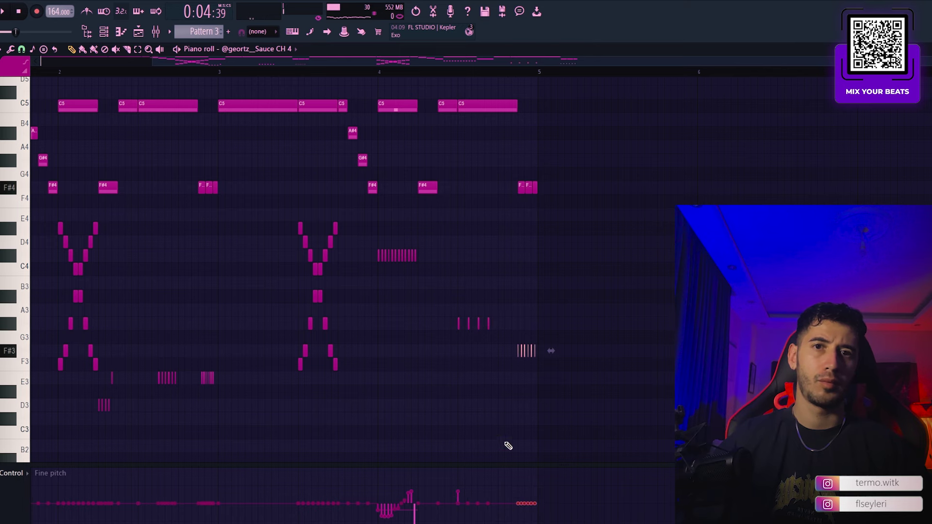
pyautogui.press('space')
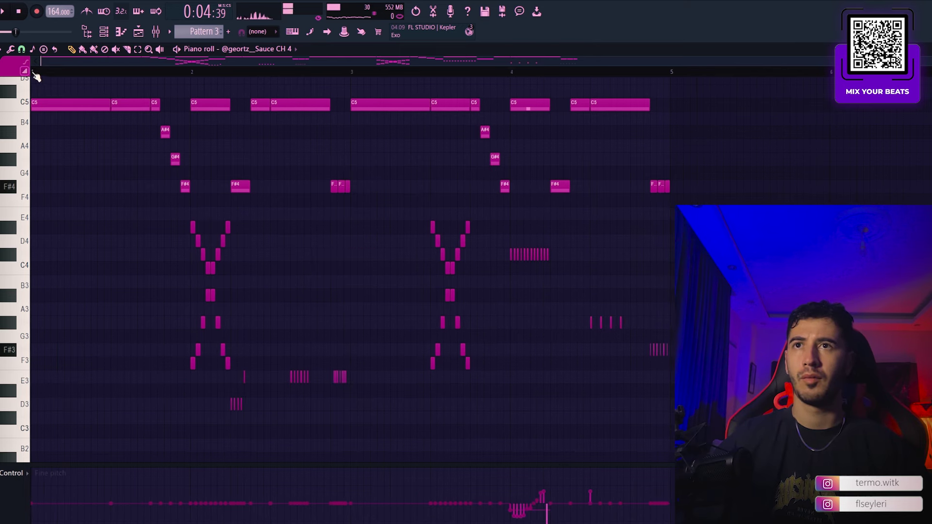
# - Play the pattern from the start to review the complete four-bar hi-hat part
pyautogui.press('space')
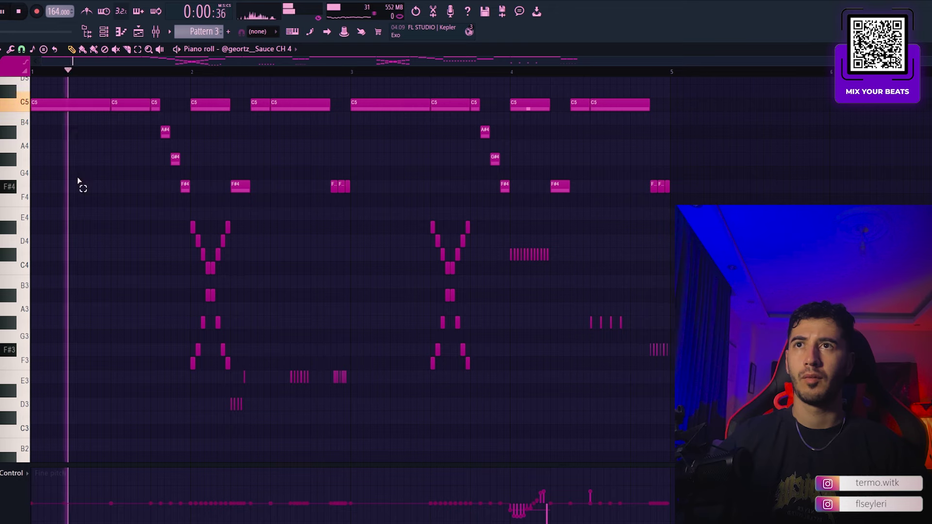
pyautogui.click(106, 34)
pyautogui.click(107, 34)
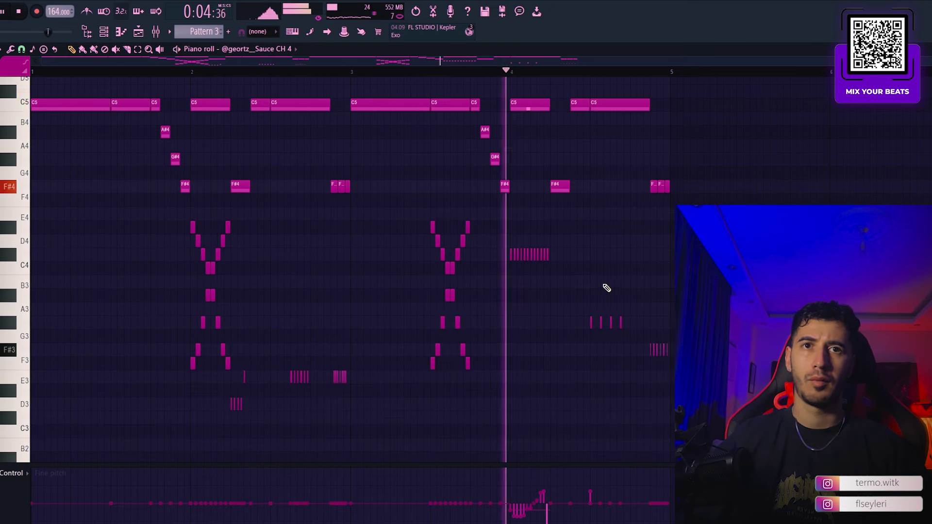
pyautogui.scroll(1, 607, 287)
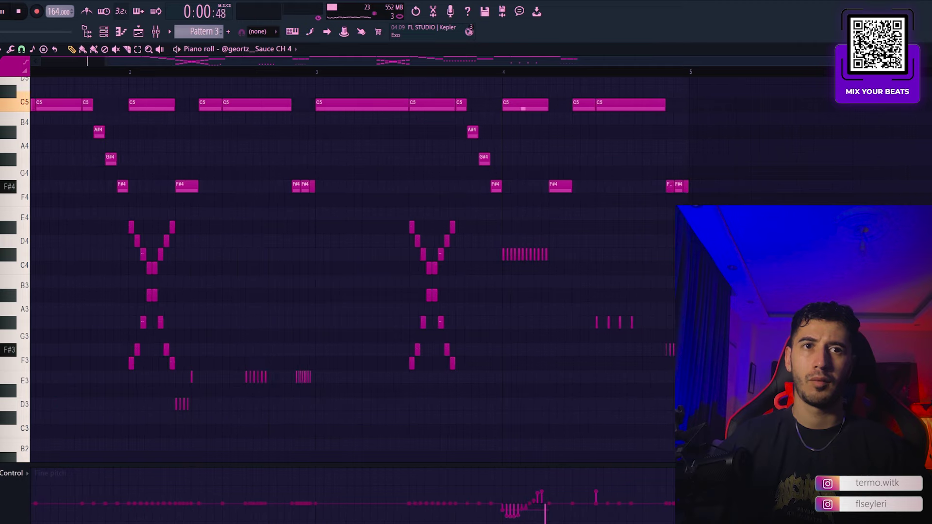
pyautogui.scroll(-2, 607, 288)
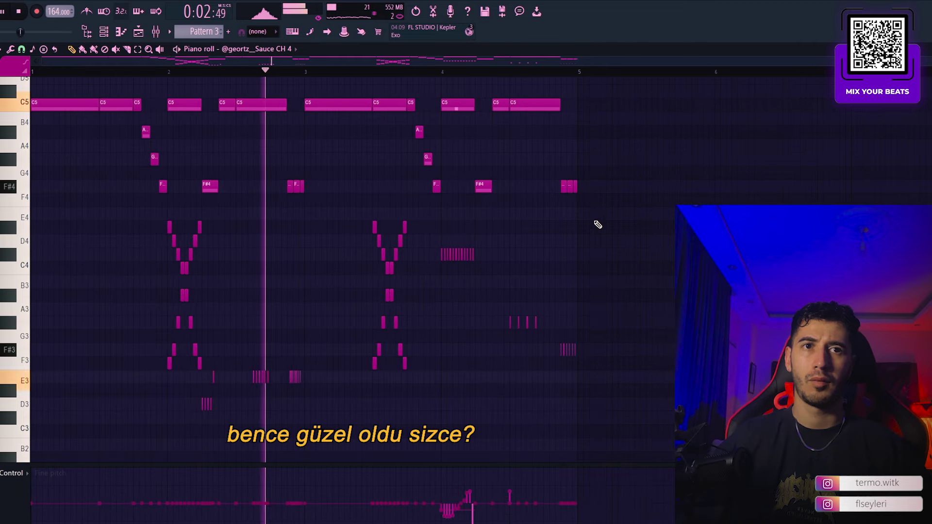
pyautogui.scroll(-4, 597, 223)
pyautogui.scroll(4, 597, 223)
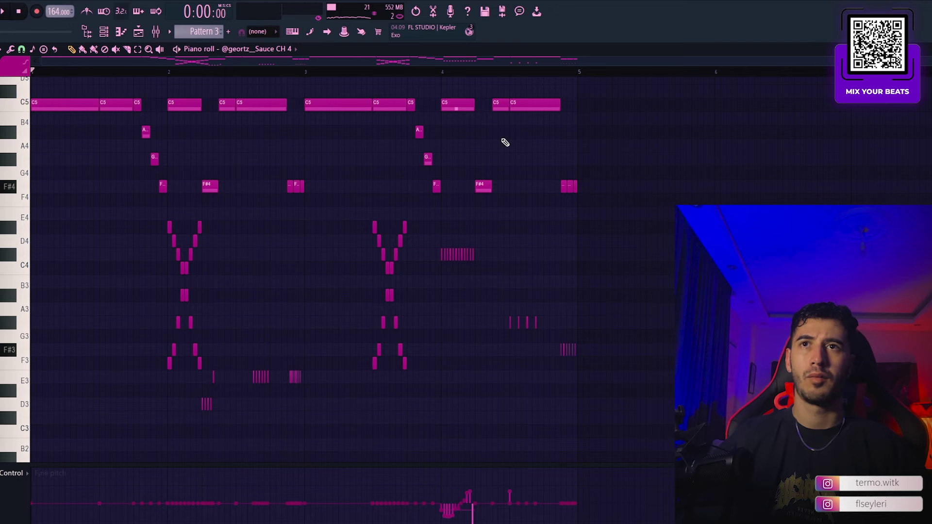
# - Add one longer G#3 note after the four short G#3 notes in bar 4, before the F#3 roll
pyautogui.scroll(4, 619, 251)
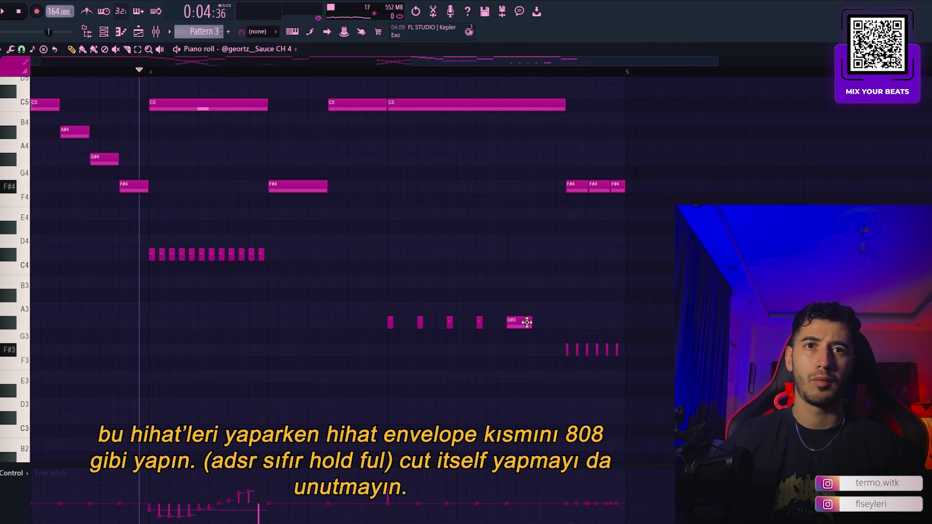
pyautogui.scroll(2, 544, 313)
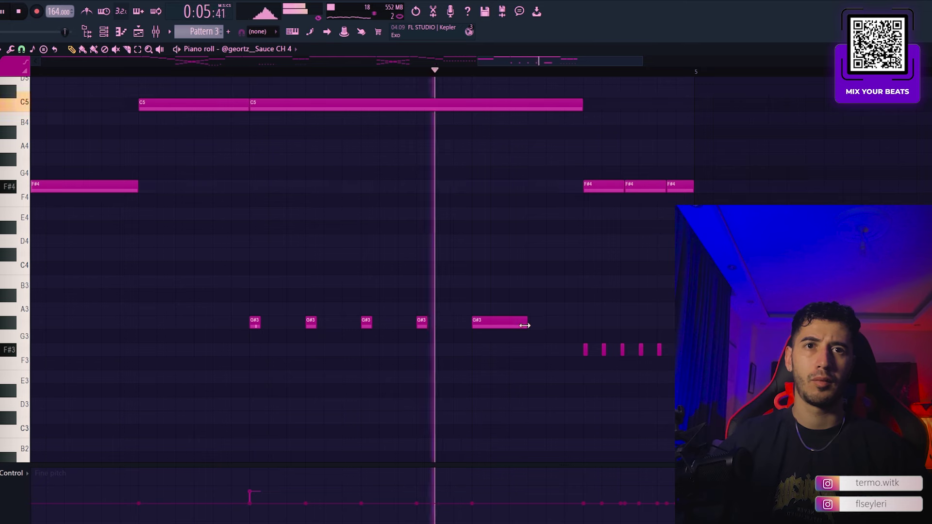
pyautogui.scroll(-3, 548, 308)
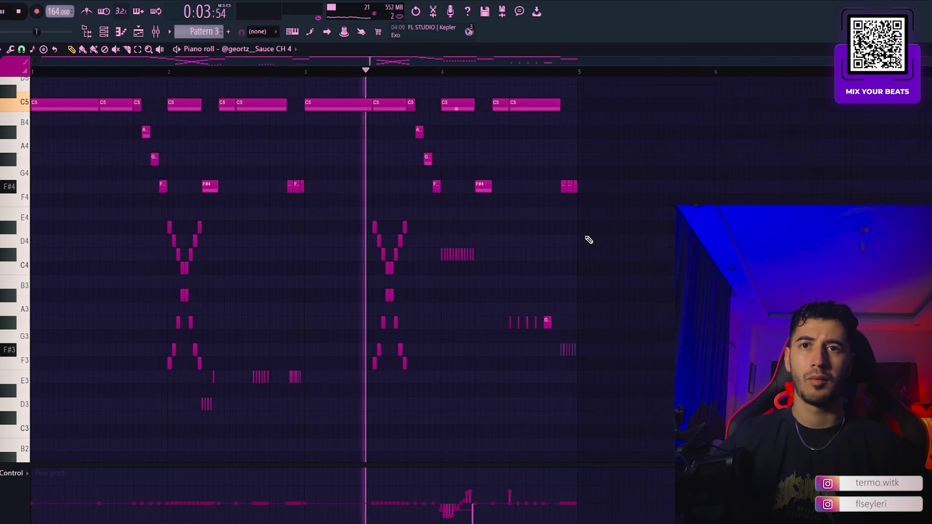
# - Duplicate all the hi-hat notes of bars 1–4 into bars 5–8 and start playback from bar 5
pyautogui.hotkey('ctrl', 'a')
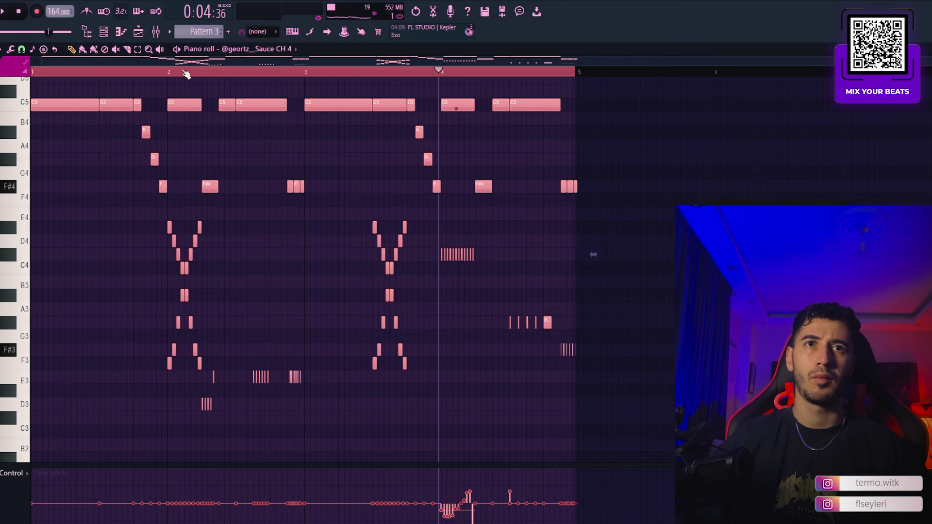
pyautogui.click(570, 71)
pyautogui.hotkey('ctrl', 'a')
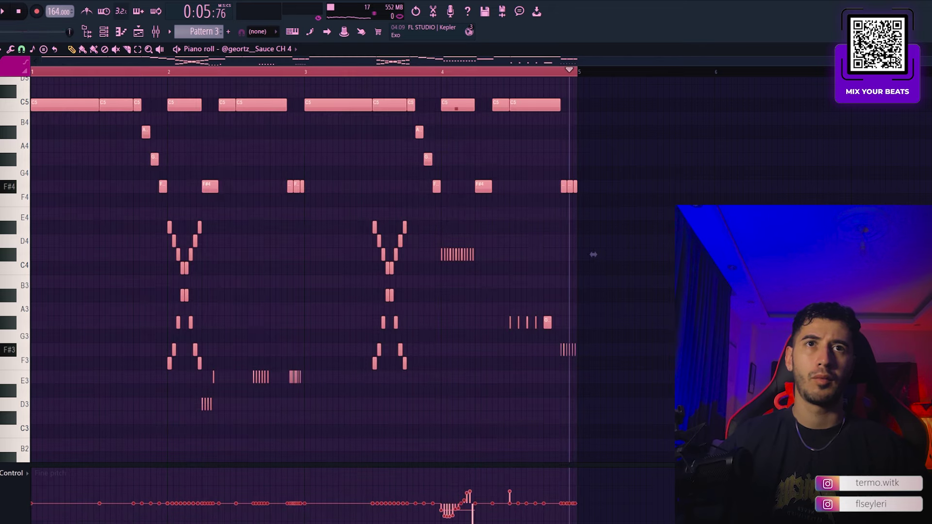
pyautogui.hotkey('ctrl', 'b')
pyautogui.click(575, 73)
pyautogui.press('space')
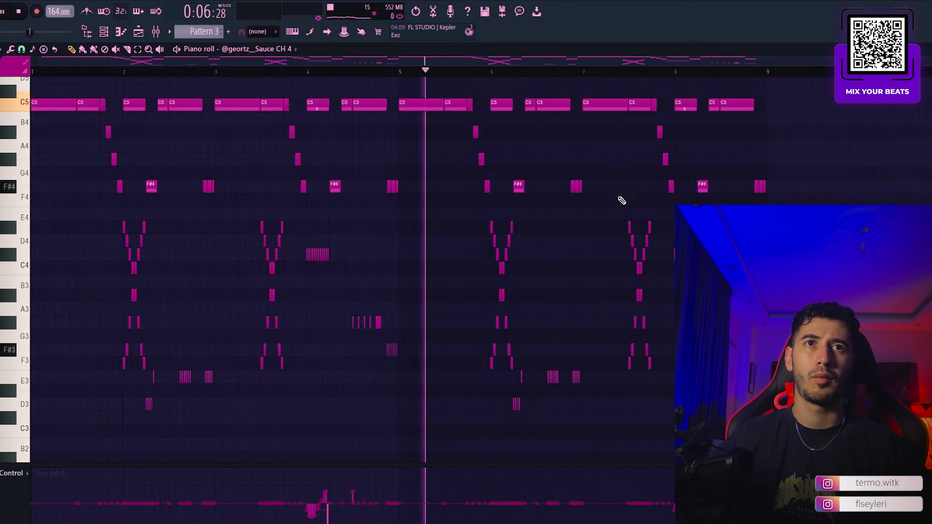
# - Check the channel rack briefly and listen to the copied hi-hats from bar 5
pyautogui.press('space')
pyautogui.click(104, 33)
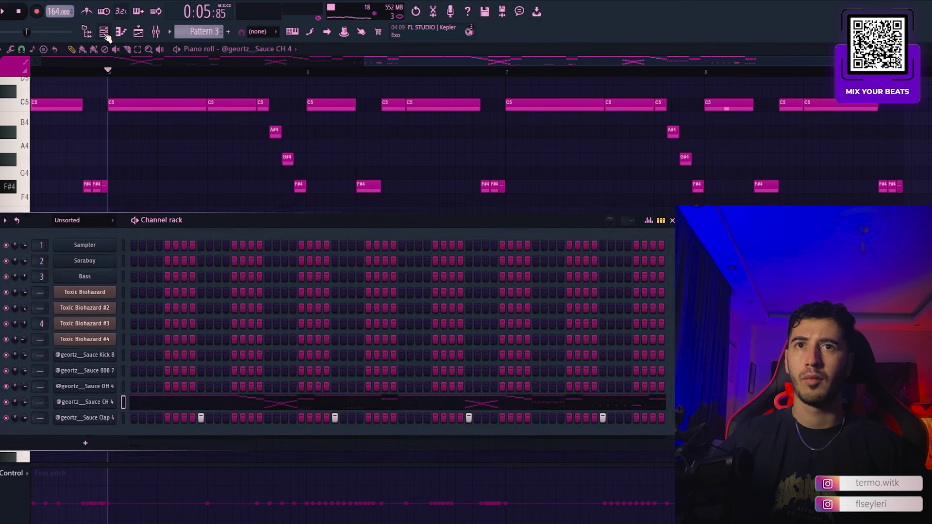
pyautogui.click(105, 33)
pyautogui.scroll(3, 331, 287)
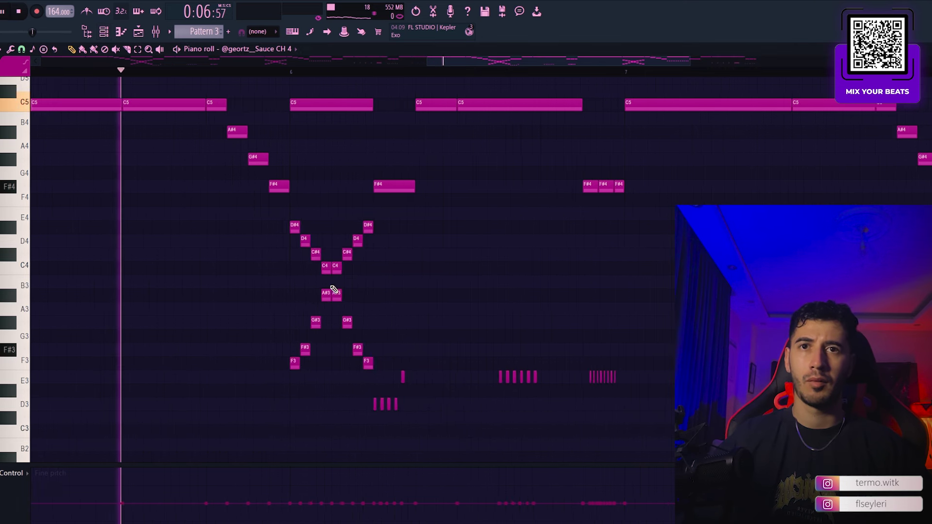
pyautogui.press('space')
pyautogui.press('space')
pyautogui.moveTo(274, 293); pyautogui.dragTo(353, 279)
pyautogui.press('space')
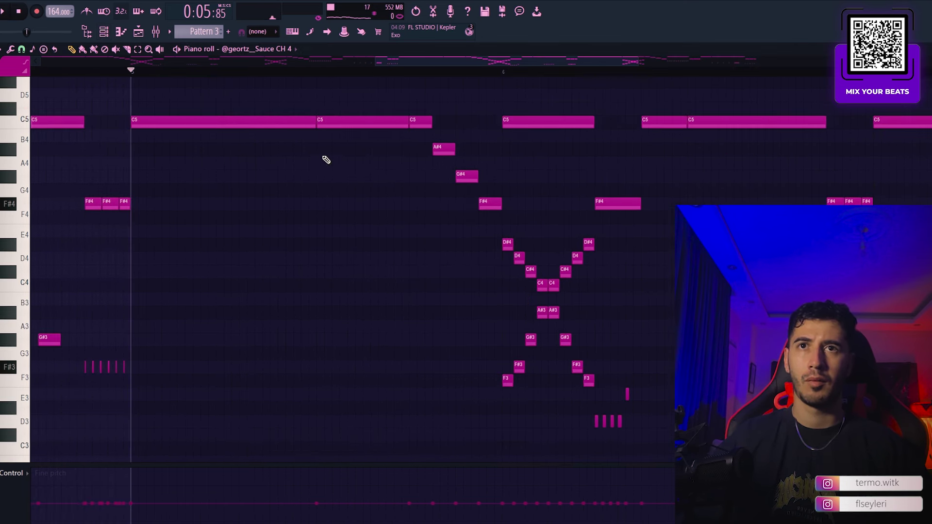
# - Place three consecutive A3 notes starting on the third beat of bar 5 and play them back
pyautogui.scroll(2, 322, 133)
pyautogui.scroll(-4, 322, 133)
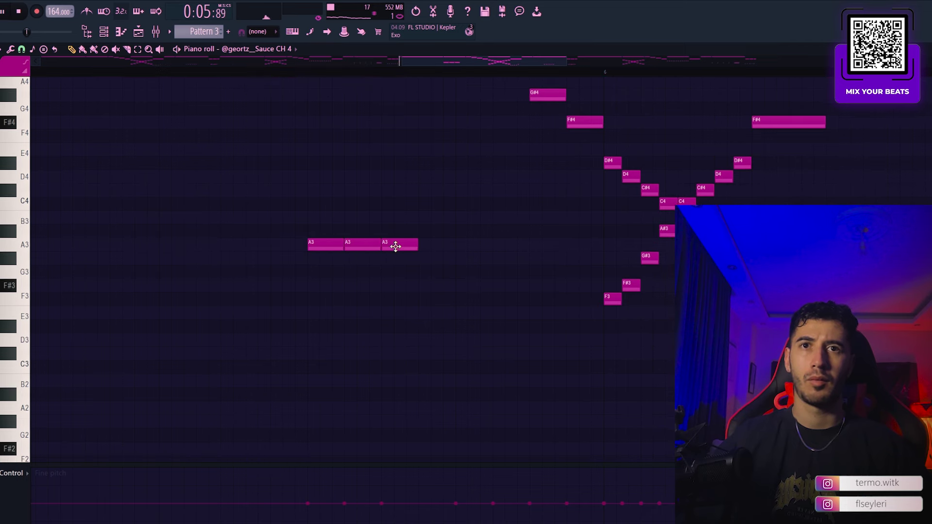
pyautogui.scroll(-2, 396, 246)
pyautogui.scroll(2, 430, 251)
pyautogui.press('space')
# - Set the snap to 1/3 beat and re-place the last two A3 notes so all three sit 1/3 beat apart
pyautogui.click(21, 49)
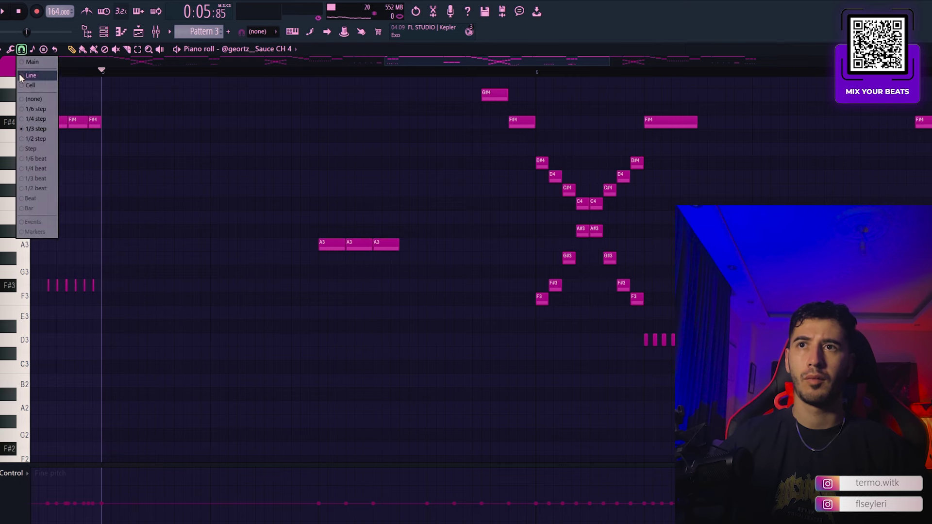
pyautogui.click(38, 172)
pyautogui.rightClick(365, 245)
pyautogui.rightClick(379, 247)
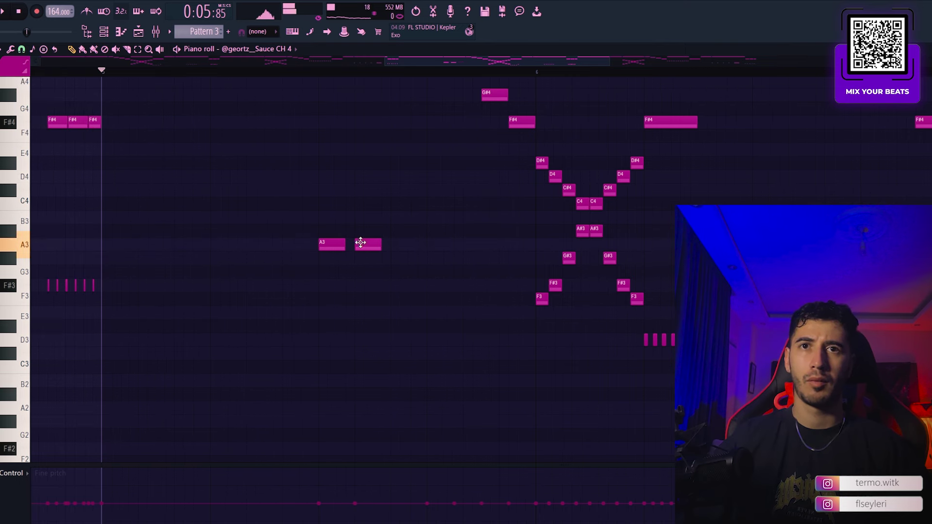
pyautogui.scroll(-3, 437, 238)
pyautogui.scroll(3, 442, 238)
pyautogui.press('space')
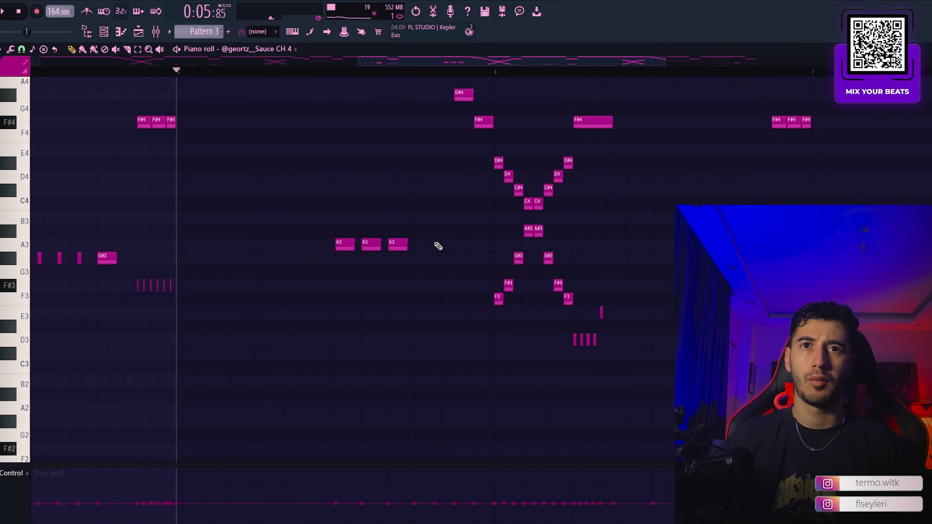
# - Add a fourth A3 note in the last beat of bar 5 and delete the X-shaped roll opening bar 6
pyautogui.click(450, 246)
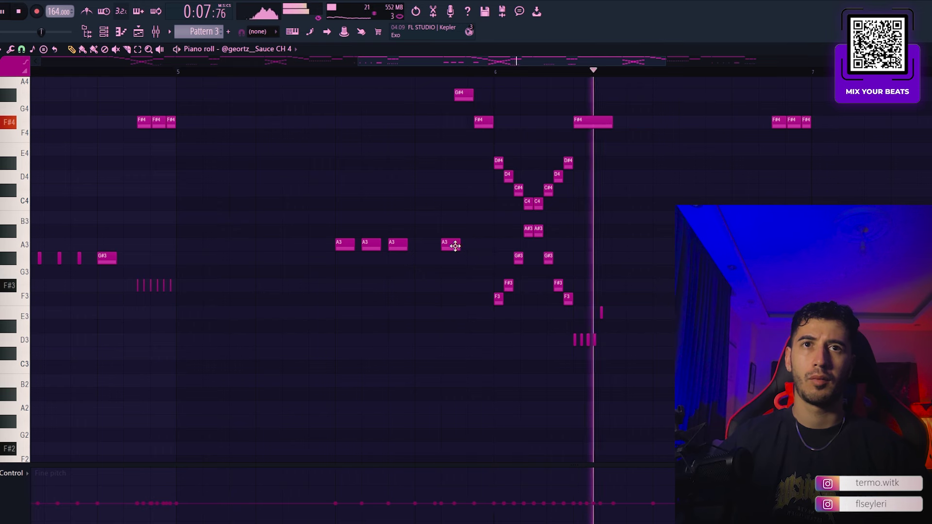
pyautogui.scroll(3, 511, 262)
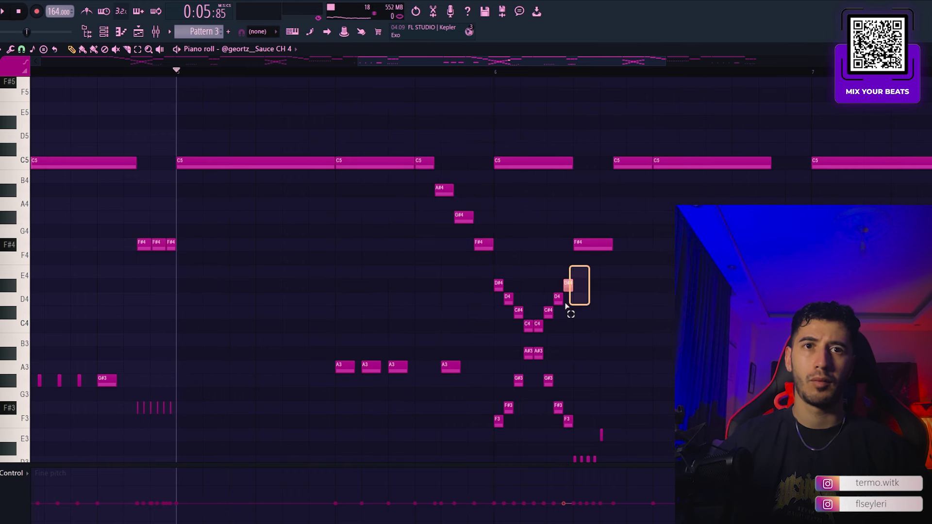
pyautogui.moveTo(565, 303); pyautogui.dragTo(491, 421)
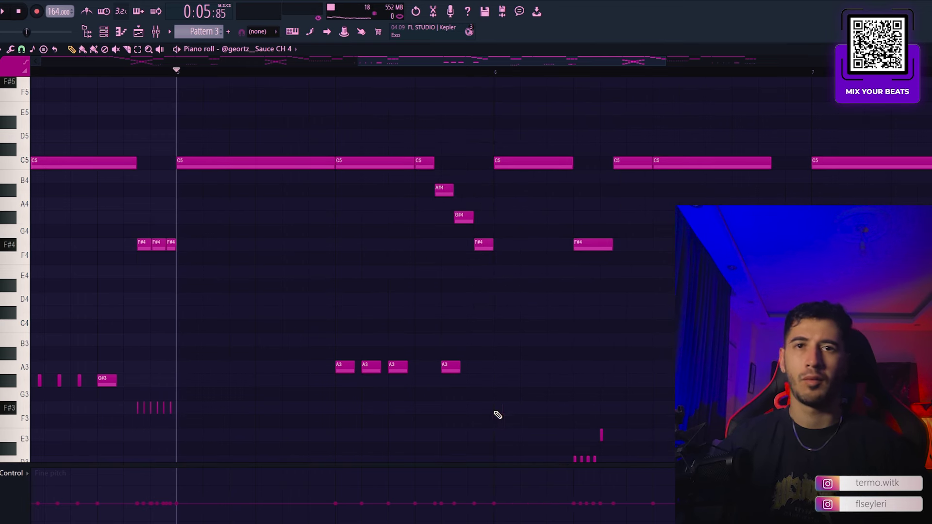
# - Try a fifth A3 note at the end of bar 5, and remove it together with the fourth A3 note
pyautogui.scroll(2, 517, 342)
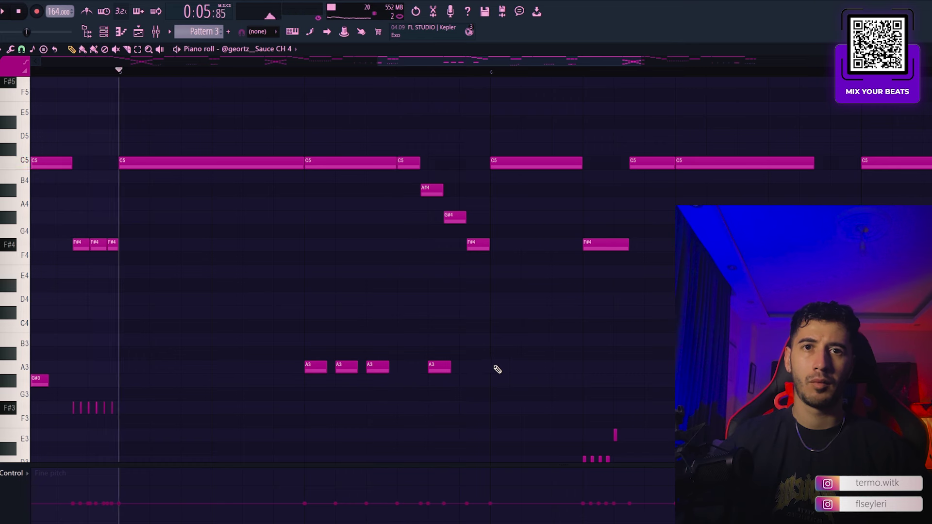
pyautogui.click(466, 367)
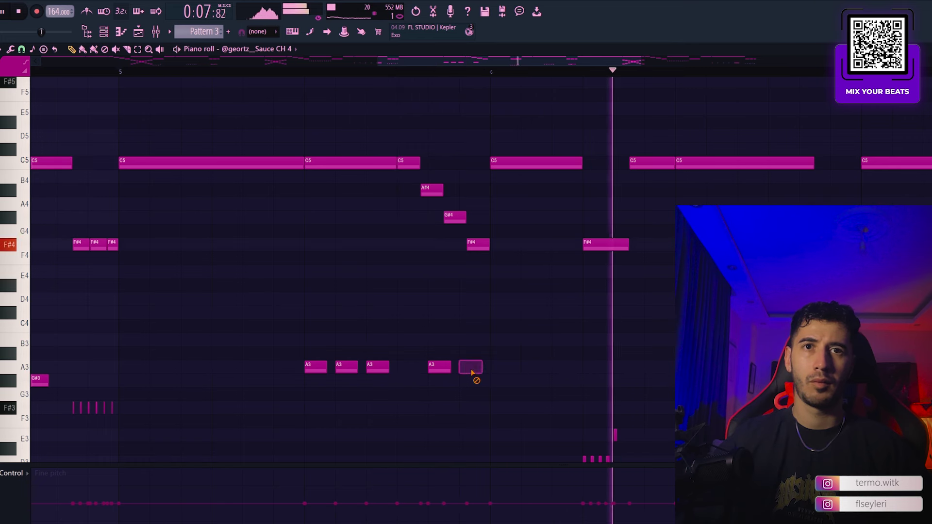
pyautogui.rightClick(443, 367)
pyautogui.press('space')
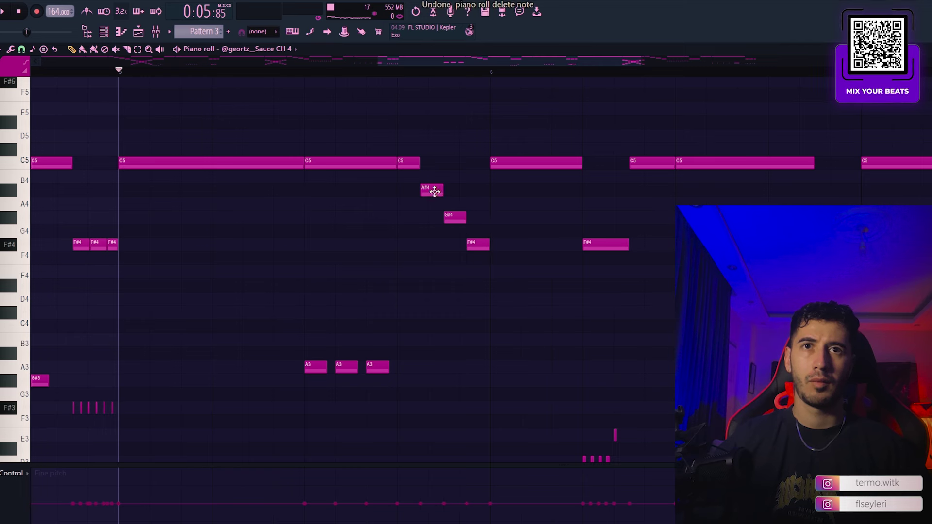
# - Rework bar 5's last beat into 1/3-beat C5, G#4 and F#4 notes without the A#4, and chop the C5 into three
pyautogui.rightClick(435, 191)
pyautogui.scroll(1, 437, 209)
pyautogui.press('space')
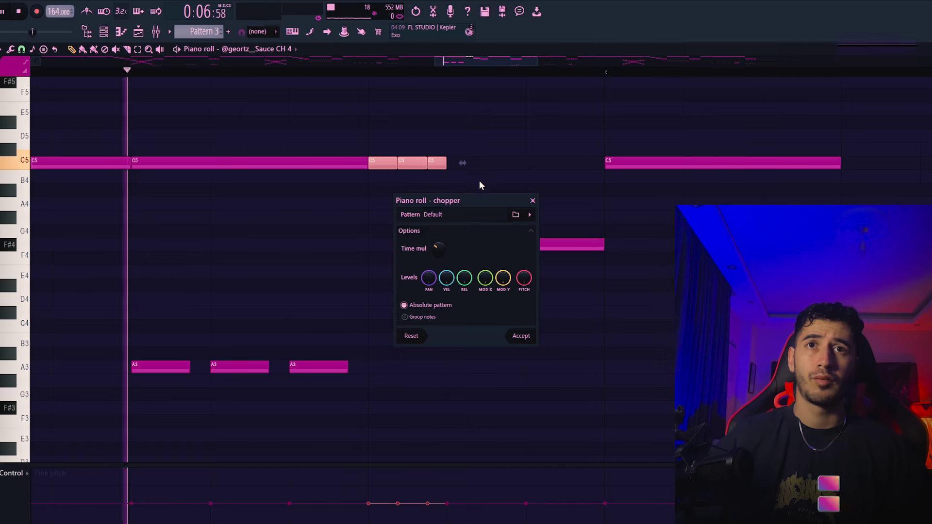
pyautogui.press('space')
pyautogui.click(532, 335)
pyautogui.press('space')
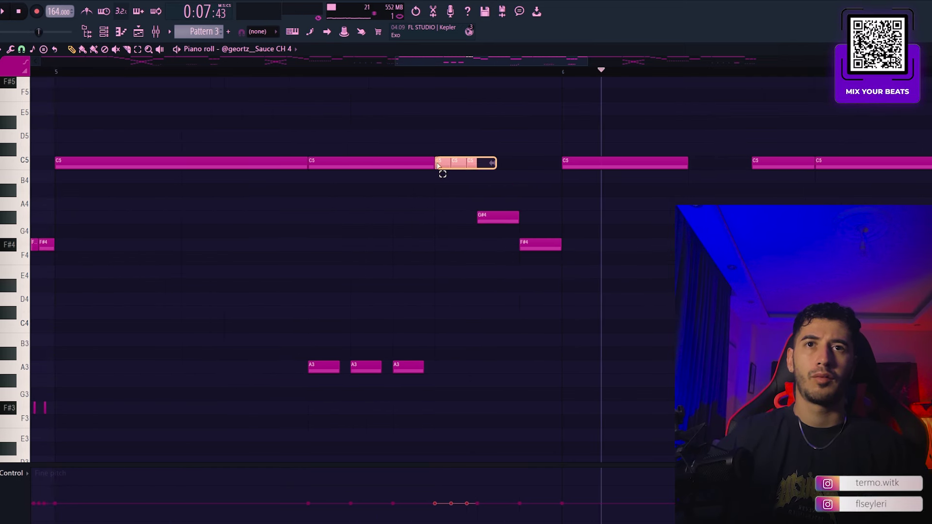
# - Try the three chopped C5 notes down at F4, and settle them on A4 while playing bar 5
pyautogui.hotkey('shift', 'Down')
pyautogui.hotkey('shift', 'Down')
pyautogui.hotkey('shift', 'Down')
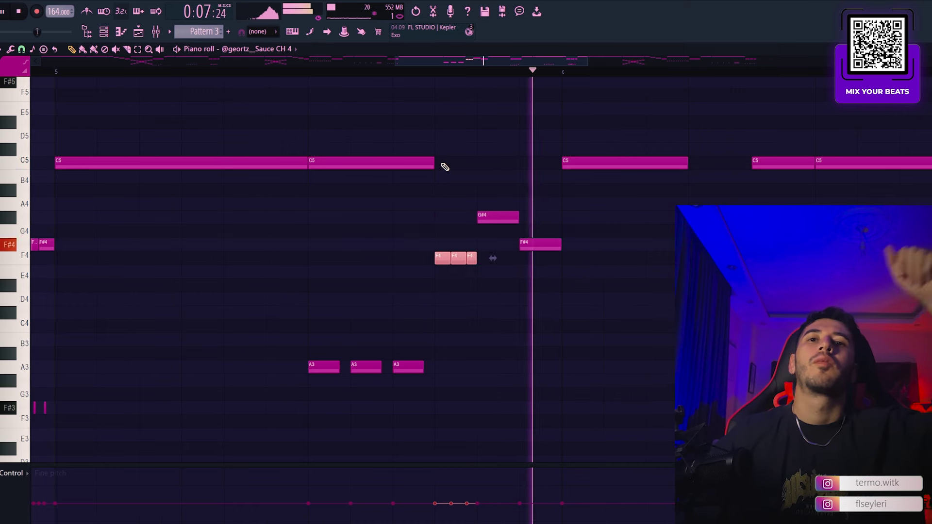
pyautogui.press('space')
pyautogui.hotkey('shift', 'Up')
pyautogui.press('space')
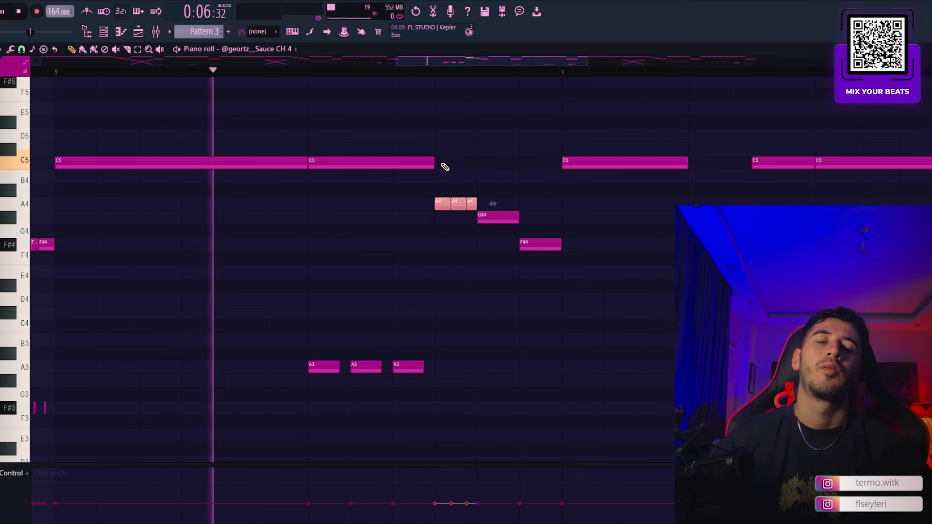
pyautogui.press('space')
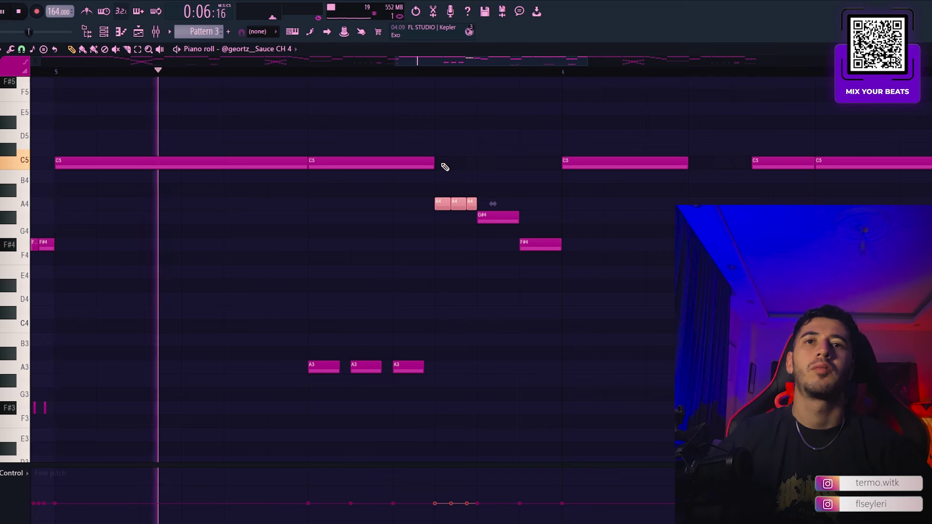
# - Play back bars 5 and 6 to review the reworked hi-hats against the remaining D3 and E3 rolls
pyautogui.scroll(-5, 491, 262)
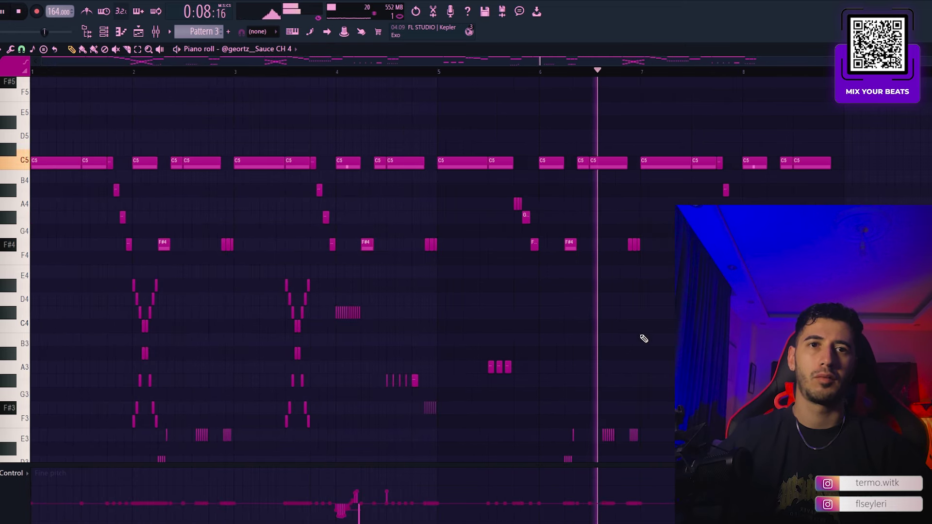
pyautogui.moveTo(615, 315); pyautogui.dragTo(437, 138)
pyautogui.press('space')
pyautogui.press('space')
pyautogui.click(366, 72)
pyautogui.scroll(3, 427, 208)
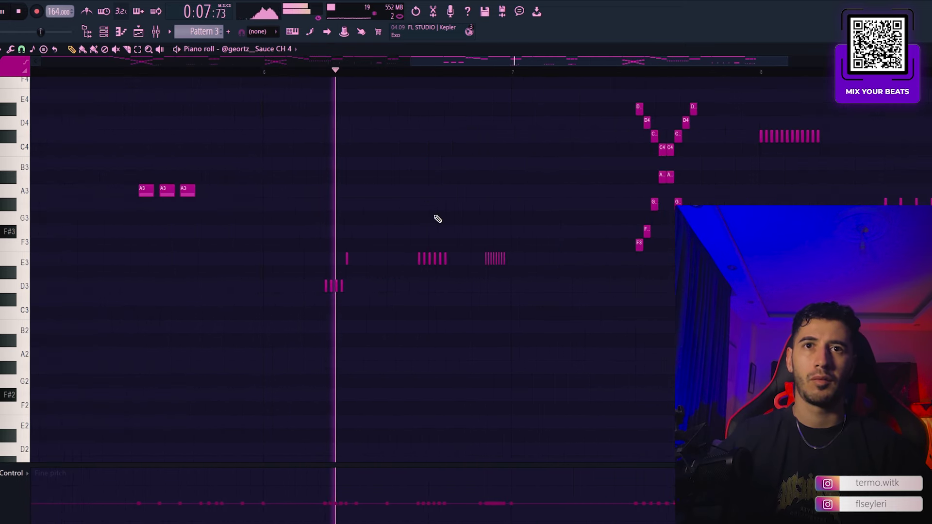
pyautogui.scroll(1, 437, 219)
# - Try deleting the D3 and E3 rolls in bar 6, and restore them
pyautogui.press('space')
pyautogui.scroll(1, 361, 301)
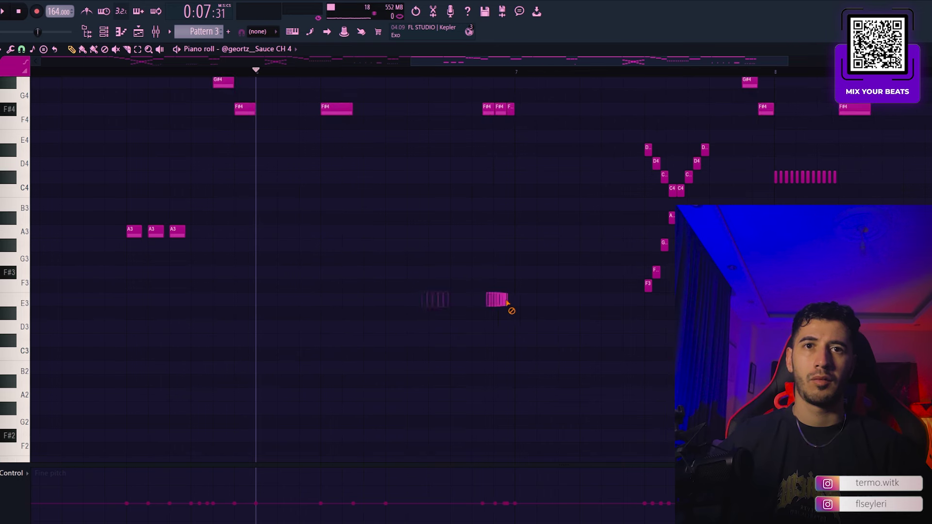
pyautogui.press('space')
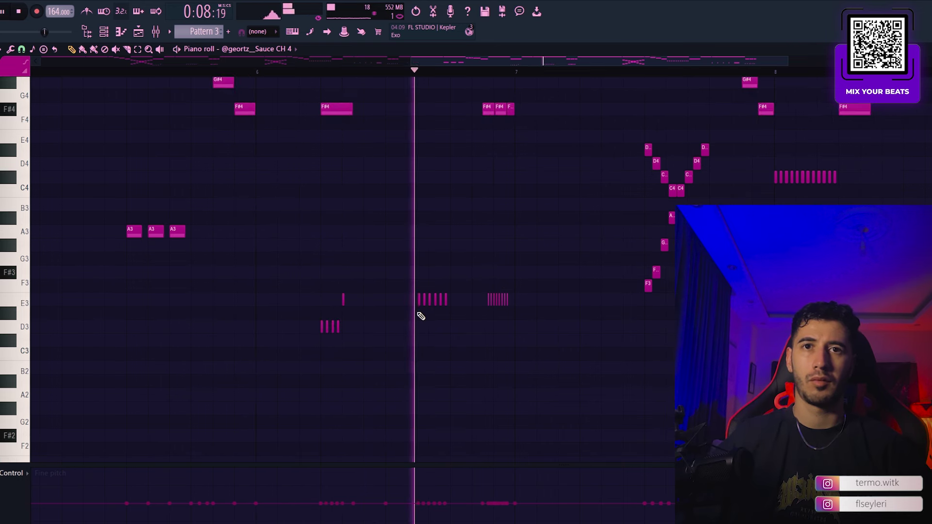
# - Add a 1/3-beat D3 note on the third beat of bar 6, removing the extra D3 beside it
pyautogui.scroll(2, 448, 319)
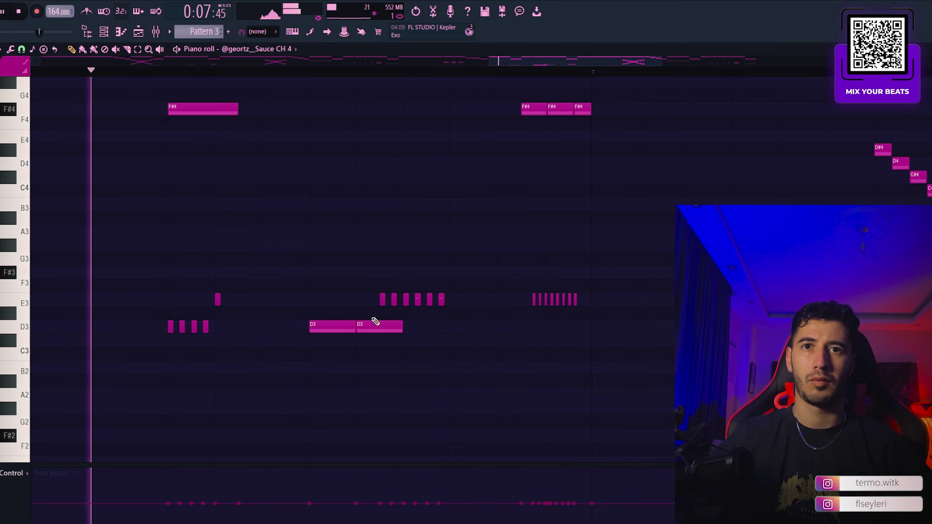
pyautogui.rightClick(387, 326)
pyautogui.scroll(-1, 417, 334)
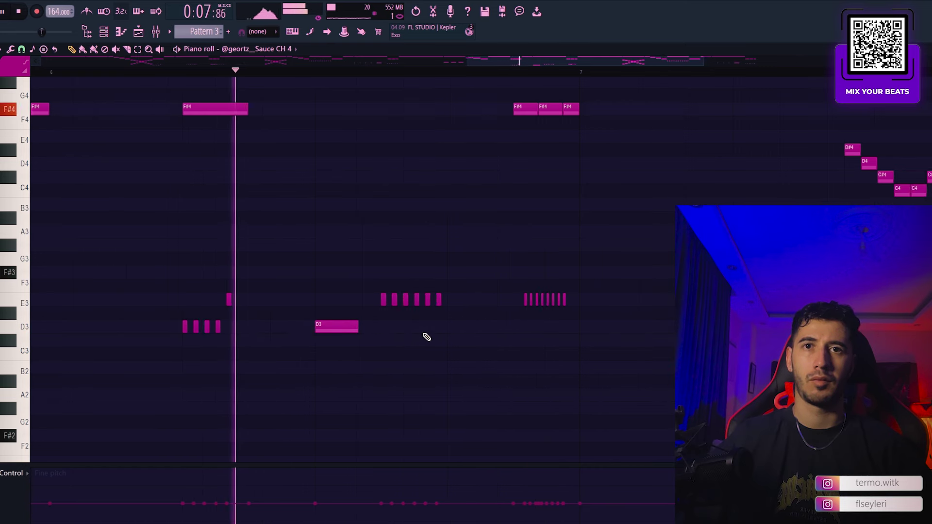
# - Try deleting the C5 note on the third beat of bar 6, and undo the deletion
pyautogui.scroll(3, 405, 334)
pyautogui.rightClick(334, 230)
pyautogui.scroll(-2, 349, 253)
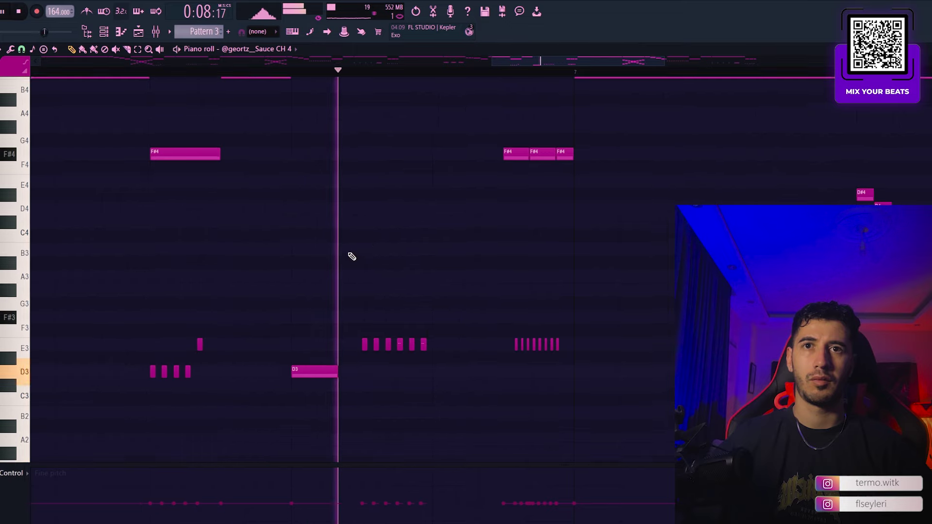
pyautogui.press('space')
pyautogui.press('space')
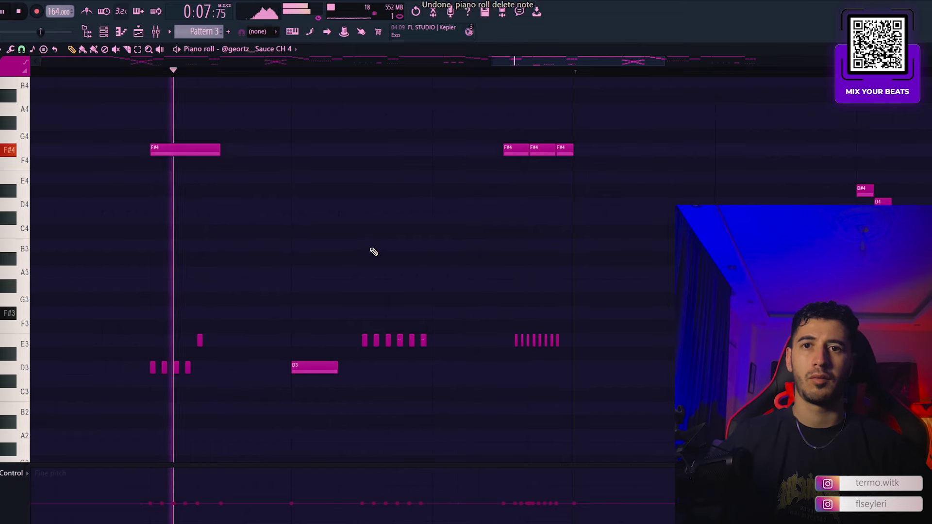
# - Play the pattern from the start to review the extended hi-hat part
pyautogui.moveTo(486, 281); pyautogui.dragTo(414, 292)
pyautogui.moveTo(457, 271)
pyautogui.mouseDown()
pyautogui.moveTo(334, 305)
pyautogui.moveTo(359, 309)
pyautogui.mouseUp()
pyautogui.scroll(-5, 428, 307)
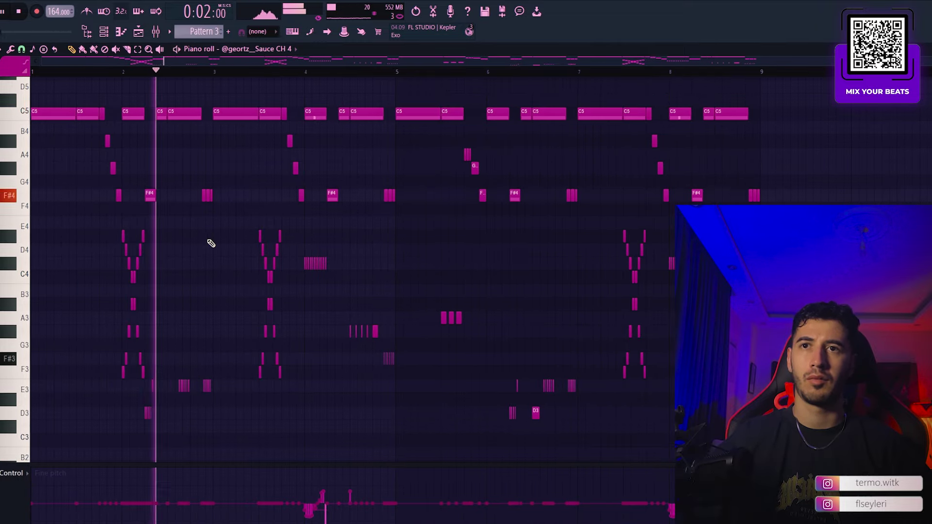
pyautogui.scroll(3, 216, 247)
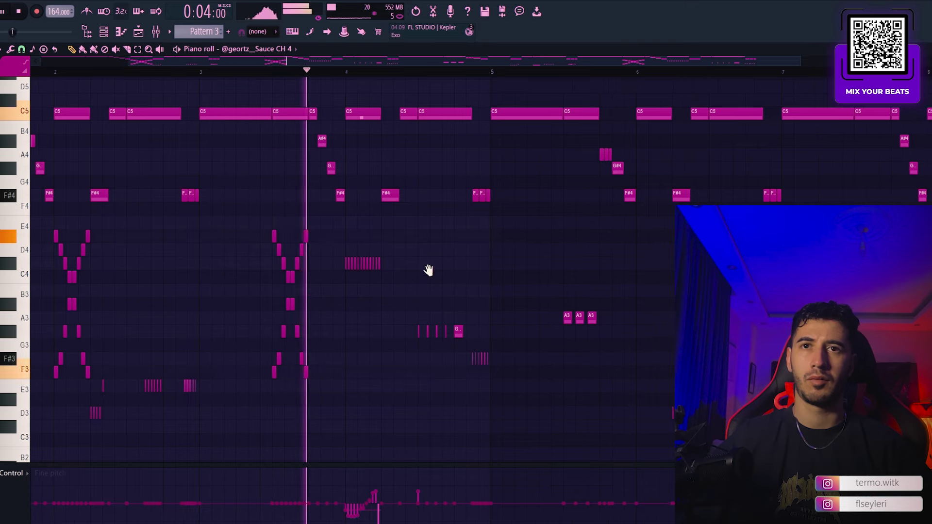
# - Draw a one-beat rising run from E2 to F3 at the start of bar 1 and duplicate it onto beat 2
pyautogui.scroll(-5, 444, 278)
pyautogui.press('space')
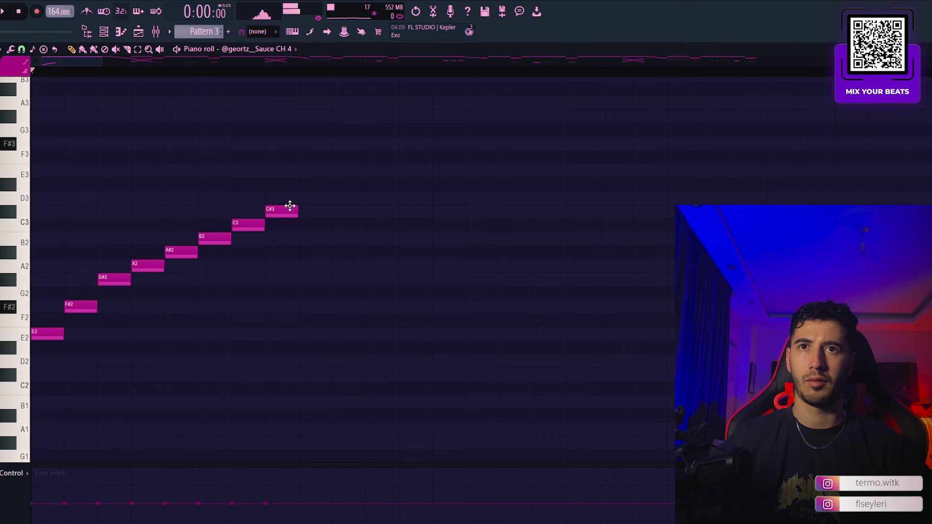
pyautogui.scroll(-5, 381, 239)
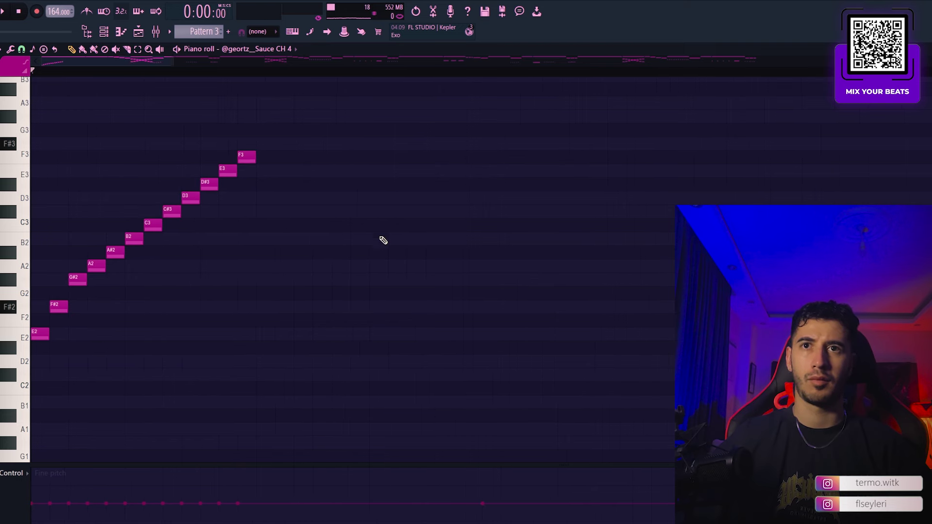
pyautogui.scroll(1, 152, 233)
pyautogui.moveTo(134, 164); pyautogui.dragTo(30, 449)
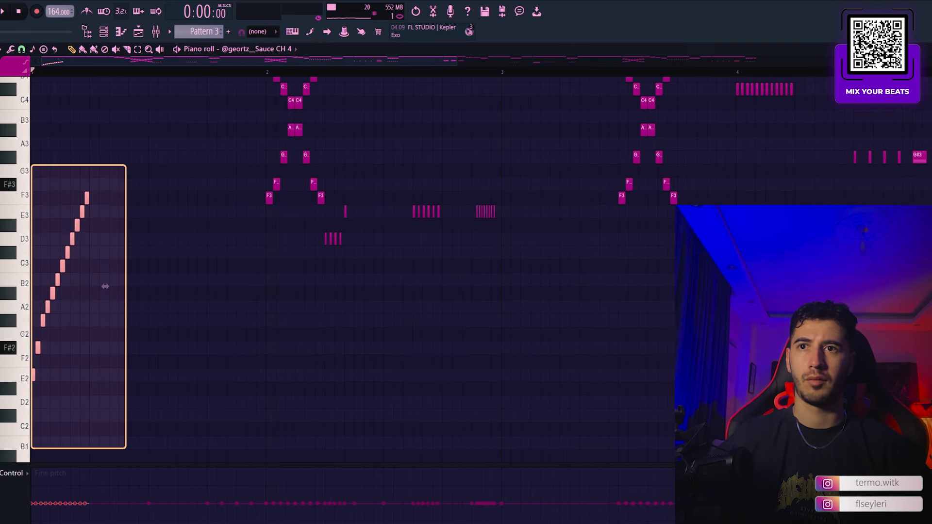
pyautogui.scroll(5, 33, 374)
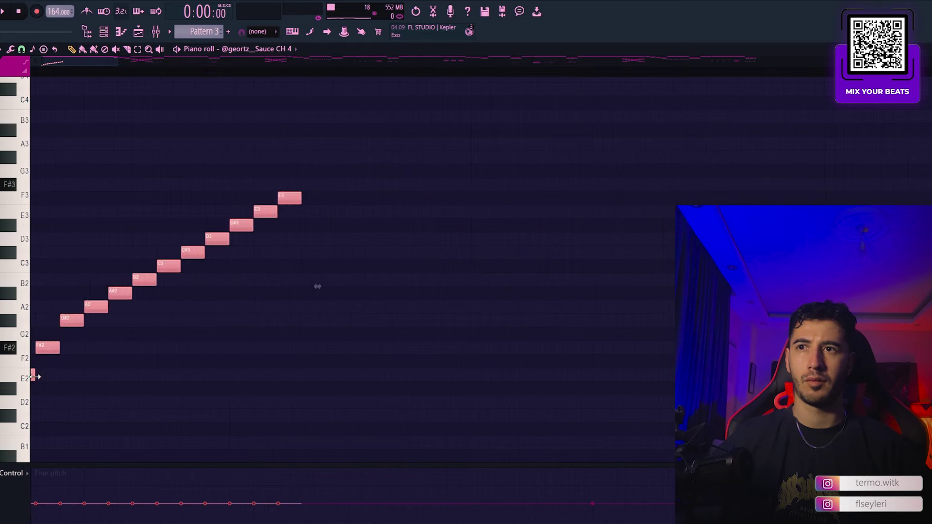
pyautogui.keyDown('ctrl'); pyautogui.click(85, 378); pyautogui.keyUp('ctrl')
pyautogui.moveTo(97, 376); pyautogui.dragTo(245, 359)
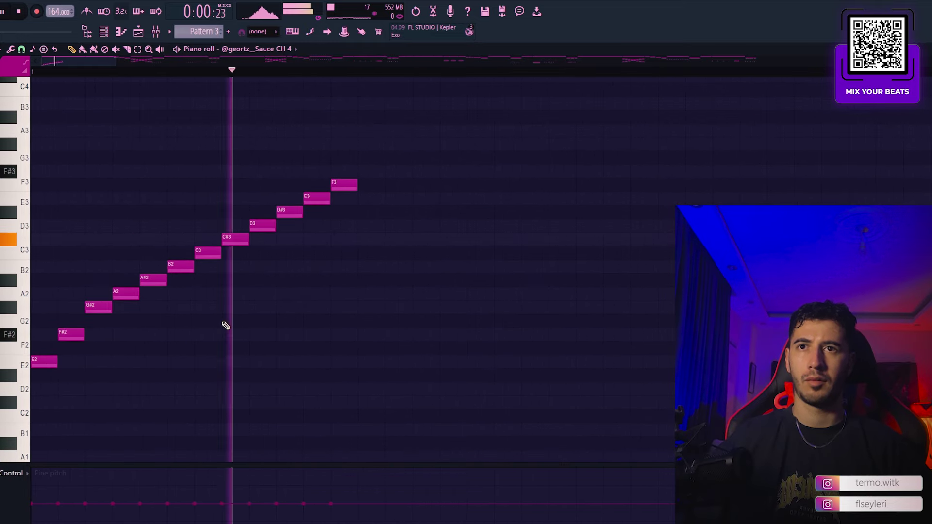
pyautogui.scroll(-2, 221, 324)
pyautogui.moveTo(277, 163); pyautogui.dragTo(230, 362)
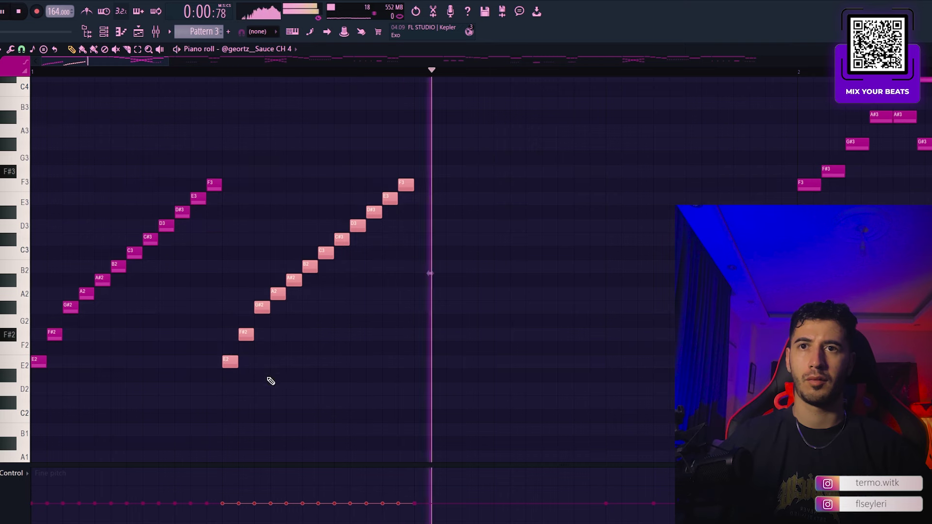
# - Ramp the note velocities upward from low to full across each of the two rising runs in bar 1
pyautogui.scroll(-2, 281, 372)
pyautogui.moveTo(252, 166); pyautogui.dragTo(136, 370)
pyautogui.click(14, 473)
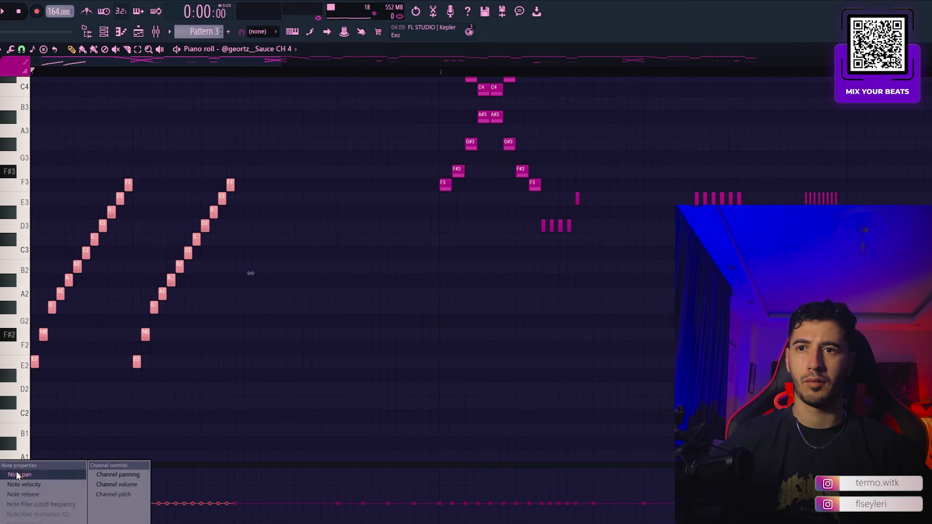
pyautogui.click(39, 495)
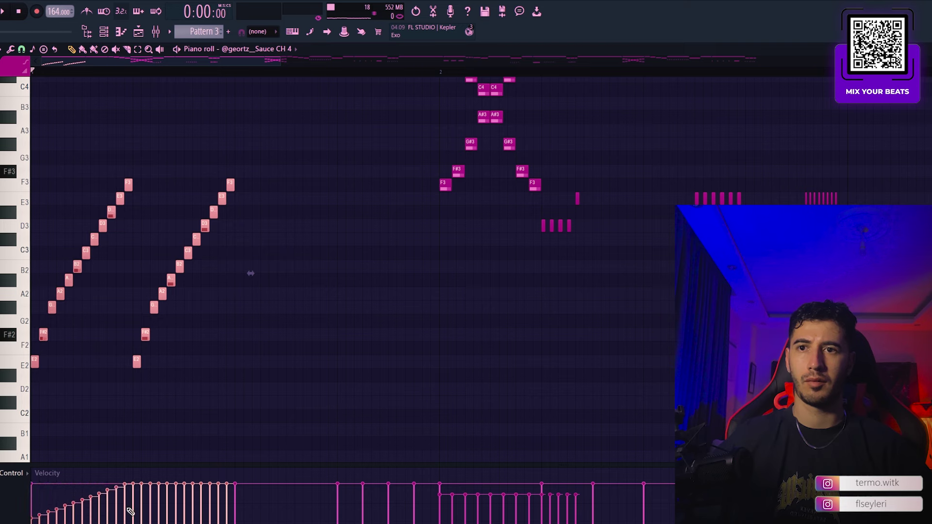
pyautogui.hotkey('ctrl', 'd')
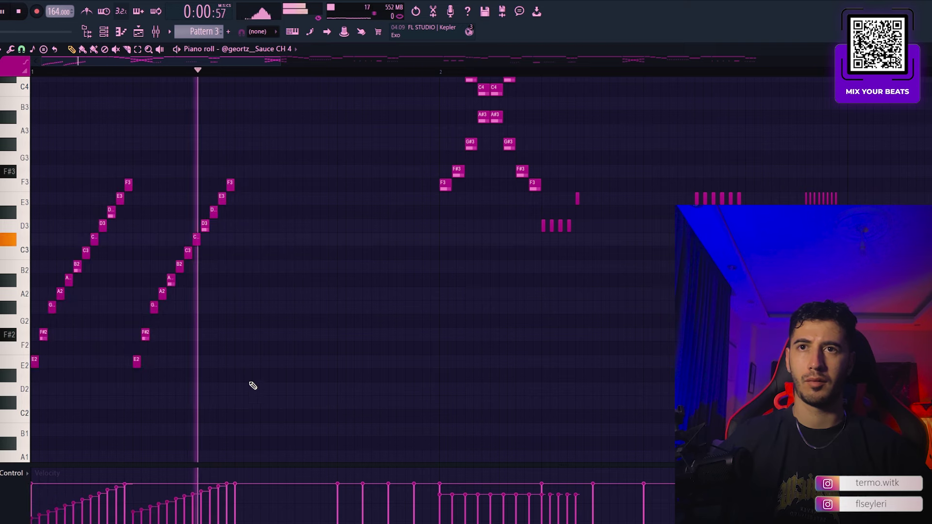
pyautogui.moveTo(273, 150); pyautogui.dragTo(30, 395)
pyautogui.press('space')
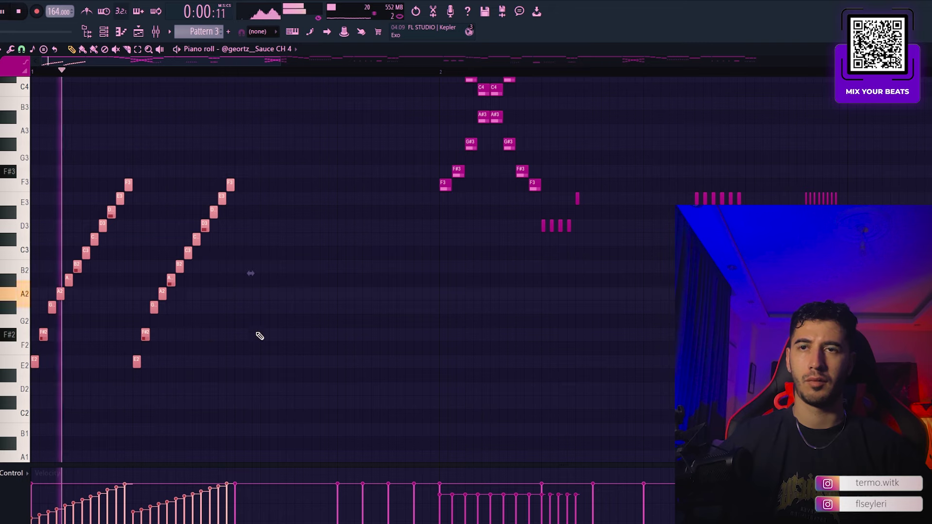
pyautogui.hotkey('ctrl', 'd')
# - Move both rising E2-to-F3 runs from bar 1 to the start of bar 5
pyautogui.scroll(-3, 294, 333)
pyautogui.press('space')
pyautogui.moveTo(131, 165); pyautogui.dragTo(8, 360)
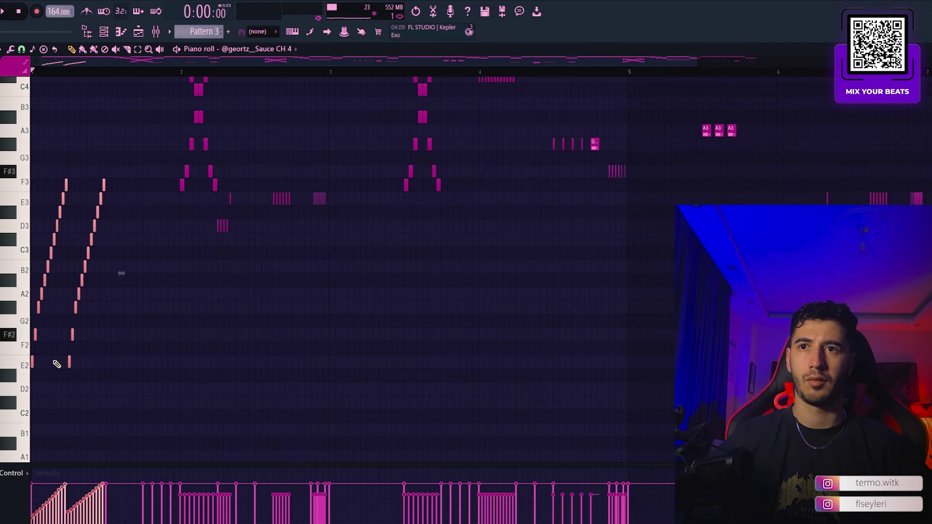
pyautogui.moveTo(68, 362); pyautogui.dragTo(271, 301)
pyautogui.scroll(6, 218, 302)
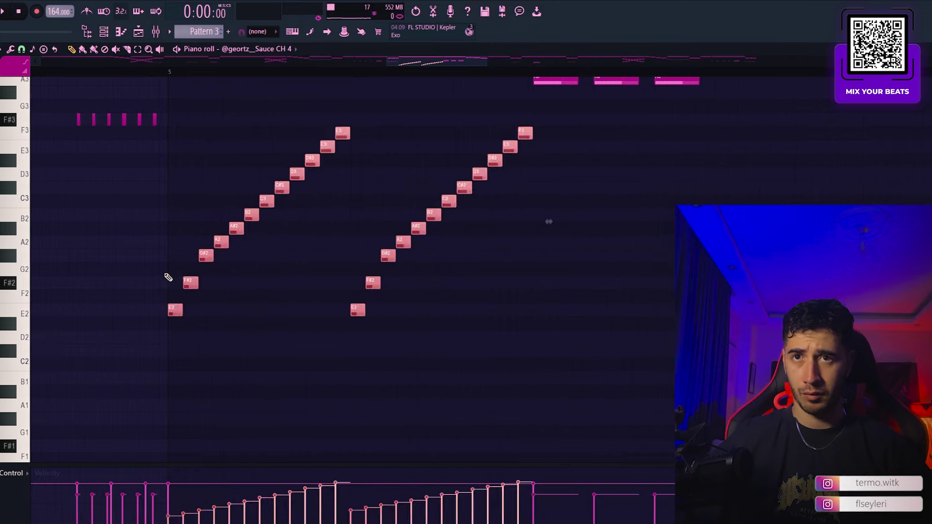
pyautogui.hotkey('ctrl', 'd')
# - Play the pattern from bar 5 to check the moved rising runs
pyautogui.click(172, 74)
pyautogui.press('space')
pyautogui.scroll(-6, 408, 294)
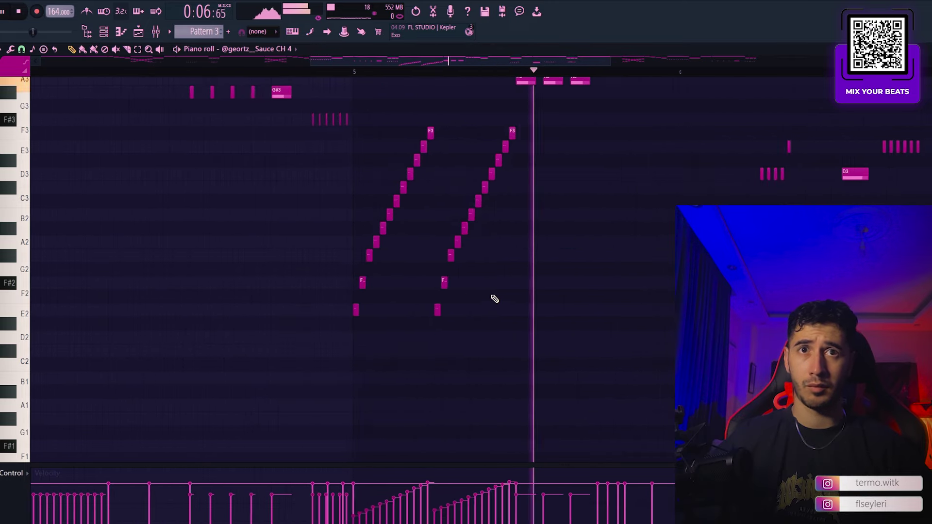
pyautogui.moveTo(593, 269); pyautogui.dragTo(441, 348)
pyautogui.scroll(-6, 464, 350)
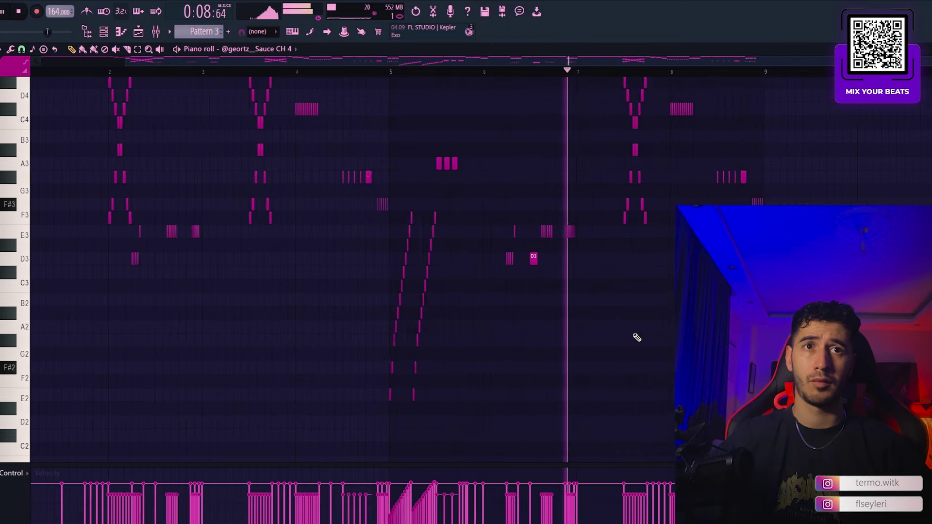
# - Duplicate the X-shaped roll on the third beat of bar 7 onto the fourth beat
pyautogui.scroll(3, 632, 333)
pyautogui.moveTo(670, 308); pyautogui.dragTo(562, 318)
pyautogui.scroll(3, 636, 277)
pyautogui.press('space')
pyautogui.moveTo(490, 260); pyautogui.dragTo(404, 82)
pyautogui.scroll(3, 448, 154)
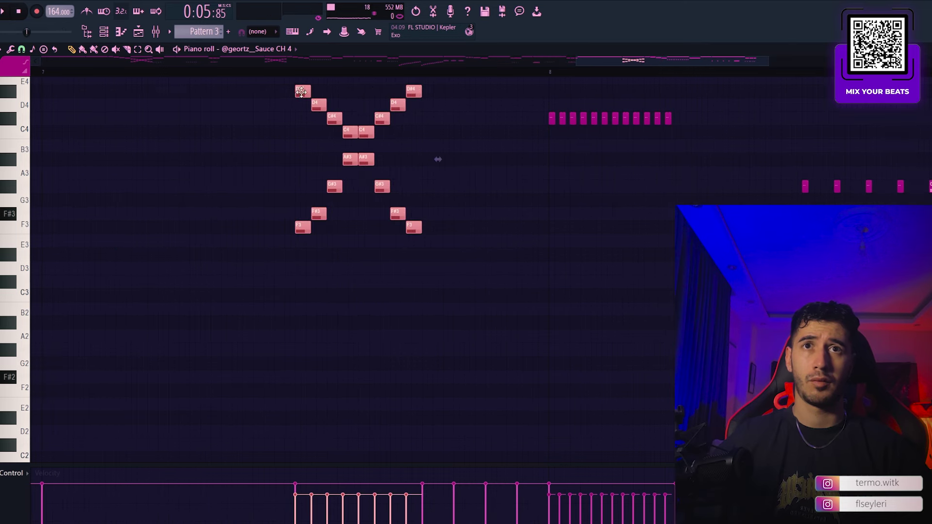
pyautogui.moveTo(302, 92); pyautogui.dragTo(422, 93)
pyautogui.press('space')
pyautogui.hotkey('ctrl', 'd')
pyautogui.scroll(3, 574, 187)
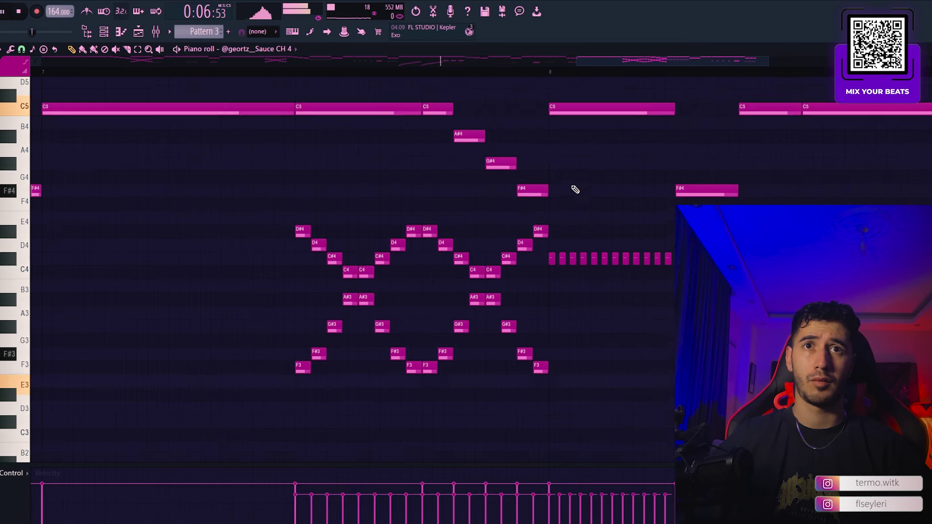
# - Lower the velocities of the copied X-shaped roll on the fourth beat of bar 7
pyautogui.scroll(1, 575, 189)
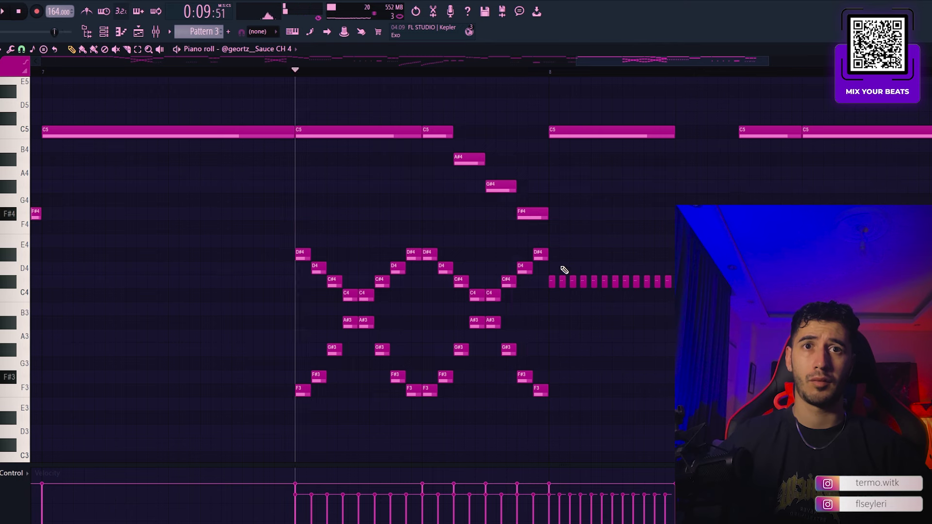
pyautogui.scroll(-3, 562, 270)
pyautogui.scroll(4, 563, 316)
pyautogui.press('space')
pyautogui.moveTo(539, 409); pyautogui.dragTo(384, 234)
pyautogui.hotkey('ctrl', 'd')
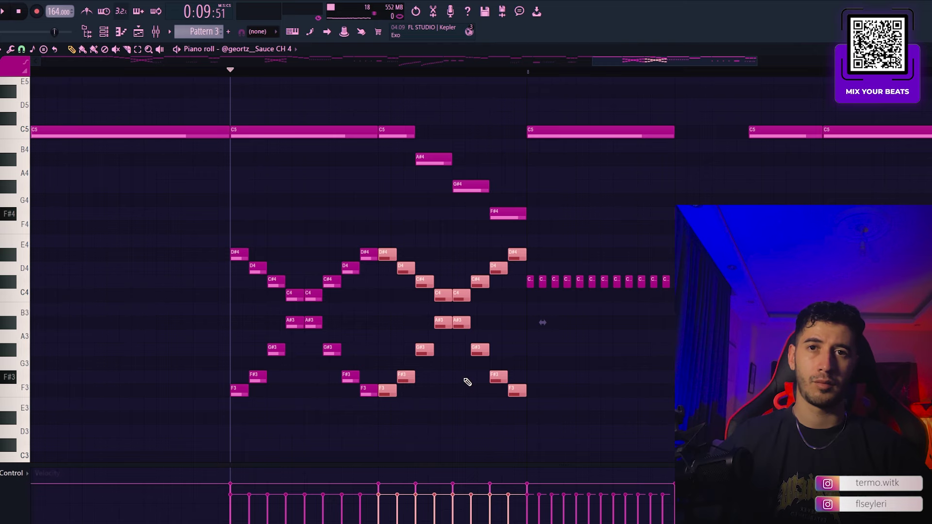
pyautogui.press('space')
# - Play through the eight bars to review the doubled X-shaped roll and the other rolls
pyautogui.scroll(-4, 602, 378)
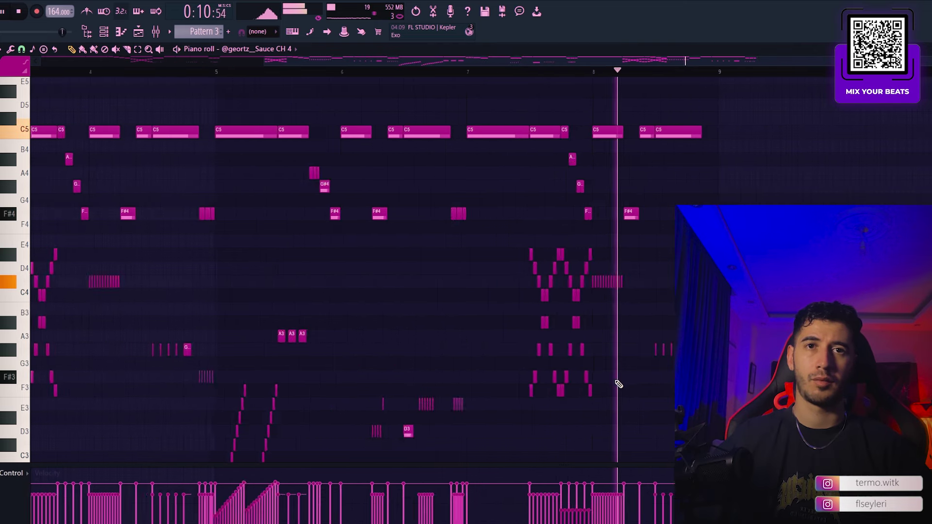
pyautogui.scroll(4, 721, 291)
pyautogui.press('space')
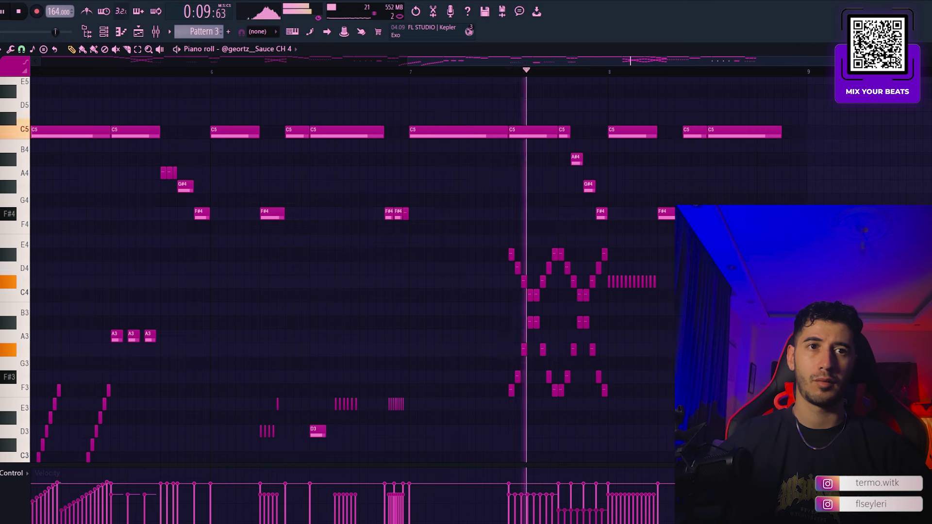
pyautogui.scroll(3, 340, 267)
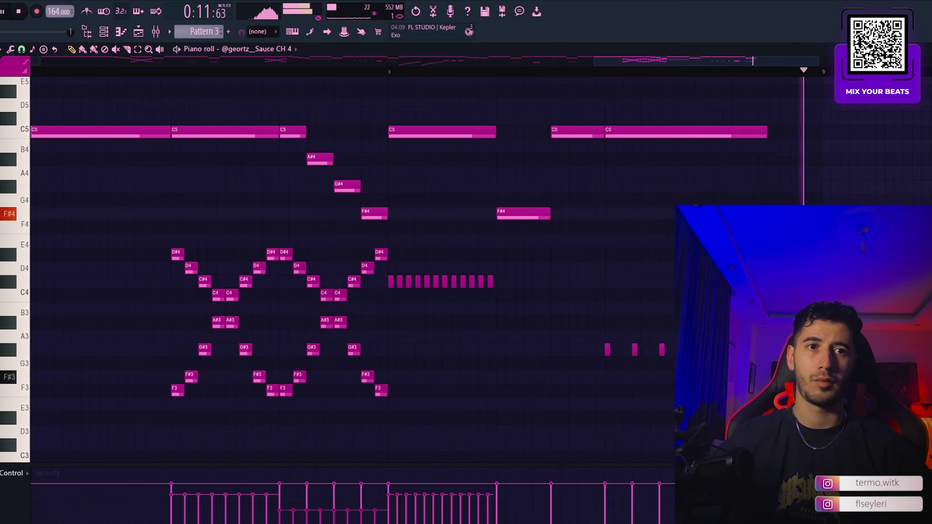
pyautogui.scroll(-4, 340, 267)
pyautogui.scroll(3, 339, 267)
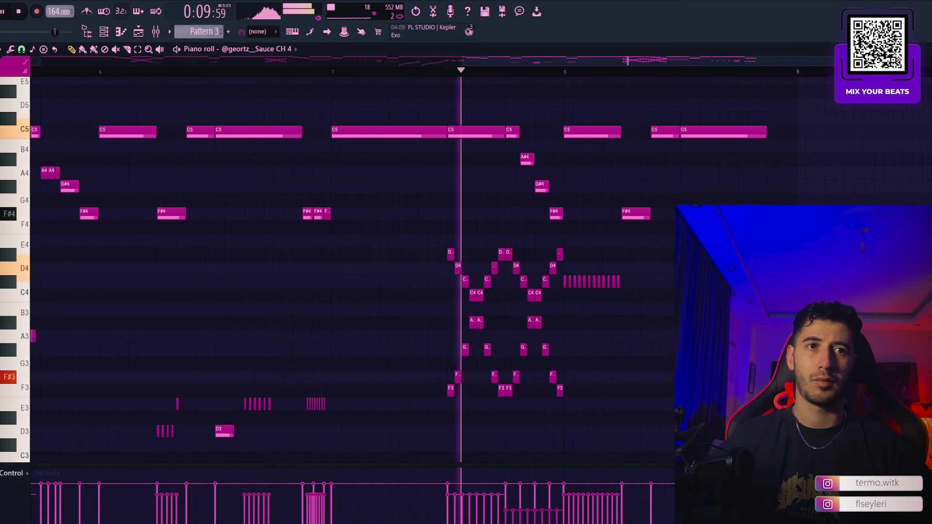
pyautogui.scroll(-3, 636, 312)
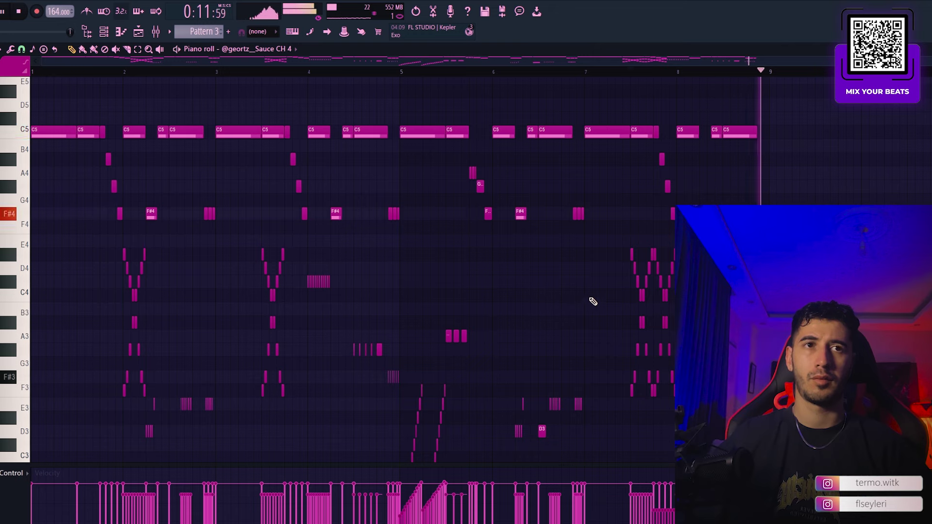
pyautogui.scroll(-3, 217, 304)
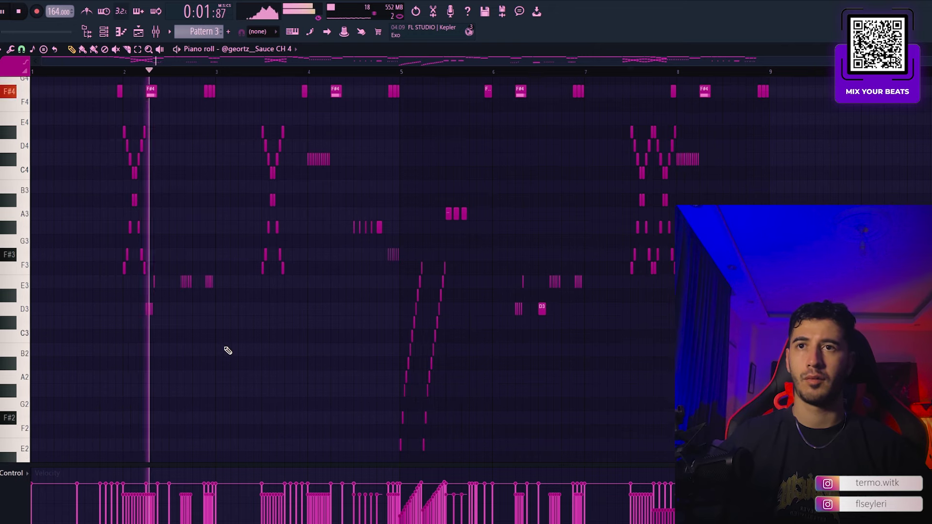
pyautogui.scroll(4, 233, 352)
pyautogui.scroll(-3, 247, 352)
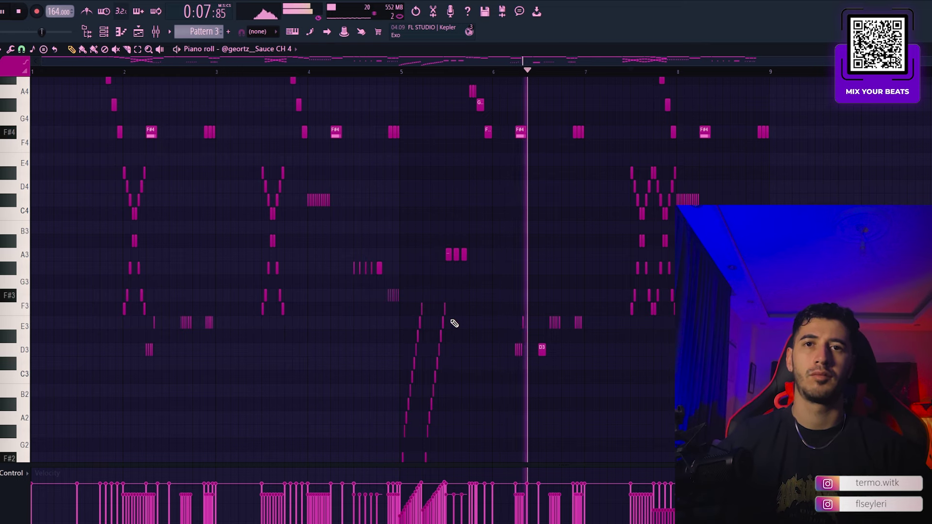
pyautogui.scroll(4, 447, 321)
# - Add a four-note rising run from G#2 to B2 beneath the end of the first rising run in bar 5
pyautogui.press('space')
pyautogui.press('space')
pyautogui.scroll(2, 370, 315)
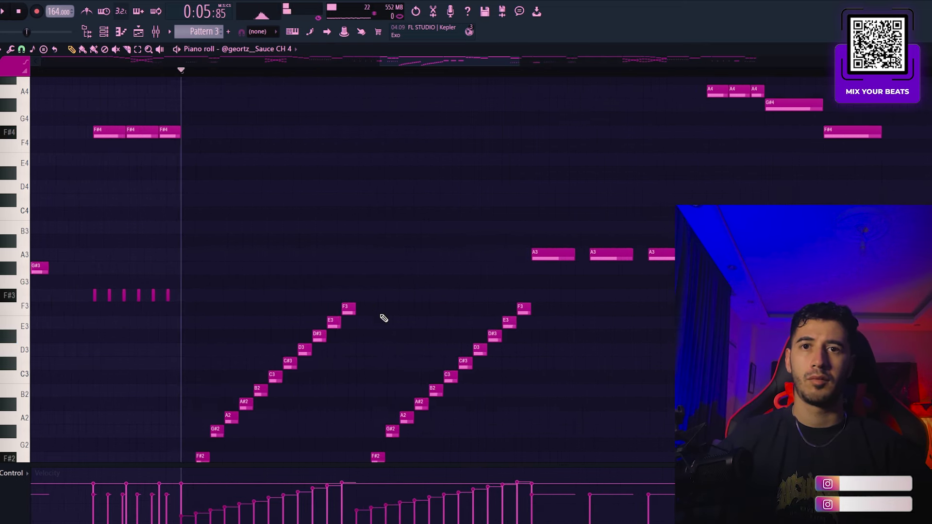
pyautogui.moveTo(448, 372); pyautogui.dragTo(483, 272)
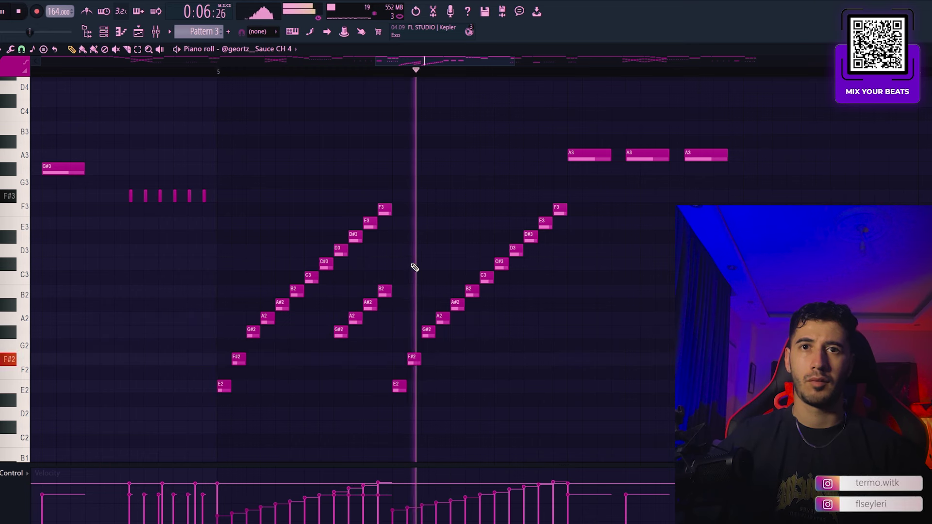
# - Try a copy of the four-note run beneath the middle of the first rising run, starting at G#2 and then E2
pyautogui.moveTo(392, 272); pyautogui.dragTo(357, 321)
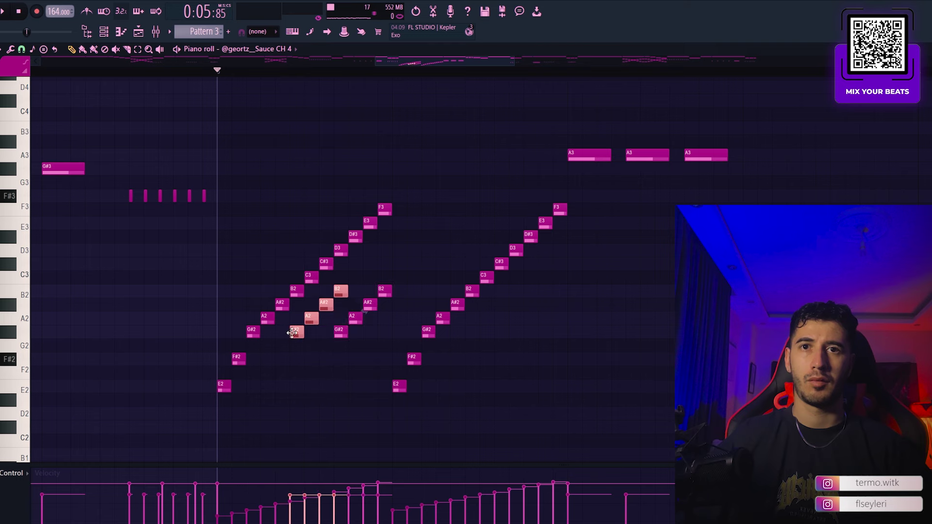
pyautogui.press('space')
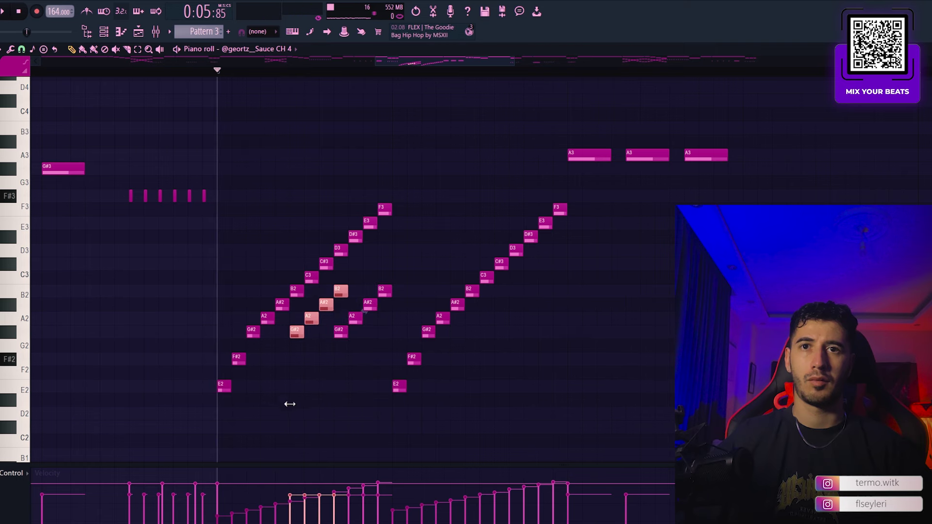
pyautogui.press('space')
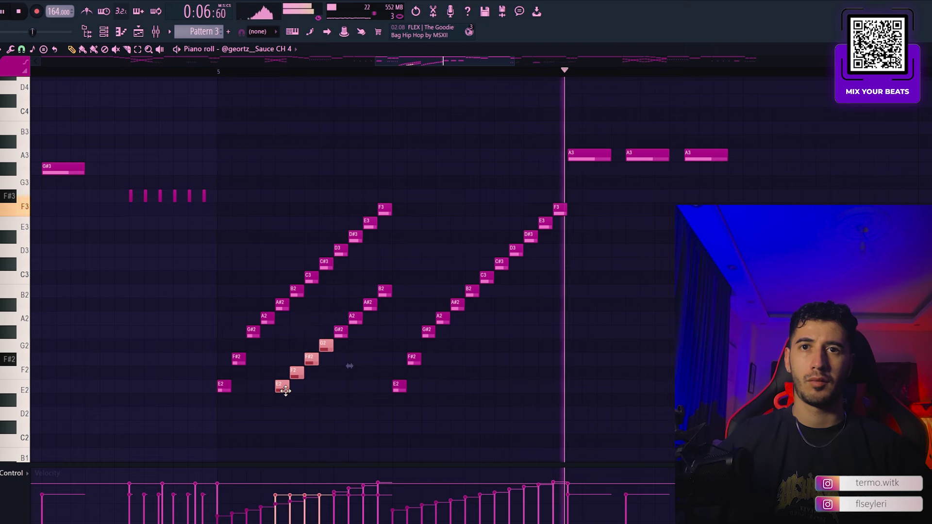
pyautogui.press('space')
# - Place a copy of the four-note run beneath the second rising run in bar 5, rising from F2 to G#2
pyautogui.press('space')
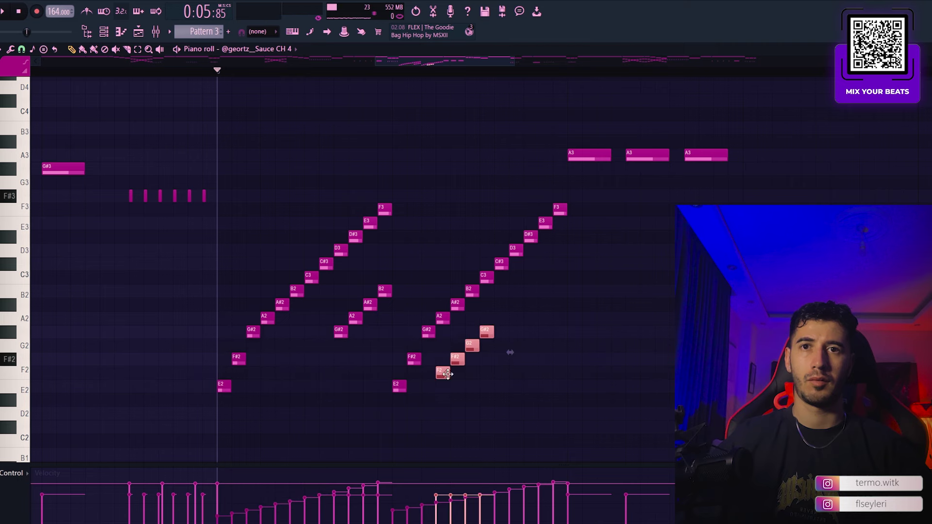
pyautogui.press('space')
pyautogui.press('space')
pyautogui.moveTo(459, 373); pyautogui.dragTo(472, 370)
pyautogui.press('space')
pyautogui.press('space')
# - Lower the velocities of both four-note runs in bar 5
pyautogui.moveTo(533, 325); pyautogui.dragTo(472, 387)
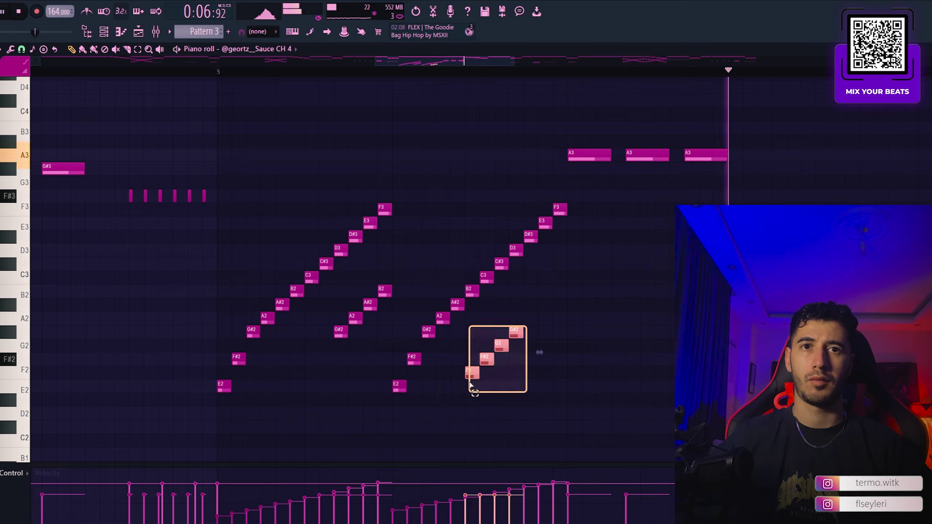
pyautogui.moveTo(394, 285); pyautogui.dragTo(333, 346)
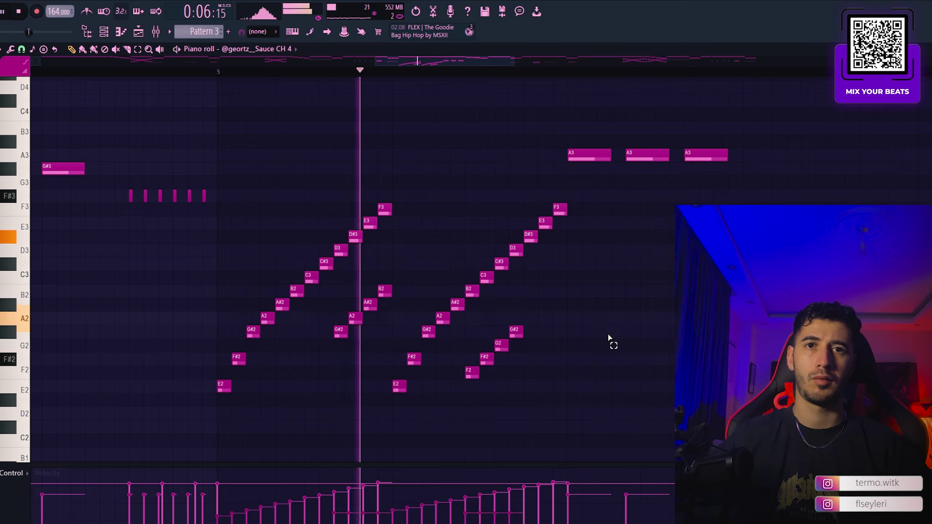
pyautogui.scroll(-5, 614, 339)
pyautogui.scroll(8, 621, 342)
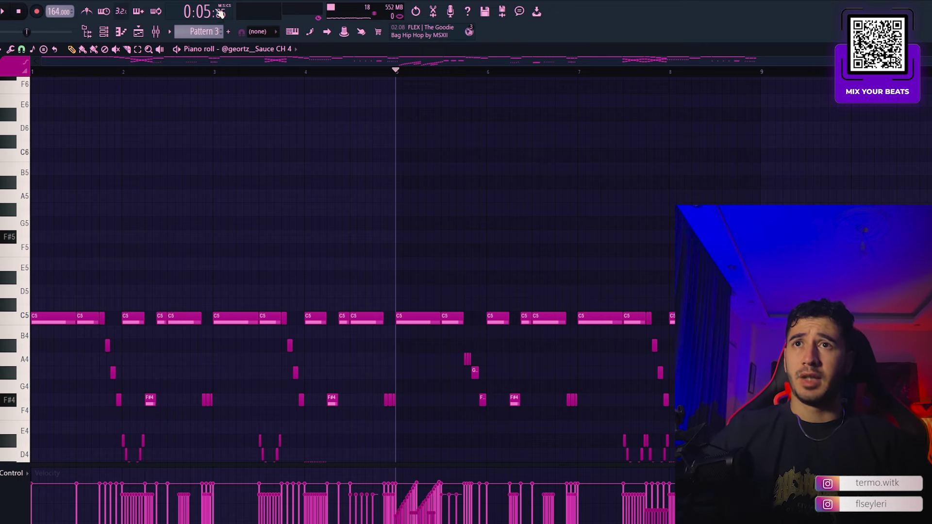
pyautogui.click(104, 32)
pyautogui.click(672, 220)
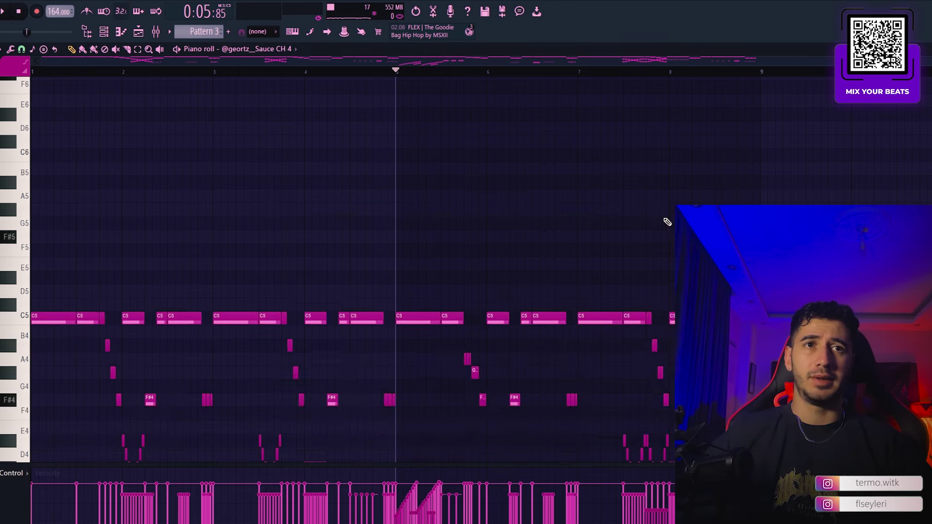
# - Review the rising runs and the rest of the hi-hat notes across all eight bars
pyautogui.scroll(-10, 534, 233)
pyautogui.scroll(4, 480, 194)
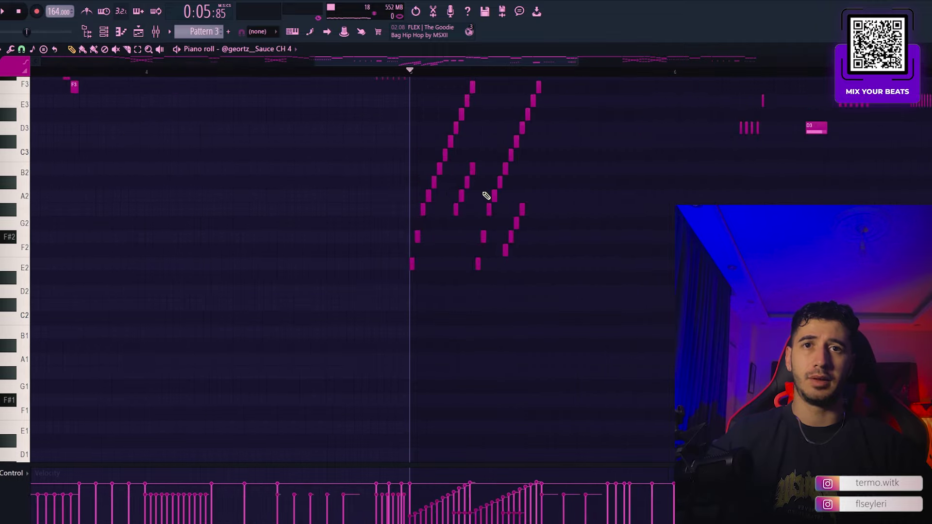
pyautogui.scroll(1, 463, 201)
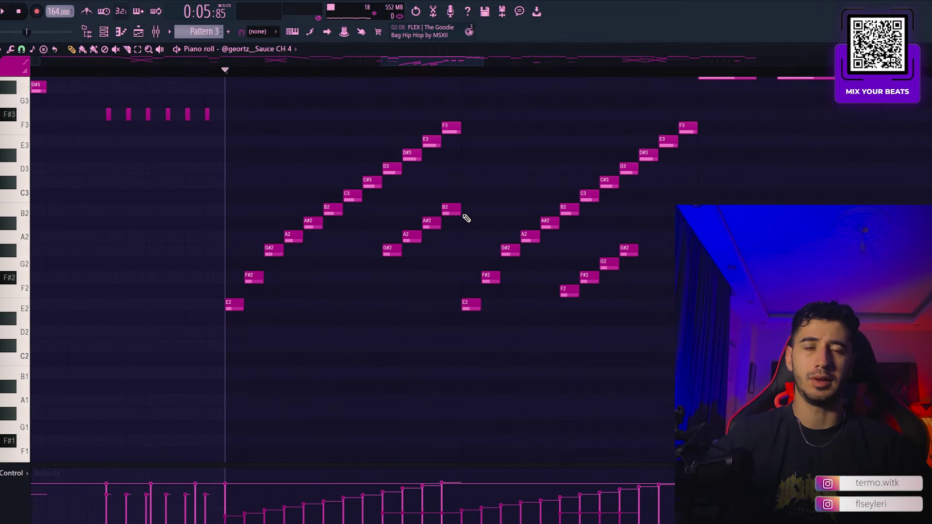
pyautogui.scroll(8, 466, 218)
pyautogui.scroll(-3, 467, 218)
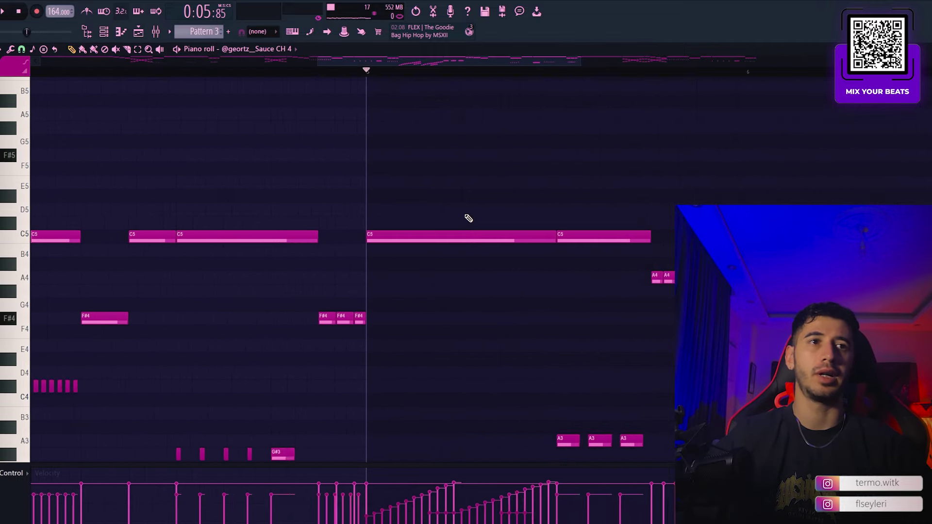
pyautogui.scroll(-2, 468, 218)
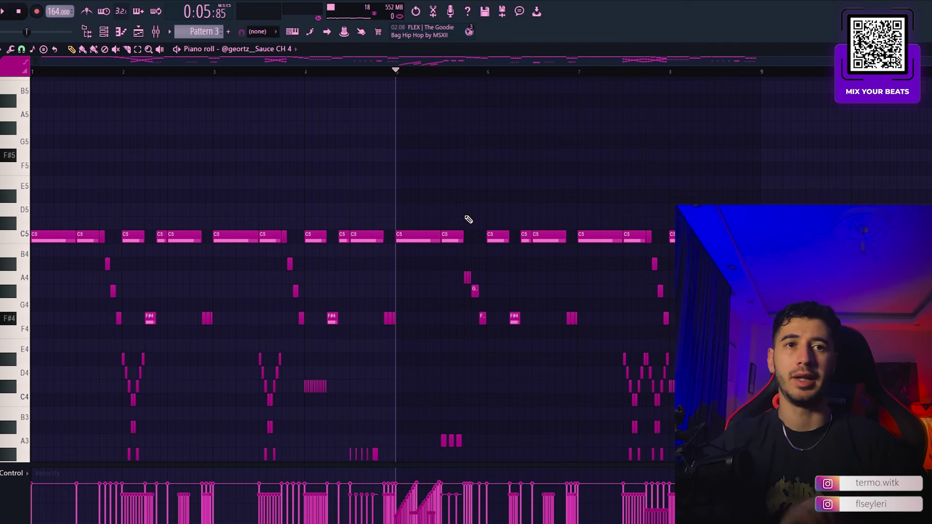
pyautogui.scroll(-6, 468, 220)
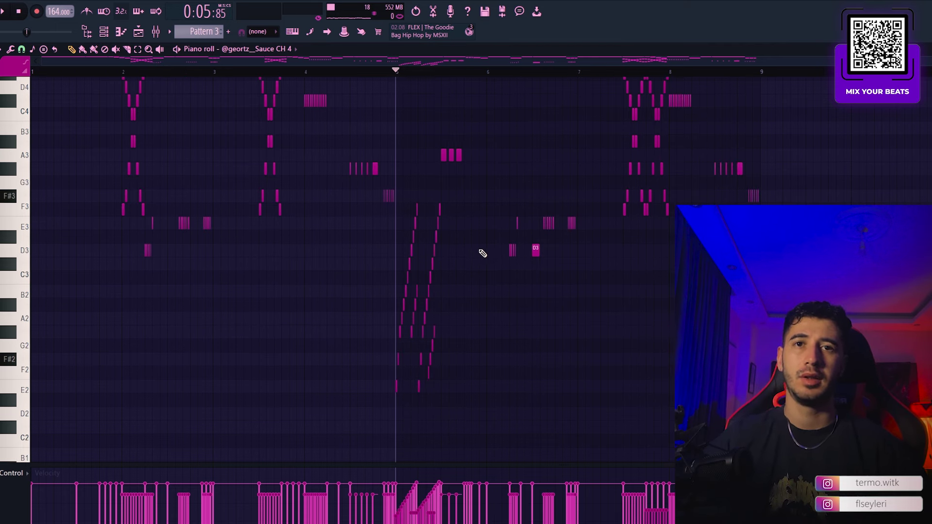
pyautogui.scroll(1, 482, 253)
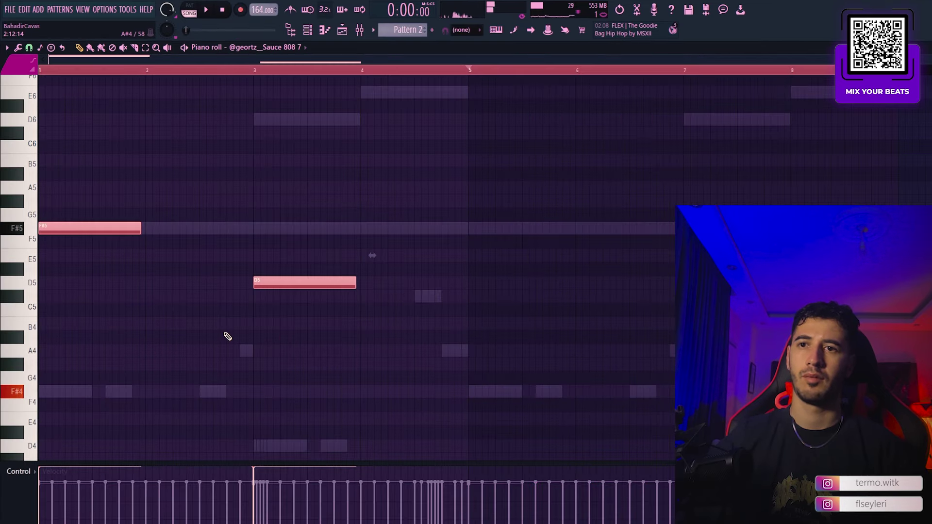
# - Play back the 808 pattern and shorten the first F#5 note in bar 1 to a length of 0:06:08
pyautogui.press('space')
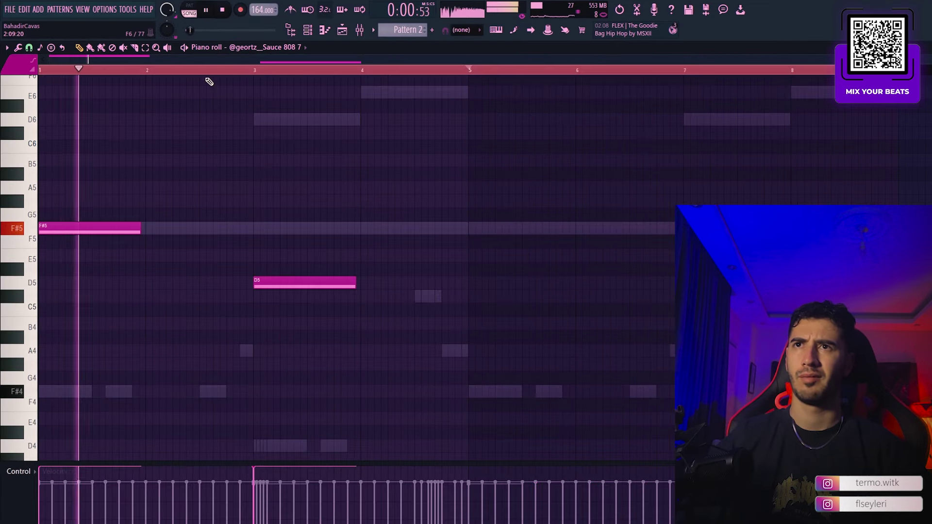
pyautogui.press('space')
pyautogui.press('space')
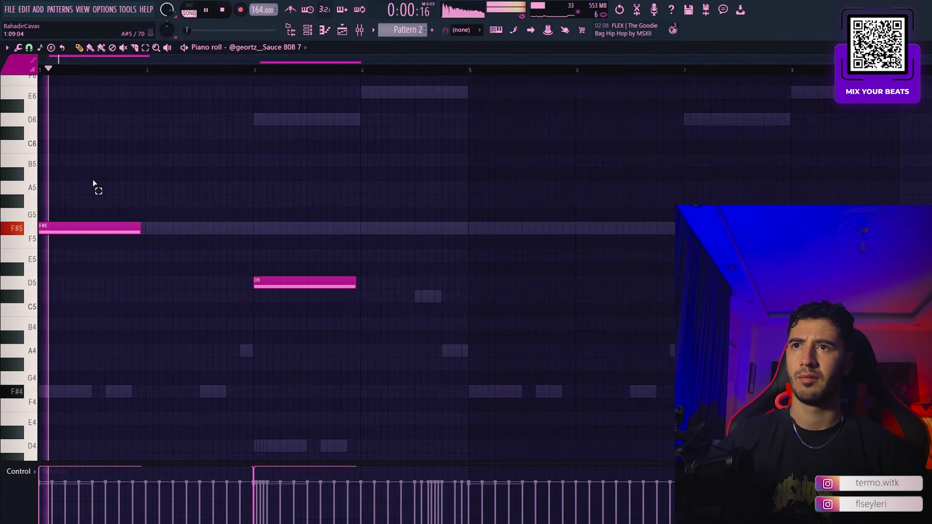
pyautogui.scroll(1, 85, 209)
pyautogui.scroll(2, 145, 241)
pyautogui.press('space')
pyautogui.moveTo(202, 273); pyautogui.dragTo(107, 275)
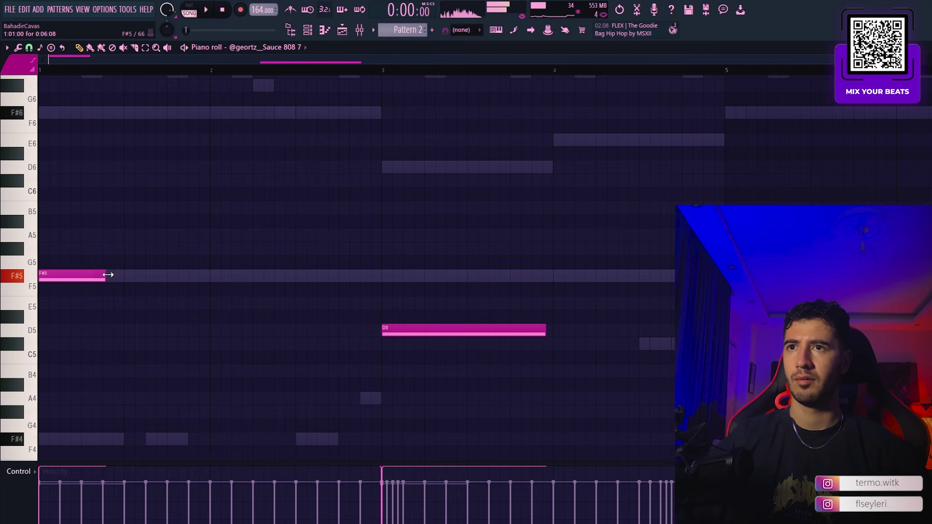
pyautogui.scroll(2, 107, 275)
pyautogui.press('space')
# - Place a second F#5 note at 1:07:00, directly after the first one, and trim it to six steps
pyautogui.rightClick(156, 277)
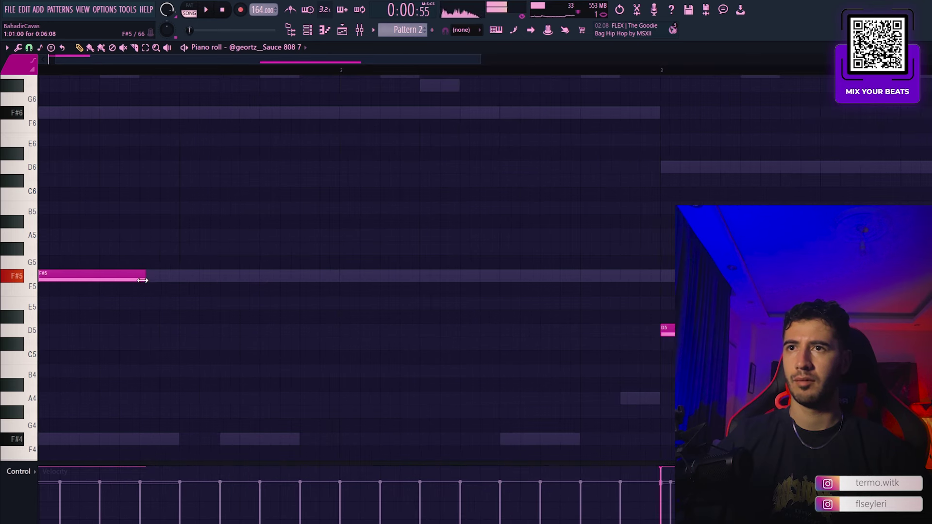
pyautogui.rightClick(143, 278)
pyautogui.press('space')
pyautogui.middleClick(160, 236)
pyautogui.click(179, 250)
pyautogui.click(142, 273)
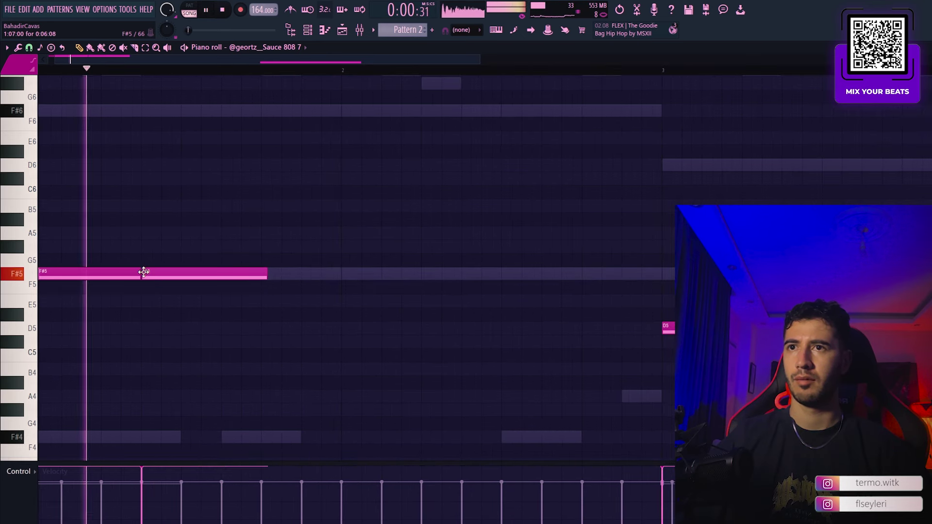
pyautogui.moveTo(167, 245); pyautogui.dragTo(167, 247)
pyautogui.press('space')
pyautogui.moveTo(267, 274); pyautogui.dragTo(260, 275)
pyautogui.press('space')
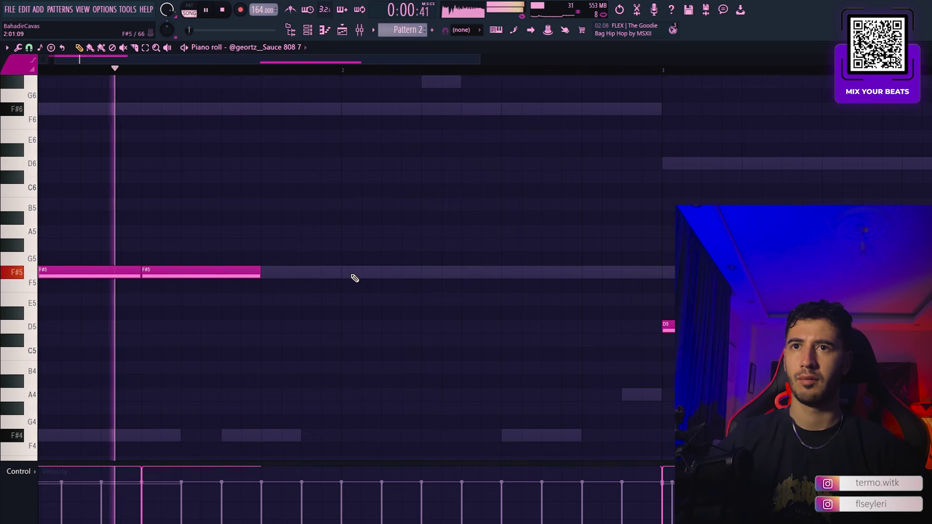
# - Add a six-step F#5 note at 2:03:00 in the 808 and slice it after its first two steps
pyautogui.press('space')
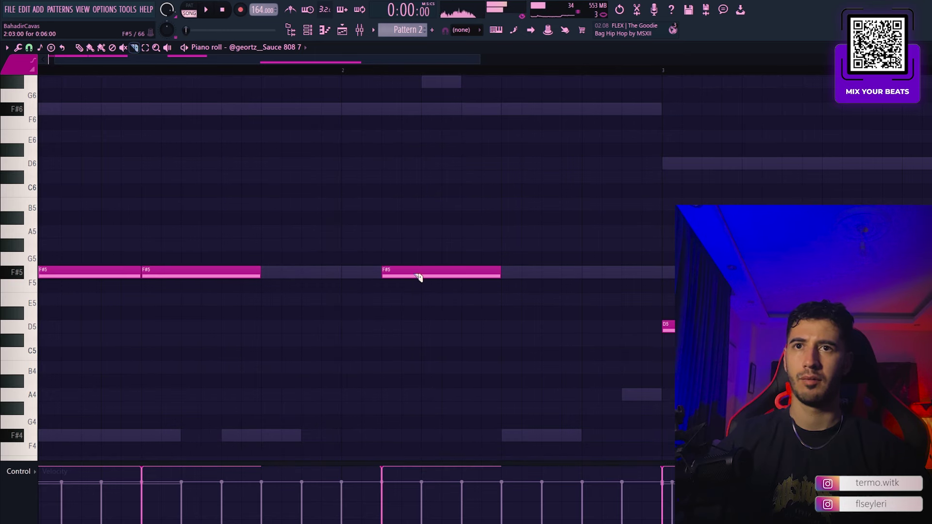
pyautogui.moveTo(431, 262); pyautogui.dragTo(431, 286)
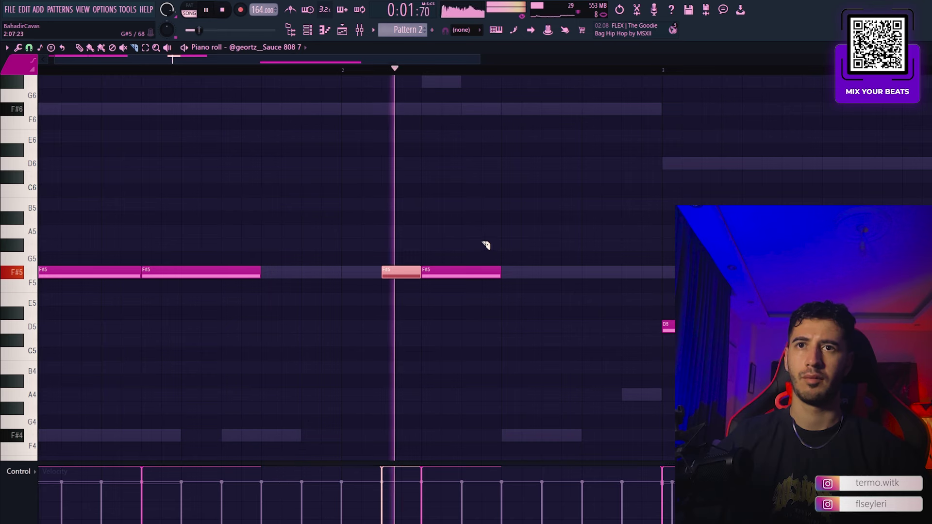
pyautogui.middleClick(510, 241)
pyautogui.click(526, 258)
pyautogui.scroll(-2, 611, 270)
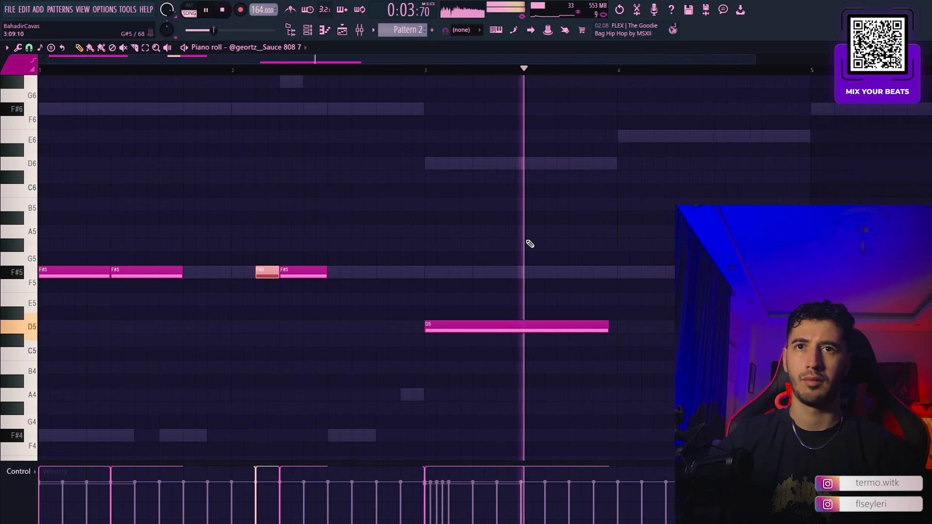
pyautogui.hotkey('ctrl', 'd')
# - Add a six-step E5 note to the 808 at 4:09:00, in the second half of bar 4
pyautogui.moveTo(781, 308); pyautogui.dragTo(608, 330)
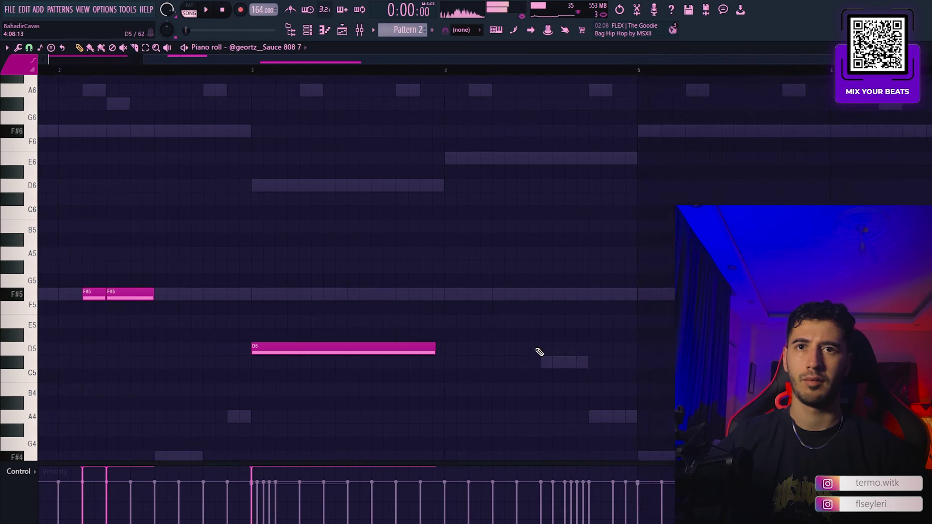
pyautogui.scroll(5, 604, 266)
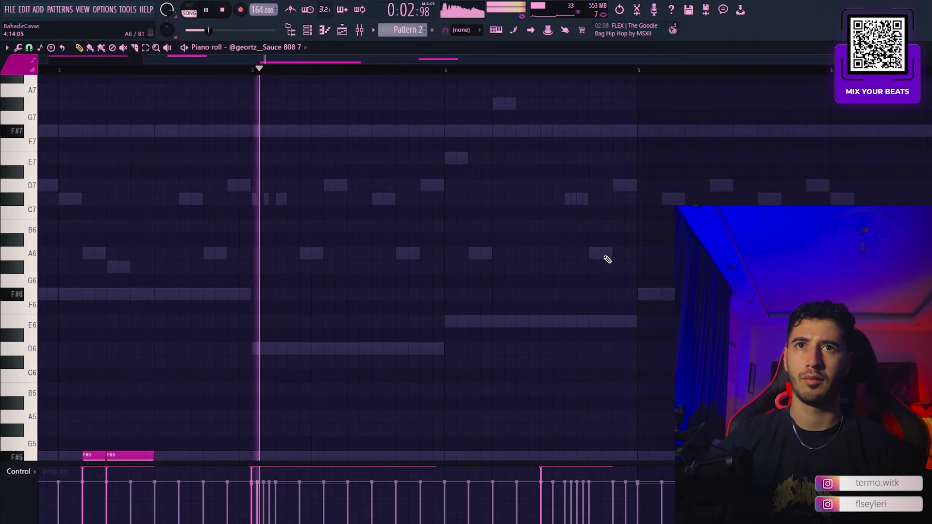
pyautogui.scroll(-5, 608, 262)
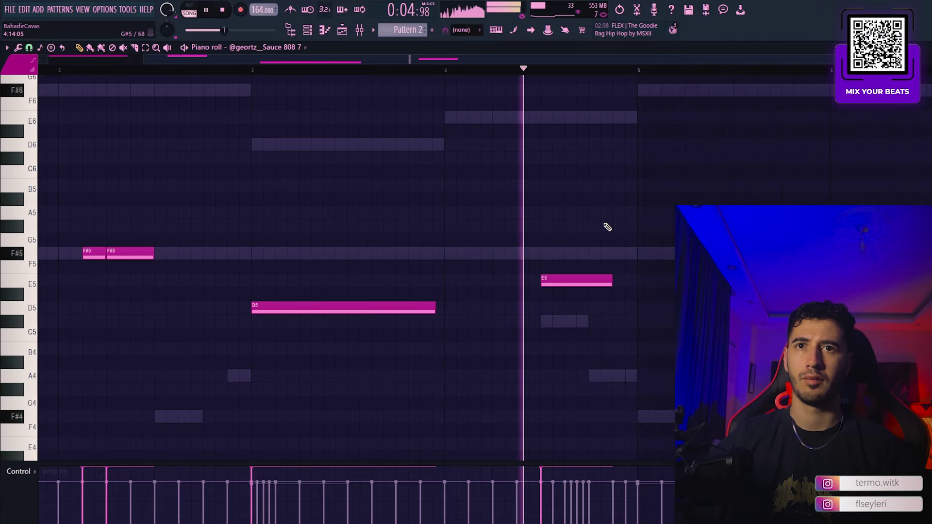
pyautogui.scroll(3, 571, 291)
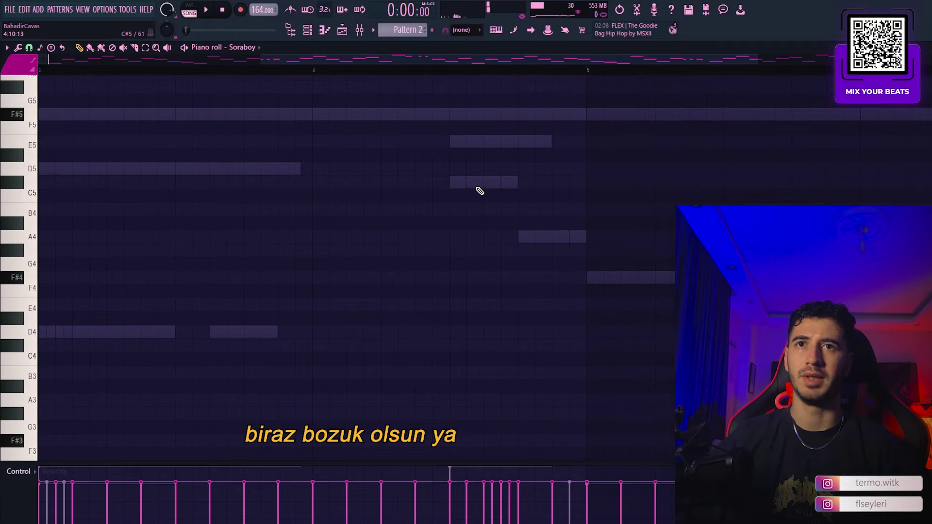
# - Switch to the Bass channel and try its three repeated C#5 notes in bar 4 at E5 during playback
pyautogui.click(477, 188)
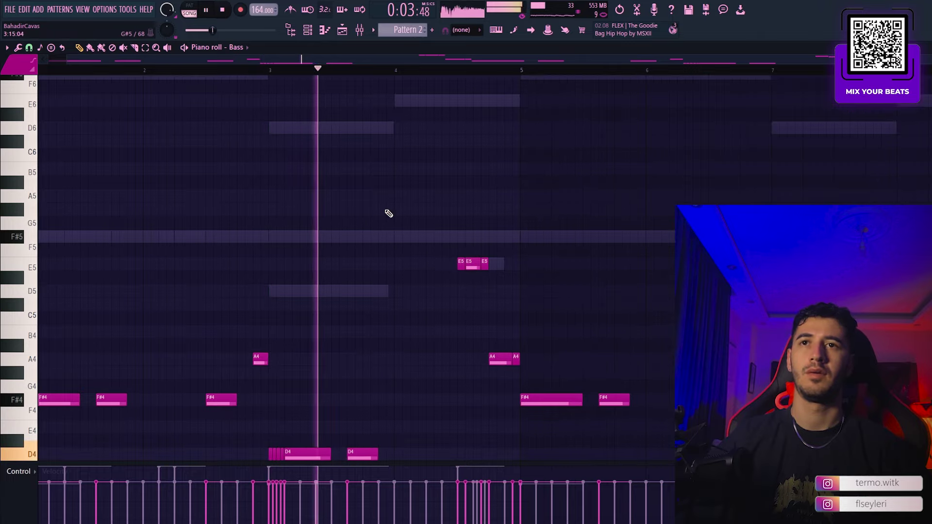
pyautogui.scroll(3, 447, 197)
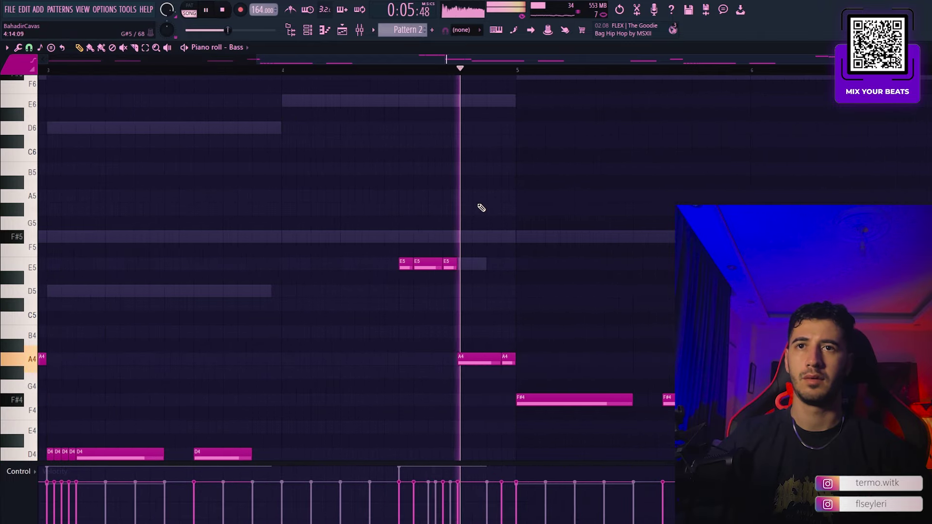
pyautogui.scroll(-2, 478, 205)
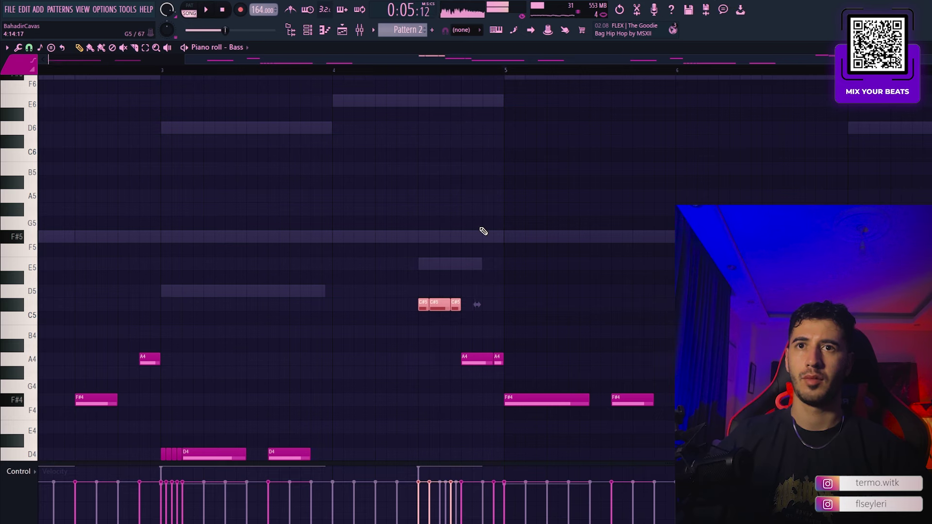
pyautogui.scroll(3, 483, 231)
pyautogui.scroll(1, 484, 231)
pyautogui.press('Up')
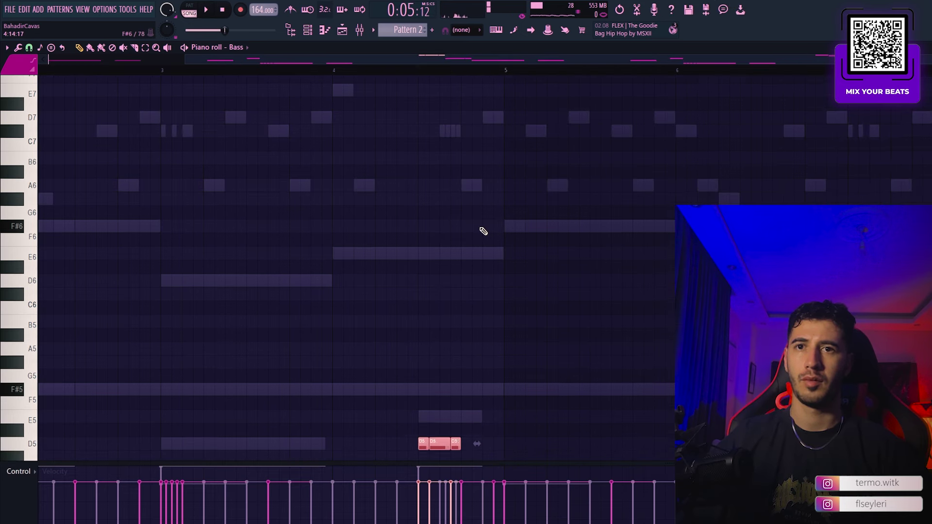
pyautogui.press('space')
pyautogui.scroll(-6, 482, 225)
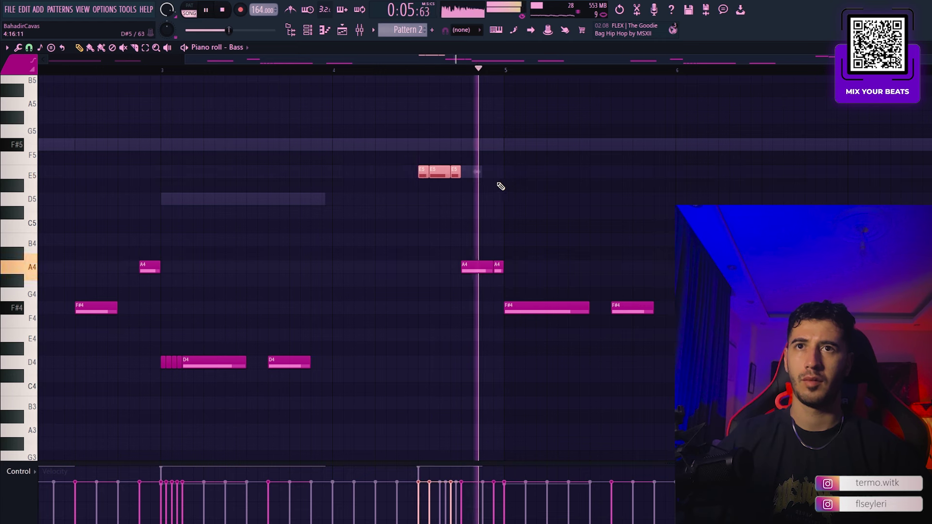
# - Compare the three repeated Bass notes in bar 4 at C#5 and D5
pyautogui.press('Down')
pyautogui.press('Down')
pyautogui.press('Down')
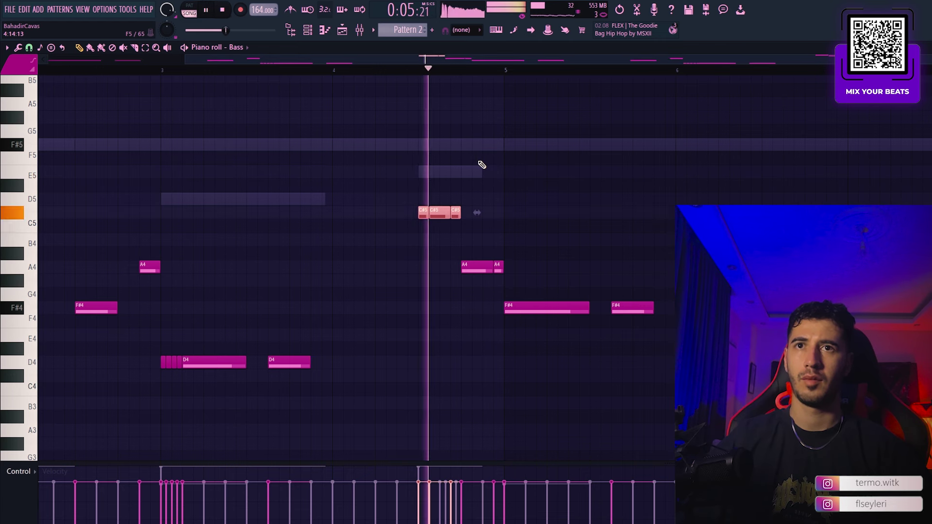
pyautogui.press('space')
pyautogui.press('Up')
pyautogui.press('Up')
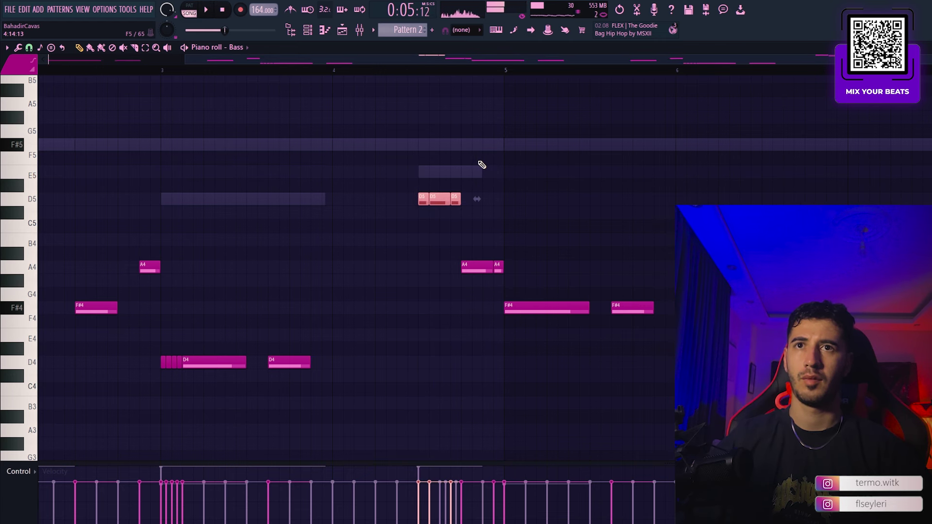
# - Return to the 808 channel, lower its E5 note in bar 4 to C#5 and play the pattern
pyautogui.doubleClick(461, 171)
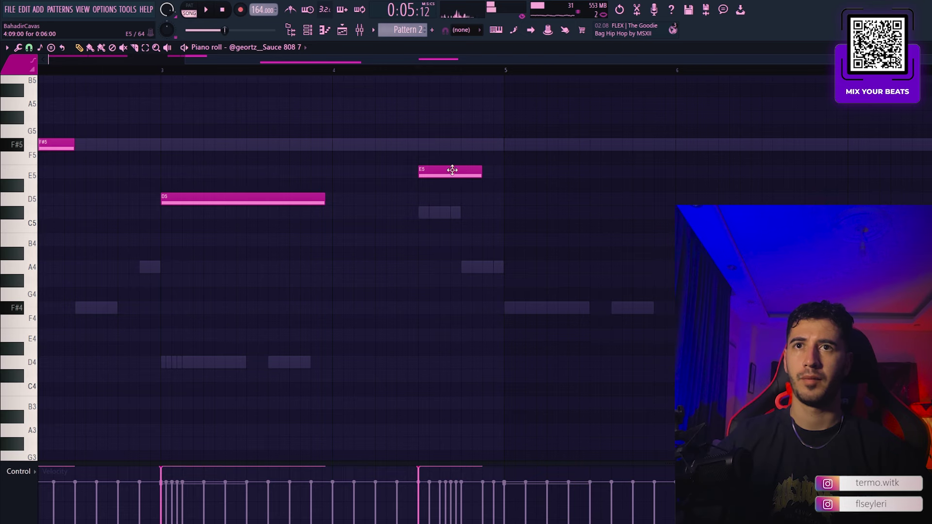
pyautogui.press('space')
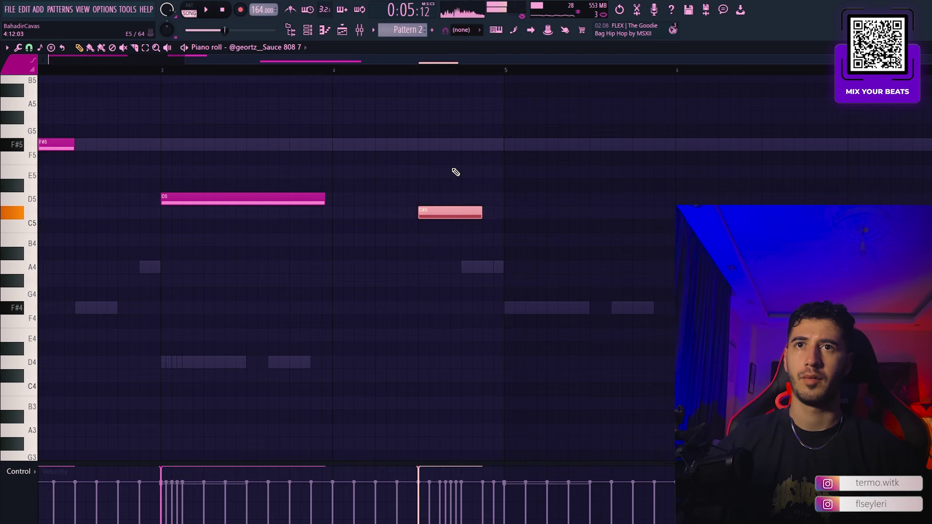
pyautogui.keyDown('ctrl'); pyautogui.scroll(-2, 366, 119); pyautogui.keyUp('ctrl')
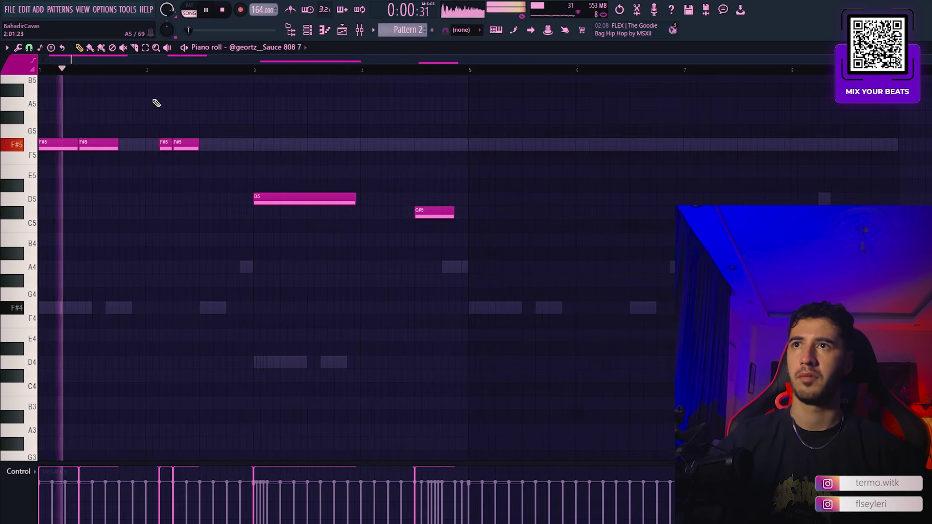
pyautogui.keyDown('ctrl'); pyautogui.scroll(2, 199, 230); pyautogui.keyUp('ctrl')
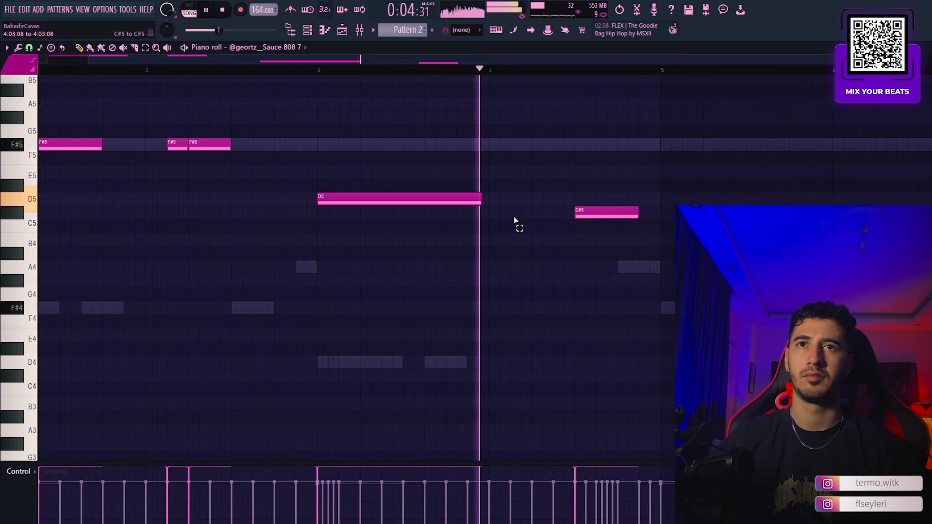
pyautogui.press('space')
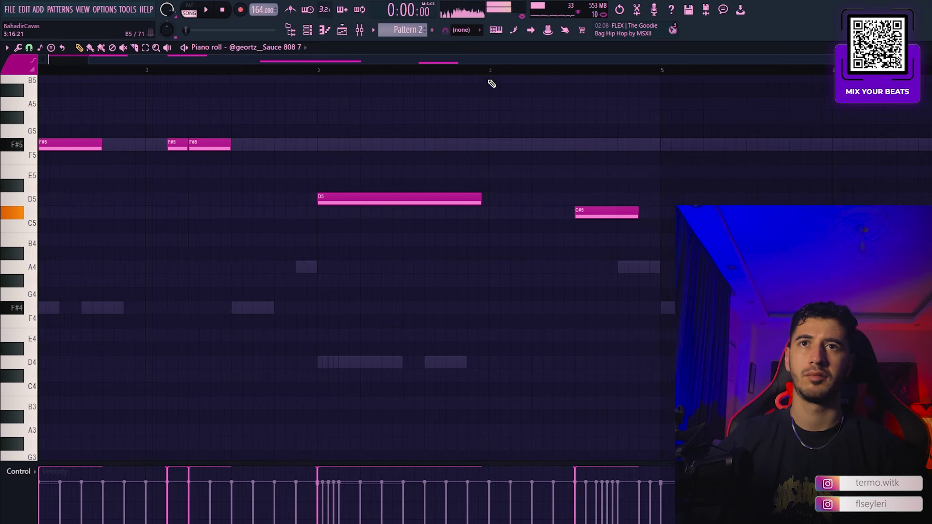
# - Replace the 808's C#5 note in bar 4 with an E5 note at 4:13:00 that ends at bar 5
pyautogui.click(489, 70)
pyautogui.press('space')
pyautogui.press('space')
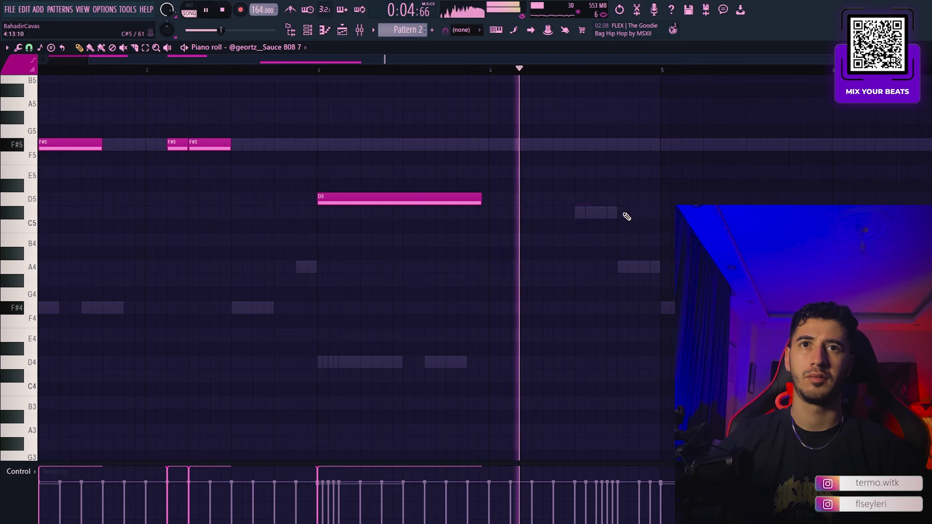
pyautogui.scroll(3, 630, 219)
pyautogui.moveTo(642, 203); pyautogui.dragTo(642, 285)
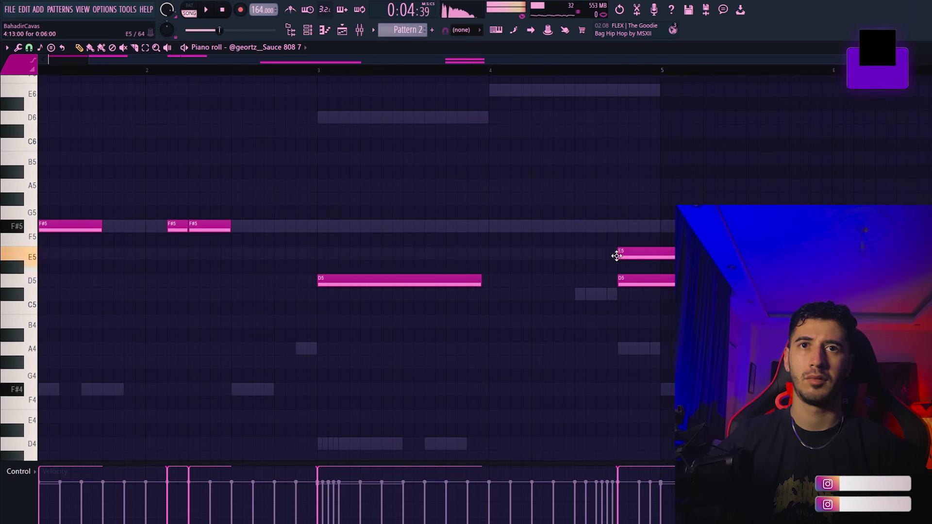
pyautogui.rightClick(650, 279)
pyautogui.press('space')
pyautogui.moveTo(680, 254); pyautogui.dragTo(660, 254)
pyautogui.scroll(-1, 677, 265)
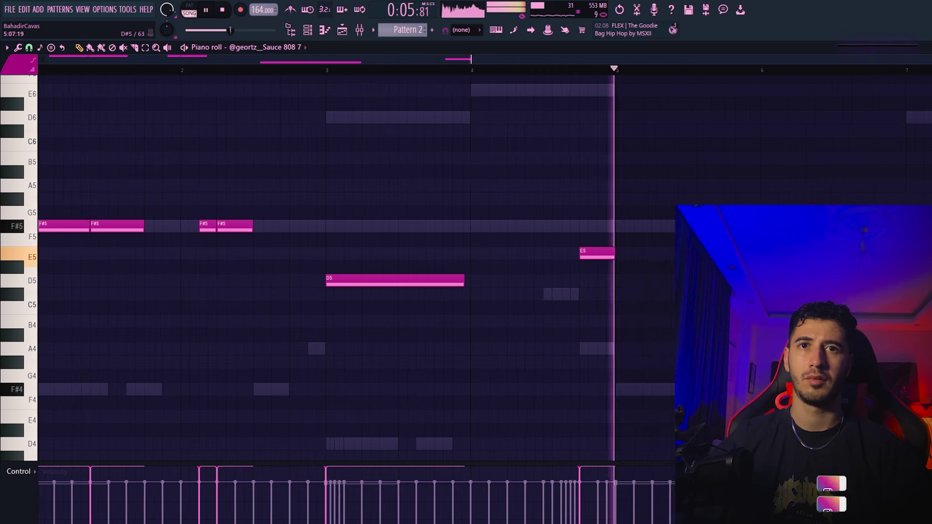
# - Check the Bass channel's notes in bar 4, return to the 808 channel and delete its E5 note in bar 4
pyautogui.press('space')
pyautogui.scroll(3, 601, 302)
pyautogui.rightClick(527, 352)
pyautogui.rightClick(527, 353)
pyautogui.scroll(-1, 536, 358)
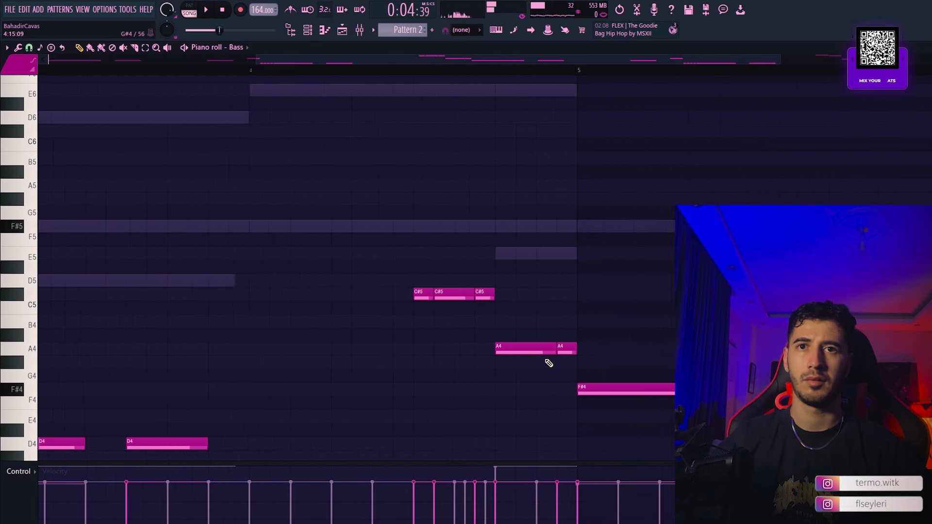
pyautogui.scroll(-1, 537, 273)
pyautogui.doubleClick(542, 254)
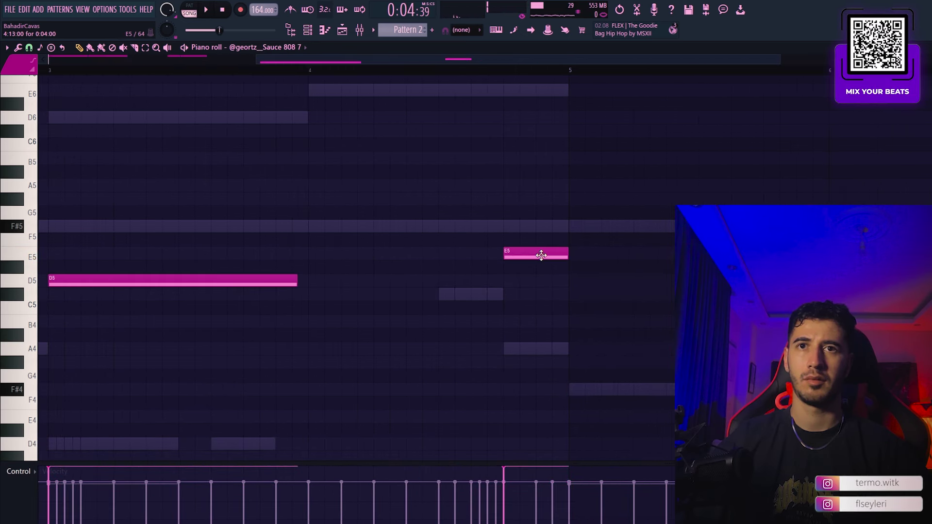
pyautogui.scroll(-2, 398, 189)
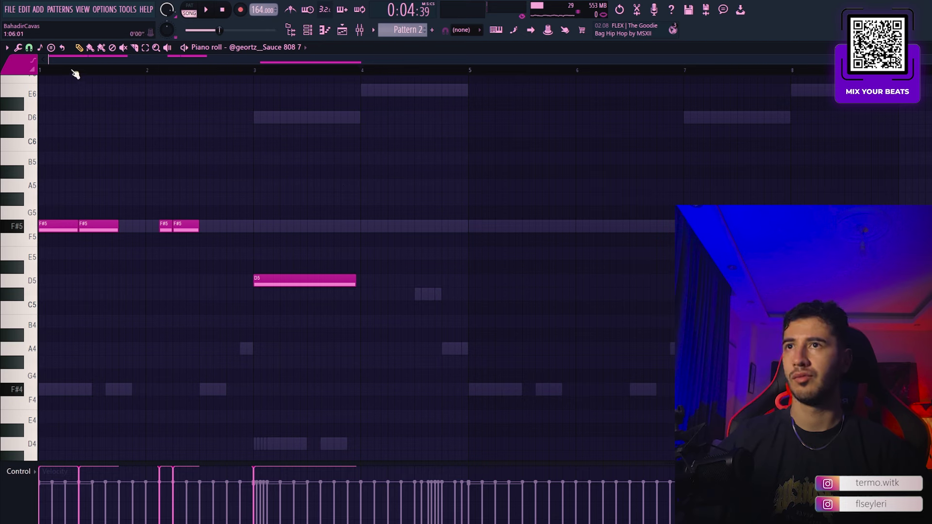
# - Play the 808 line and duplicate all its notes from bars 1–4 into bars 5–8
pyautogui.press('space')
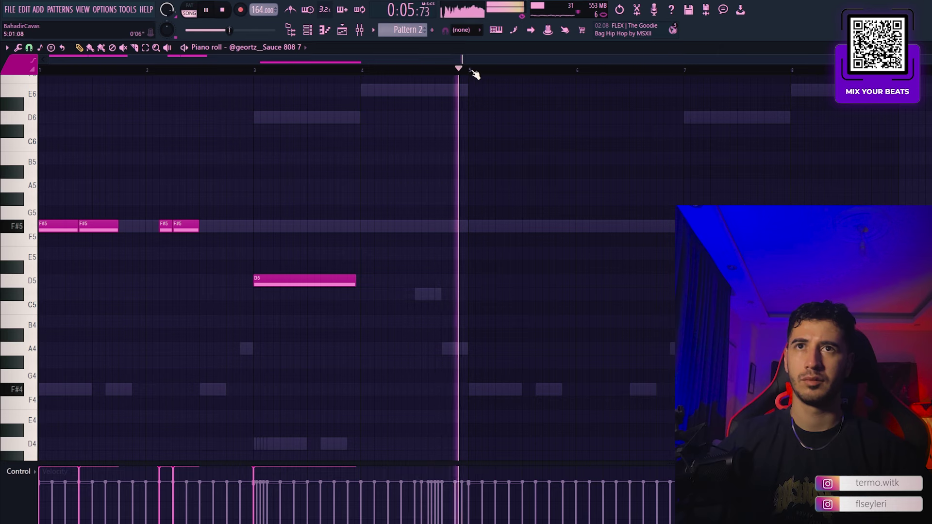
pyautogui.hotkey('ctrl', 'a')
pyautogui.hotkey('ctrl', 'b')
pyautogui.hotkey('ctrl', 'd')
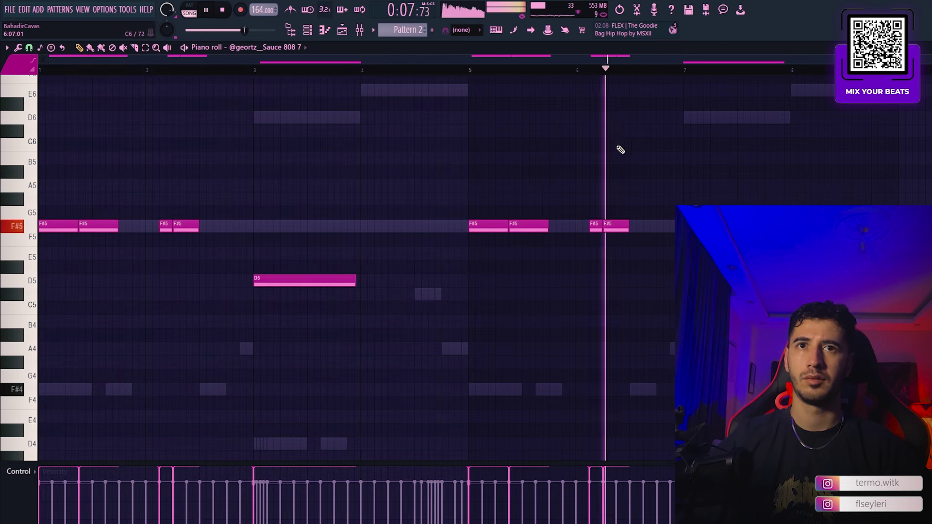
# - Lower the open hat's channel volume to about 51% and play the arrangement in song mode
pyautogui.click(307, 29)
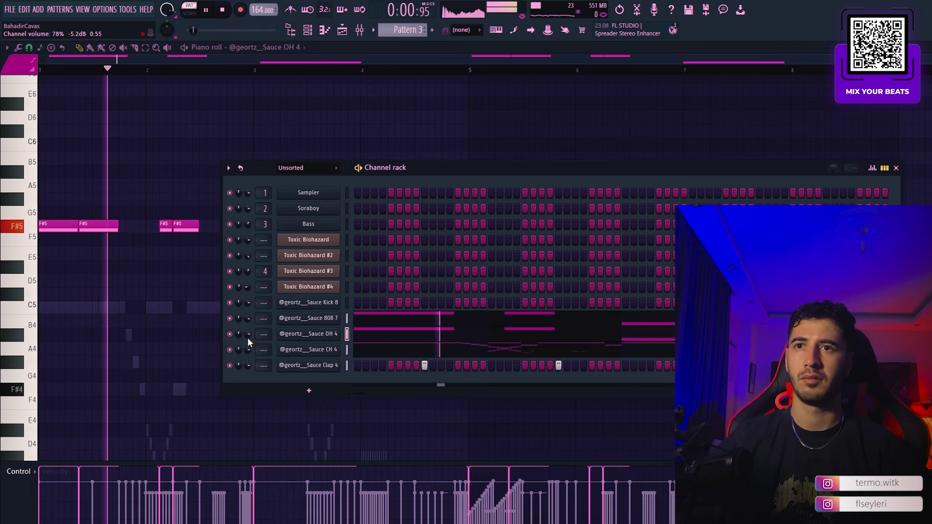
pyautogui.moveTo(247, 334)
pyautogui.mouseDown()
pyautogui.moveTo(247, 359)
pyautogui.moveTo(247, 330)
pyautogui.mouseUp()
pyautogui.click(189, 11)
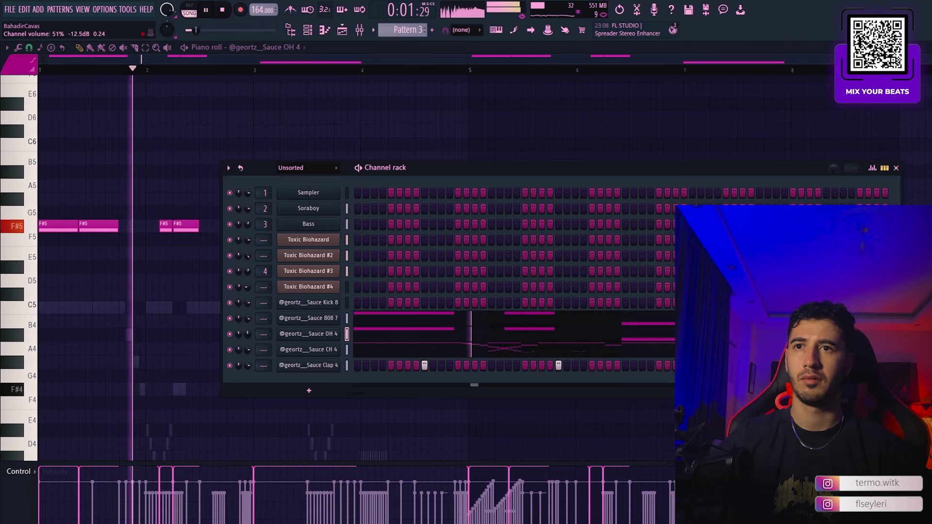
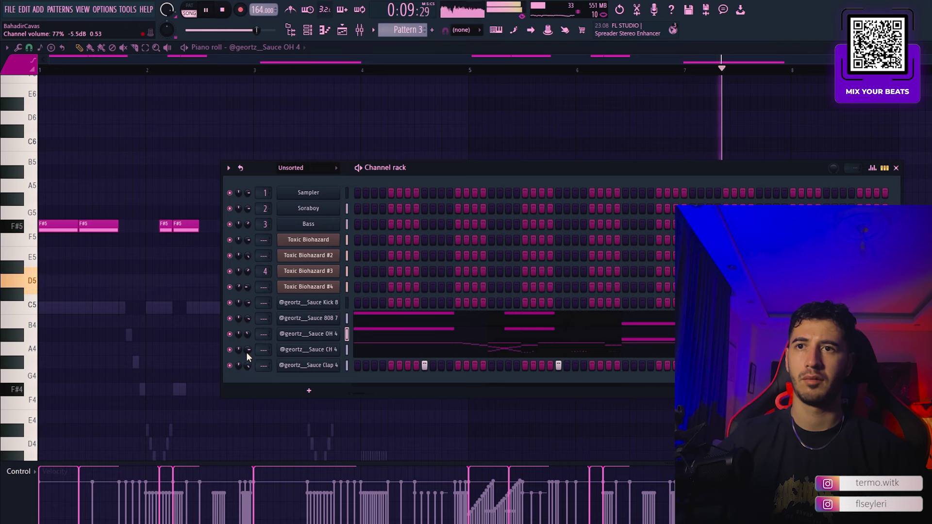
pyautogui.moveTo(607, 164); pyautogui.dragTo(611, 133)
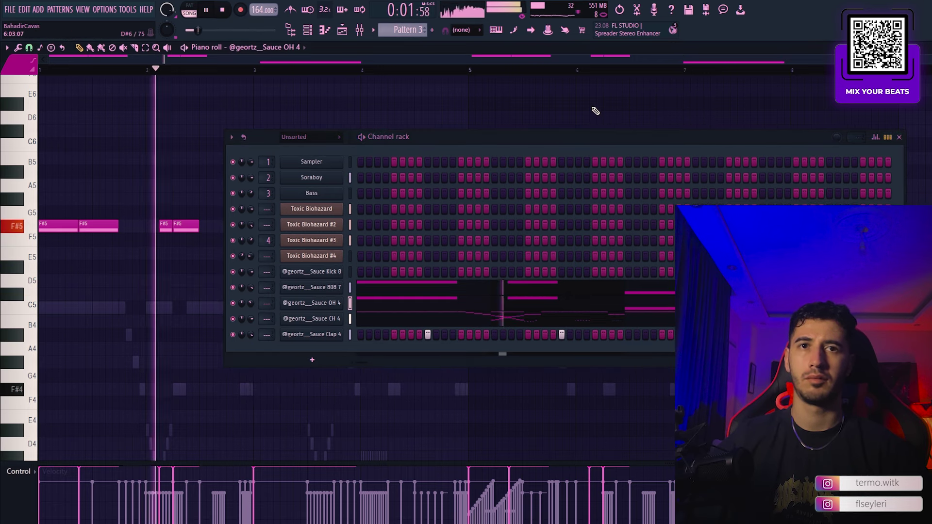
pyautogui.press('space')
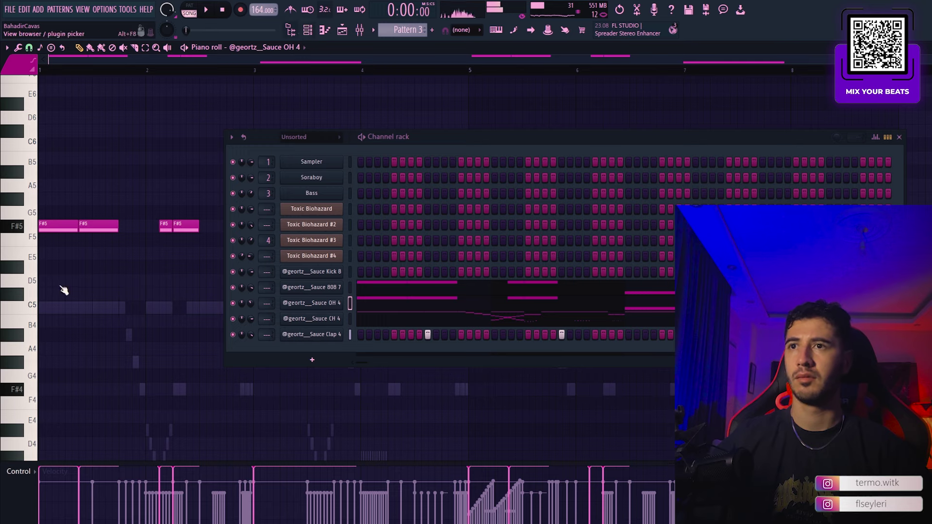
# - Place the Delayed Shot effect on Track 5 at bar 1 of the playlist and lower its gain to about -6.1 dB
pyautogui.hotkey('alt', 'F8')
pyautogui.press('F5')
pyautogui.moveTo(101, 284); pyautogui.dragTo(322, 200)
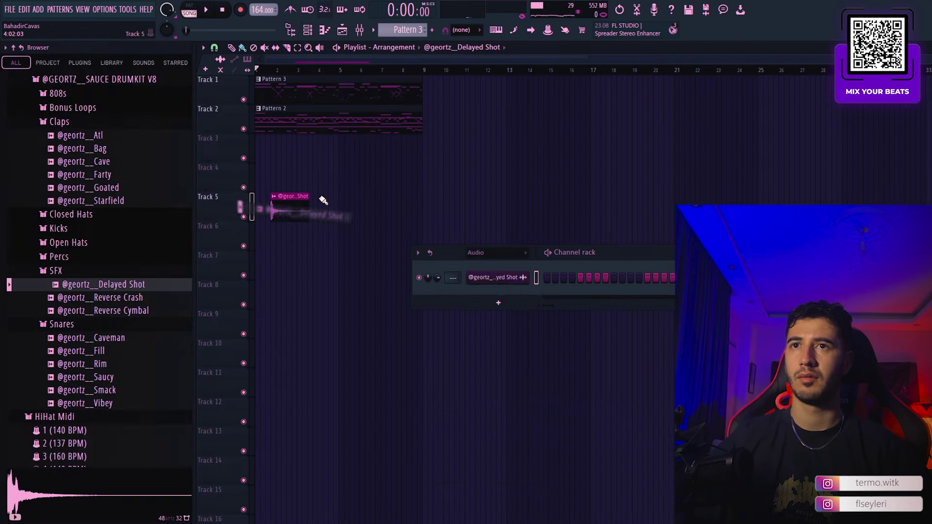
pyautogui.press('space')
pyautogui.moveTo(274, 219); pyautogui.dragTo(274, 224)
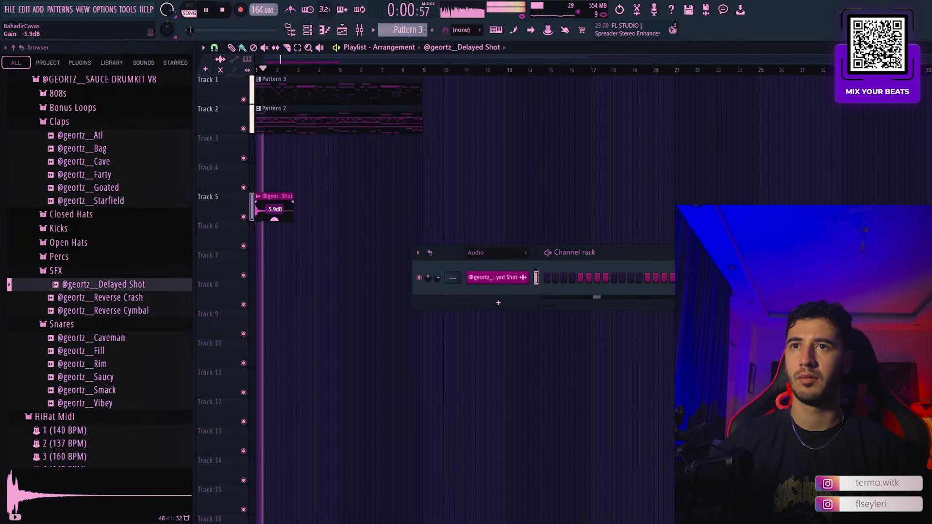
pyautogui.press('space')
# - Add the Lazer percussion sample as a new channel in Pattern 3 with hits on steps 15 and 17
pyautogui.click(104, 161)
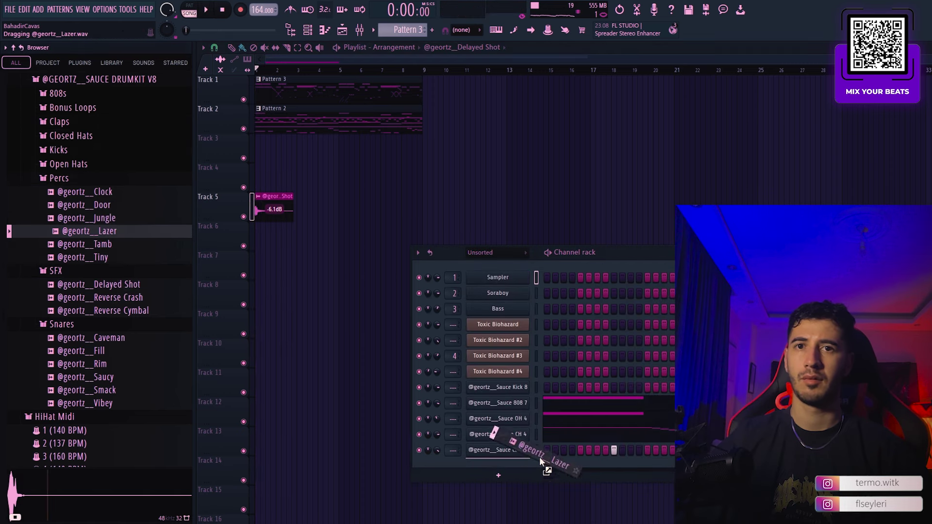
pyautogui.moveTo(540, 458); pyautogui.dragTo(525, 463)
pyautogui.moveTo(661, 255); pyautogui.dragTo(469, 107)
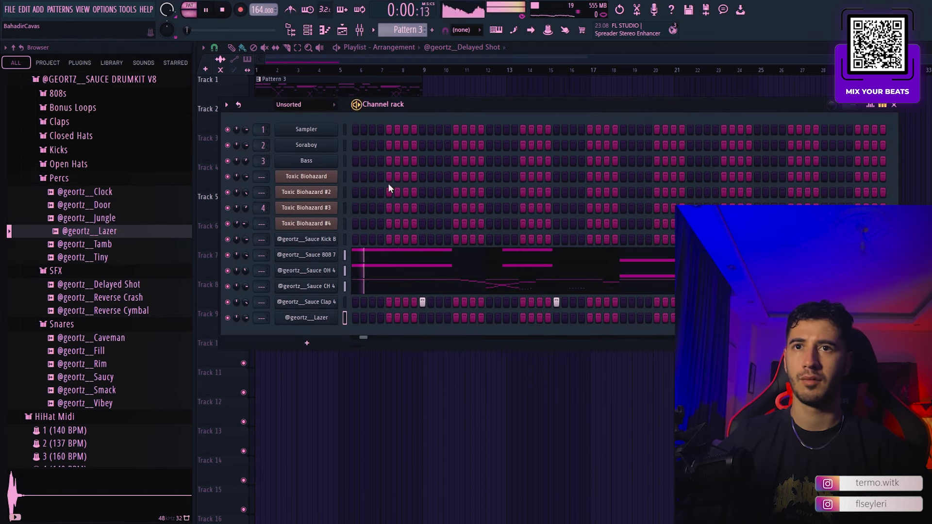
pyautogui.click(489, 318)
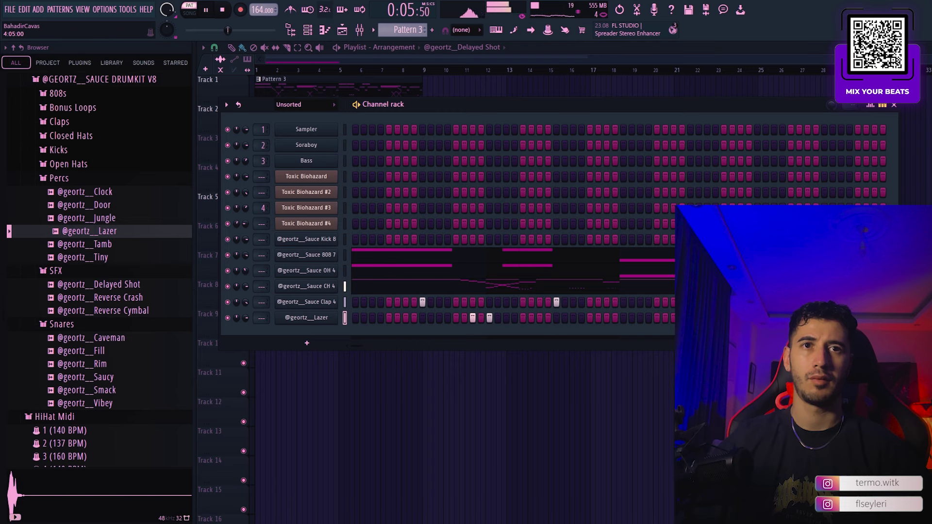
# - Add the Tiny percussion sample as a new channel with a hit on step 3, and check its sampler settings
pyautogui.click(85, 244)
pyautogui.moveTo(85, 257); pyautogui.dragTo(368, 334)
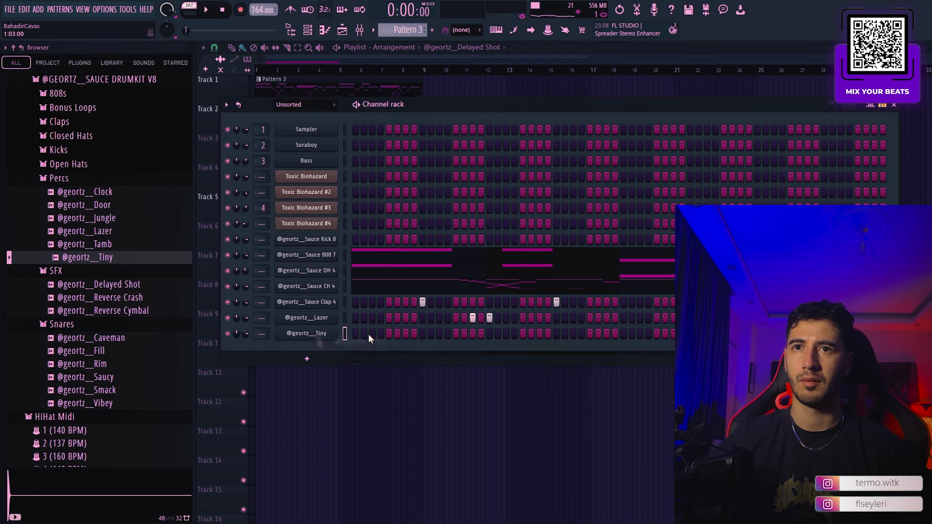
pyautogui.click(372, 333)
pyautogui.press('space')
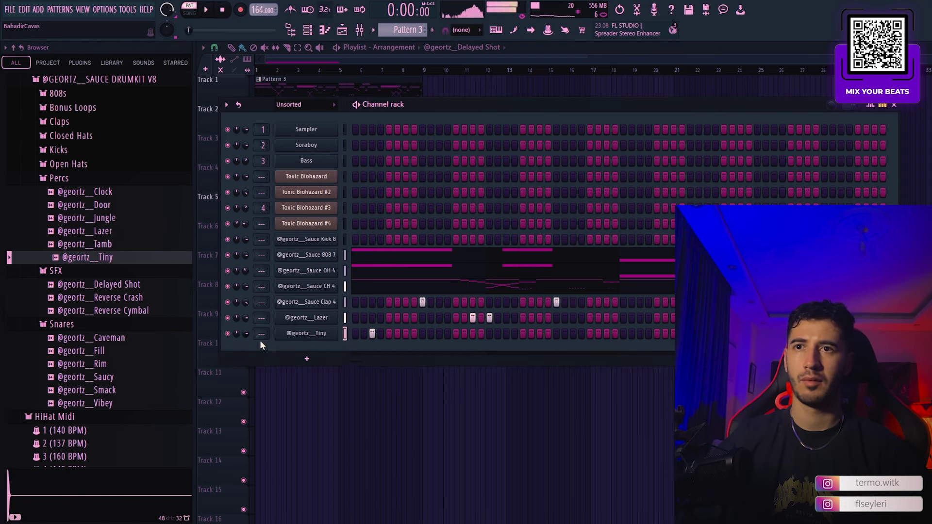
pyautogui.click(318, 334)
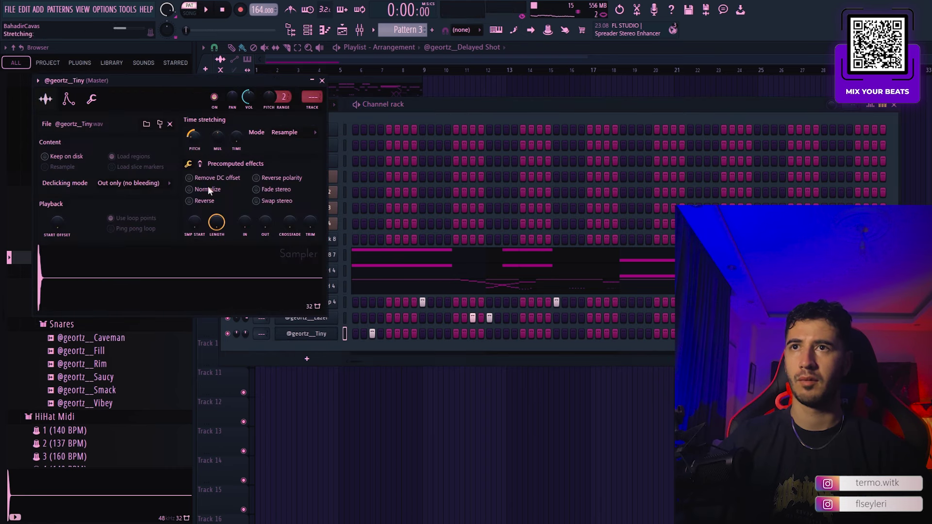
pyautogui.click(322, 81)
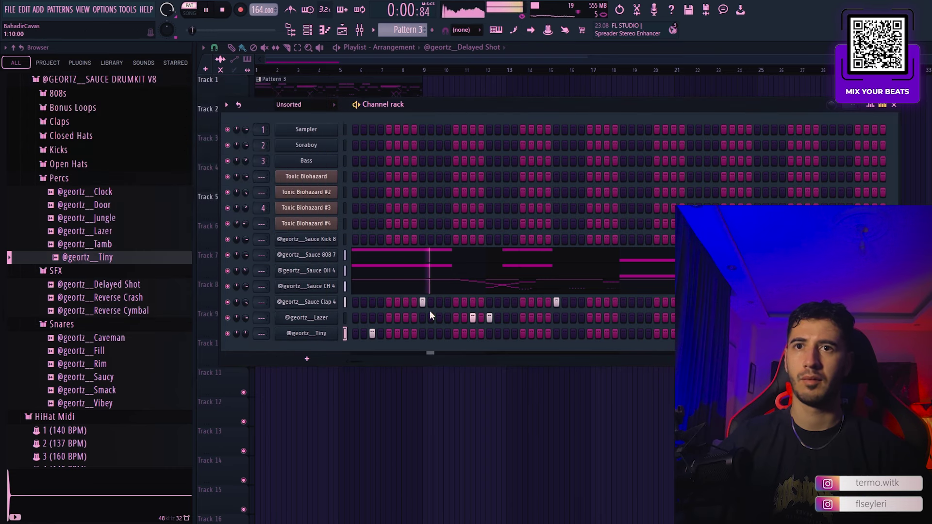
pyautogui.press('space')
# - Open the Tiny channel in the piano roll and add three C5 notes with rising velocities at steps 13–15 of bar 2
pyautogui.rightClick(304, 333)
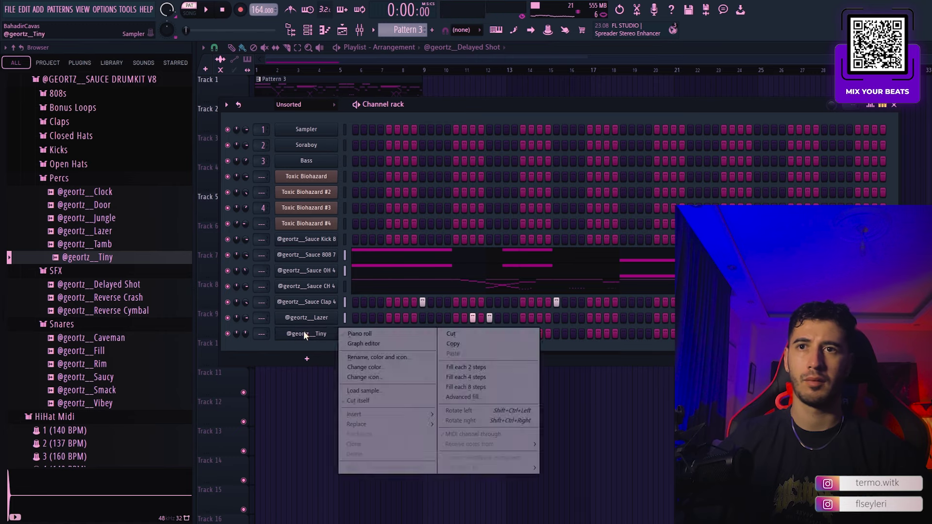
pyautogui.click(359, 333)
pyautogui.click(894, 105)
pyautogui.scroll(-2, 265, 121)
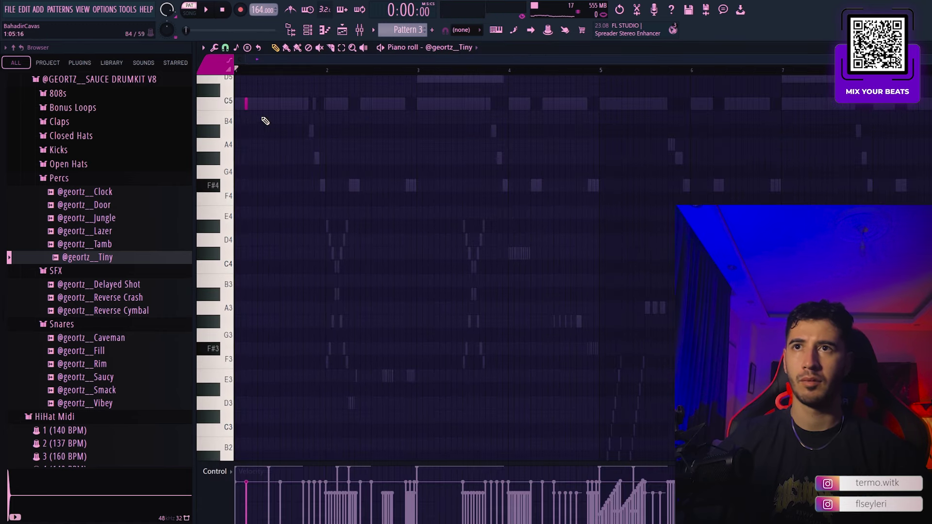
pyautogui.press('space')
pyautogui.scroll(3, 411, 183)
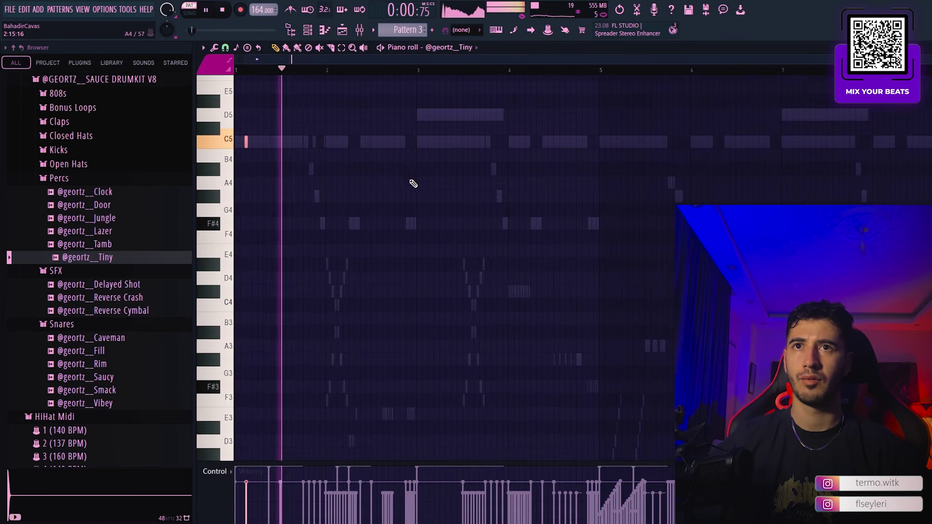
pyautogui.scroll(2, 378, 173)
pyautogui.press('space')
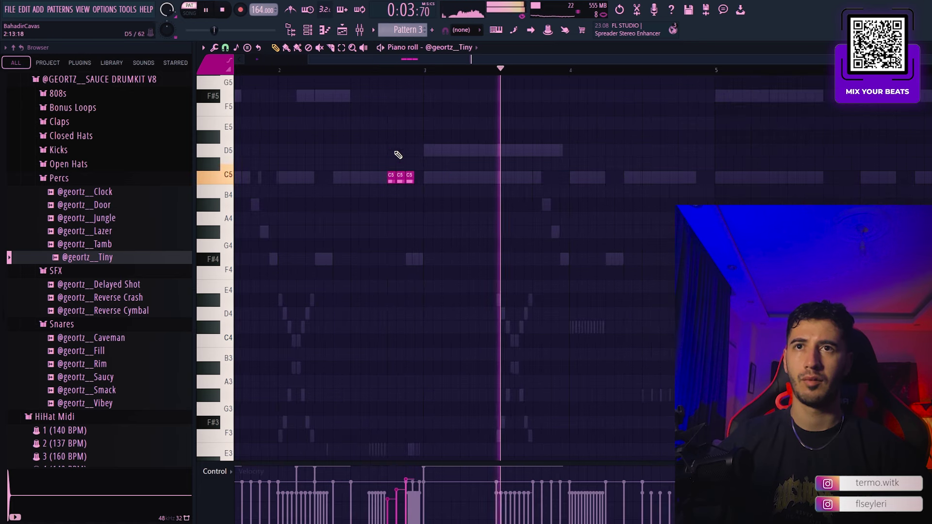
pyautogui.click(388, 71)
pyautogui.press('space')
# - Add three C5 notes to the Tiny channel in bar 4 and position them at steps 12, 13 and 15
pyautogui.scroll(2, 405, 175)
pyautogui.scroll(-3, 493, 219)
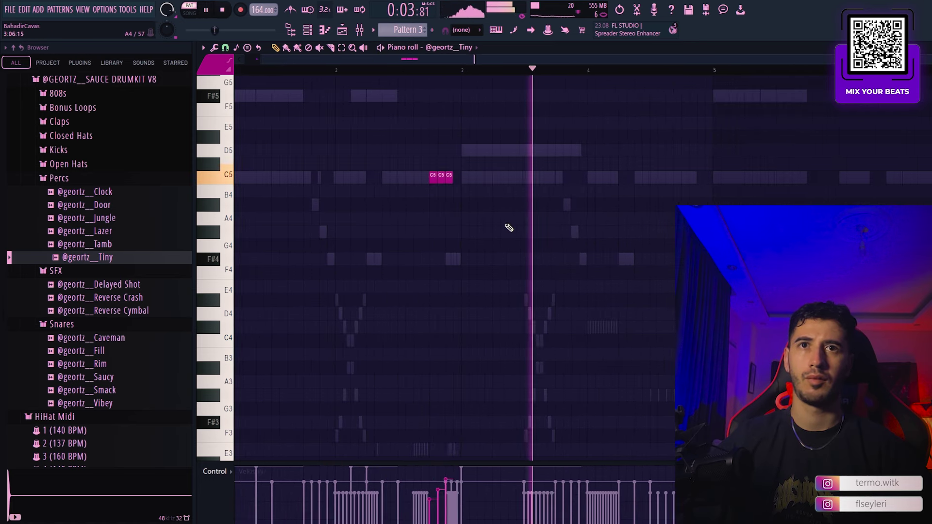
pyautogui.scroll(2, 721, 206)
pyautogui.press('space')
pyautogui.click(615, 178)
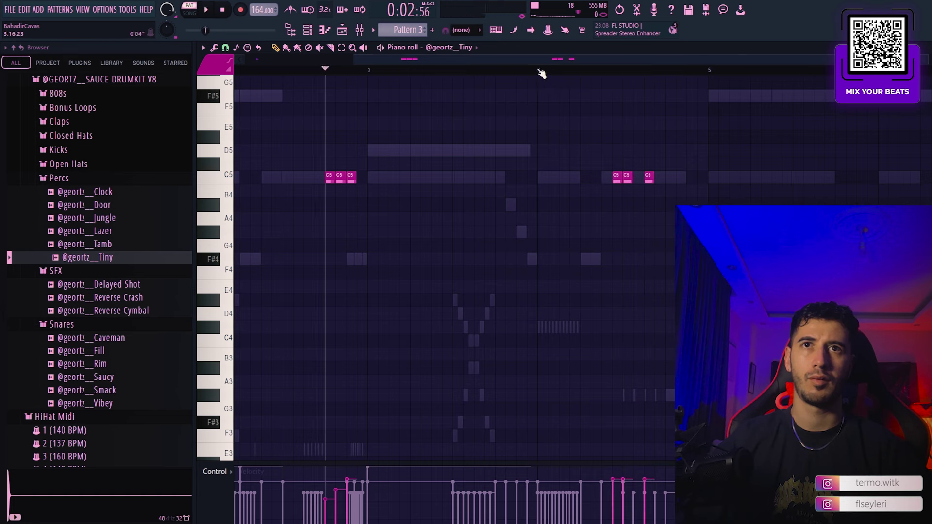
pyautogui.press('space')
pyautogui.moveTo(689, 183); pyautogui.dragTo(662, 178)
pyautogui.press('space')
pyautogui.hotkey('ctrl', 'd')
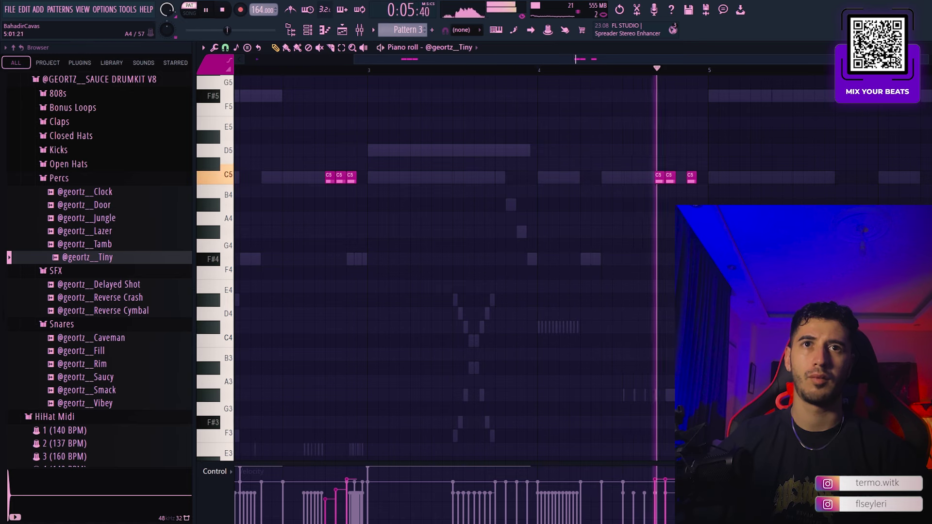
# - Try the three C5 notes of bar 2 at steps 12, 13 and 15 during playback
pyautogui.scroll(-2, 721, 218)
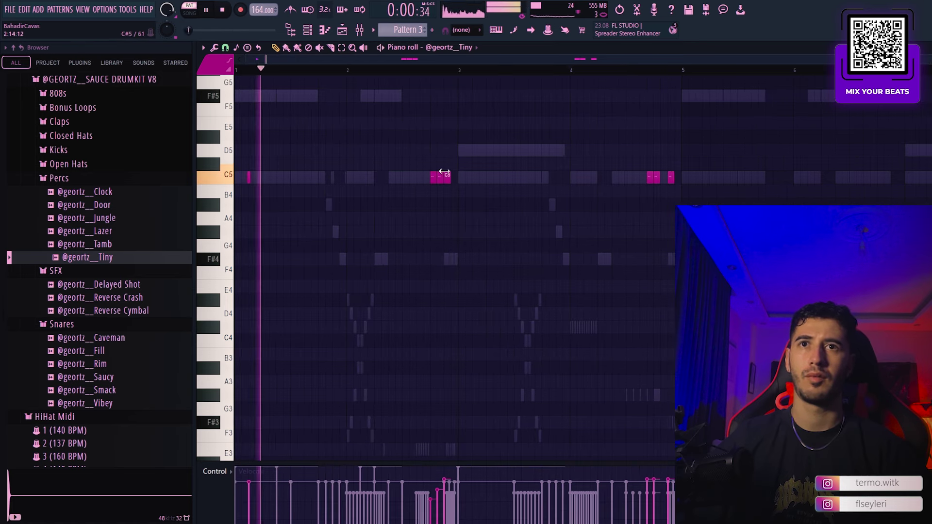
pyautogui.scroll(2, 444, 191)
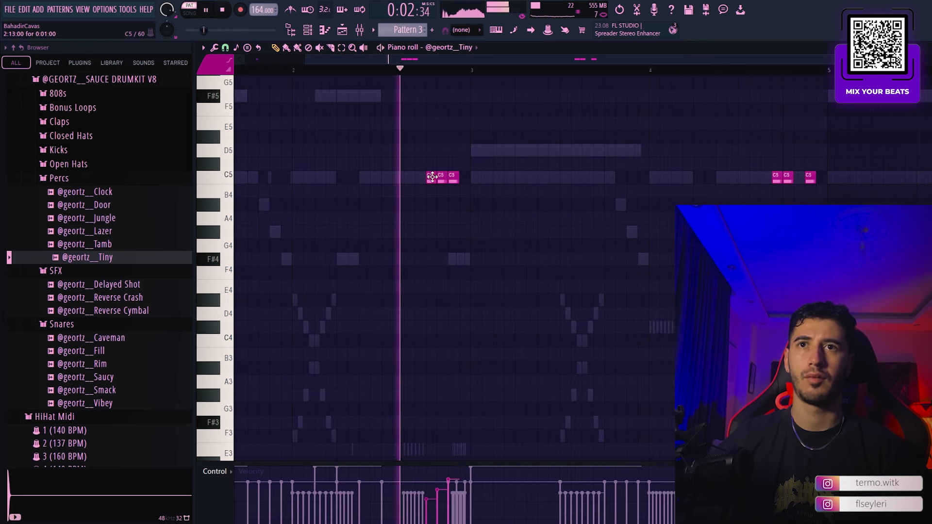
pyautogui.moveTo(429, 178); pyautogui.dragTo(418, 179)
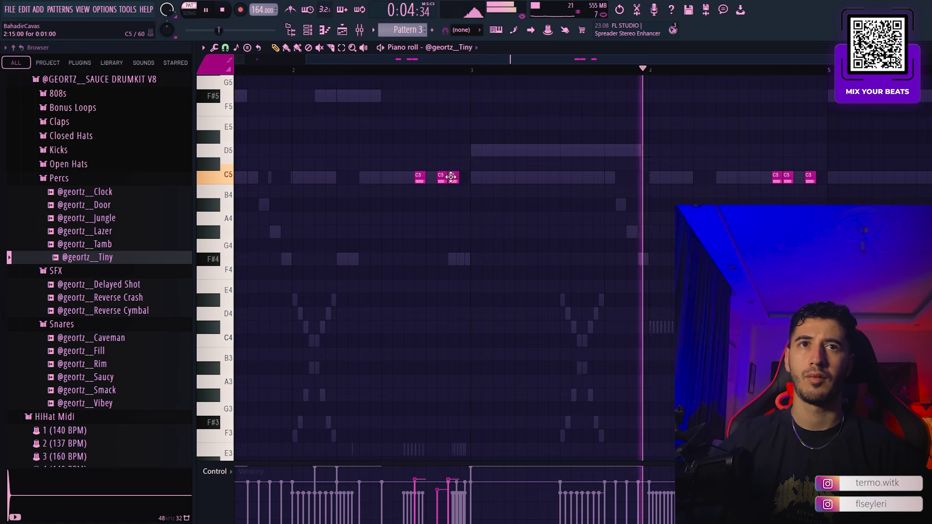
pyautogui.scroll(-2, 480, 204)
pyautogui.press('space')
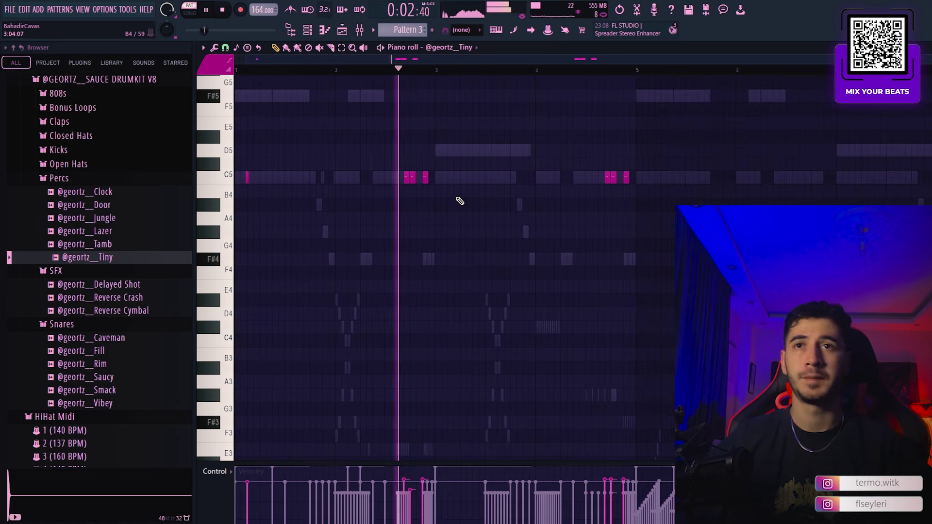
# - Delete the three C5 notes near the end of bar 2 from the Tiny channel
pyautogui.rightClick(425, 177)
pyautogui.rightClick(412, 177)
pyautogui.rightClick(407, 177)
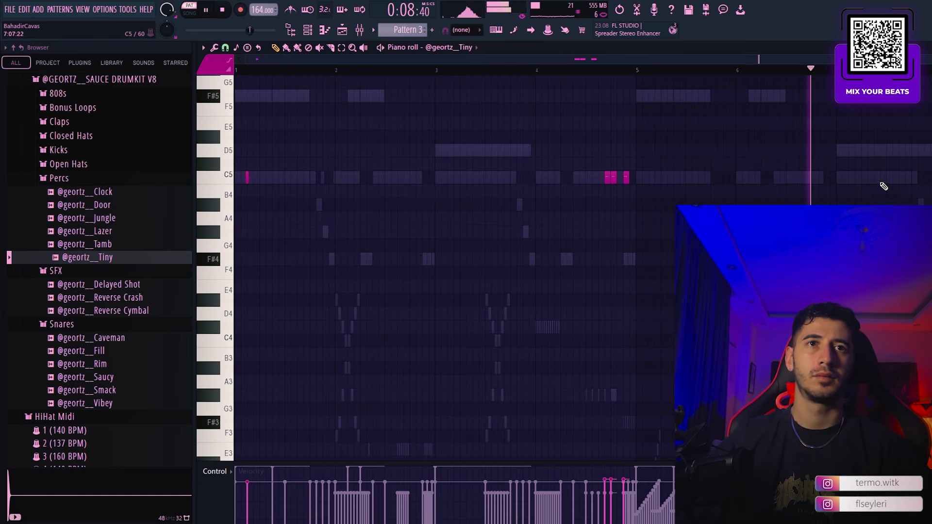
# - Place a run of short, evenly spaced E3 notes in the Tiny channel from step 11 of bar 6, following the hi-hat roll
pyautogui.keyDown('ctrl'); pyautogui.scroll(3, 751, 154); pyautogui.keyUp('ctrl')
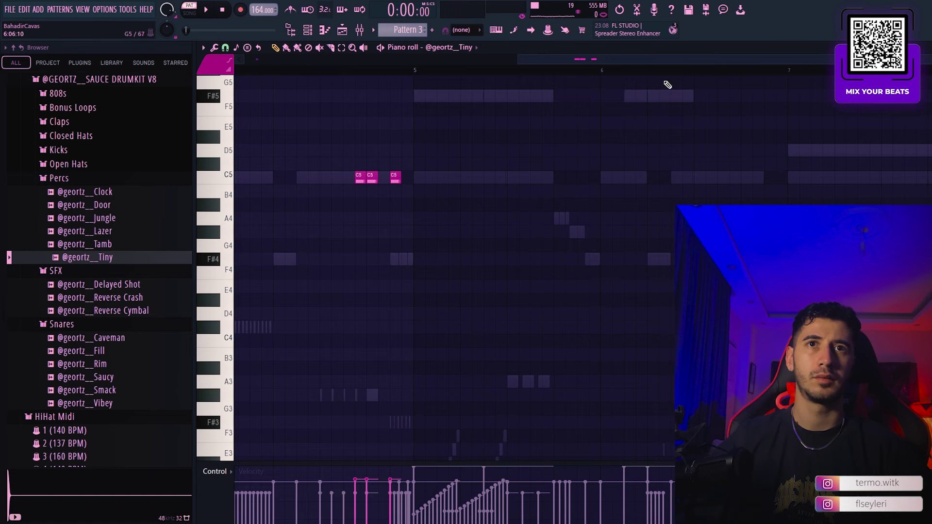
pyautogui.press('space')
pyautogui.scroll(-1, 774, 194)
pyautogui.keyDown('ctrl'); pyautogui.scroll(3, 777, 194); pyautogui.keyUp('ctrl')
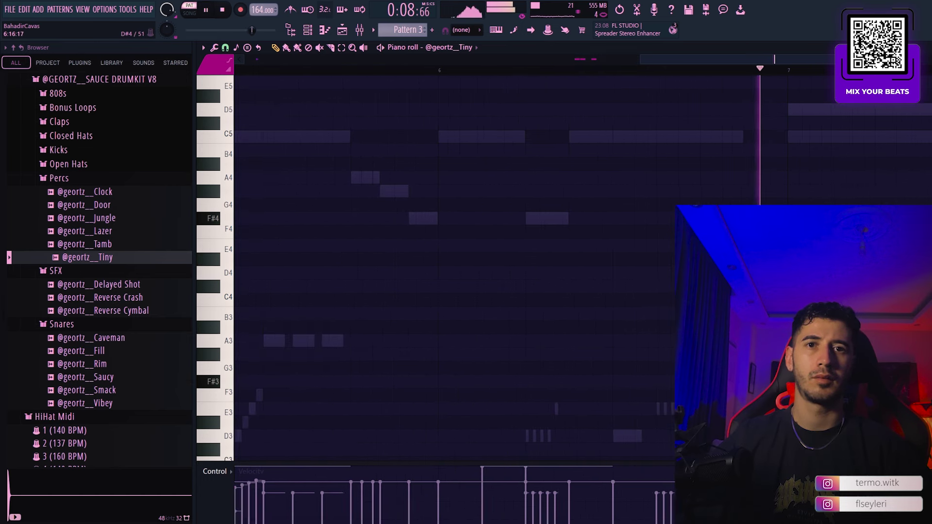
pyautogui.press('space')
pyautogui.moveTo(593, 413); pyautogui.dragTo(623, 410)
pyautogui.keyDown('ctrl'); pyautogui.scroll(2, 623, 409); pyautogui.keyUp('ctrl')
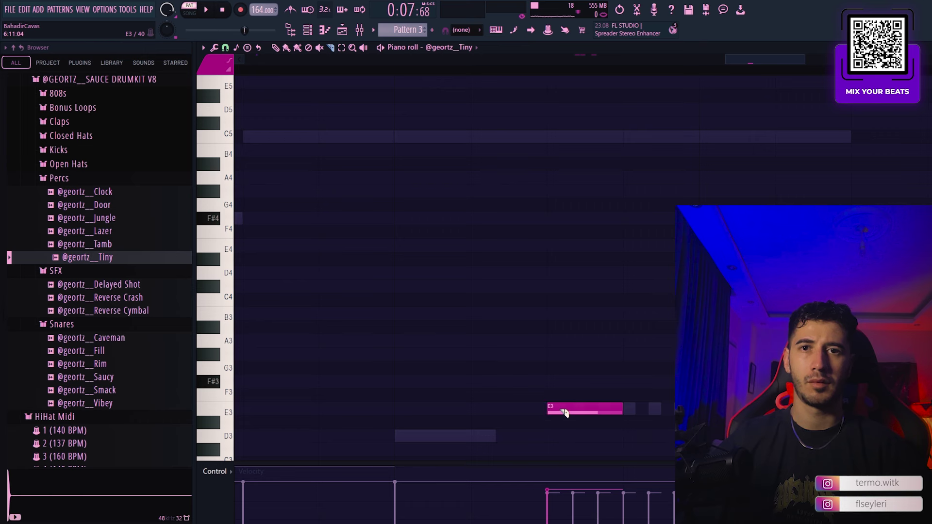
pyautogui.rightClick(559, 409)
pyautogui.click(574, 380)
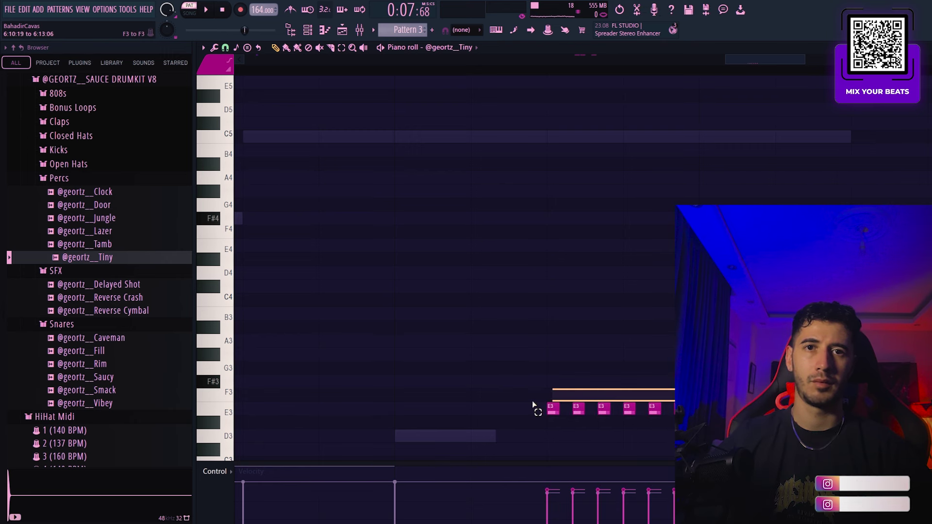
# - Transpose the run of short E3 notes in bar 6 of the Tiny channel up to E5 and play it back
pyautogui.moveTo(532, 405); pyautogui.dragTo(505, 415)
pyautogui.hotkey('ctrl', 'Up')
pyautogui.press('space')
pyautogui.scroll(-2, 547, 387)
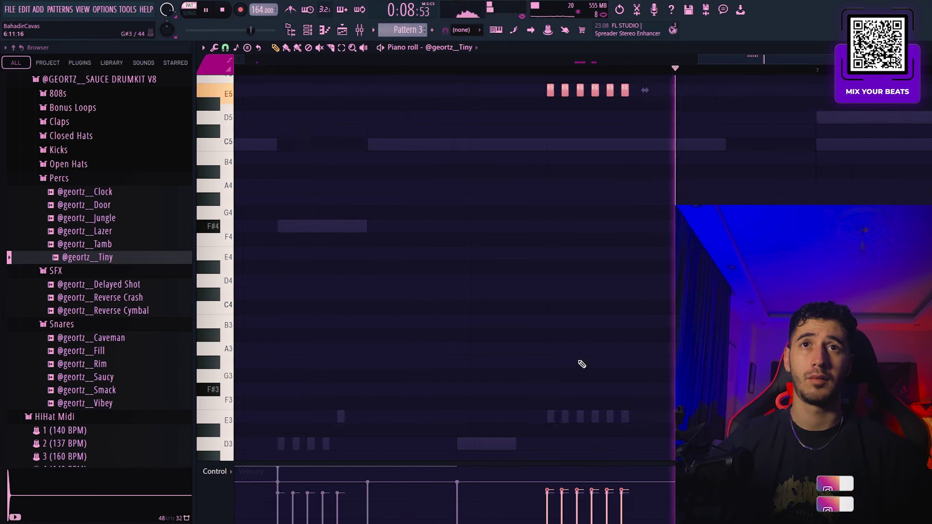
pyautogui.hotkey('ctrl', 'd')
pyautogui.press('space')
pyautogui.press('space')
pyautogui.scroll(2, 789, 281)
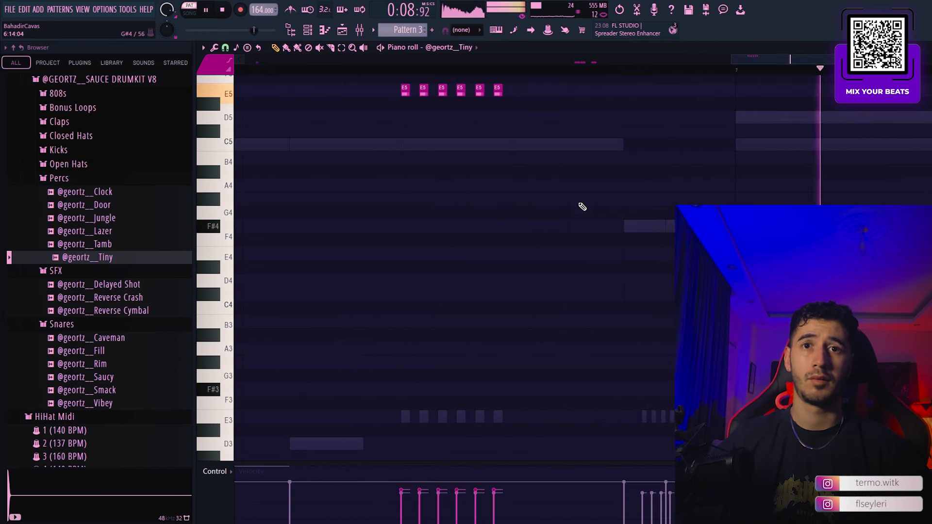
# - Inspect the Tiny channel's miscellaneous and volume envelope settings and play the pattern
pyautogui.click(361, 29)
pyautogui.press('space')
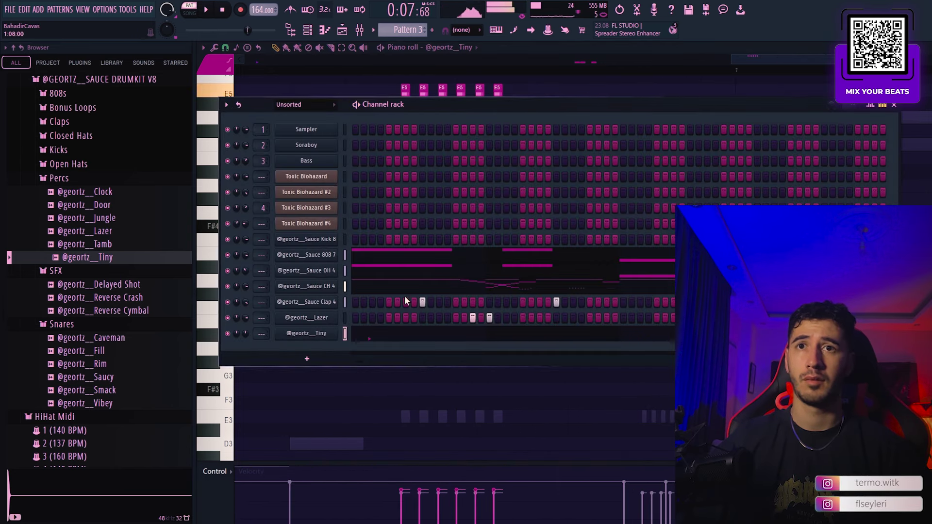
pyautogui.click(311, 334)
pyautogui.click(89, 102)
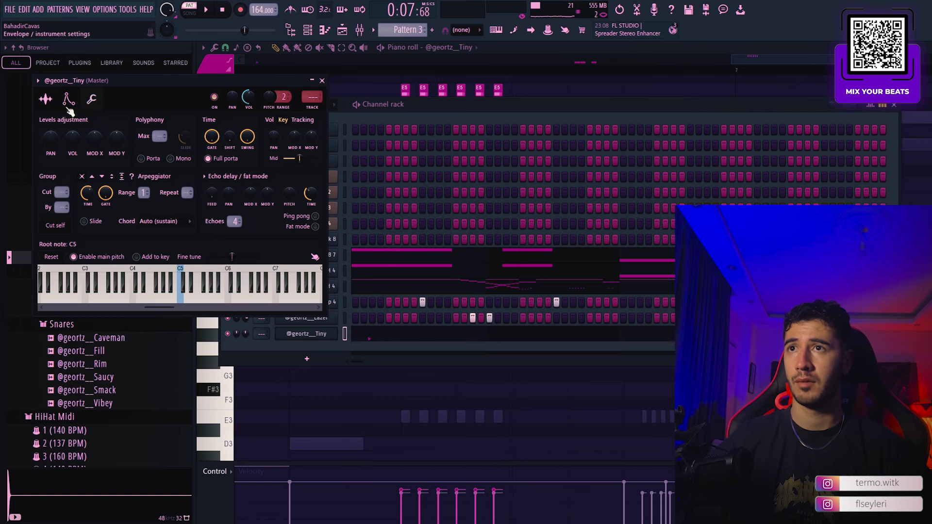
pyautogui.click(68, 100)
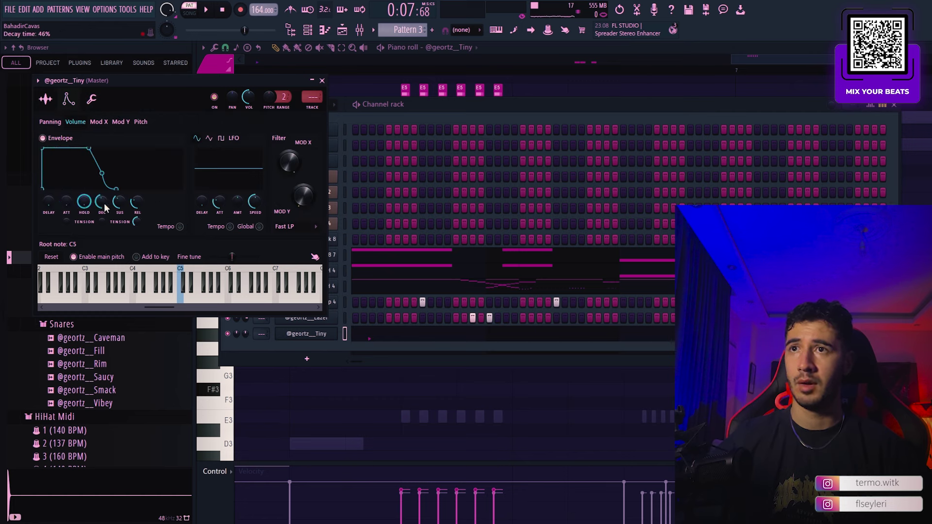
pyautogui.click(322, 80)
pyautogui.rightClick(304, 336)
pyautogui.click(362, 400)
pyautogui.press('space')
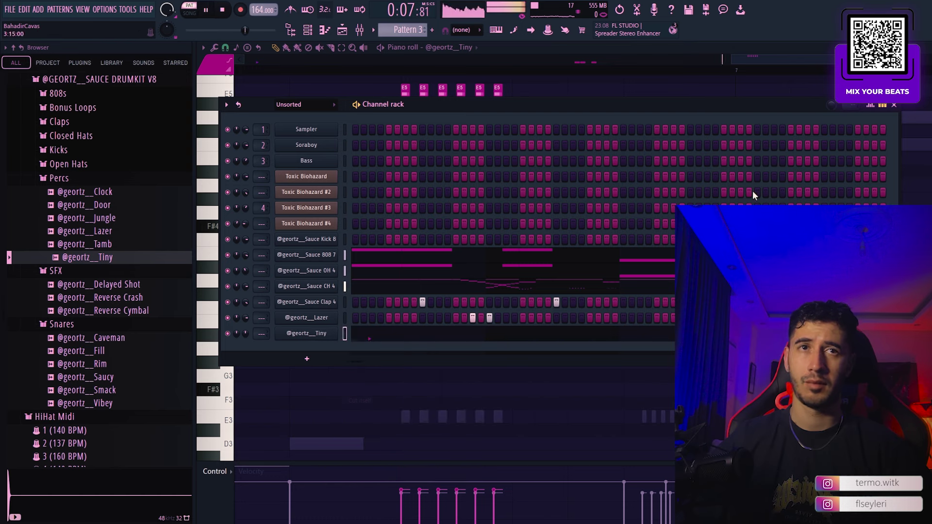
pyautogui.click(893, 106)
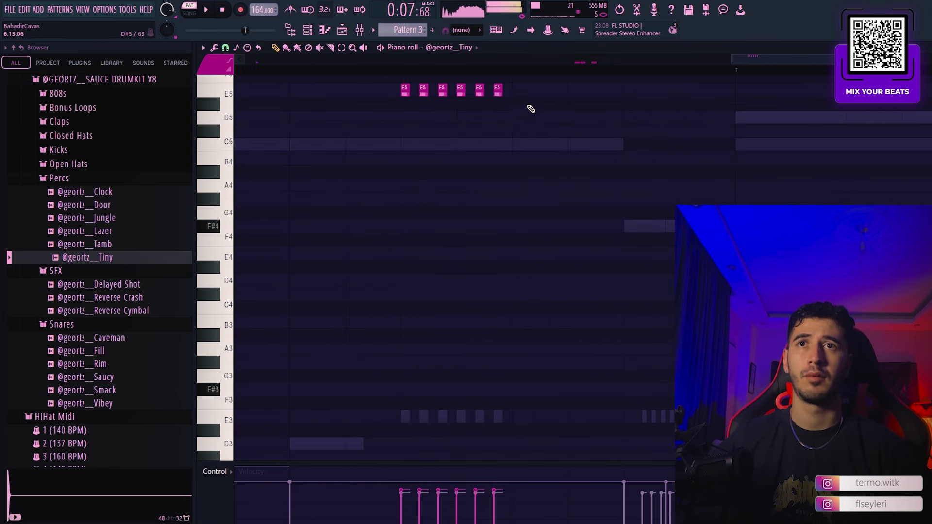
# - Lower the note fine pitch progressively across the last five E5 notes of the bar 6 run and audition it
pyautogui.moveTo(523, 109); pyautogui.dragTo(416, 83)
pyautogui.click(207, 487)
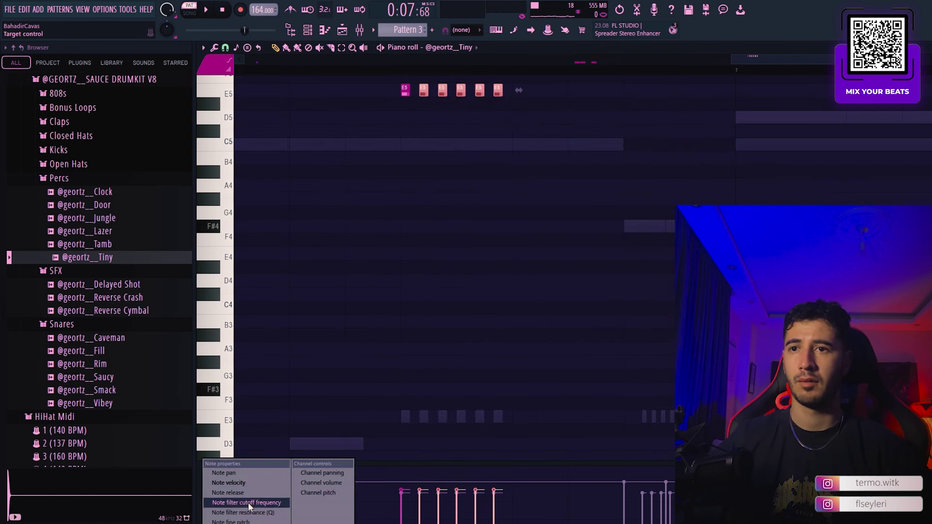
pyautogui.click(255, 521)
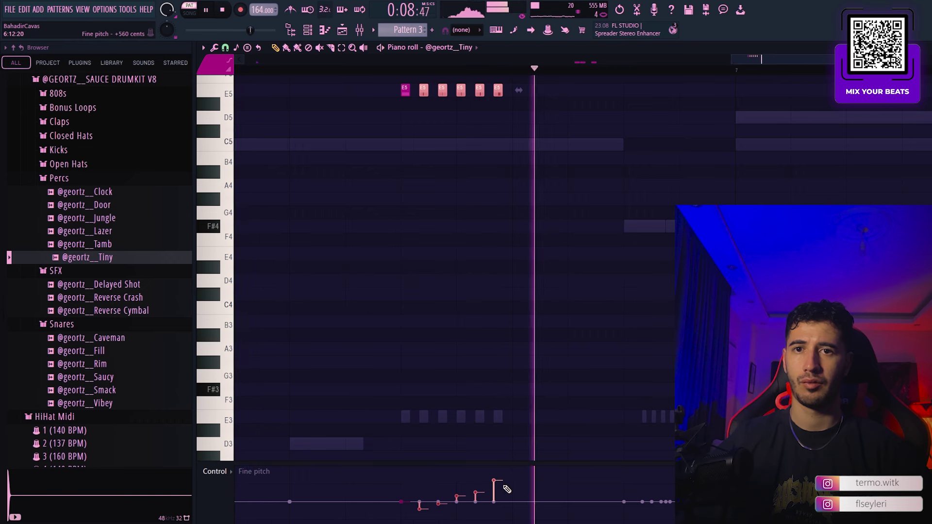
pyautogui.press('space')
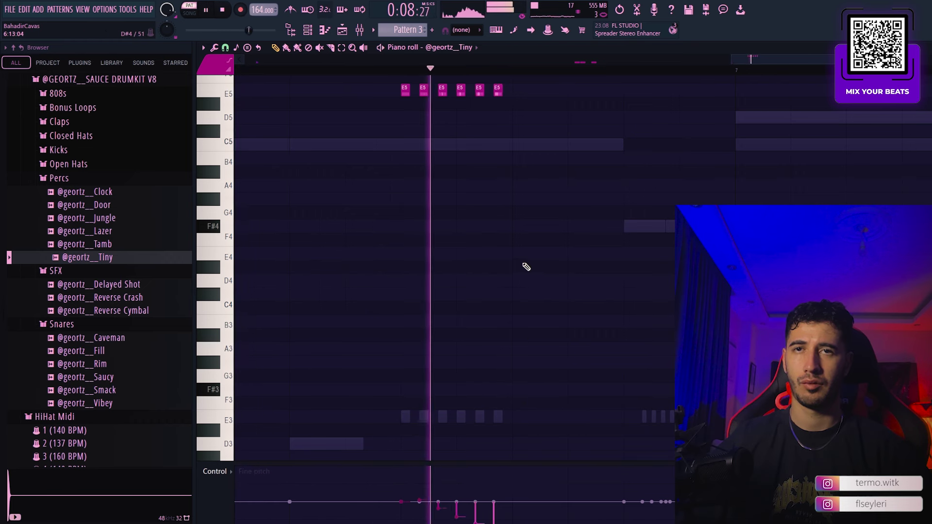
pyautogui.scroll(-4, 526, 265)
pyautogui.press('space')
pyautogui.moveTo(529, 109); pyautogui.dragTo(480, 85)
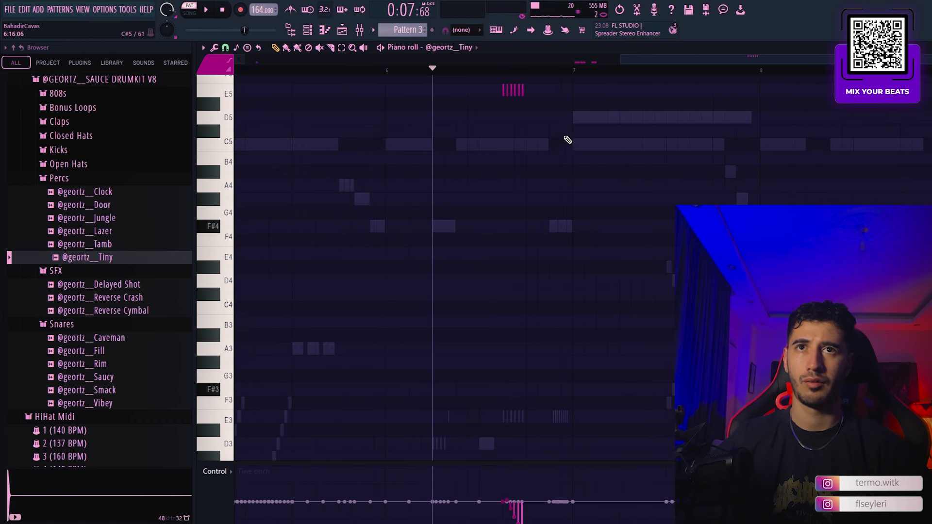
pyautogui.press('space')
pyautogui.scroll(-3, 544, 129)
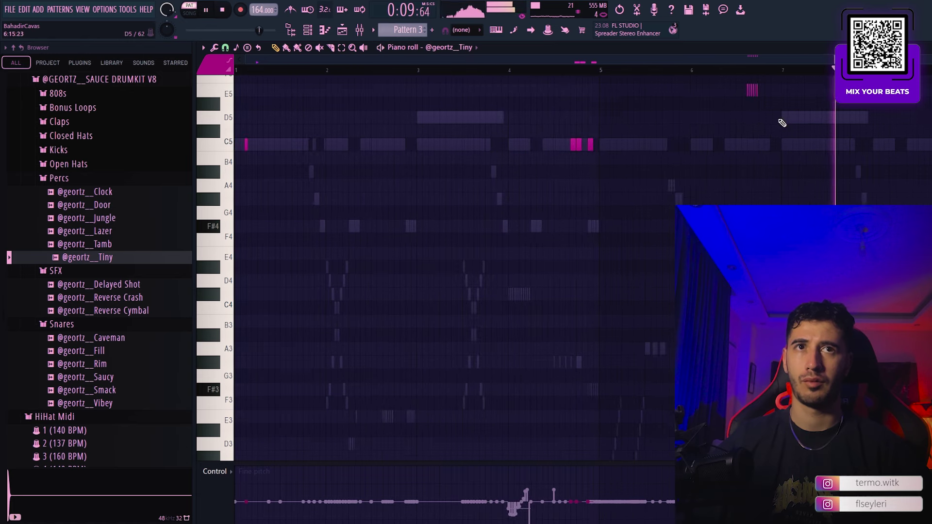
# - Reduce the note velocity of the whole E5 run in bar 6 of the Tiny channel
pyautogui.moveTo(779, 120); pyautogui.dragTo(707, 76)
pyautogui.click(231, 474)
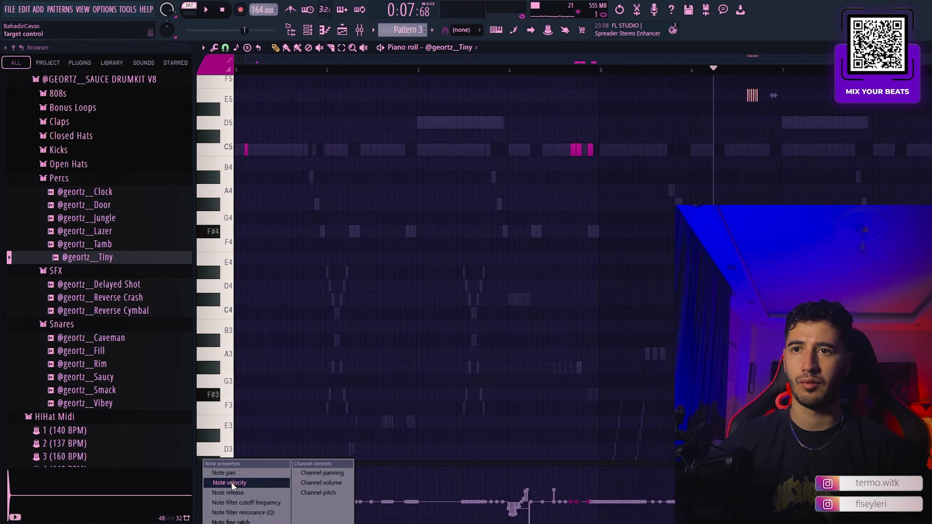
pyautogui.click(231, 483)
pyautogui.scroll(3, 832, 198)
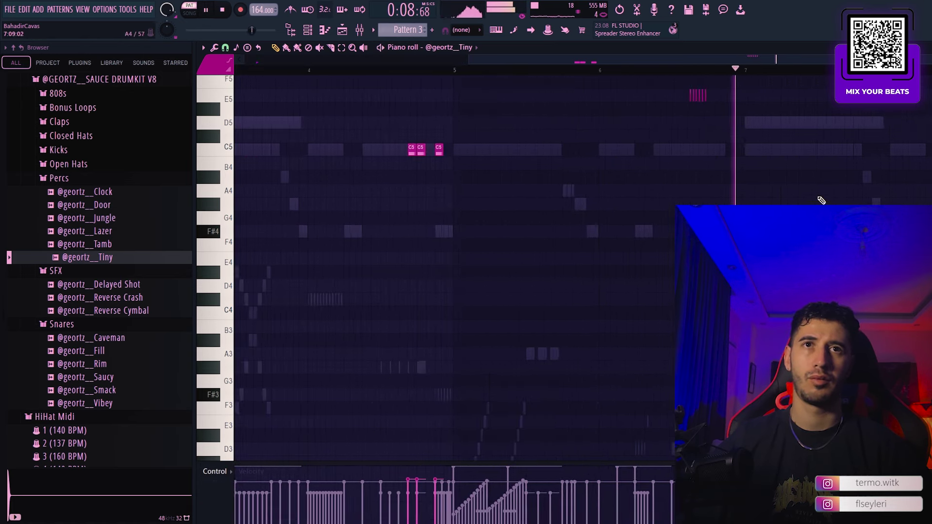
# - Add five one-step C5 notes to the Tiny channel in bar 8 at steps 8, 9, 12, 13 and 15
pyautogui.scroll(-3, 898, 198)
pyautogui.scroll(3, 929, 209)
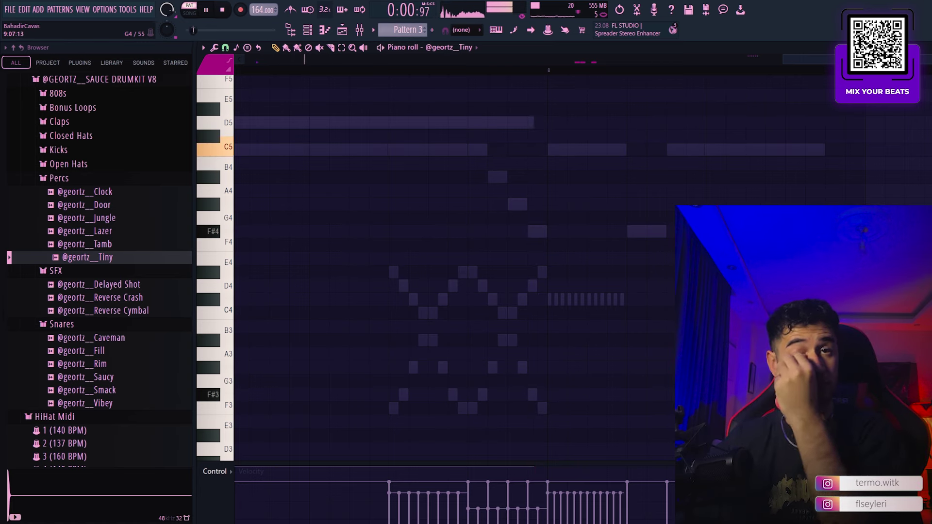
pyautogui.scroll(-2, 575, 149)
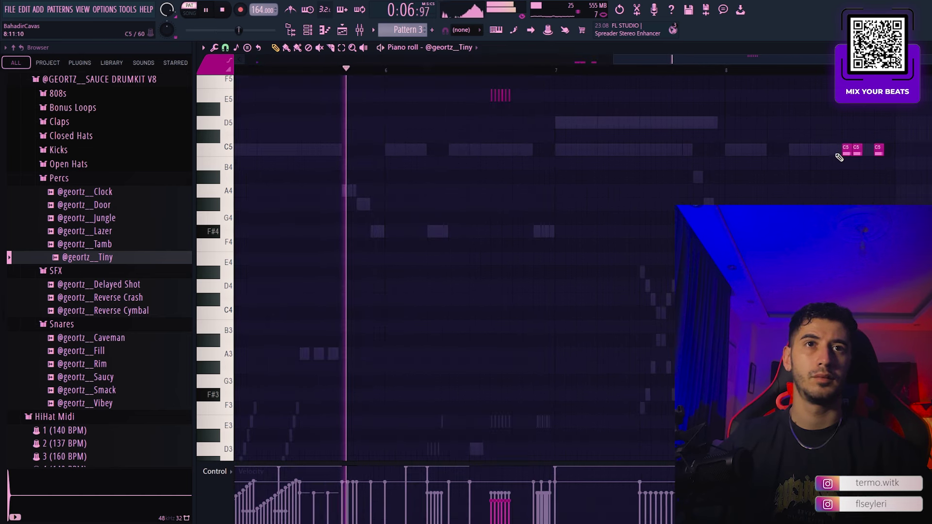
pyautogui.scroll(3, 828, 185)
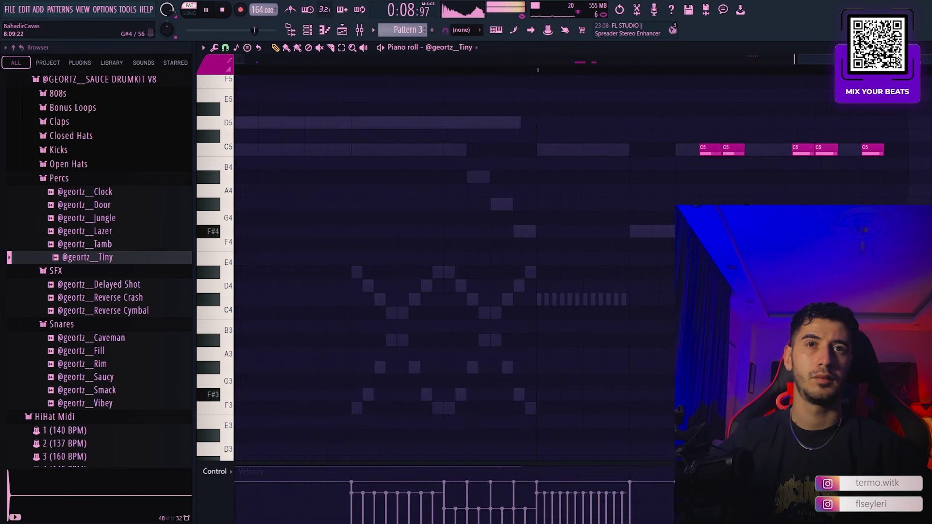
pyautogui.scroll(-2, 746, 206)
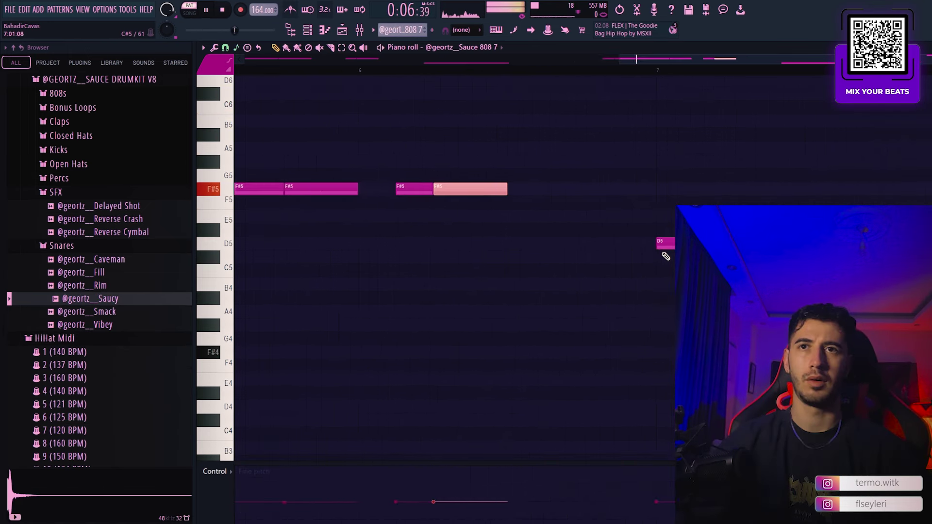
# - Move the Delayed Shot clip on Track 14 of the playlist from bar 1 to just before bar 9
pyautogui.scroll(-3, 665, 256)
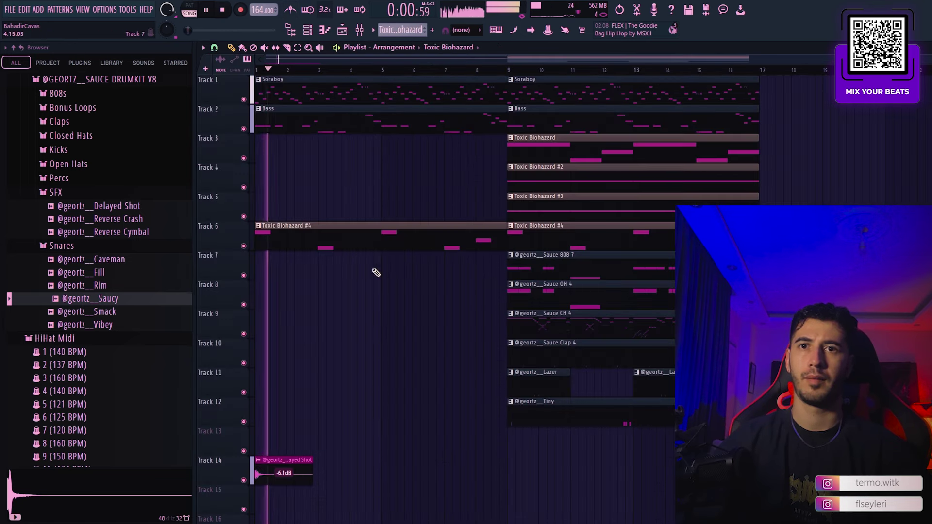
pyautogui.moveTo(284, 469); pyautogui.dragTo(528, 470)
pyautogui.press('space')
pyautogui.rightClick(284, 474)
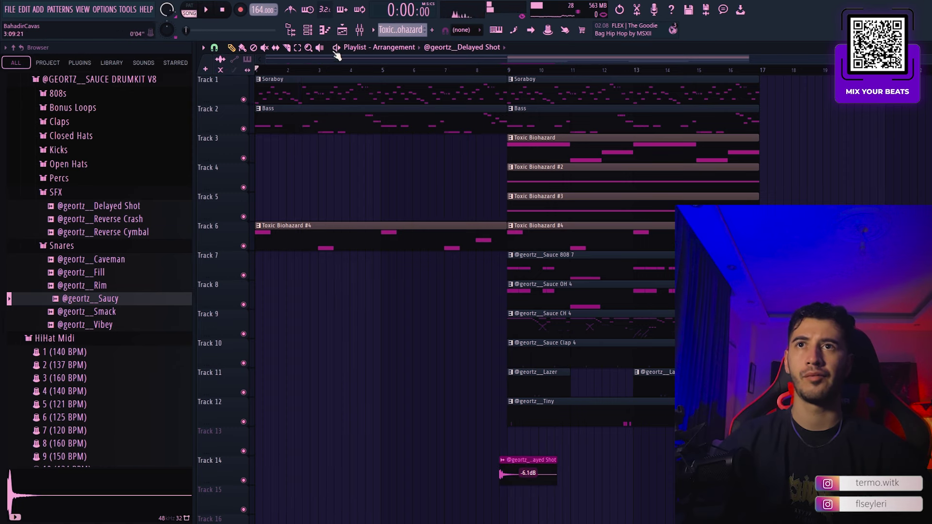
# - Try the Sauce Kick 8 sample as an audio clip on Track 13 at the start of bar 9
pyautogui.click(308, 31)
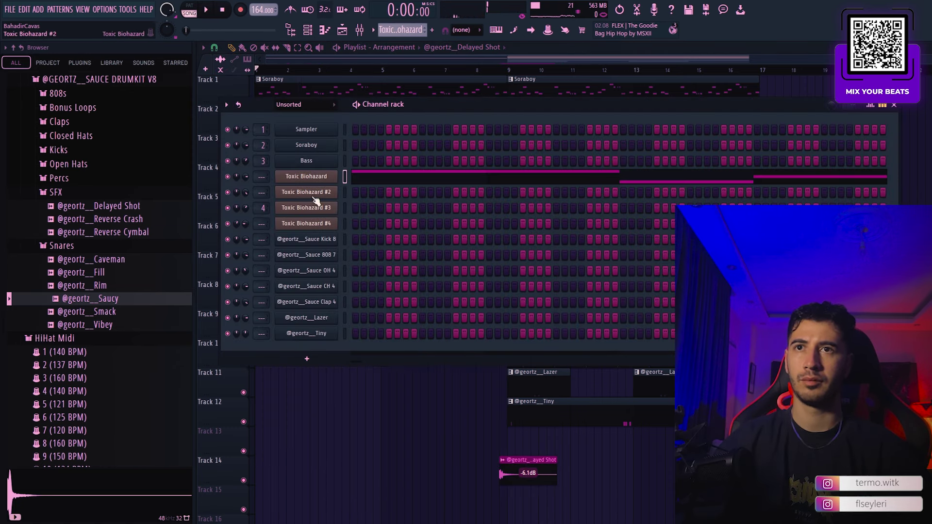
pyautogui.click(326, 248)
pyautogui.moveTo(207, 305); pyautogui.dragTo(919, 144)
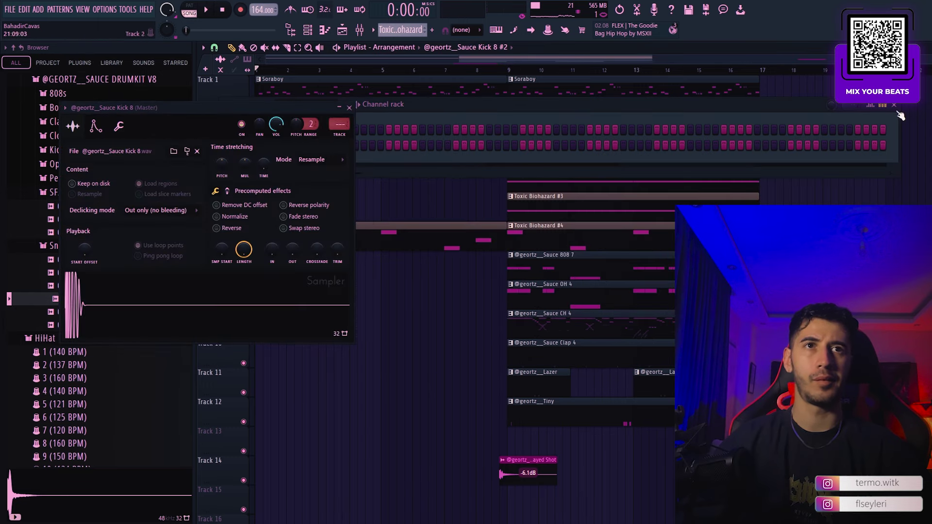
pyautogui.click(349, 108)
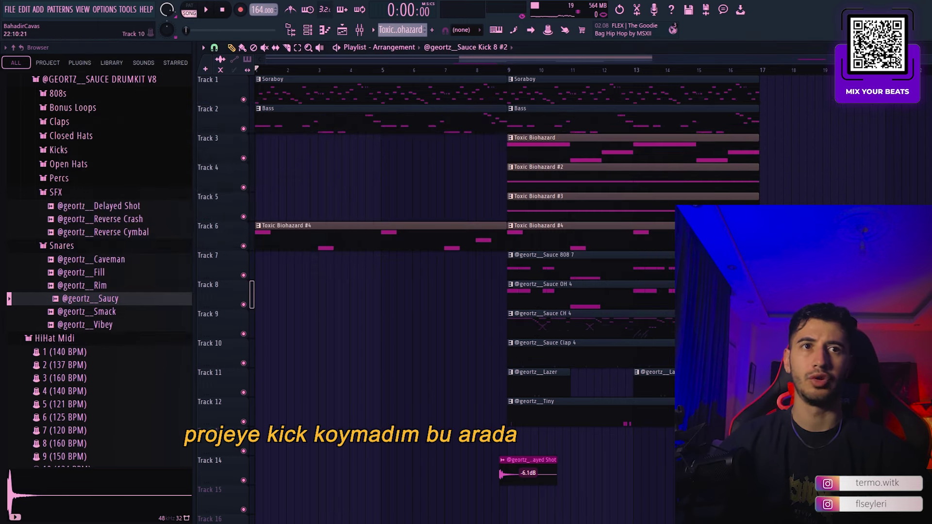
pyautogui.scroll(8, 526, 452)
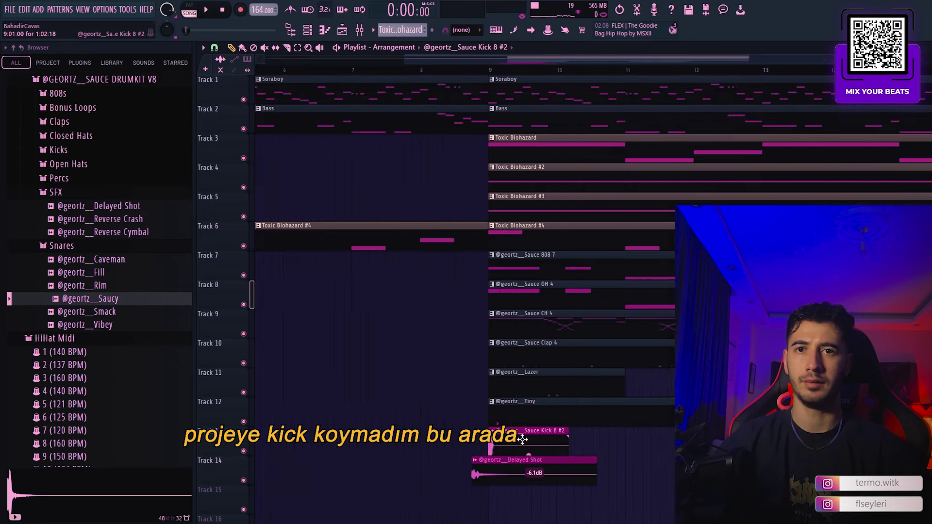
# - Place the reversed Lazarus kick clip on Track 13 so that it ends at bar 9, and audition it soloed
pyautogui.moveTo(401, 441); pyautogui.dragTo(491, 363)
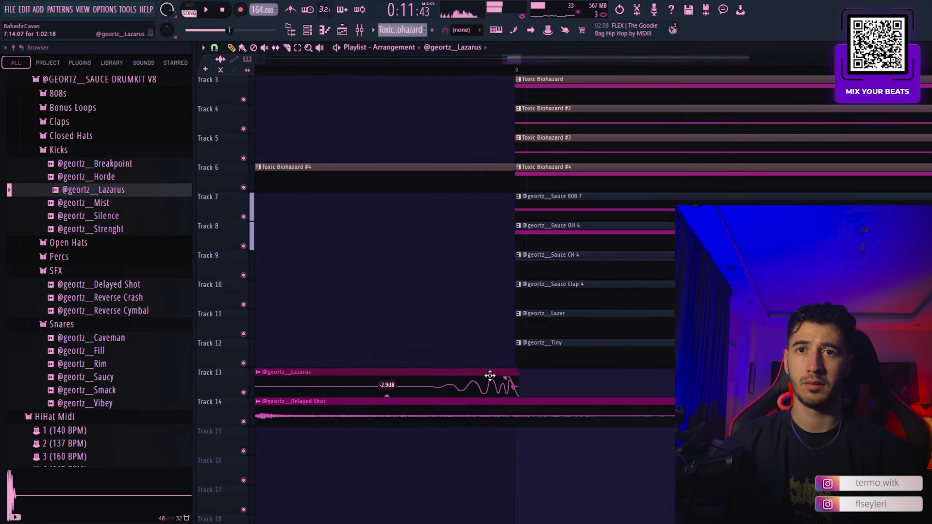
pyautogui.rightClick(244, 393)
pyautogui.press('space')
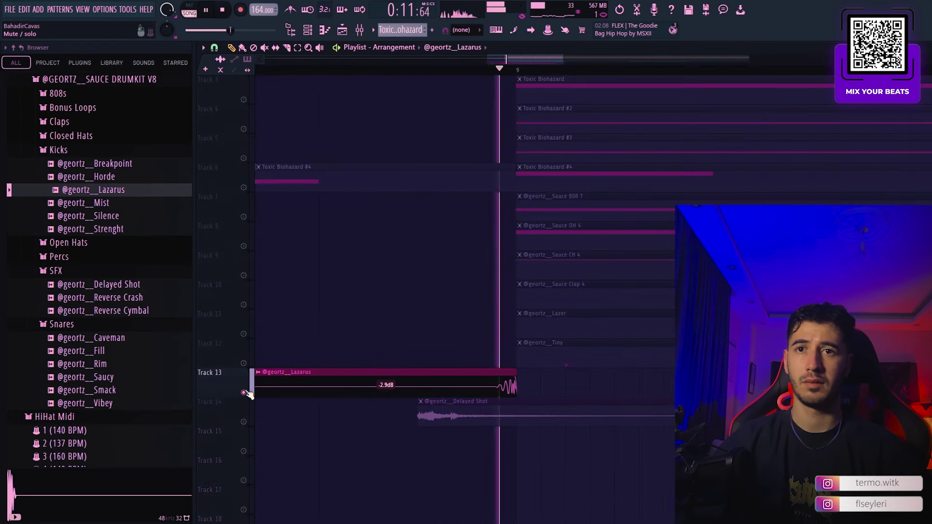
pyautogui.press('space')
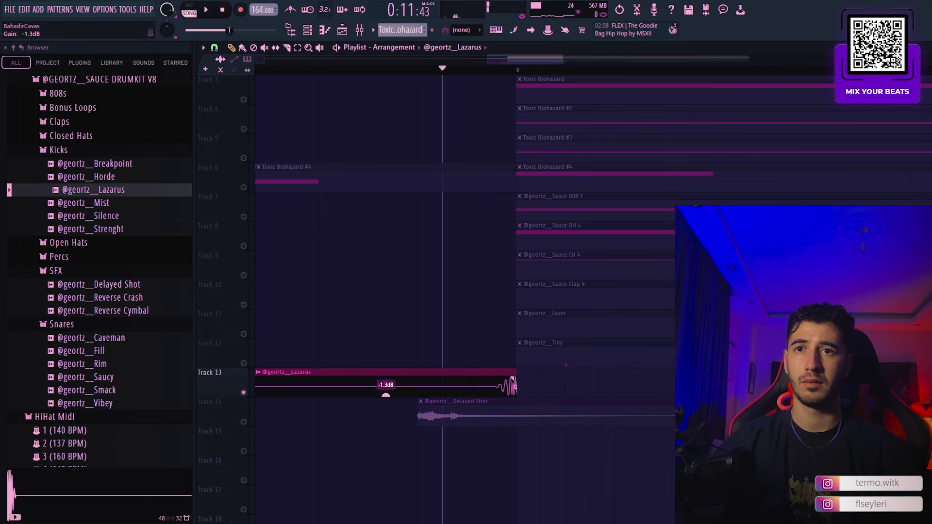
# - Set the Lazarus clip's gain to 0.0 dB and take Track 13 out of solo
pyautogui.press('space')
pyautogui.moveTo(386, 396); pyautogui.dragTo(387, 397)
pyautogui.press('space')
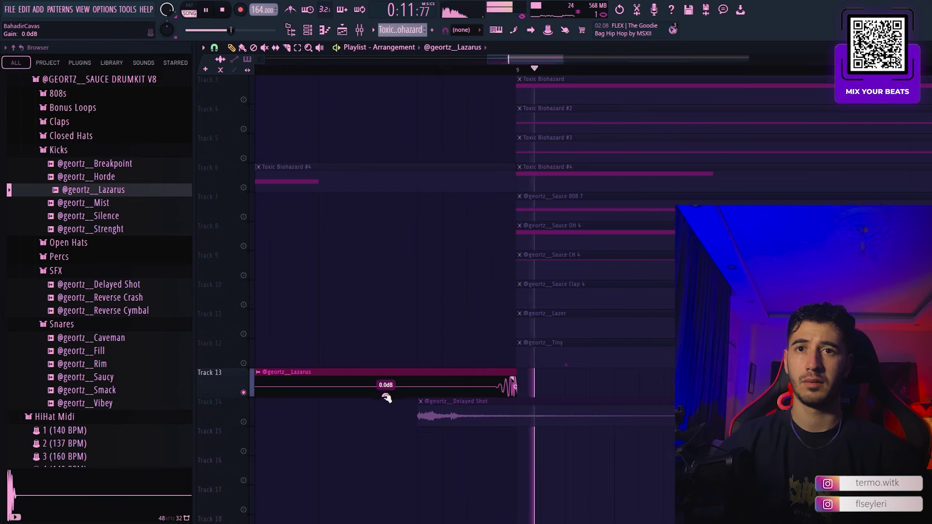
pyautogui.rightClick(245, 392)
pyautogui.press('space')
# - Align the start of the Delayed Shot clip on Track 14 with bar 9 and play the transition
pyautogui.scroll(3, 514, 354)
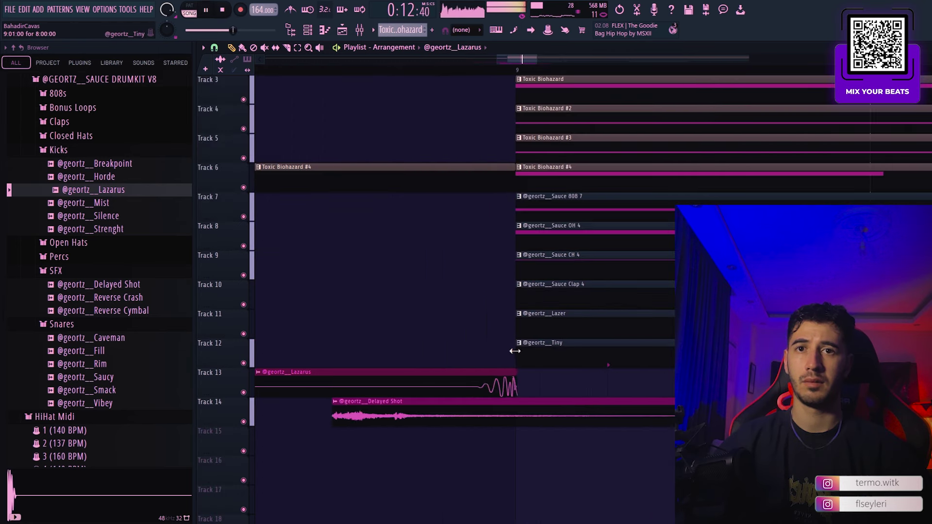
pyautogui.scroll(-4, 516, 359)
pyautogui.press('space')
pyautogui.keyDown('ctrl'); pyautogui.scroll(-2, 528, 383); pyautogui.keyUp('ctrl')
pyautogui.press('space')
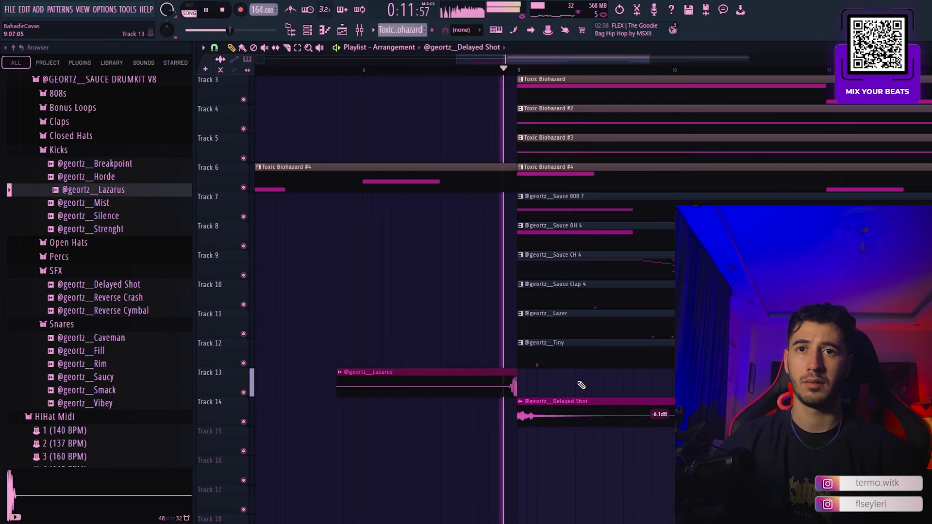
# - Fill the Sauce Kick 8 channel with C5 notes that follow the 808's rhythm, and close the piano roll
pyautogui.keyDown('ctrl'); pyautogui.scroll(-2, 577, 386); pyautogui.keyUp('ctrl')
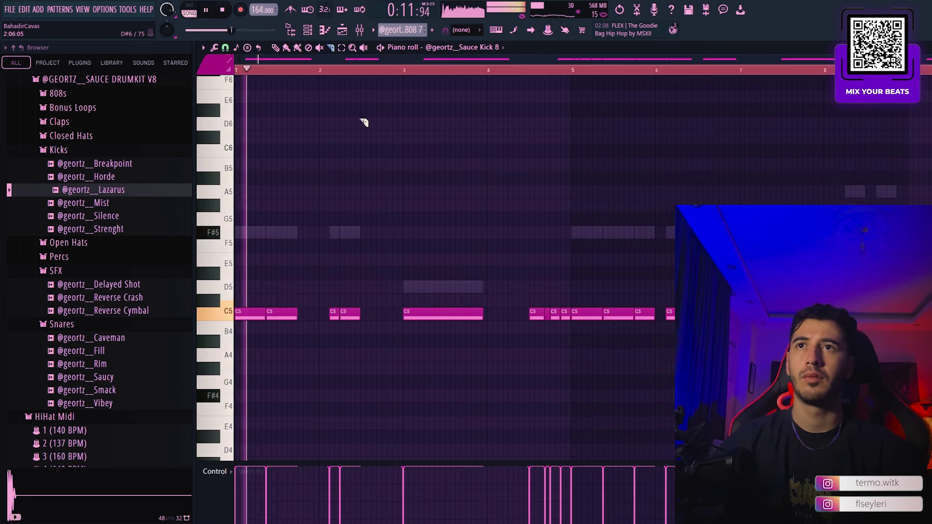
pyautogui.rightClick(385, 128)
pyautogui.press('Escape')
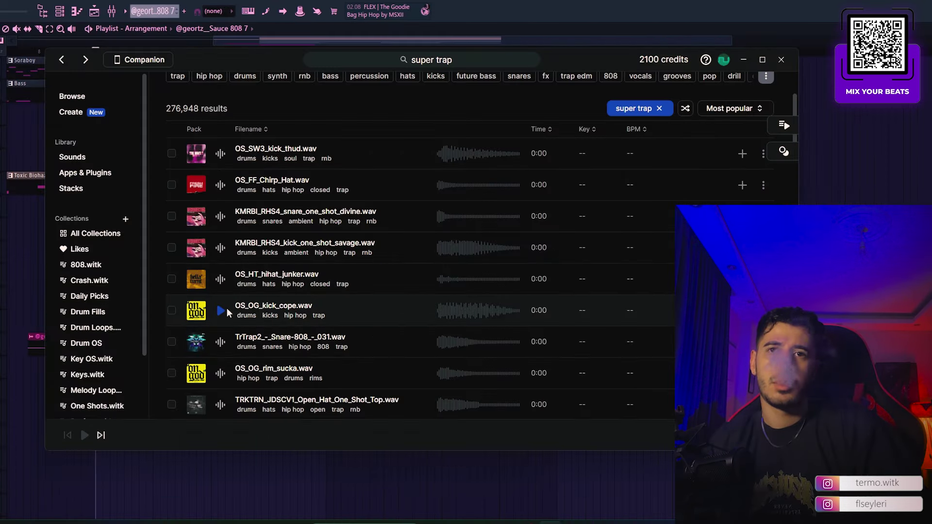
# - Audition super trap samples in Splice and bring OS_OG_808_monsters_C.wav into the channel rack at the Sauce 808 7 channel
pyautogui.click(226, 310)
pyautogui.click(220, 341)
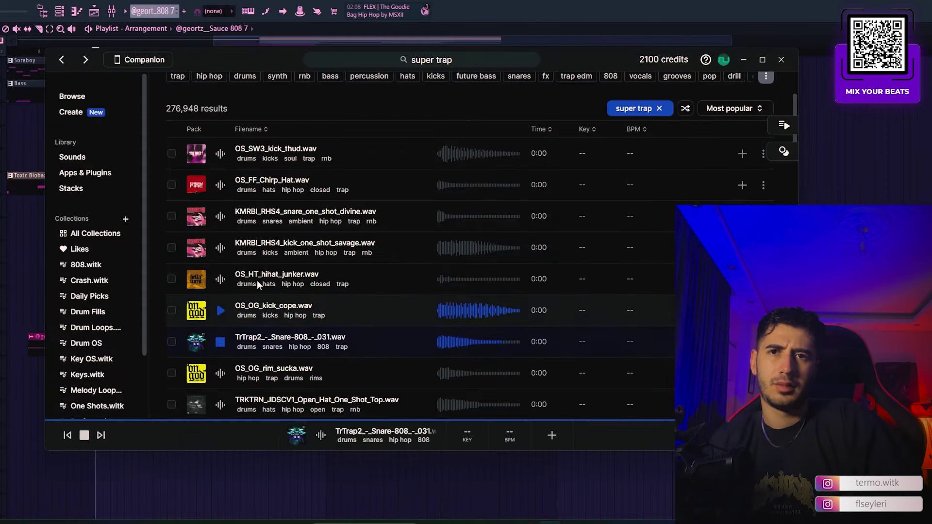
pyautogui.scroll(-4, 340, 291)
pyautogui.click(383, 269)
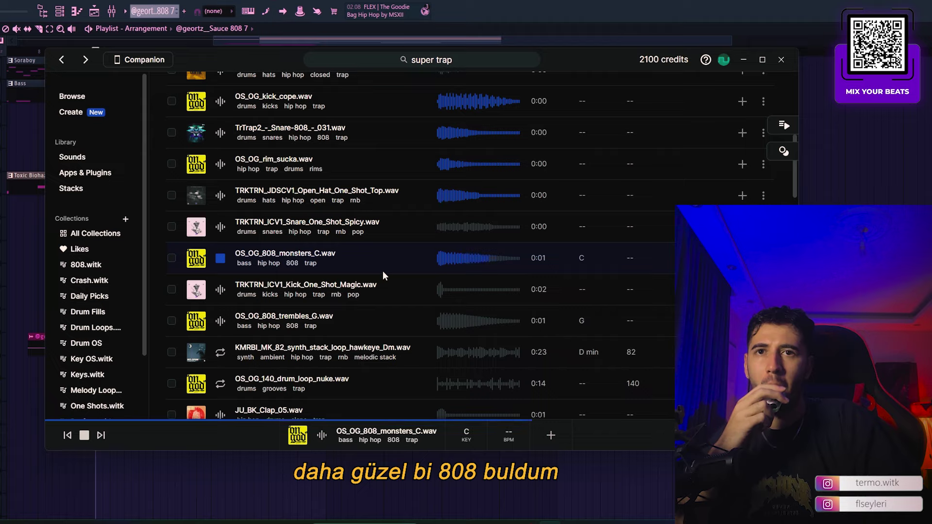
pyautogui.moveTo(385, 269); pyautogui.dragTo(285, 303)
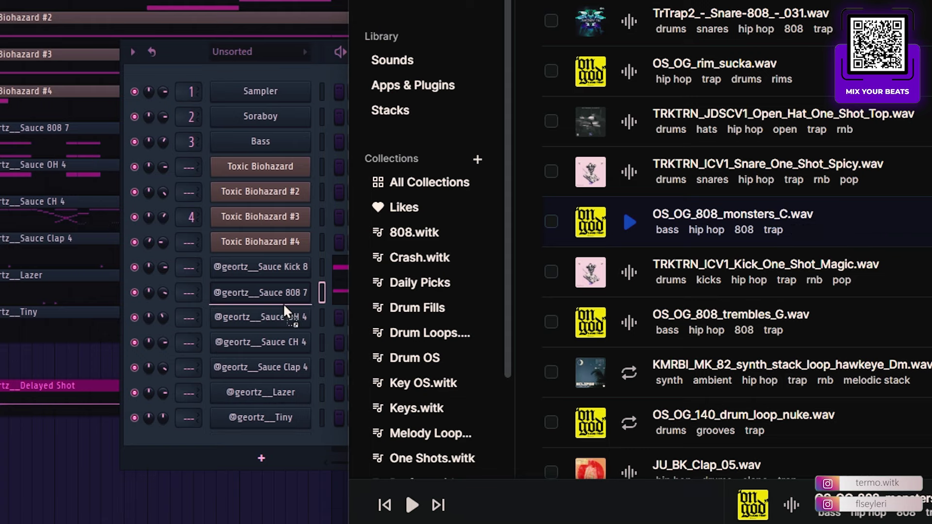
# - Paste the 808 notes into the OS_OG_808_monsters_C channel and play the beat with Sauce 808 7 muted
pyautogui.click(298, 165)
pyautogui.hotkey('ctrl', 'v')
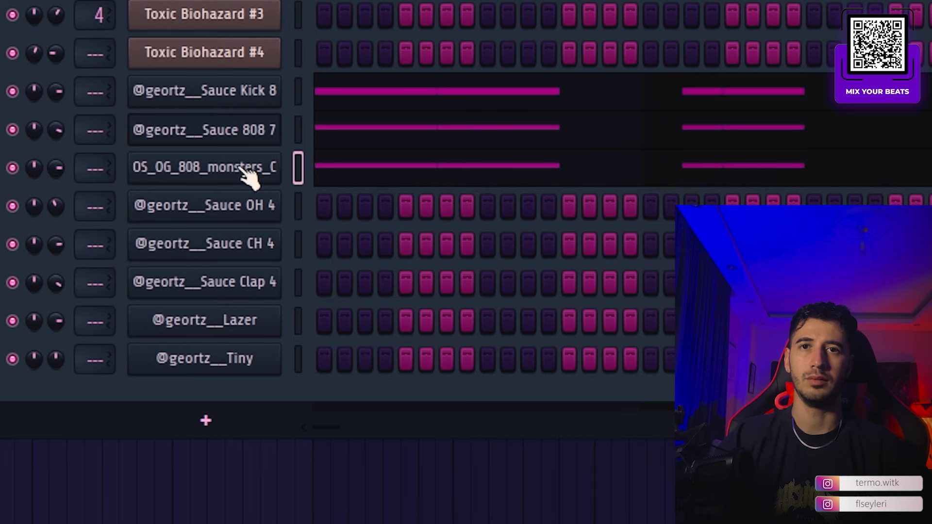
pyautogui.rightClick(243, 169)
pyautogui.click(355, 324)
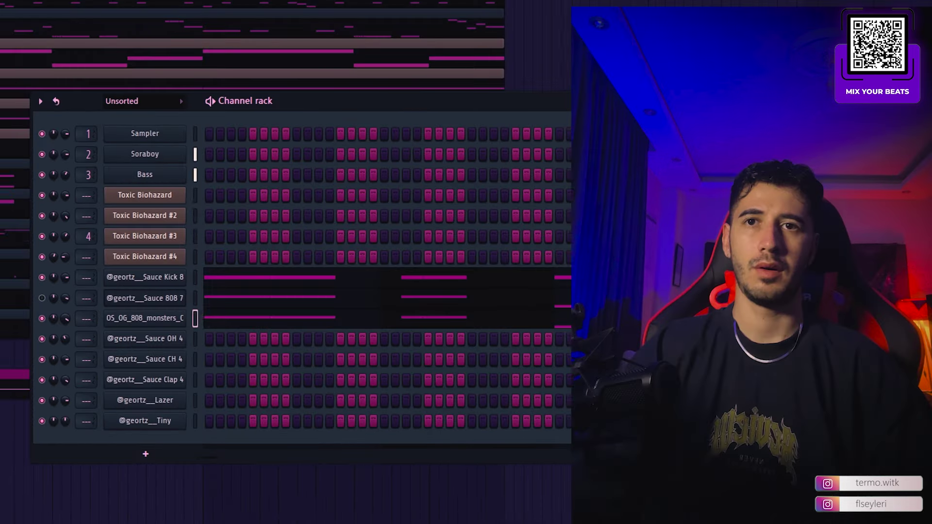
pyautogui.press('space')
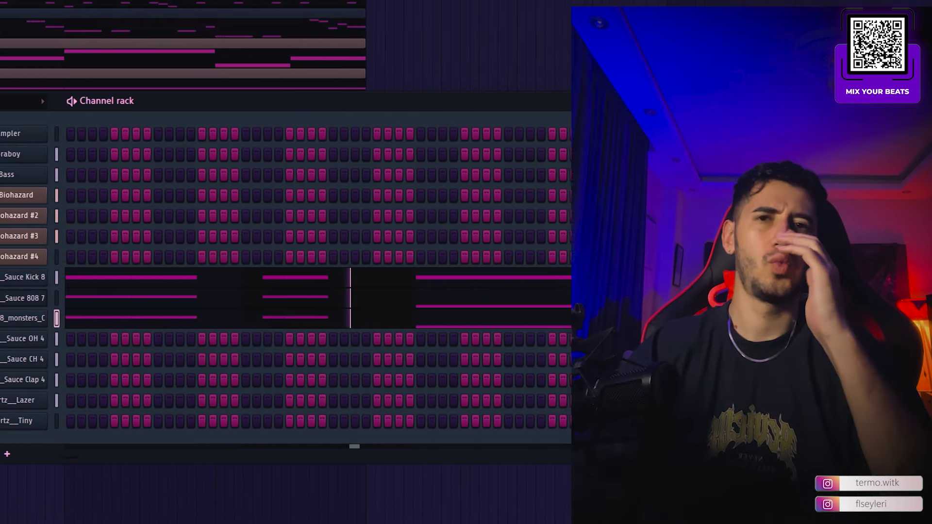
# - Delete the old Sauce 808 7 channel
pyautogui.rightClick(99, 298)
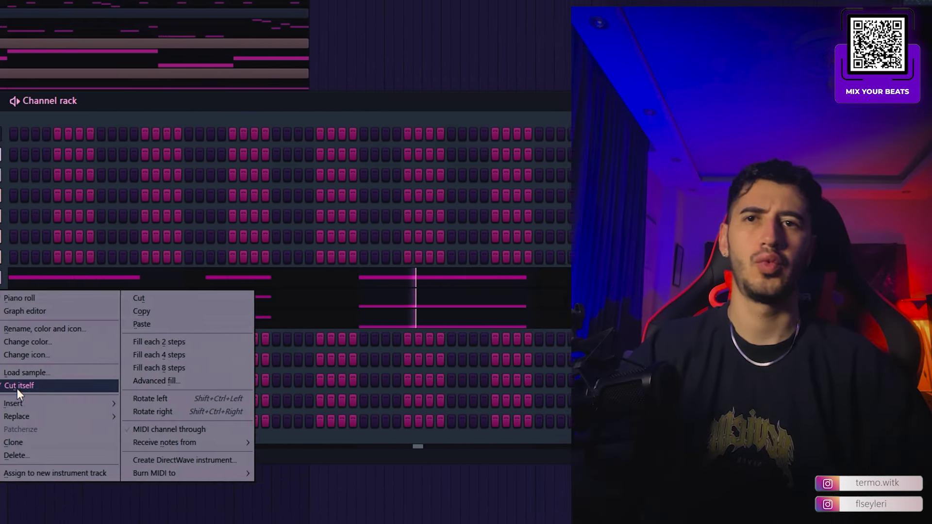
pyautogui.click(18, 386)
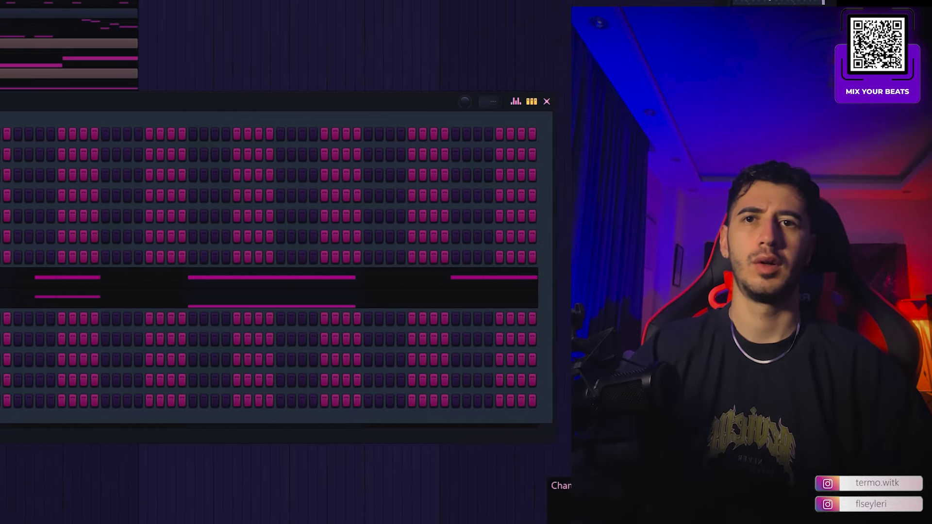
pyautogui.click(490, 101)
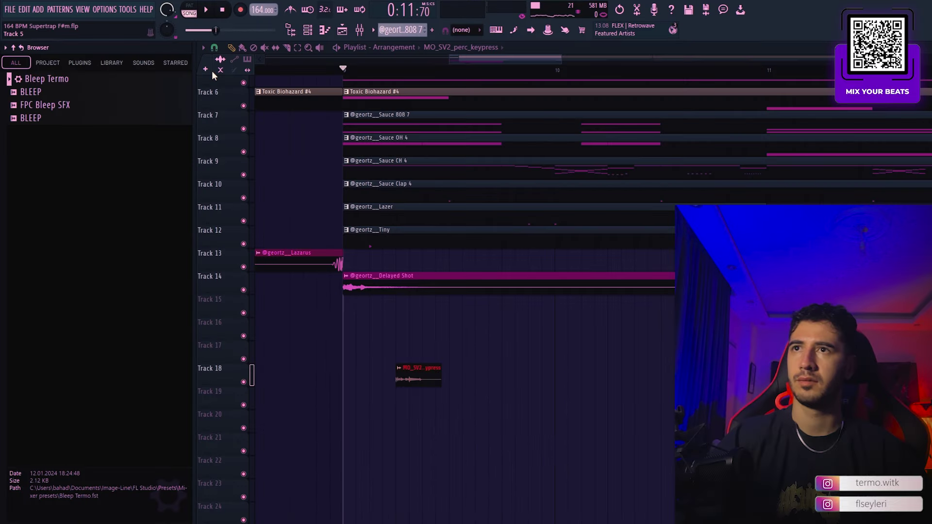
# - Audition the BLEEP samples and place one on Track 17 above the MO_SV2_perc_keypress clip, muting that clip
pyautogui.click(70, 93)
pyautogui.click(65, 119)
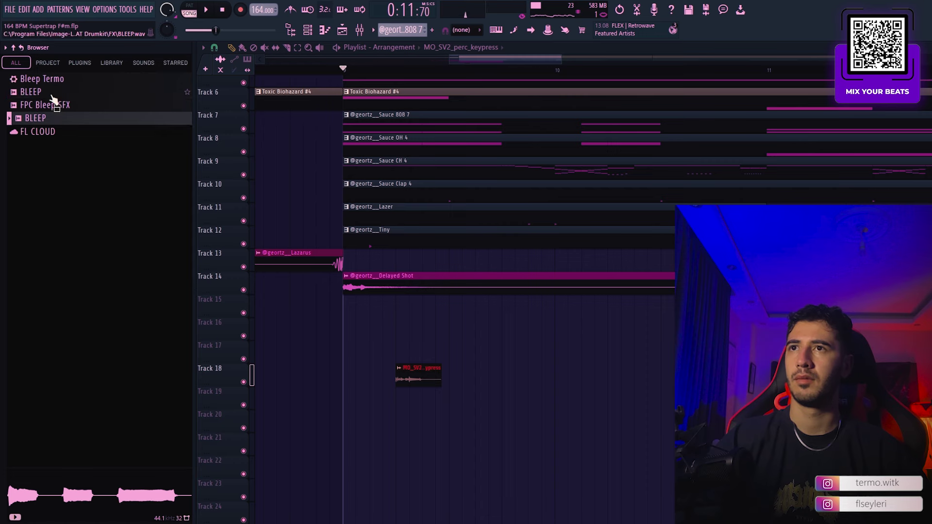
pyautogui.moveTo(55, 93); pyautogui.dragTo(403, 347)
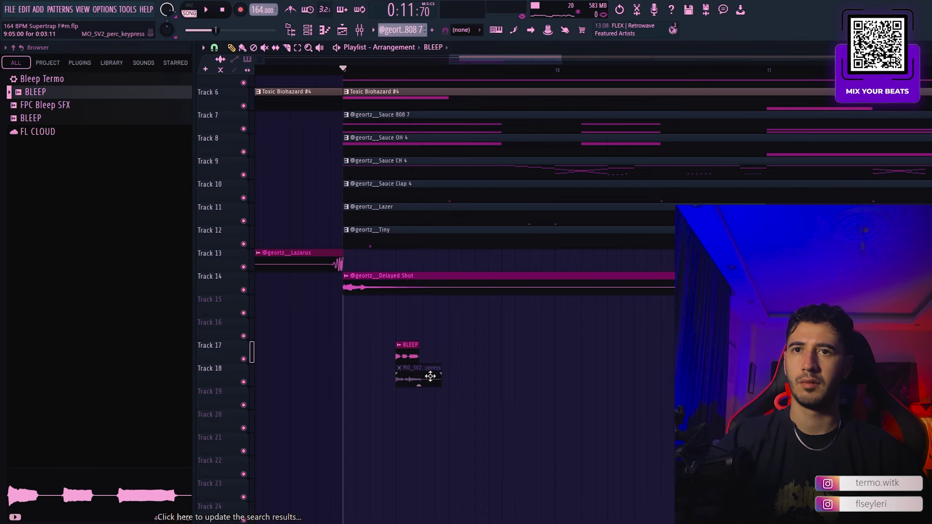
pyautogui.press('space')
pyautogui.scroll(-3, 487, 347)
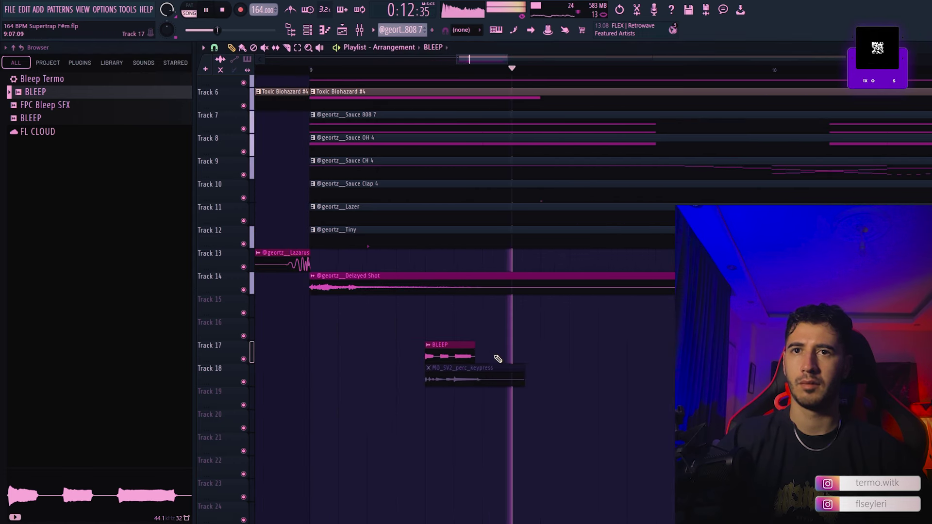
# - Set the BLEEP clip's pitch shift to +200 cents and play it with the beat
pyautogui.press('space')
pyautogui.doubleClick(453, 356)
pyautogui.press('space')
pyautogui.moveTo(248, 191); pyautogui.dragTo(249, 185)
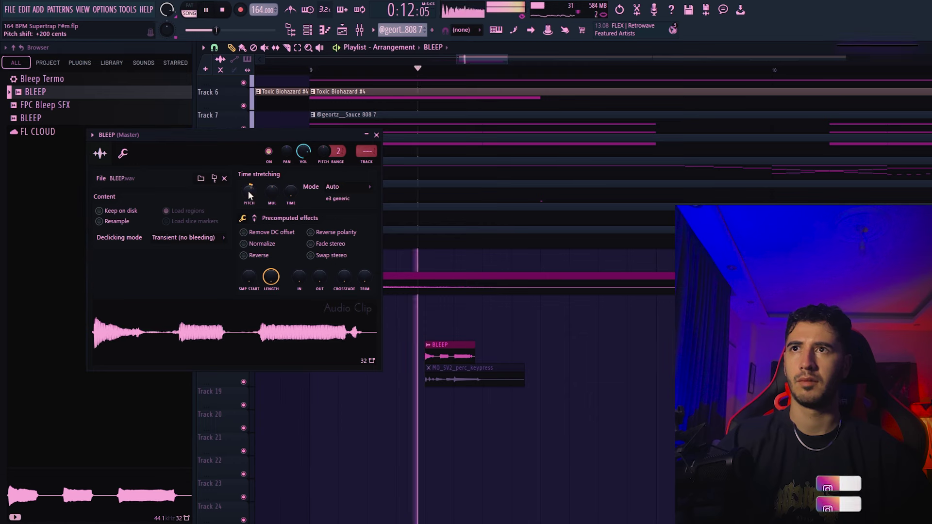
pyautogui.press('space')
pyautogui.press('space')
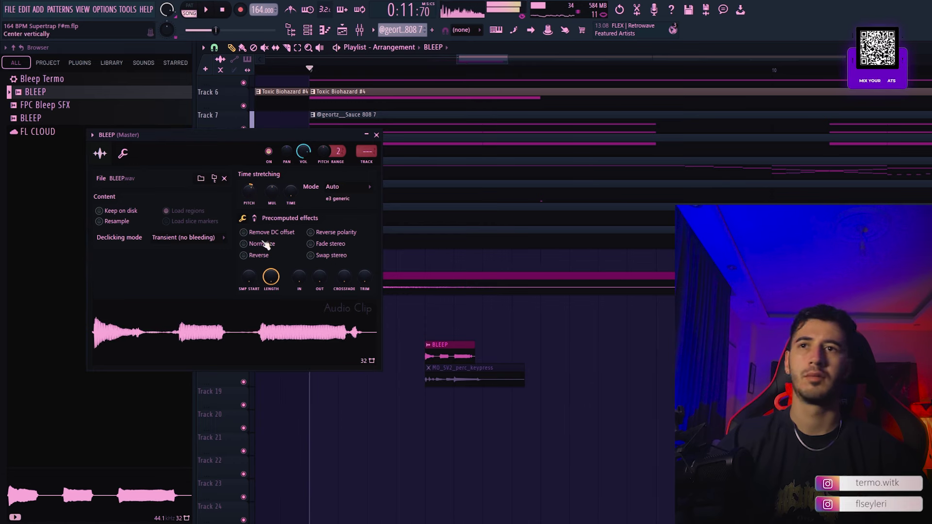
# - Normalize the BLEEP clip and play it in context
pyautogui.click(264, 243)
pyautogui.press('space')
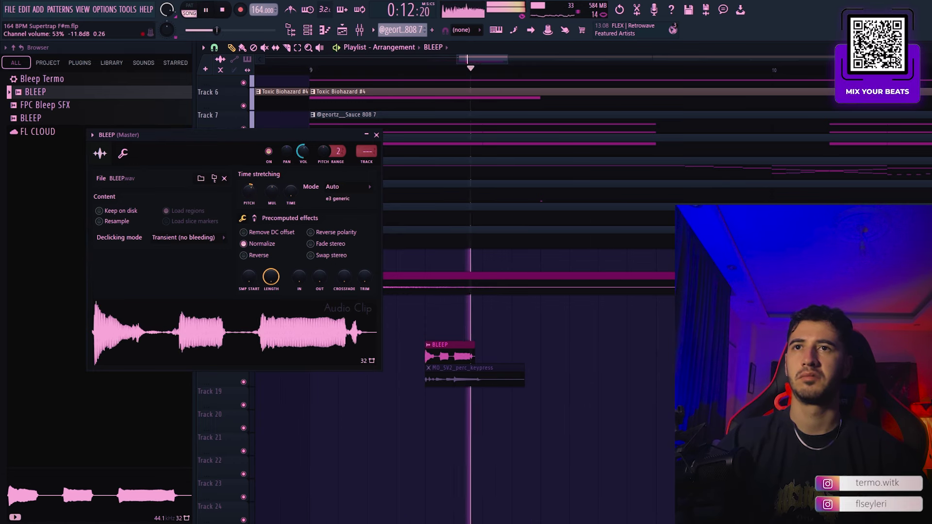
pyautogui.press('space')
pyautogui.press('space')
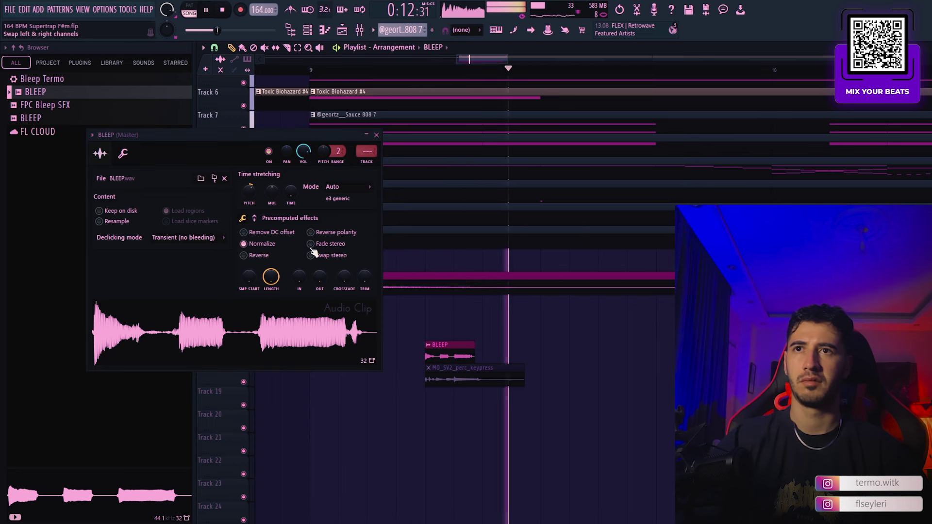
# - Set the BLEEP clip's pitch shift to +300 cents, close its settings and play the arrangement
pyautogui.press('space')
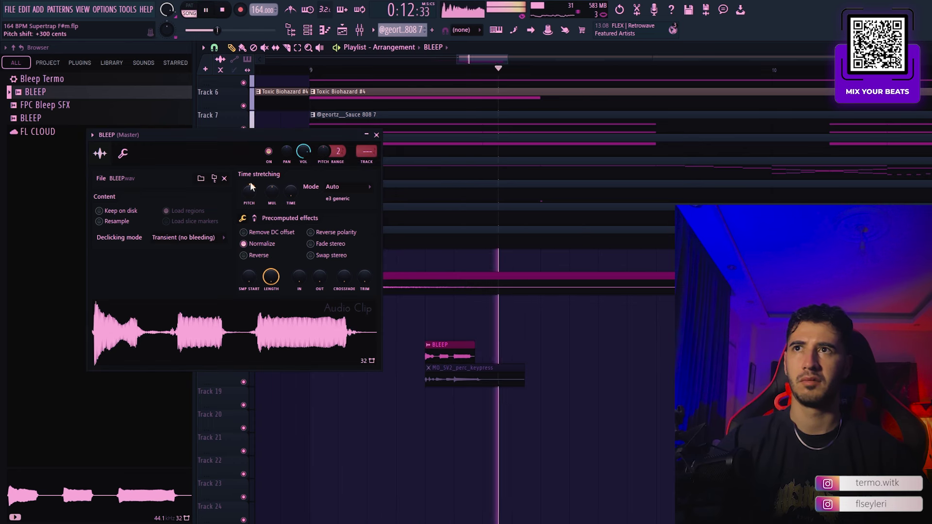
pyautogui.press('space')
pyautogui.press('space')
pyautogui.click(376, 134)
pyautogui.press('space')
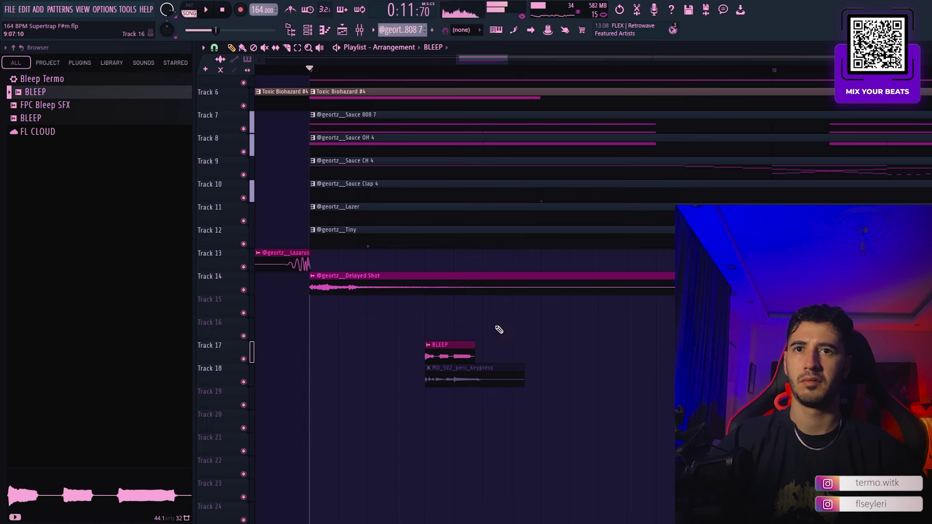
pyautogui.scroll(-3, 505, 345)
pyautogui.press('space')
pyautogui.scroll(-3, 566, 348)
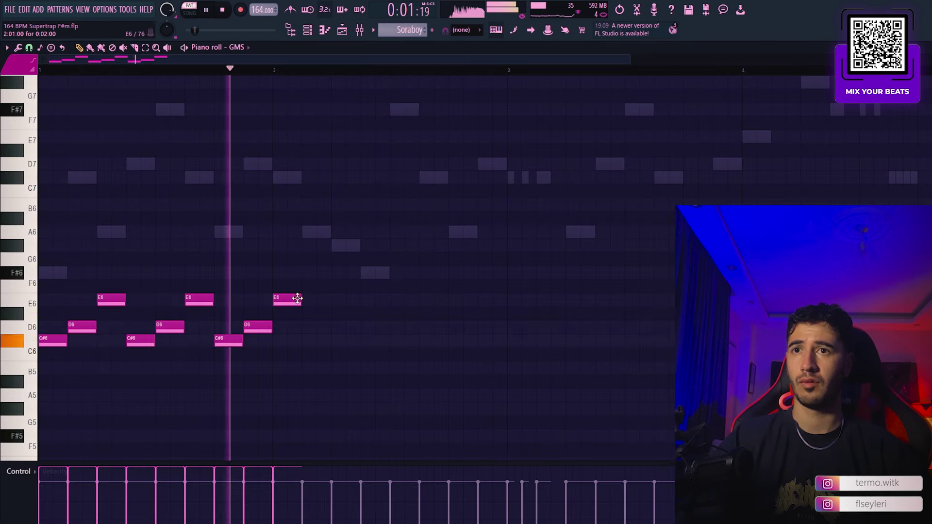
# - Remove the GMS note at the start of bar 2 and transpose the remaining figure to begin on C#5
pyautogui.press('space')
pyautogui.hotkey('ctrl', 'a')
pyautogui.hotkey('ctrl', 'Up')
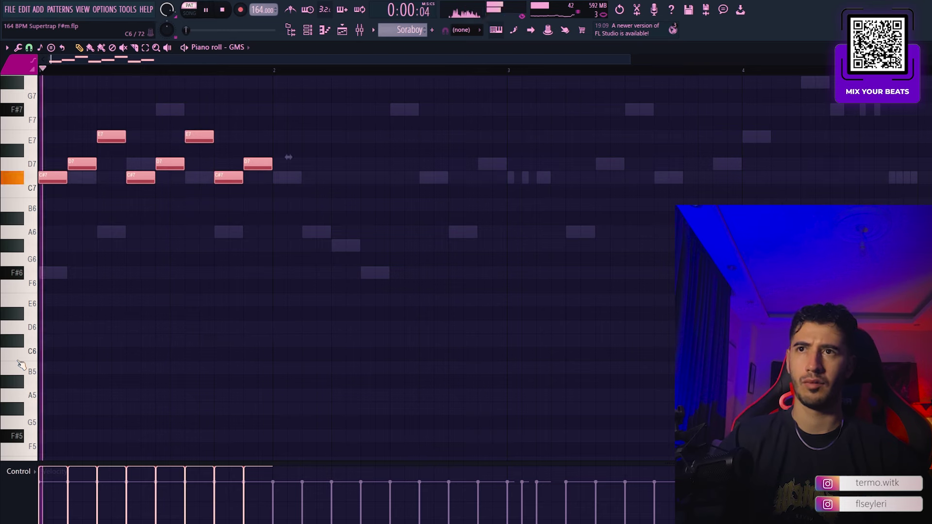
pyautogui.hotkey('ctrl', 'Up')
pyautogui.hotkey('ctrl', 'Down')
pyautogui.hotkey('ctrl', 'Down')
pyautogui.hotkey('ctrl', 'Down')
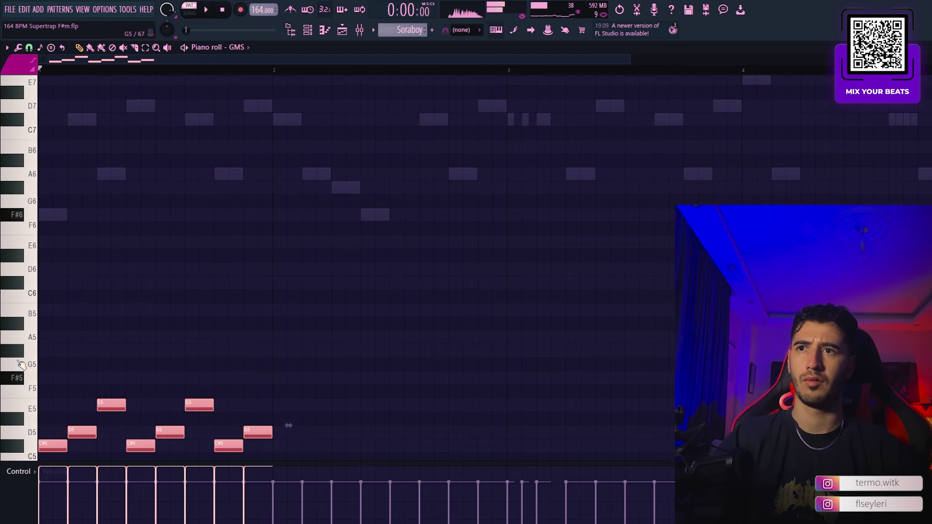
pyautogui.press('space')
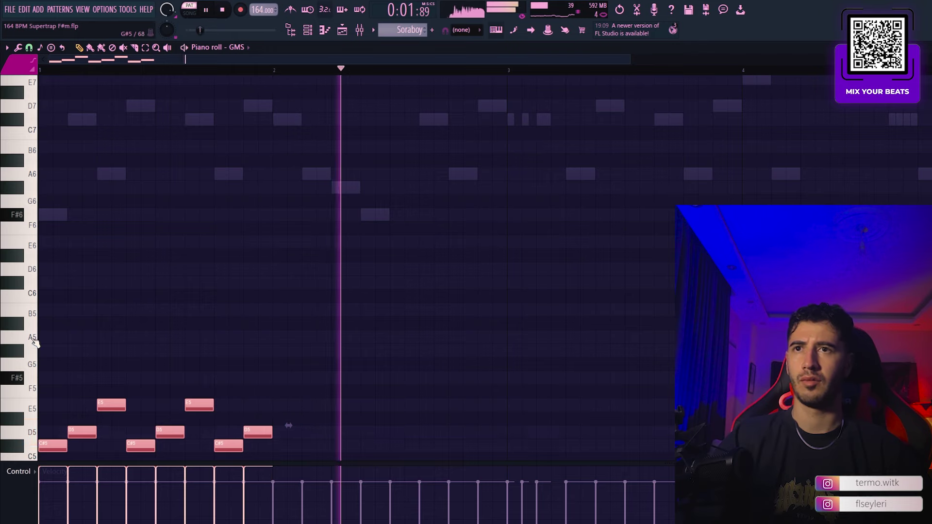
pyautogui.press('space')
# - Repeat the one-bar GMS figure over the following bars, with the bar 2 copy an octave higher on C#6
pyautogui.scroll(-3, 145, 321)
pyautogui.hotkey('ctrl', 'b')
pyautogui.hotkey('ctrl', 'b')
pyautogui.hotkey('ctrl', 'd')
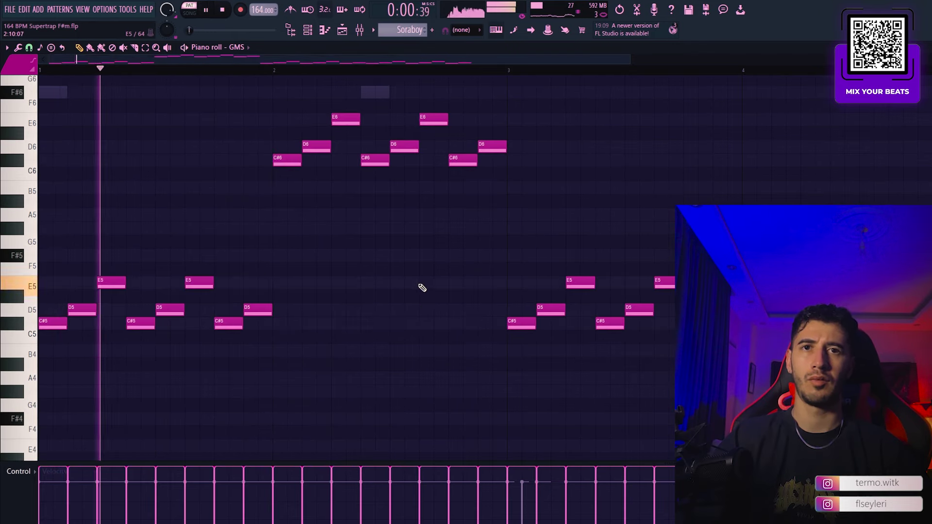
# - Rearrange the GMS copies so bars 1 to 3 start on C#5 and bars 4 and 5 start on C#6
pyautogui.scroll(-2, 421, 276)
pyautogui.moveTo(290, 249); pyautogui.dragTo(430, 340)
pyautogui.moveTo(608, 249); pyautogui.dragTo(443, 340)
pyautogui.hotkey('ctrl', 'Up')
pyautogui.moveTo(297, 85); pyautogui.dragTo(121, 184)
pyautogui.hotkey('ctrl', 'Down')
pyautogui.moveTo(624, 193); pyautogui.dragTo(401, 97)
pyautogui.hotkey('ctrl', 'b')
pyautogui.hotkey('ctrl', 'd')
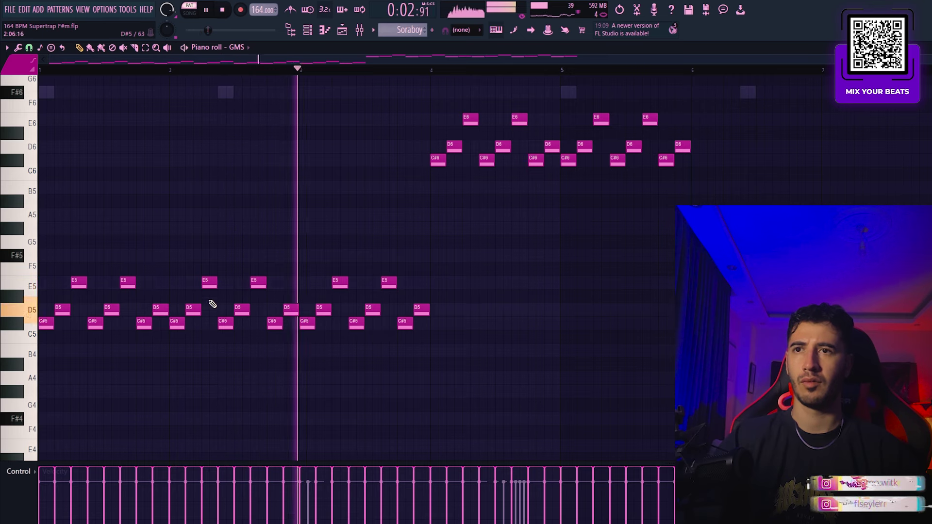
# - Compare the GMS melody with the Soraboy channel muted and unmuted, and select the GMS channel
pyautogui.press('space')
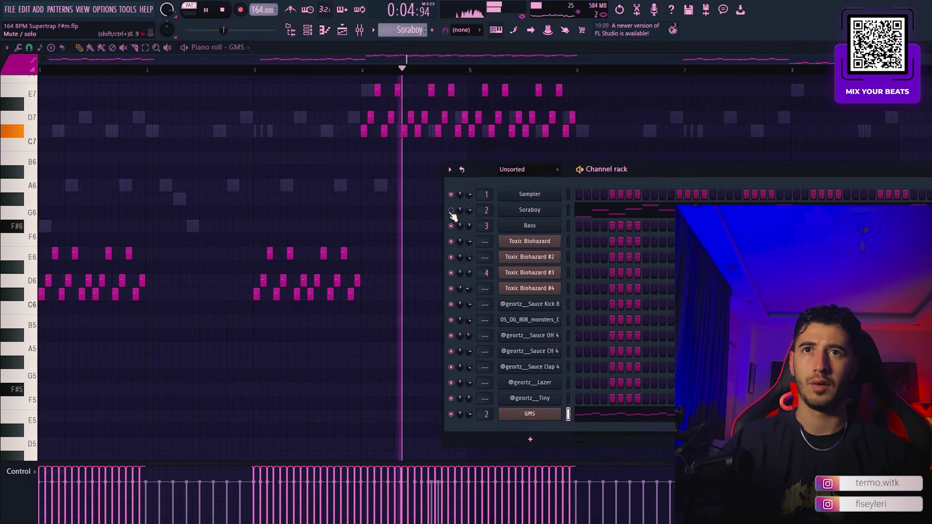
pyautogui.press('space')
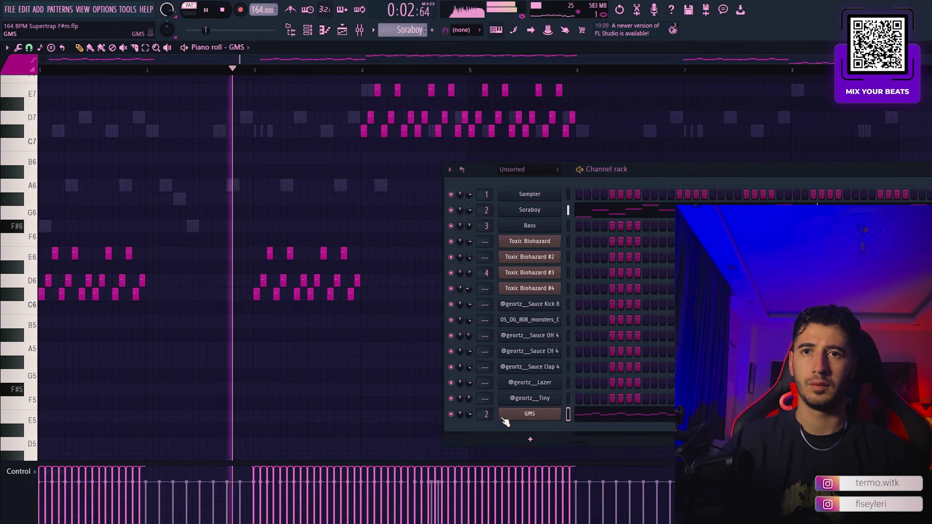
pyautogui.click(541, 416)
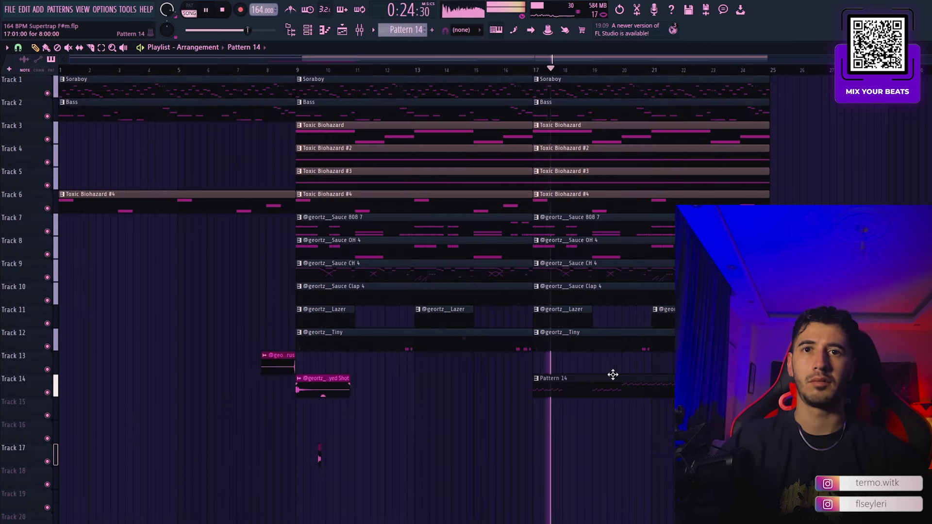
# - Move the Lazarus, Delayed Shot and BLEEP clips down two tracks and Pattern 14 up to Track 13
pyautogui.moveTo(361, 471); pyautogui.dragTo(258, 373)
pyautogui.hotkey('shift', 'Down')
pyautogui.hotkey('shift', 'Down')
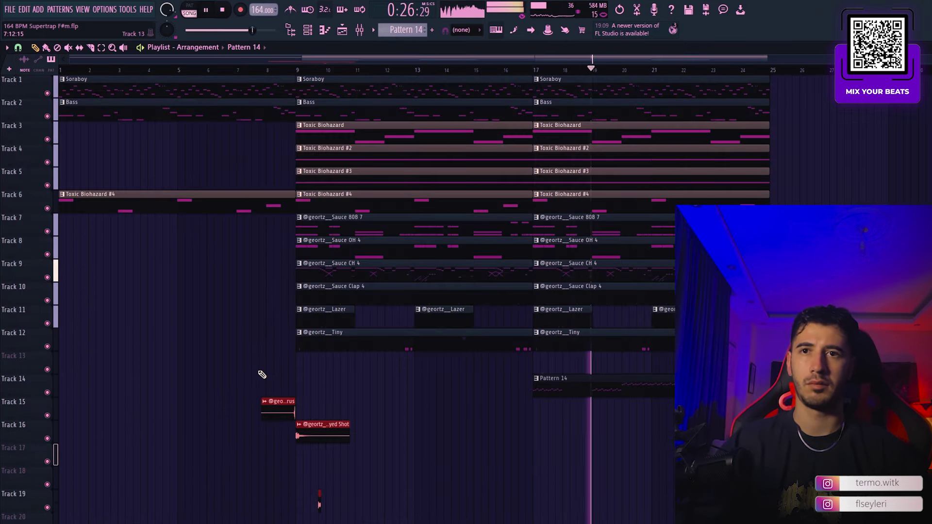
pyautogui.hotkey('shift', 'Up')
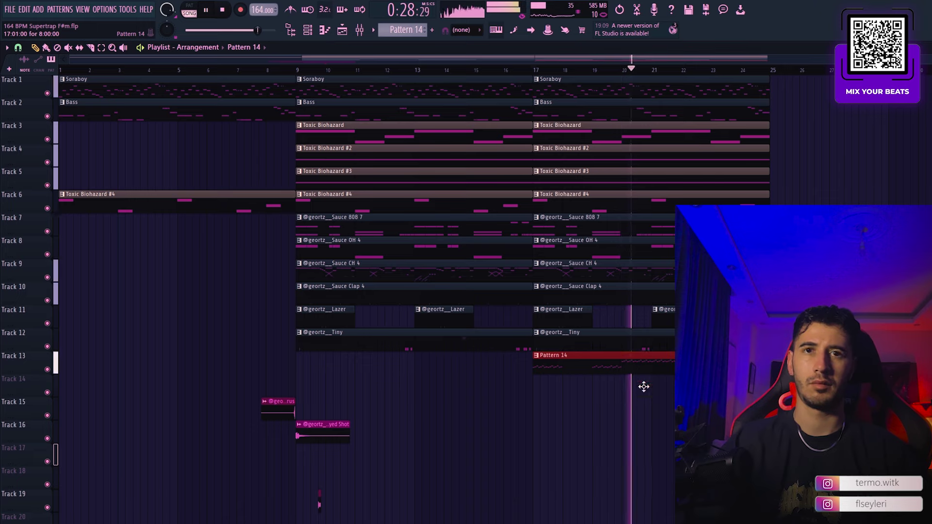
# - Duplicate all the clips of bars 9 to 24 so the copy starts at bar 25
pyautogui.keyDown('ctrl'); pyautogui.click(657, 383); pyautogui.keyUp('ctrl')
pyautogui.moveTo(811, 373); pyautogui.dragTo(324, 53)
pyautogui.hotkey('ctrl', 'b')
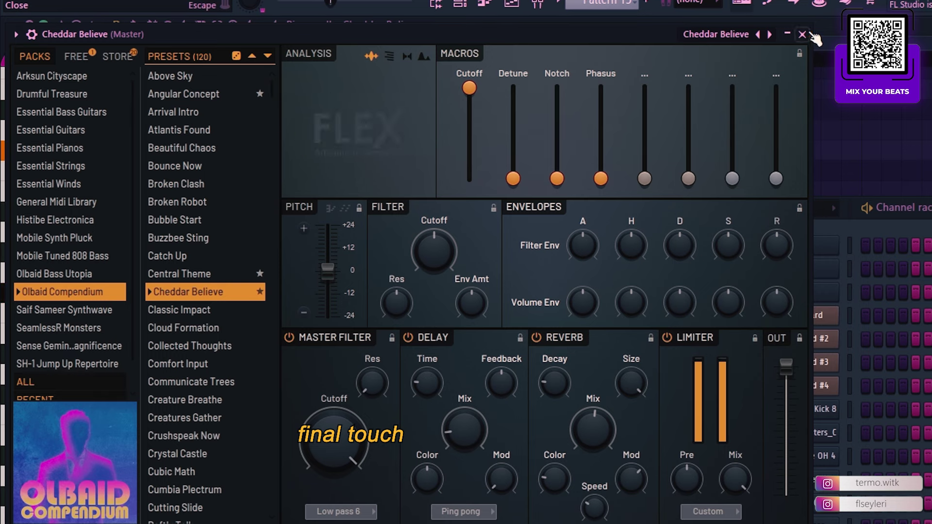
# - Move the first C#6 note at the end of bar 4 closer to the D6 note in Cheddar Believe and shorten it
pyautogui.press('space')
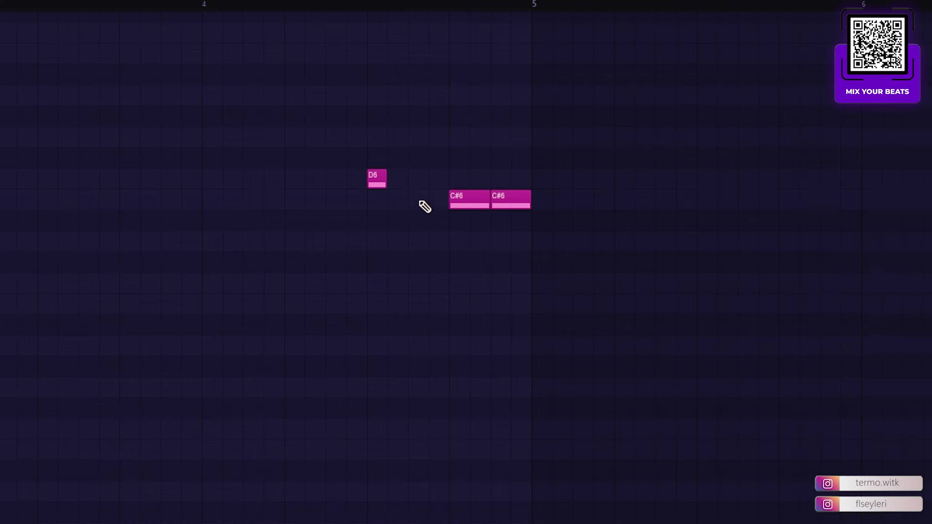
pyautogui.moveTo(503, 196); pyautogui.dragTo(461, 196)
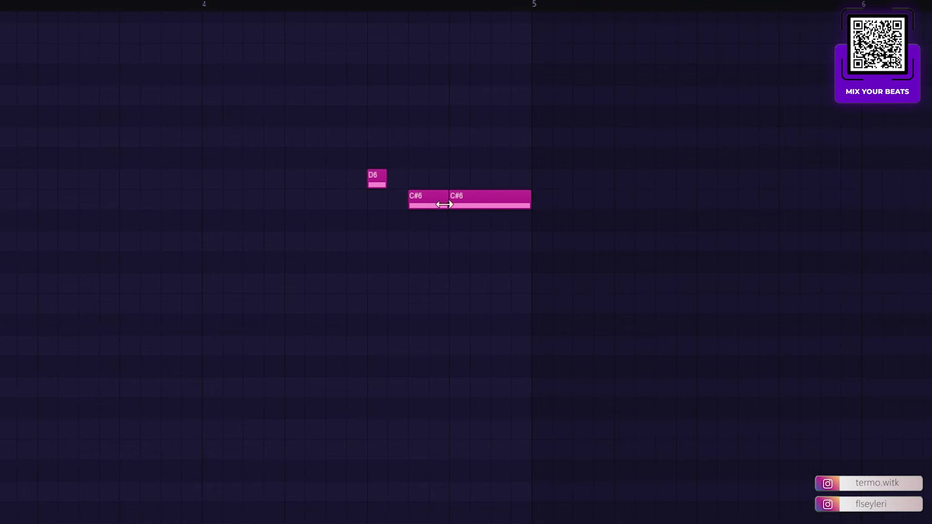
pyautogui.moveTo(444, 205); pyautogui.dragTo(428, 204)
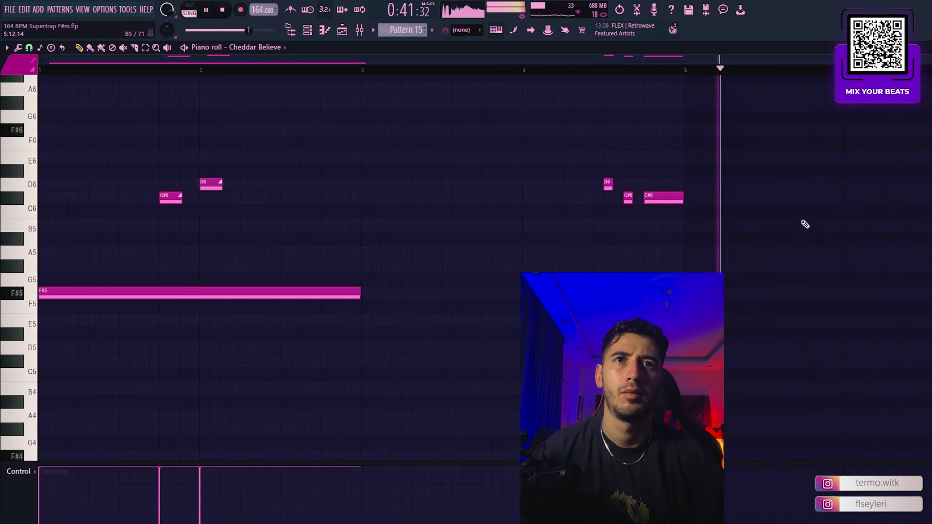
# - Duplicate the whole four-bar Cheddar Believe melody right after itself and return to the playlist
pyautogui.hotkey('ctrl', 'a')
pyautogui.hotkey('ctrl', 'b')
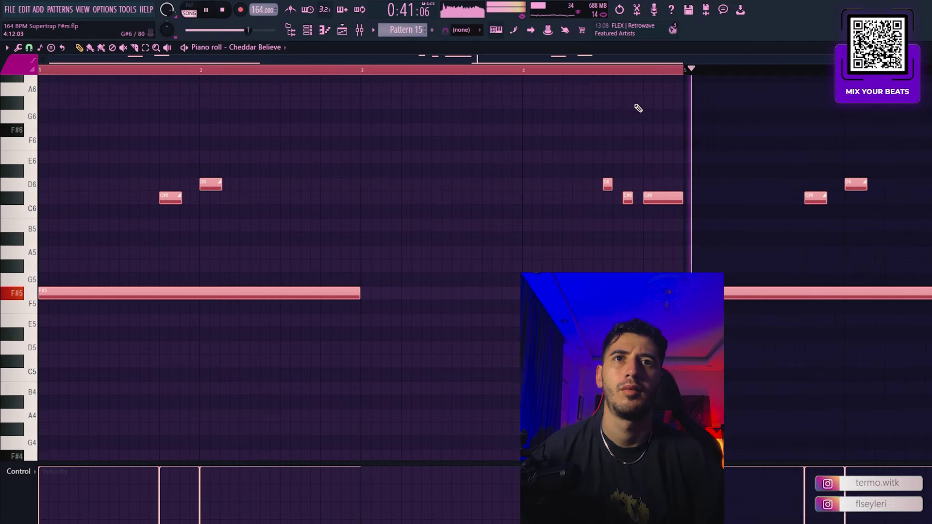
pyautogui.press('F5')
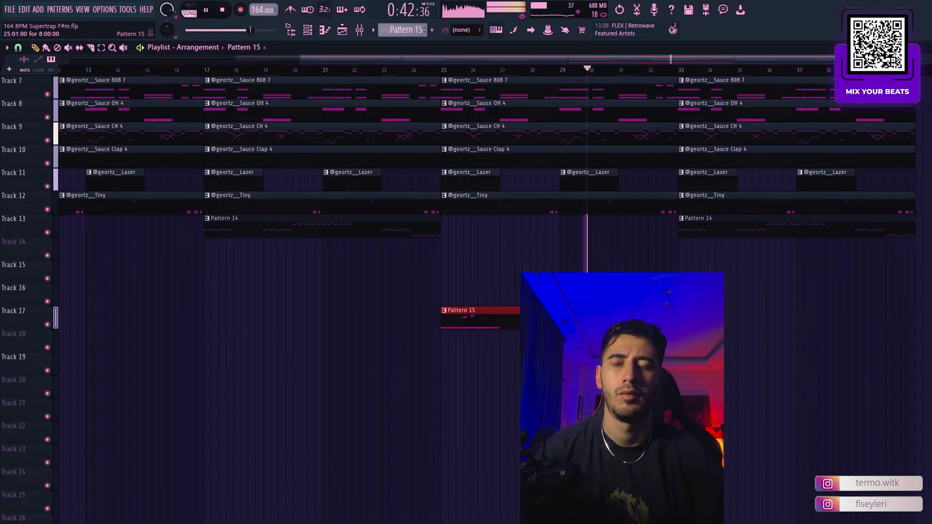
# - Save the project as a new version, dismiss the trial plugin warning and add a copy of Pattern 15 at bar 33 on Track 17
pyautogui.hotkey('ctrl', 'n')
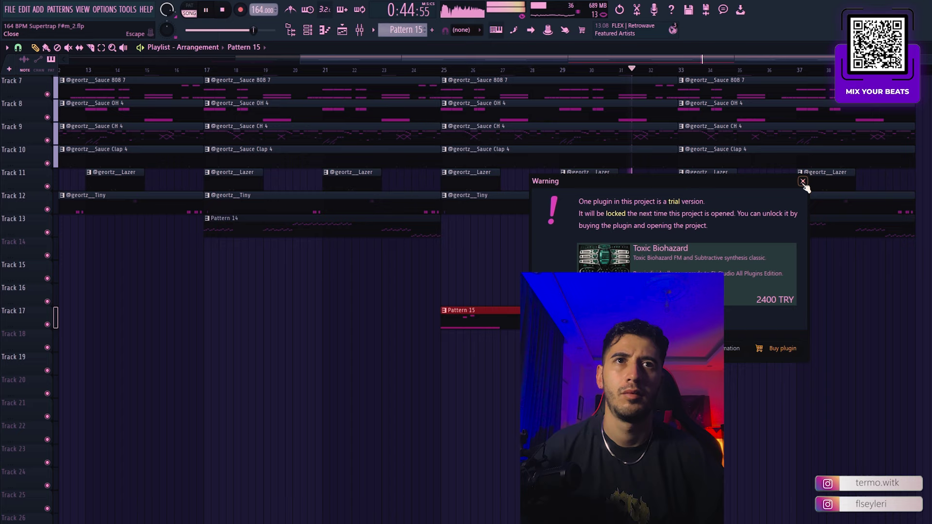
pyautogui.click(803, 182)
pyautogui.keyDown('ctrl'); pyautogui.click(691, 339); pyautogui.keyUp('ctrl')
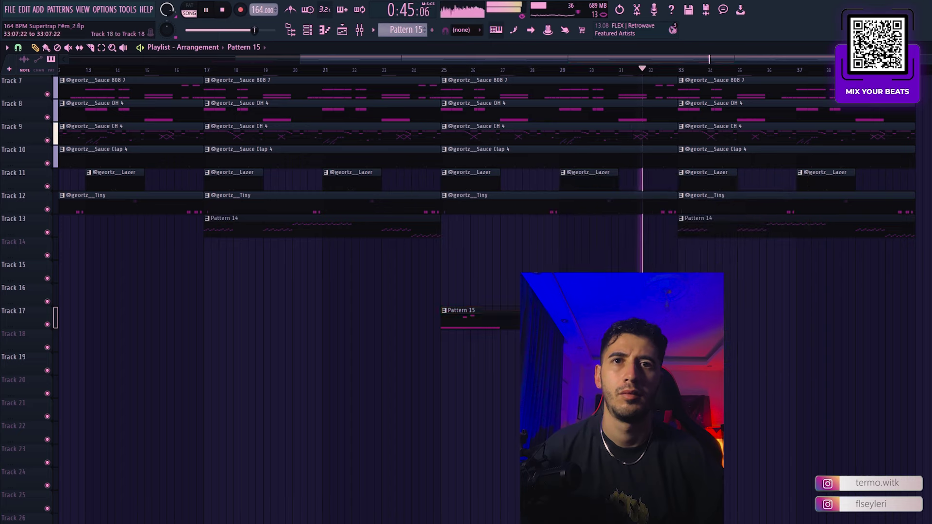
pyautogui.scroll(3, 780, 285)
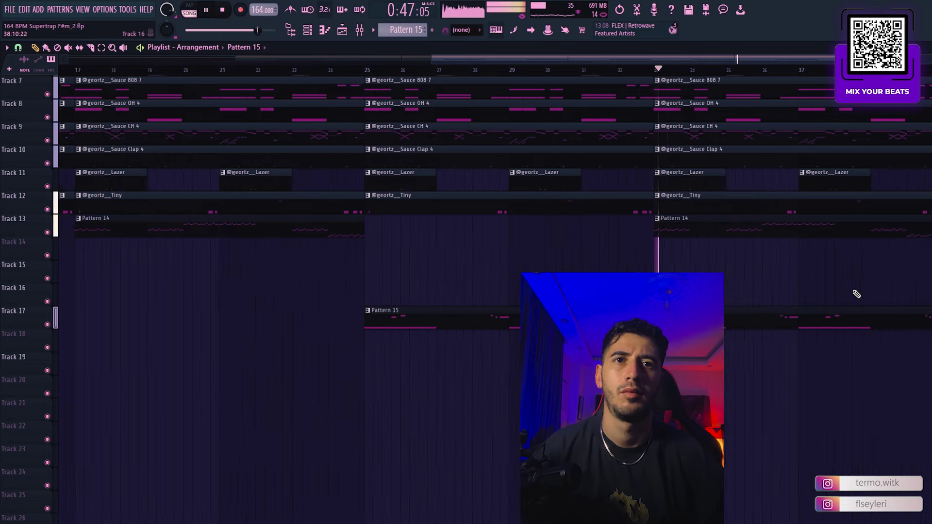
# - Open Pattern 15's Cheddar Believe notes and lower that channel's volume to about 65% while playing the pattern from the start
pyautogui.doubleClick(746, 318)
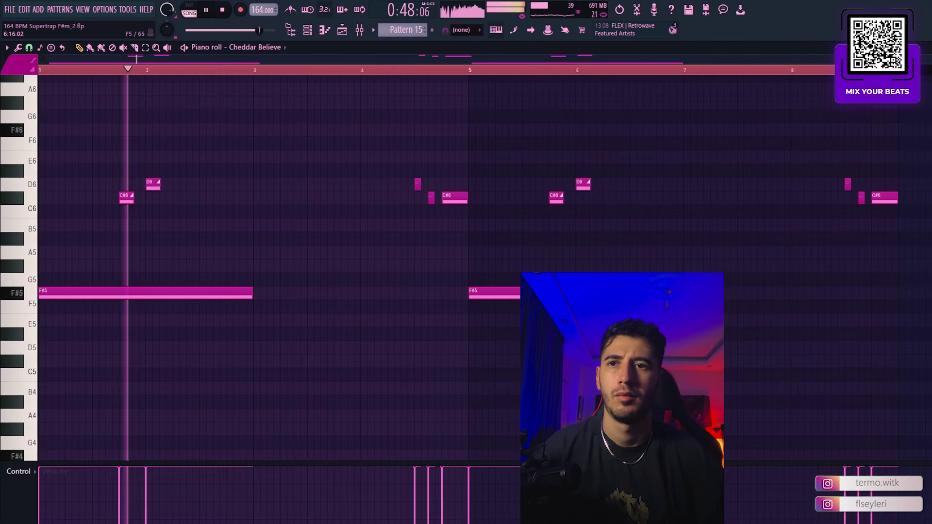
pyautogui.click(308, 30)
pyautogui.press('space')
pyautogui.moveTo(468, 429); pyautogui.dragTo(469, 438)
pyautogui.press('space')
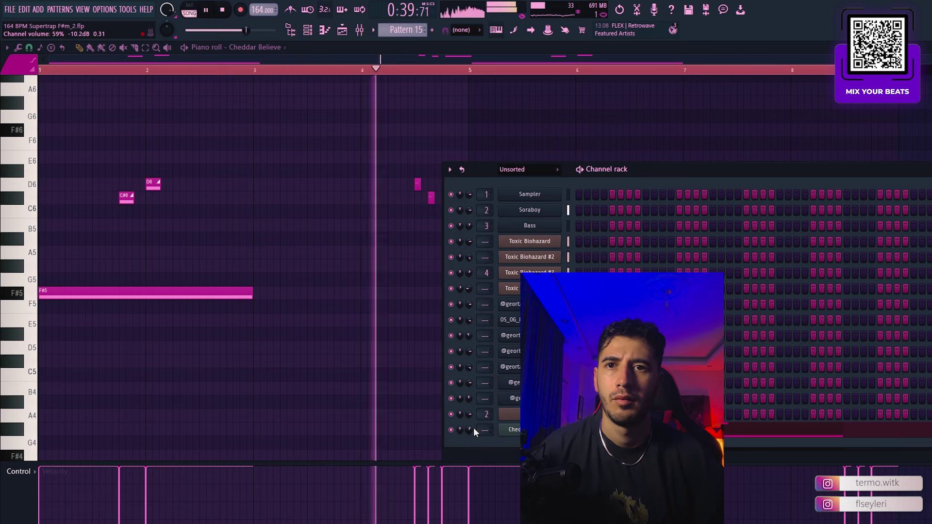
pyautogui.press('space')
pyautogui.click(41, 69)
pyautogui.press('space')
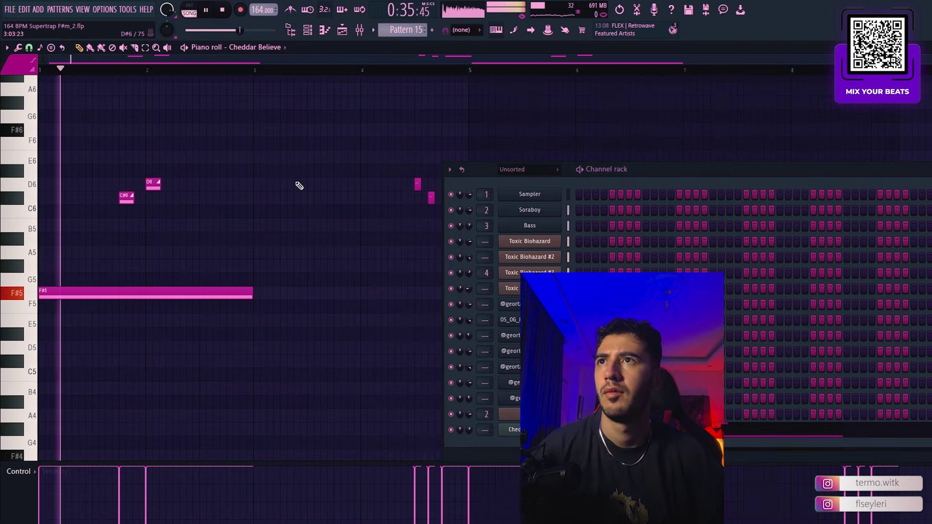
pyautogui.moveTo(470, 430); pyautogui.dragTo(470, 424)
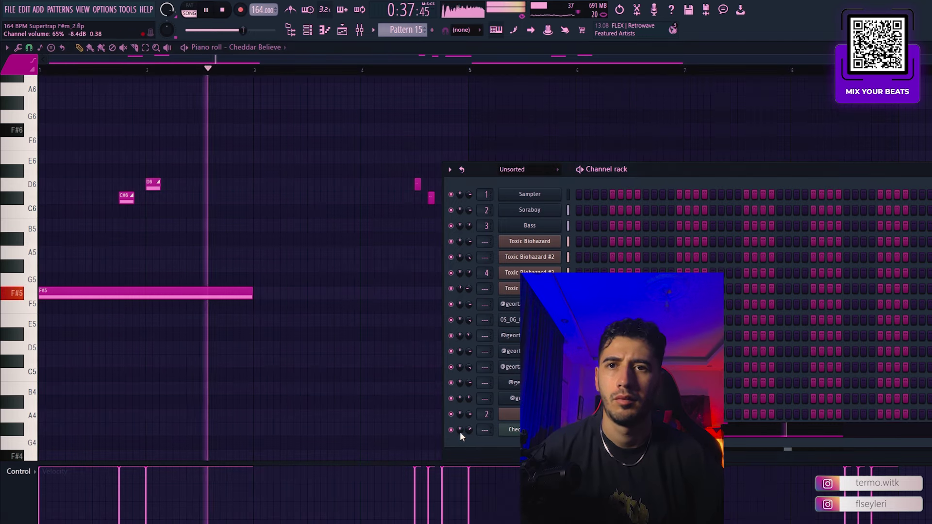
# - Route Cheddar Believe to mixer track 5, close its FLEX window and load H-Delay Stereo on that track
pyautogui.click(515, 429)
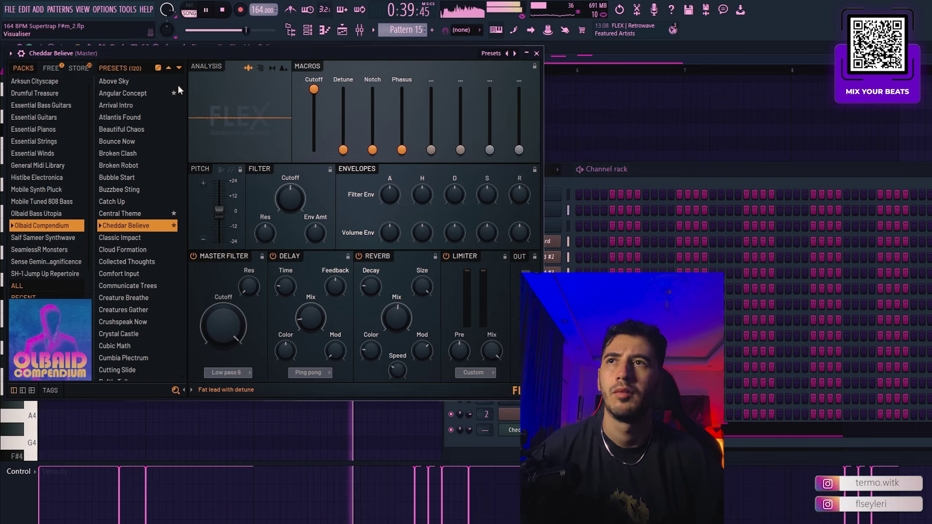
pyautogui.click(21, 53)
pyautogui.click(527, 80)
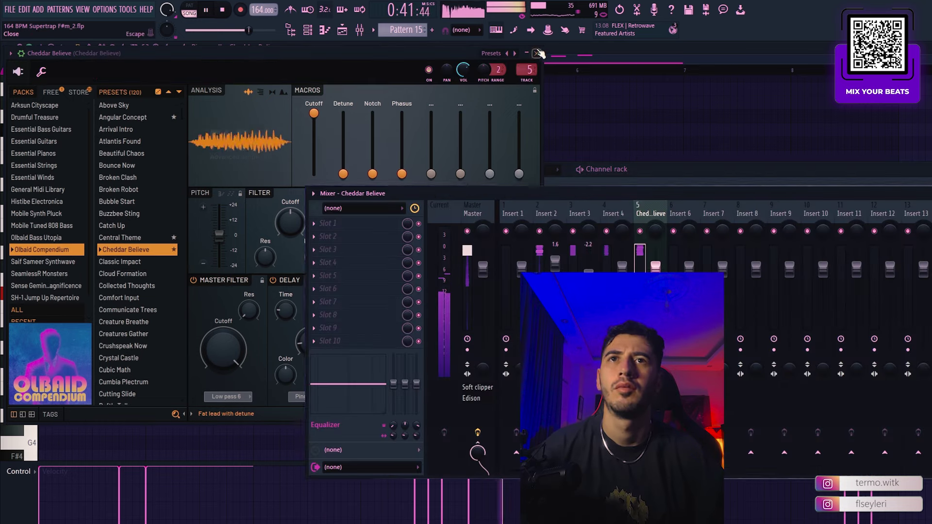
pyautogui.click(536, 53)
pyautogui.press('space')
pyautogui.click(363, 221)
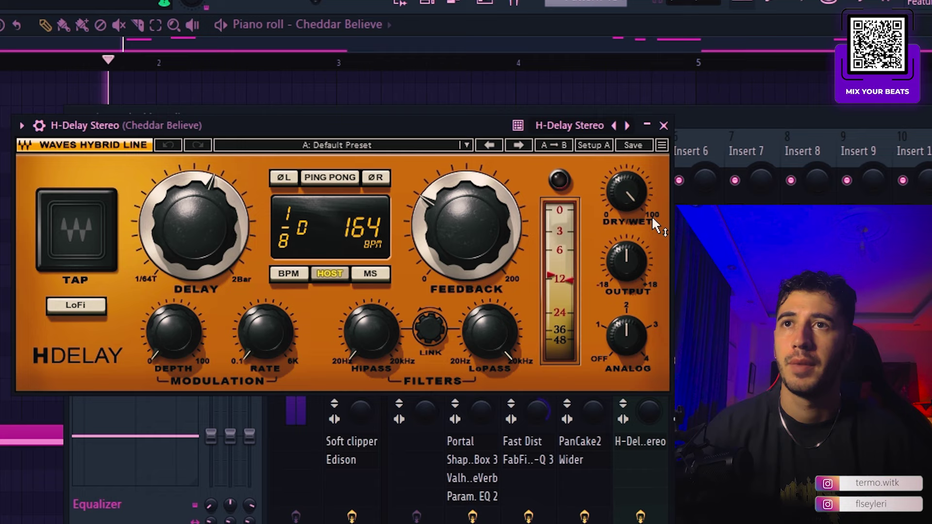
# - Set H-Delay's dry/wet to 23, enable ping pong and close the plugin window
pyautogui.moveTo(651, 216); pyautogui.dragTo(620, 333)
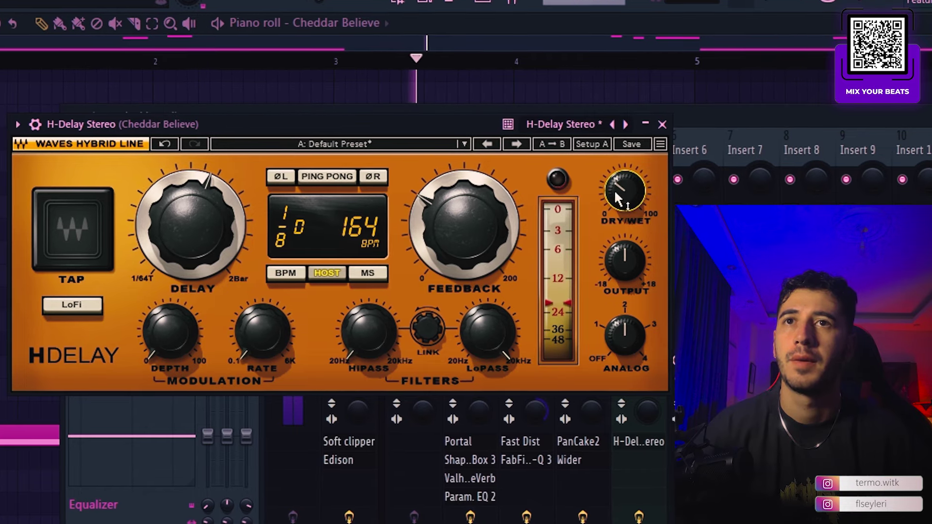
pyautogui.click(494, 221)
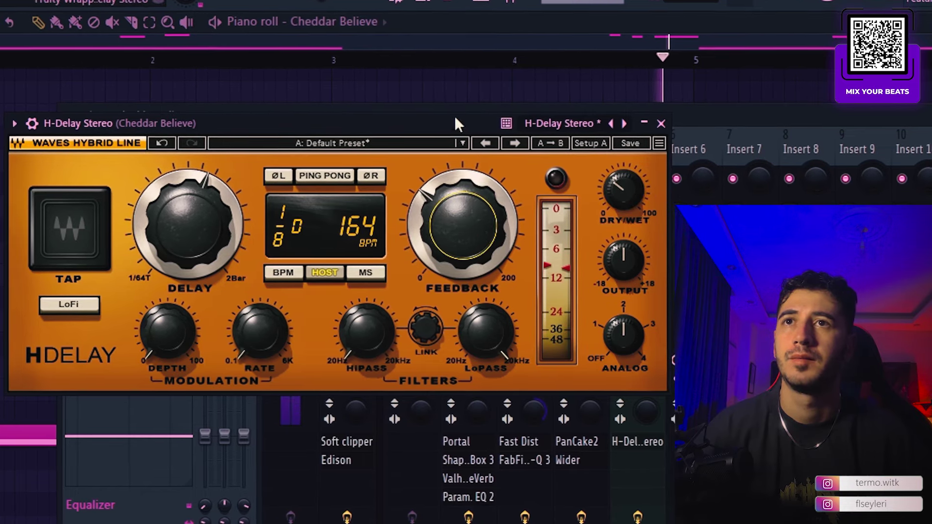
pyautogui.moveTo(621, 208); pyautogui.dragTo(622, 232)
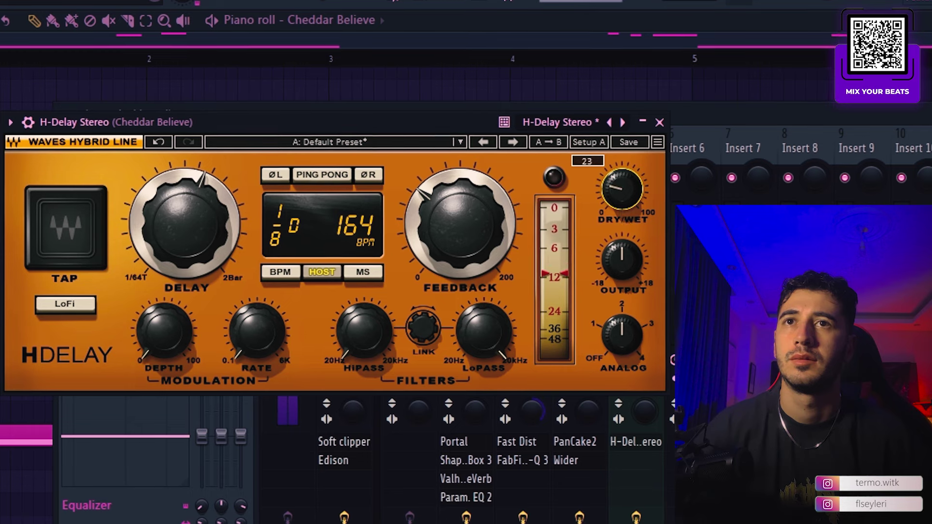
pyautogui.click(326, 175)
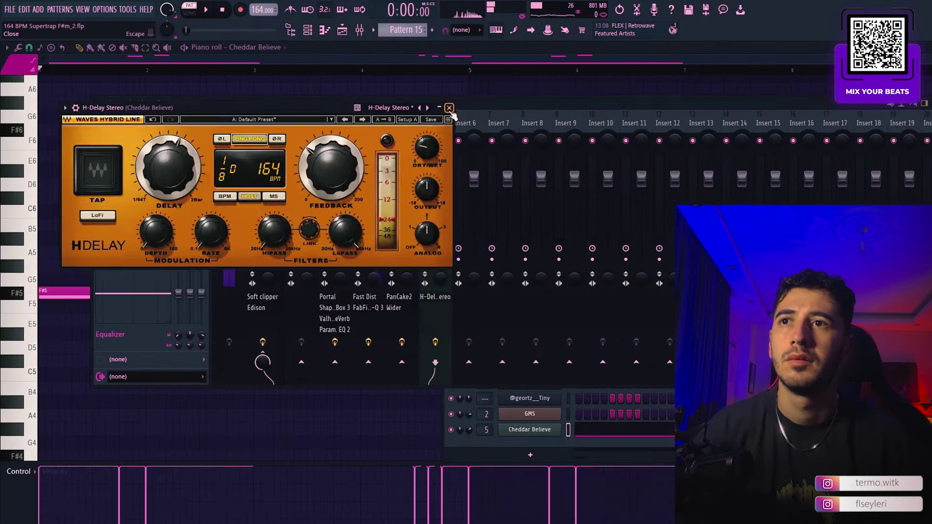
pyautogui.click(653, 118)
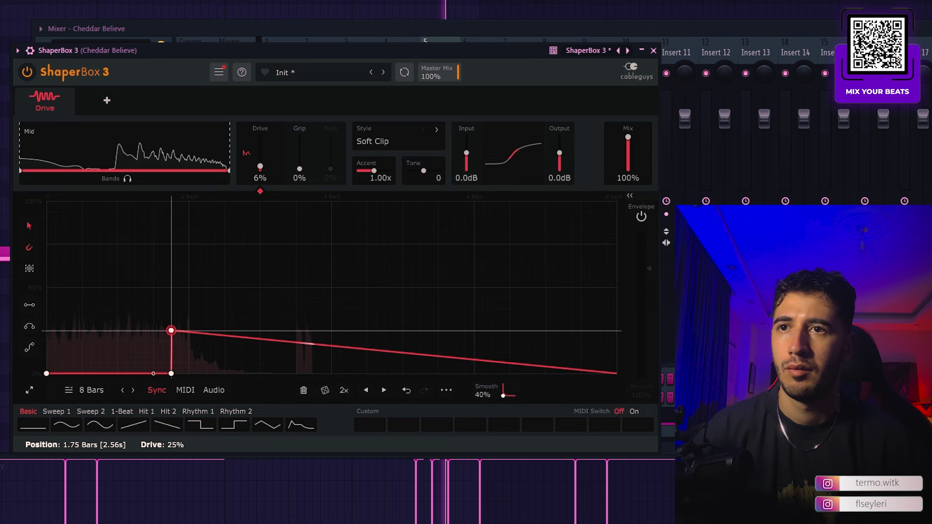
# - Shape ShaperBox 3's Drive envelope as a curved rise peaking below 50% at bar 2 with an immediate drop to 0%
pyautogui.click(170, 373)
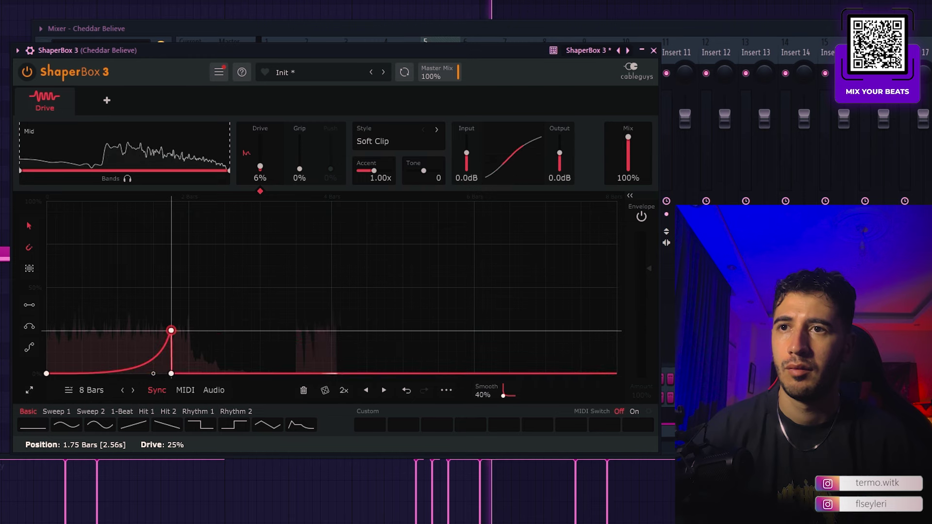
pyautogui.moveTo(171, 374); pyautogui.dragTo(197, 374)
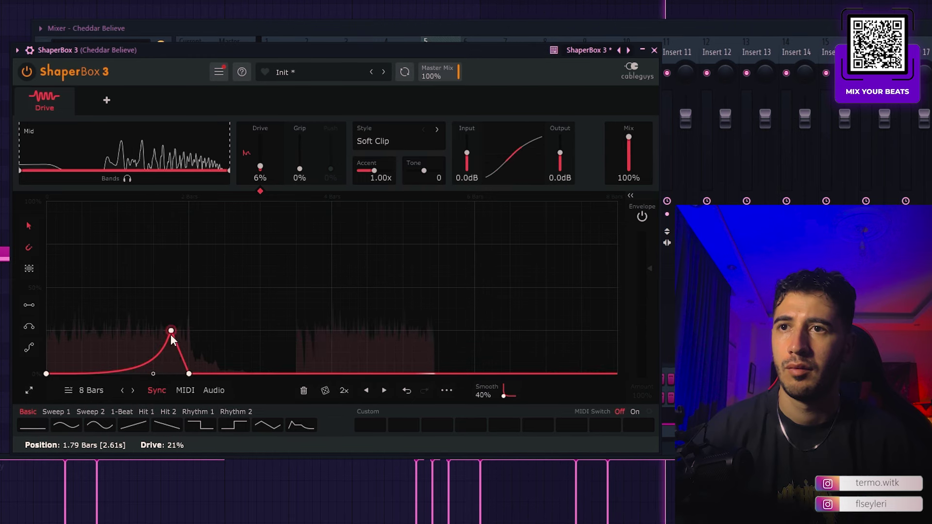
pyautogui.moveTo(189, 330); pyautogui.dragTo(179, 298)
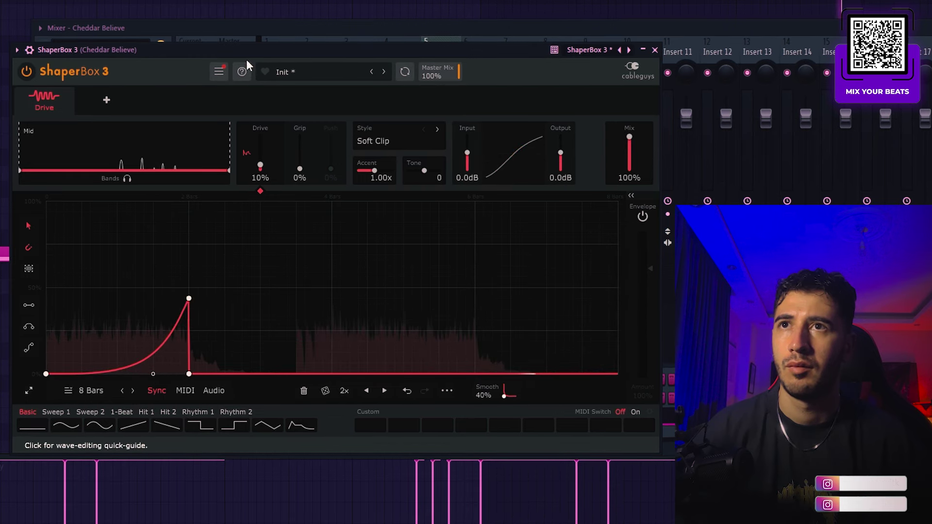
pyautogui.press('space')
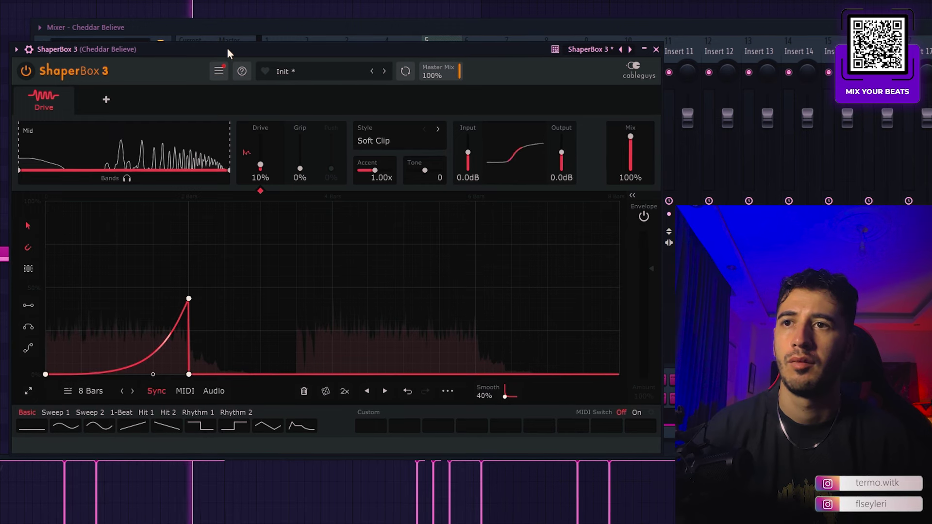
pyautogui.moveTo(189, 299); pyautogui.dragTo(189, 309)
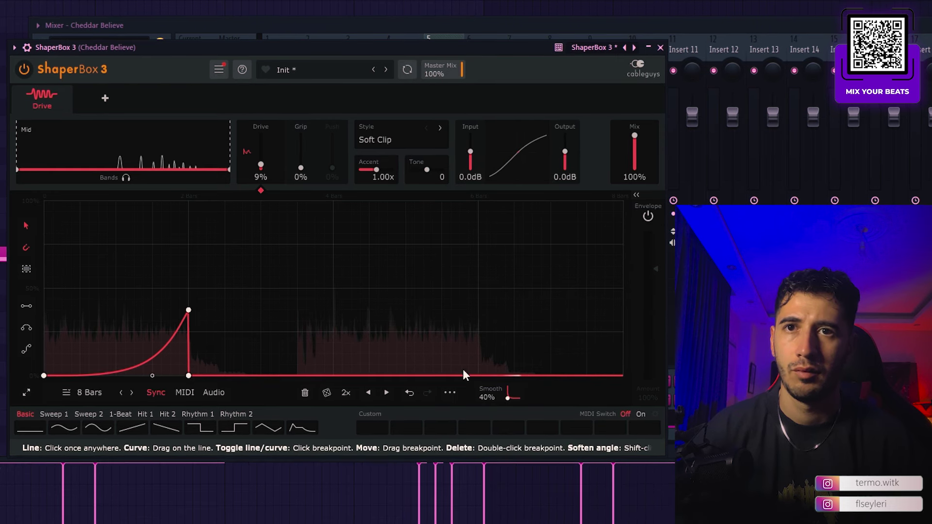
# - Add a second curved Drive peak at bar 6, matching the first one and dropping vertically to 0%, and play it
pyautogui.click(440, 376)
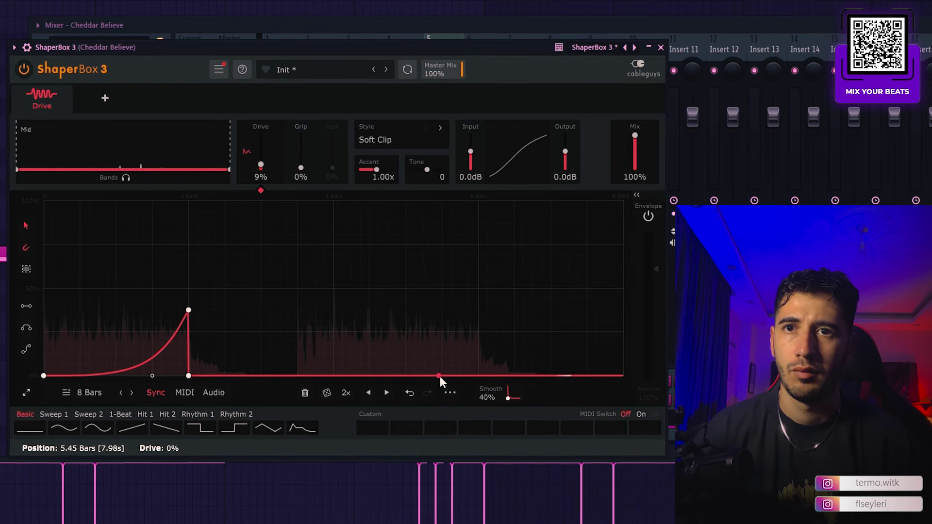
pyautogui.click(478, 331)
pyautogui.click(487, 375)
pyautogui.moveTo(488, 375); pyautogui.dragTo(478, 376)
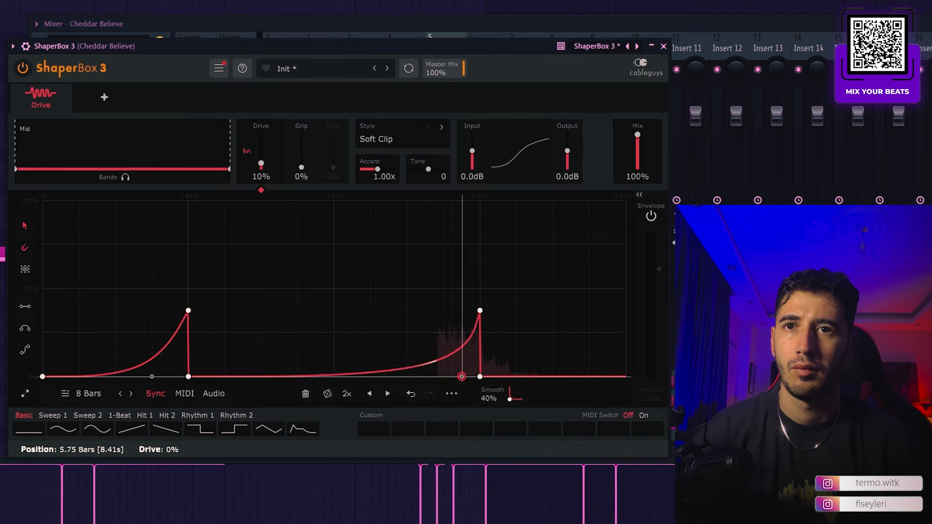
pyautogui.press('space')
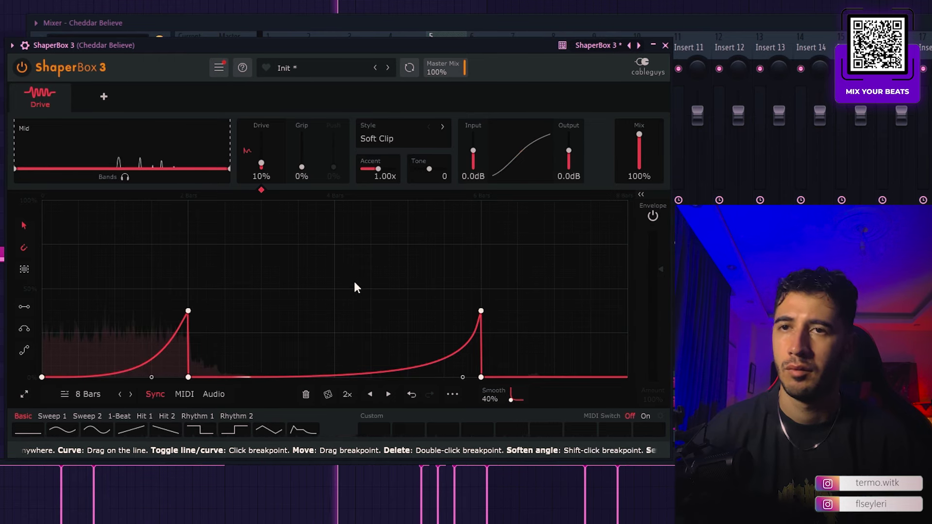
# - Add a lower Drive peak at bar 4 with a vertical drop to 0% and curve the rise leading into it
pyautogui.doubleClick(335, 323)
pyautogui.doubleClick(336, 344)
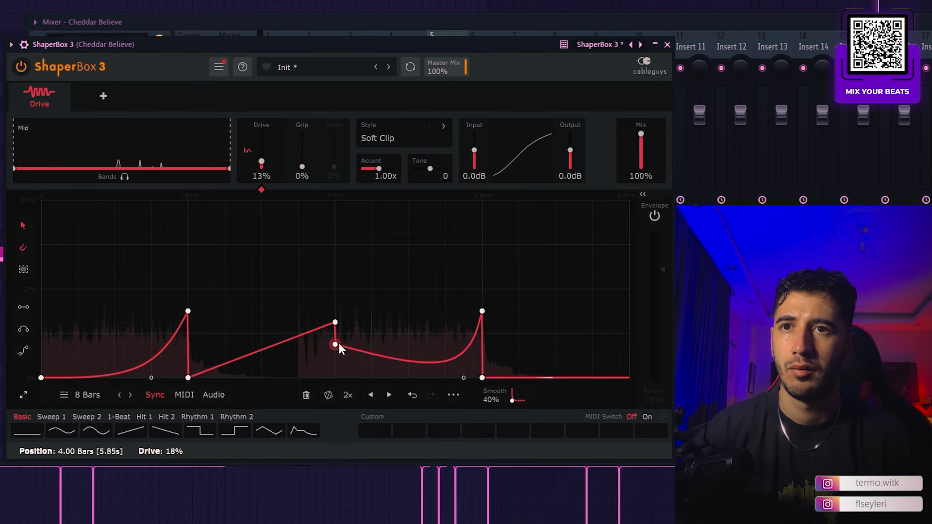
pyautogui.moveTo(336, 344); pyautogui.dragTo(335, 377)
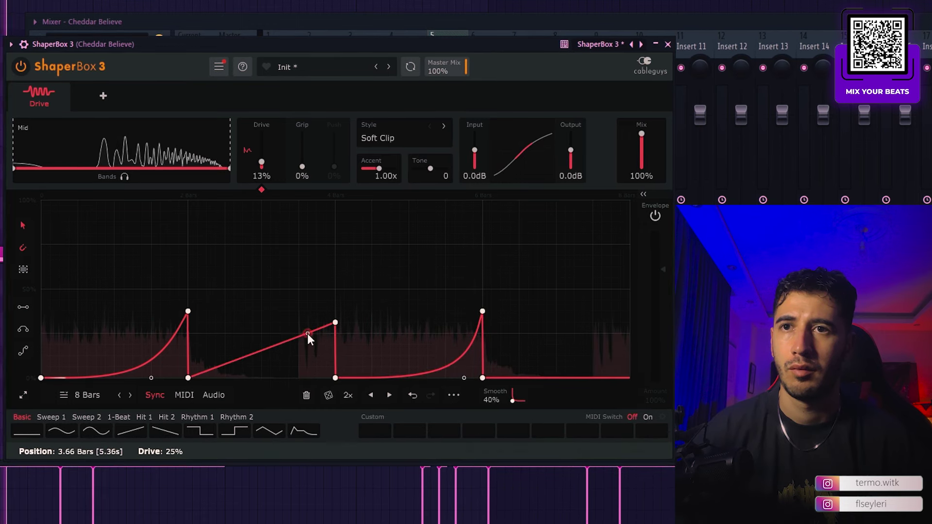
pyautogui.moveTo(308, 333); pyautogui.dragTo(317, 377)
pyautogui.doubleClick(315, 365)
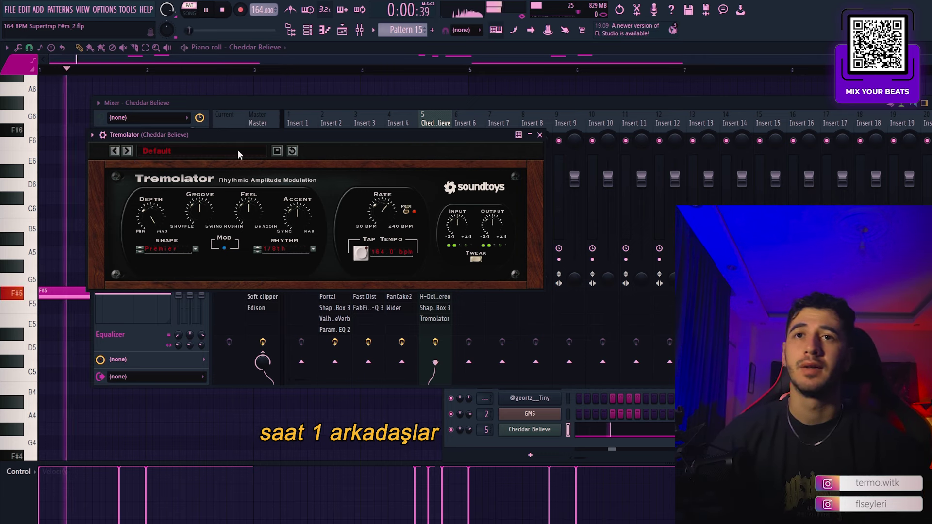
# - Reduce the Tremolator's depth and load FabFilter Pro-Q 3 into slot 5 of the Cheddar Believe mixer track
pyautogui.moveTo(261, 134); pyautogui.dragTo(395, 131)
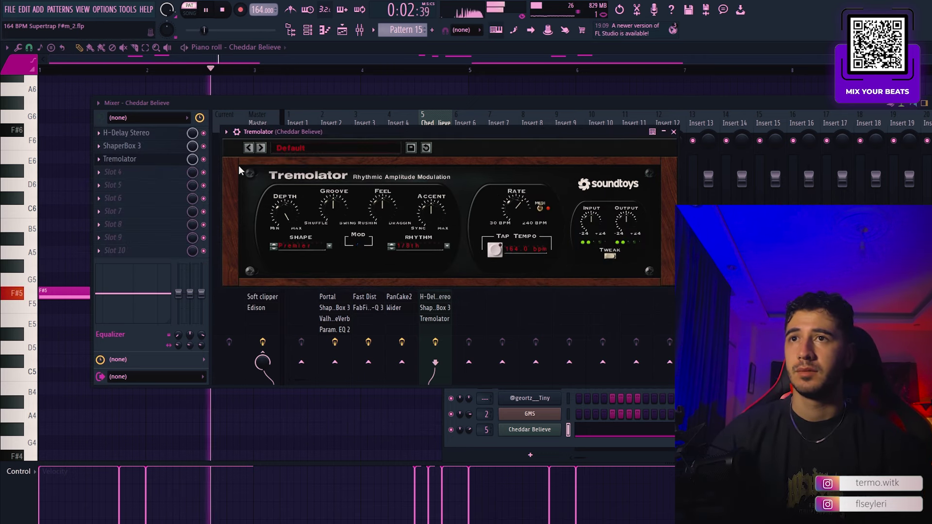
pyautogui.moveTo(290, 208); pyautogui.dragTo(292, 221)
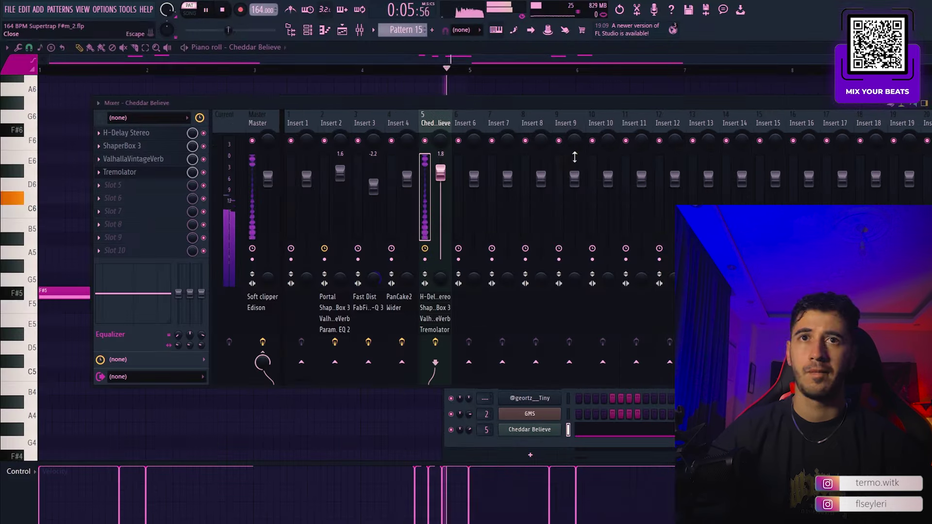
pyautogui.click(145, 185)
pyautogui.moveTo(204, 198)
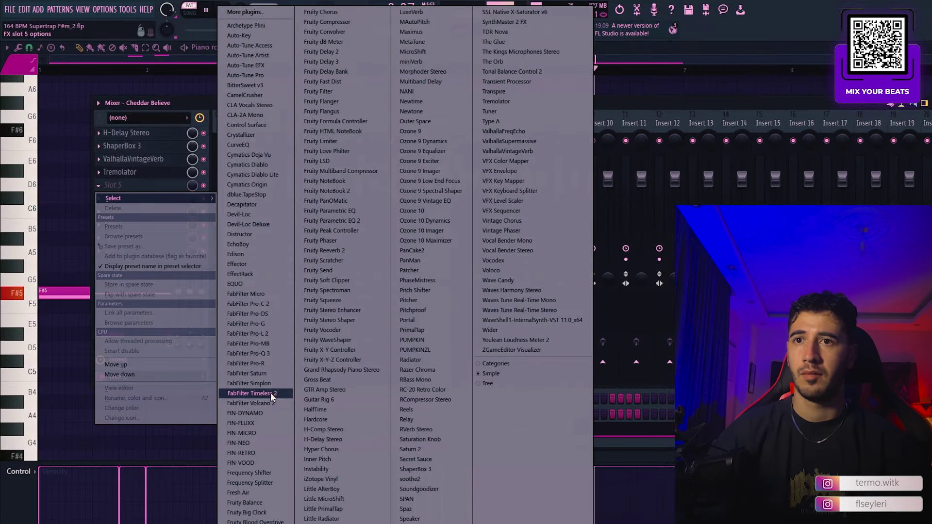
pyautogui.click(272, 353)
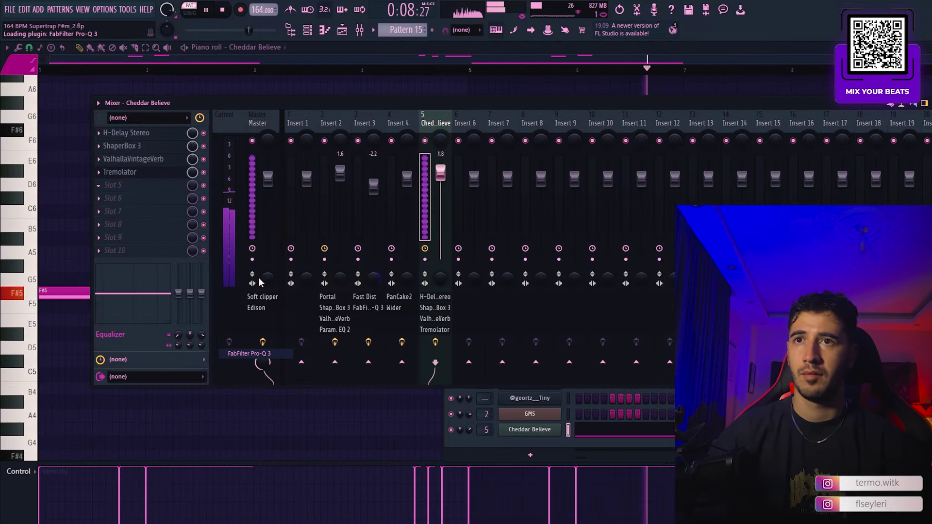
# - Add a low cut and a gentle bell boost in the low mids in Pro-Q 3 and close the equalizer
pyautogui.doubleClick(135, 171)
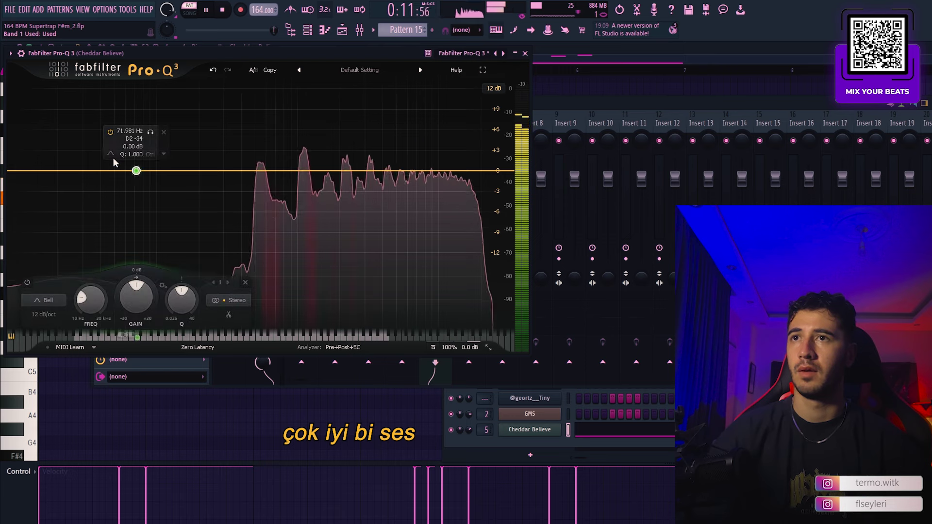
pyautogui.click(133, 164)
pyautogui.moveTo(136, 171); pyautogui.dragTo(172, 172)
pyautogui.moveTo(262, 170); pyautogui.dragTo(278, 158)
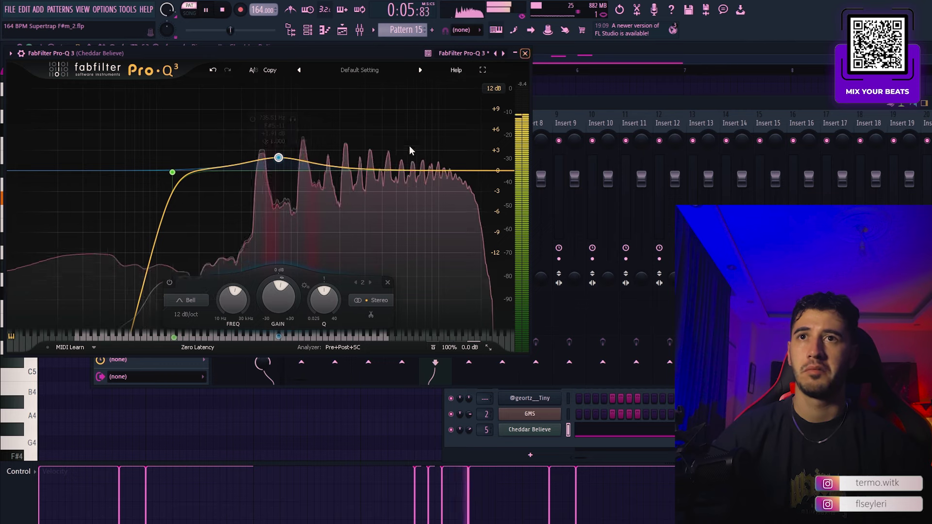
pyautogui.click(524, 53)
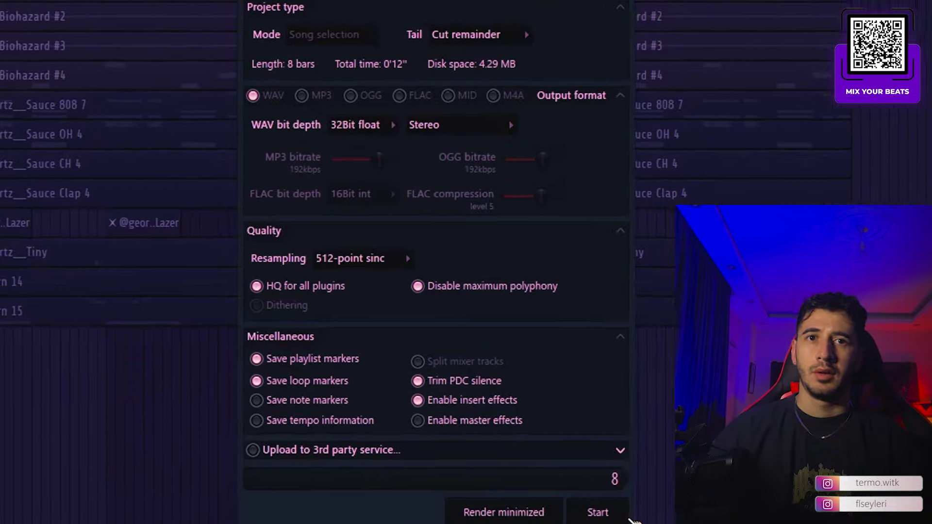
# - Create a tempo automation clip on Track 18 that ramps up from the start to bar 9 and start playback
pyautogui.rightClick(256, 9)
pyautogui.click(294, 69)
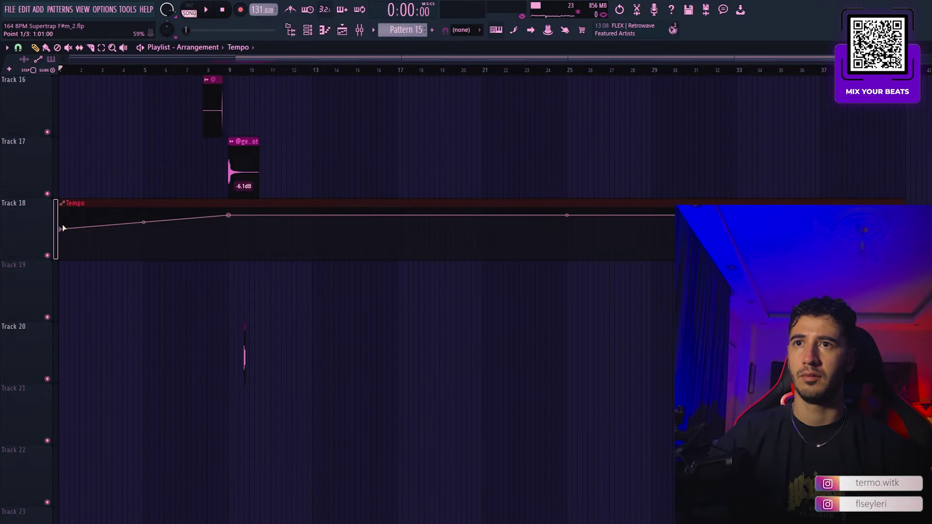
pyautogui.press('space')
pyautogui.scroll(15, 114, 202)
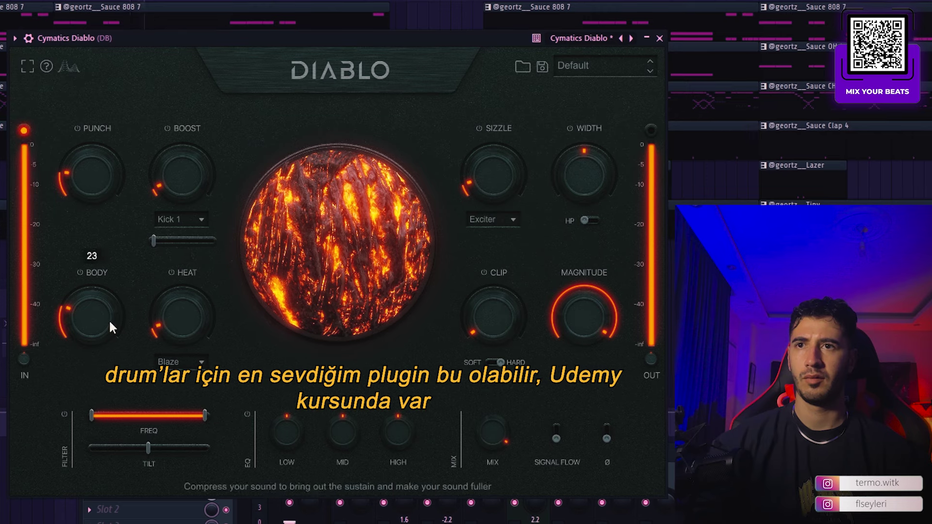
# - Raise the Clip amount in Cymatics Diablo on the DB mixer track, close it and unmute the silenced playlist tracks
pyautogui.moveTo(498, 334); pyautogui.dragTo(500, 324)
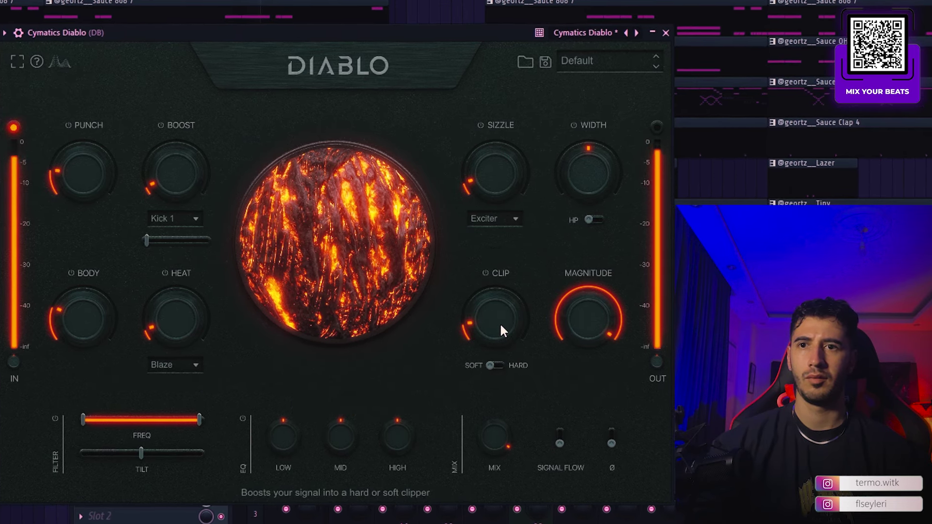
pyautogui.click(666, 32)
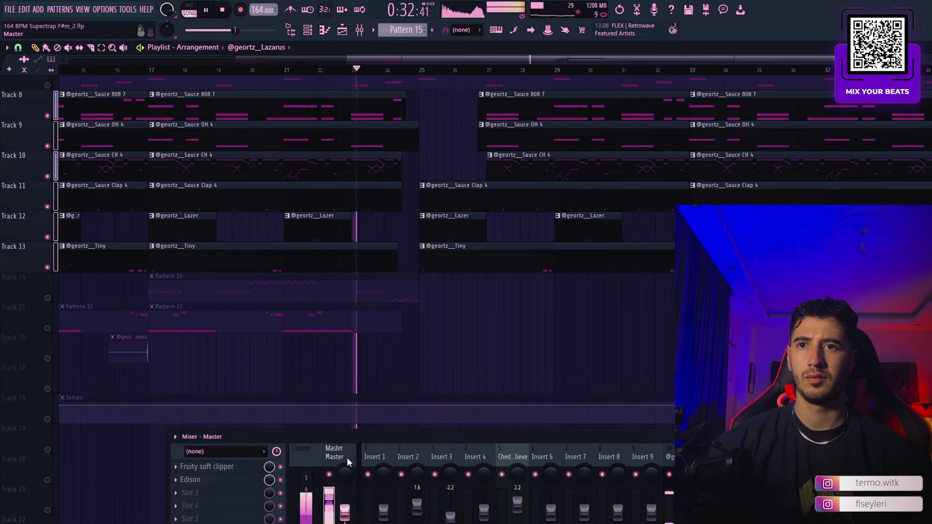
pyautogui.click(44, 328)
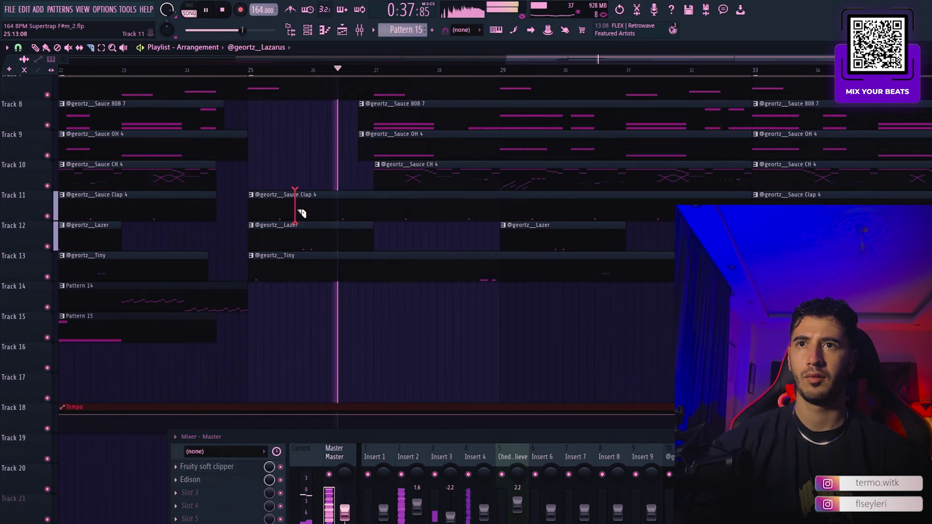
# - Slice off the start of the Sauce Clap 4 clip at bar 25 on Track 11 up to 25:13, undo the extra slice and audition it
pyautogui.rightClick(295, 210)
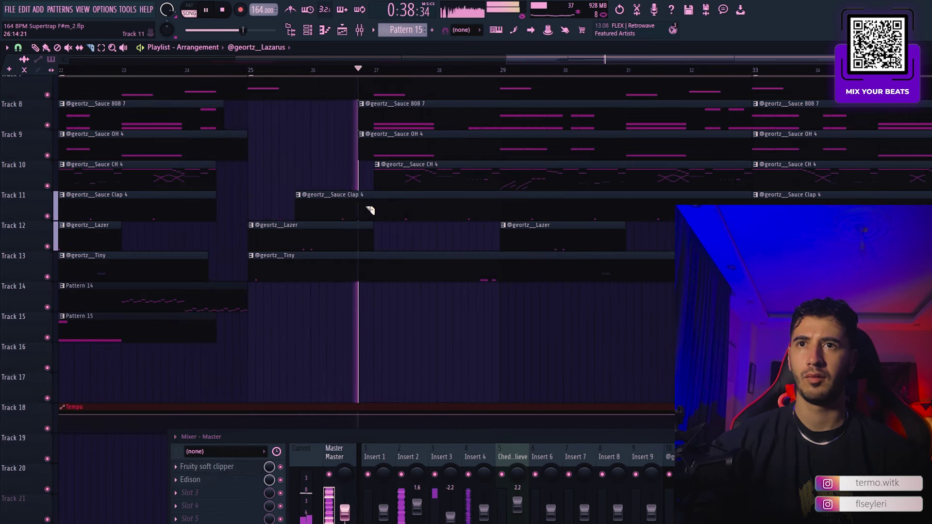
pyautogui.rightClick(366, 208)
pyautogui.press('space')
pyautogui.press('space')
pyautogui.rightClick(331, 196)
pyautogui.click(339, 209)
pyautogui.hotkey('ctrl', 'z')
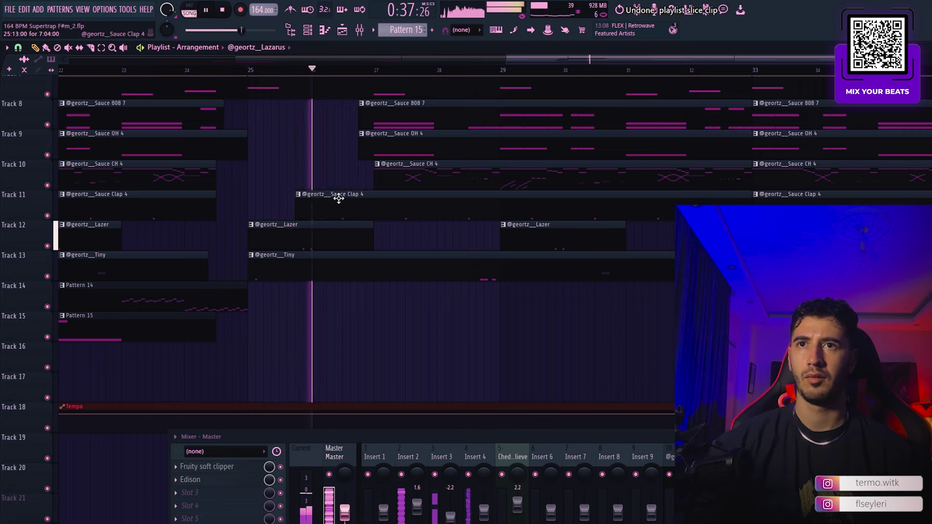
pyautogui.keyDown('alt'); pyautogui.scroll(-1, 341, 193); pyautogui.keyUp('alt')
pyautogui.keyDown('ctrl'); pyautogui.scroll(-3, 342, 193); pyautogui.keyUp('ctrl')
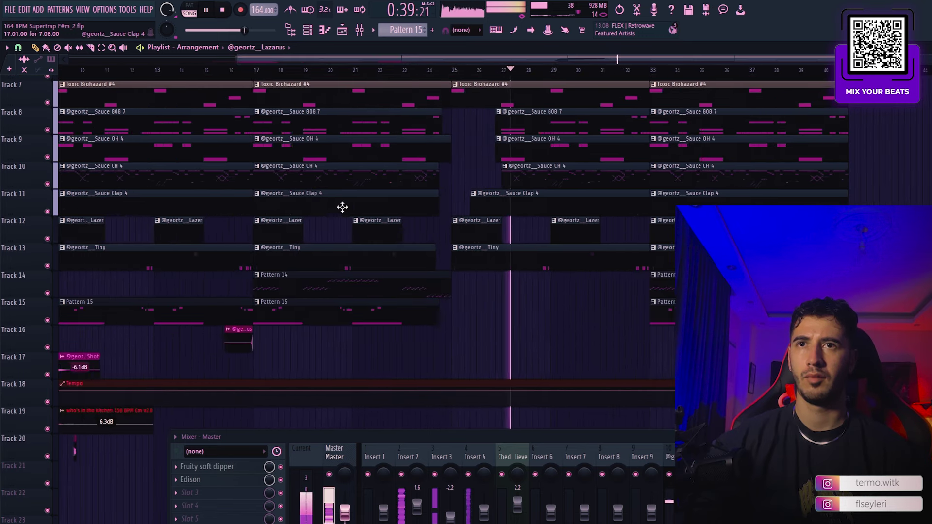
pyautogui.keyDown('alt'); pyautogui.scroll(-2, 345, 207); pyautogui.keyUp('alt')
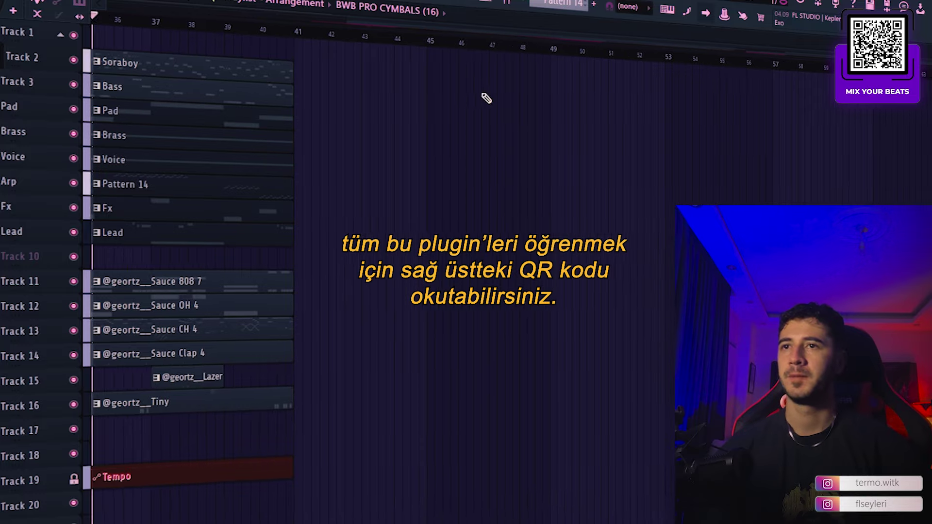
# - Try the section ending at bar 41 without the Sauce 808 7 clip, undo that deletion and delete the Lead clip instead
pyautogui.rightClick(237, 277)
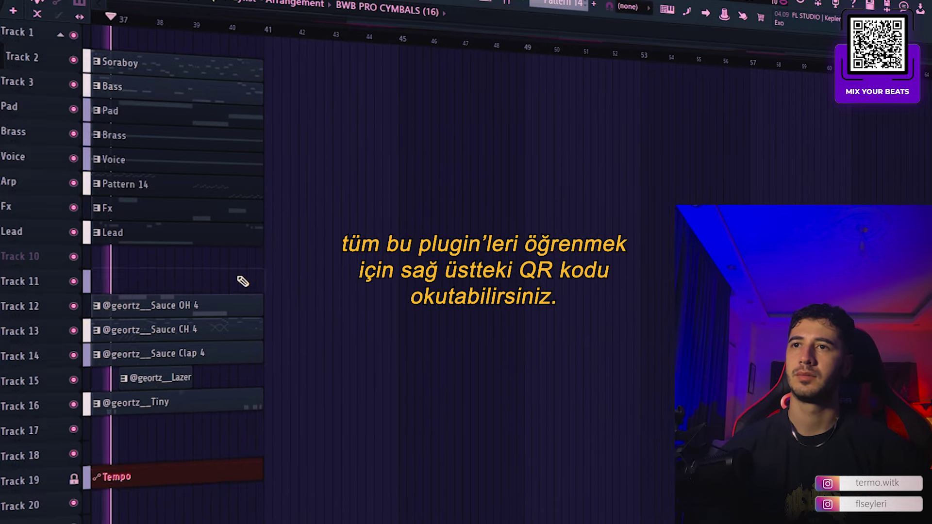
pyautogui.hotkey('ctrl', 'z')
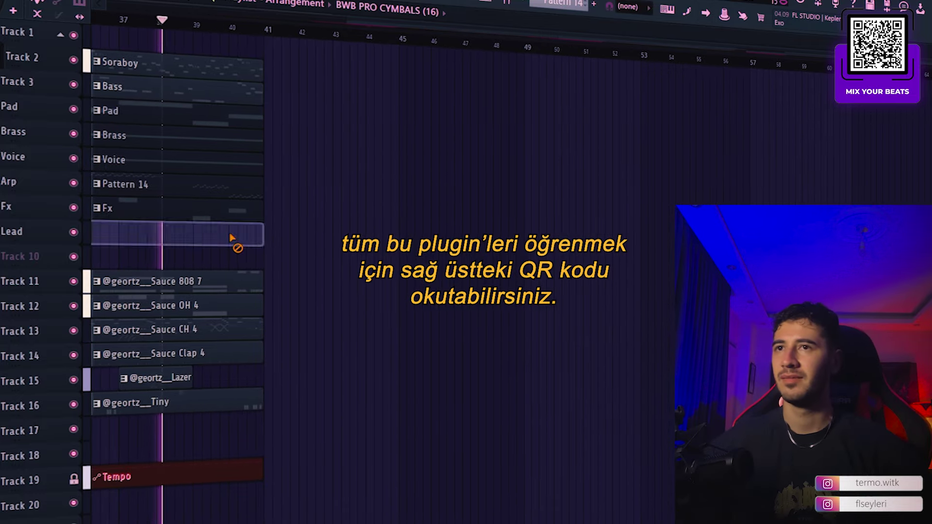
pyautogui.rightClick(234, 243)
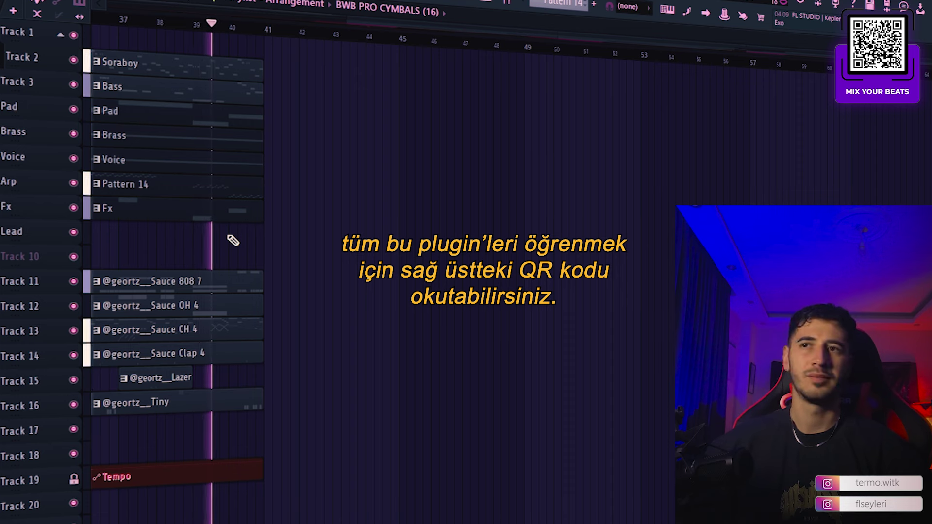